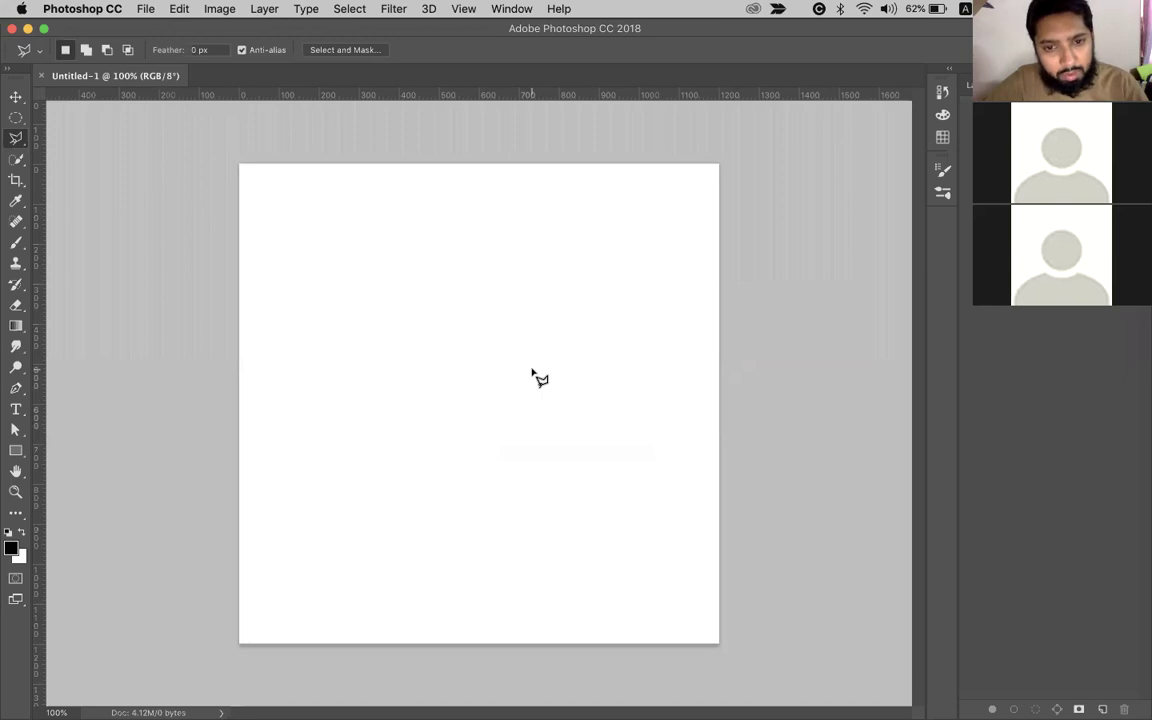
key("v")
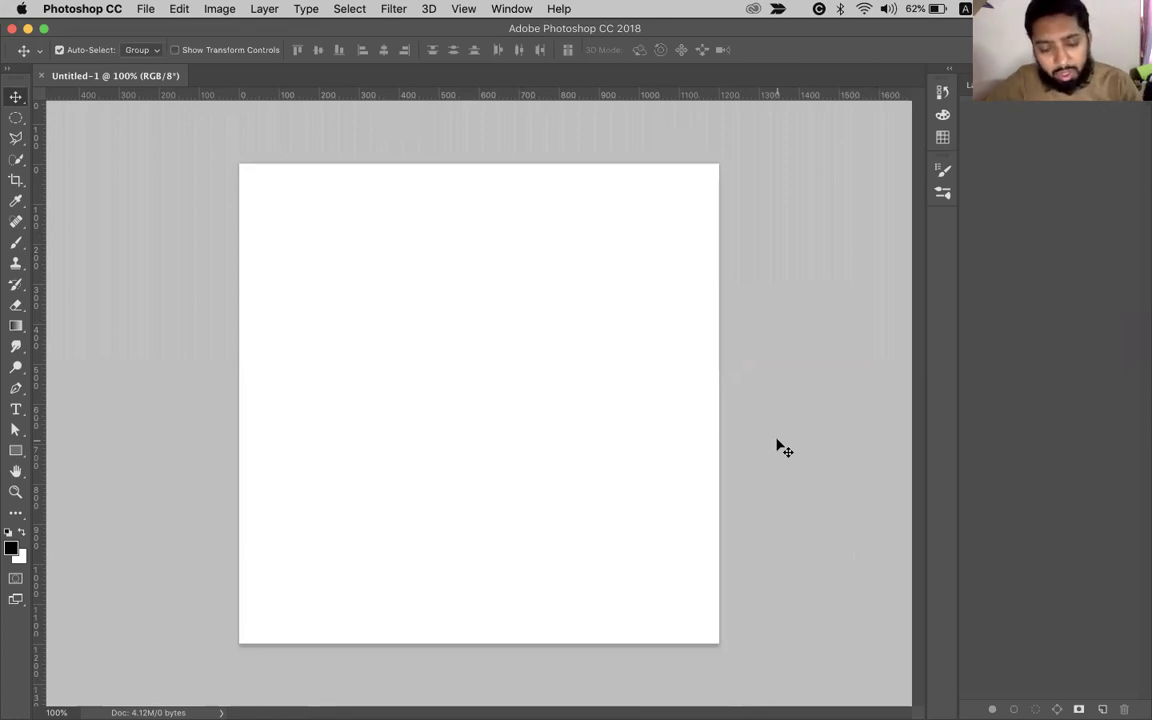
key("super+shift+n")
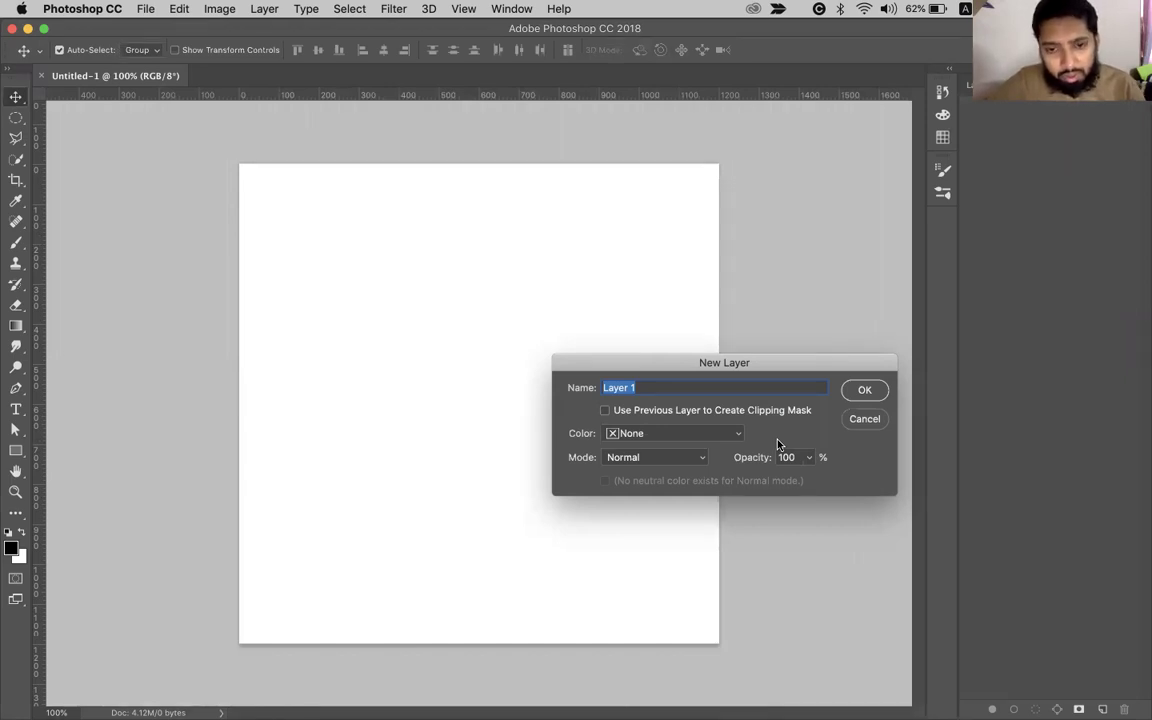
left_click_drag(731, 366, 530, 340)
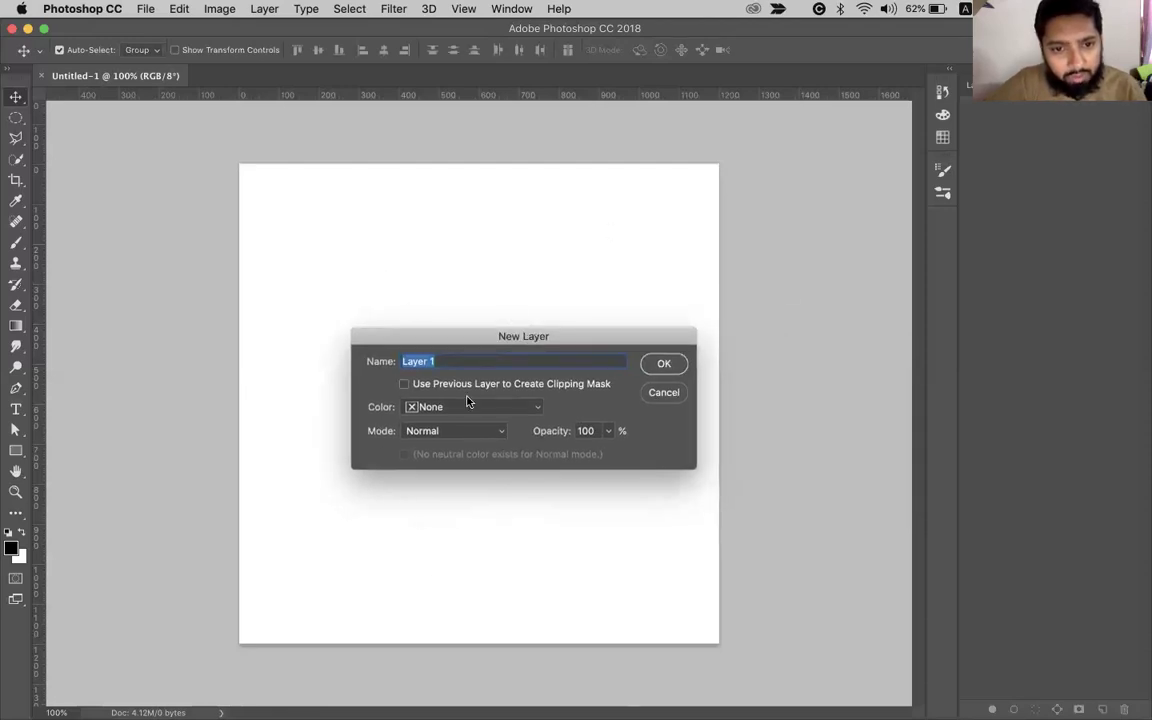
left_click(662, 393)
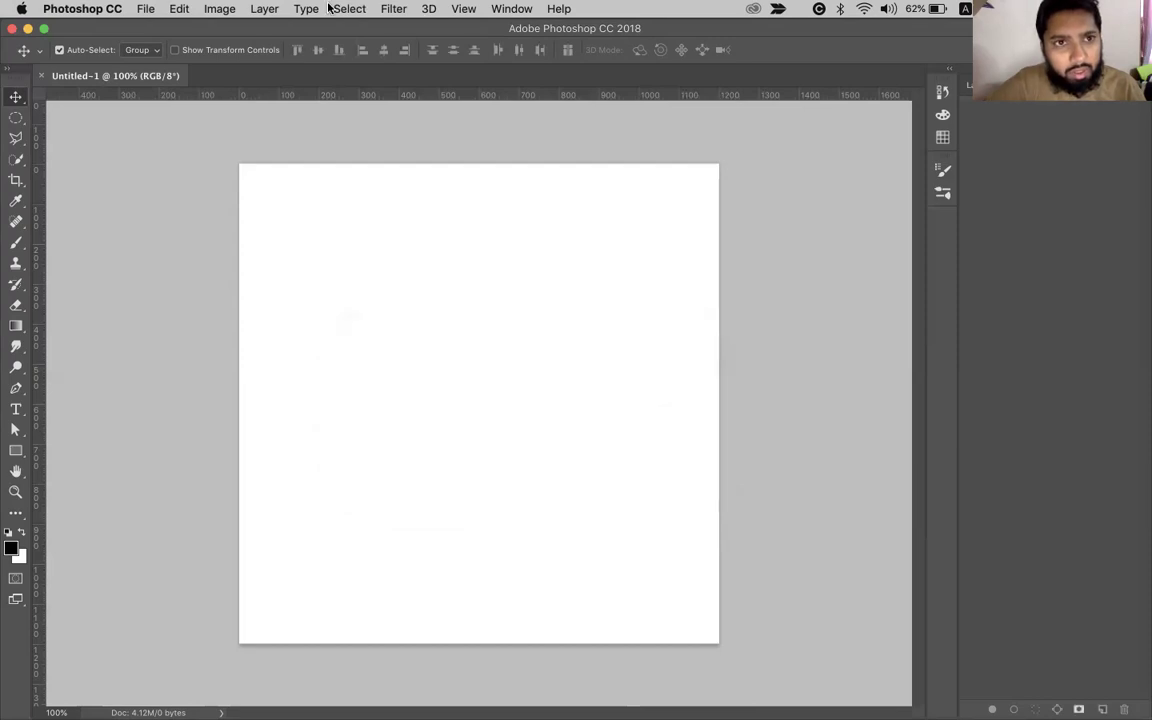
left_click(265, 12)
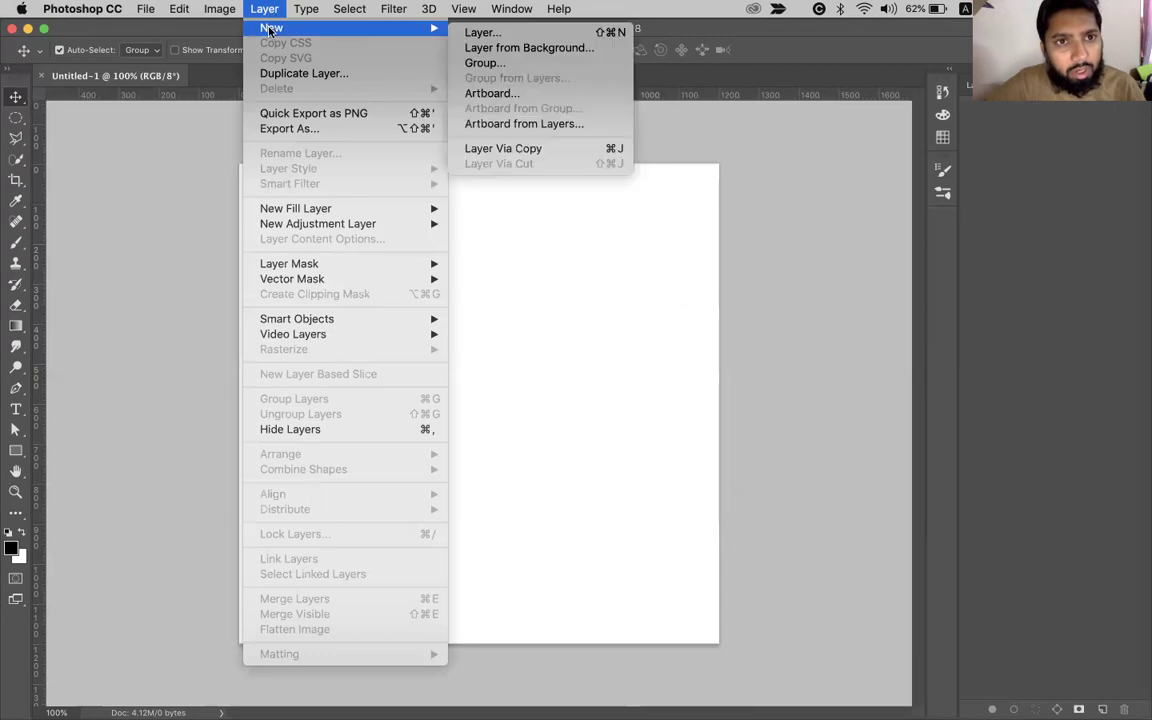
mouse_move(440, 28)
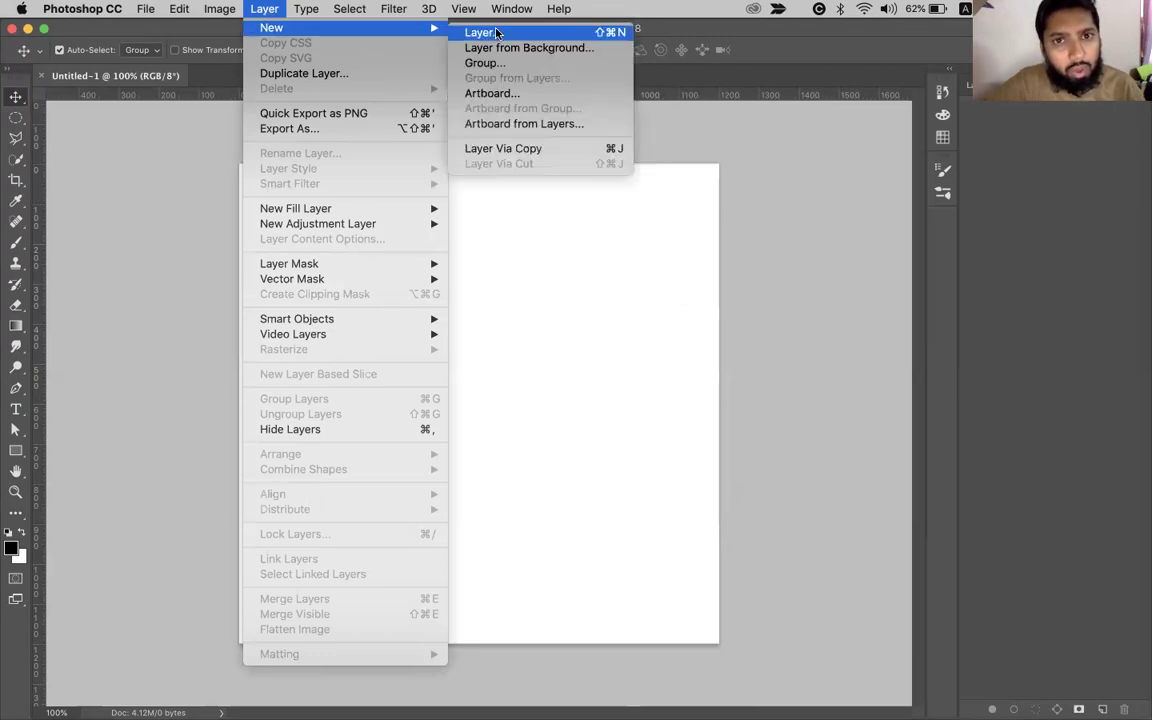
left_click(499, 34)
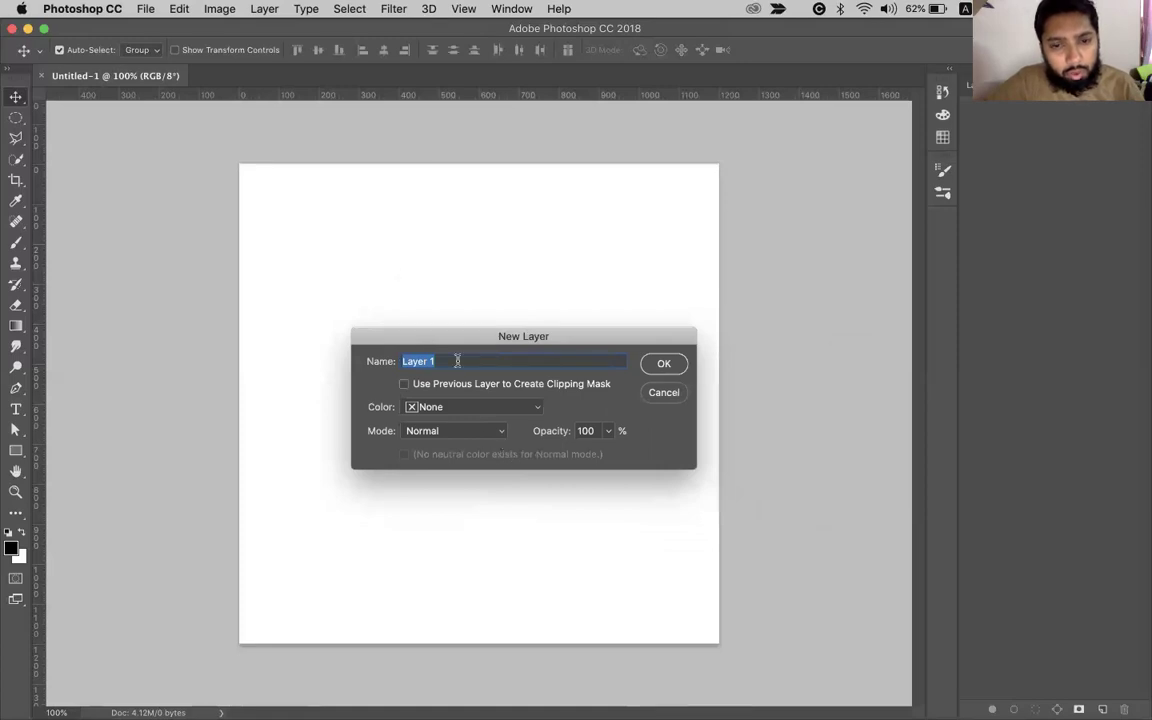
left_click(661, 394)
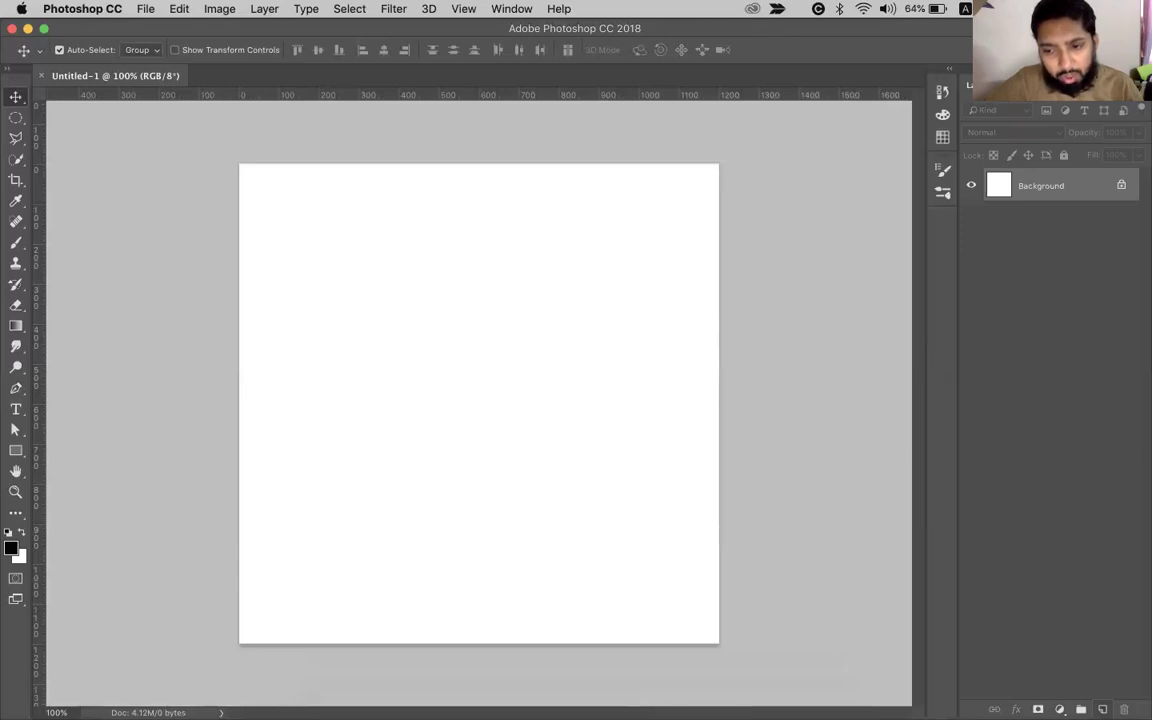
Add a new empty layer above the Background and enlarge the brush to 80 px.
key("super+shift+alt+n")
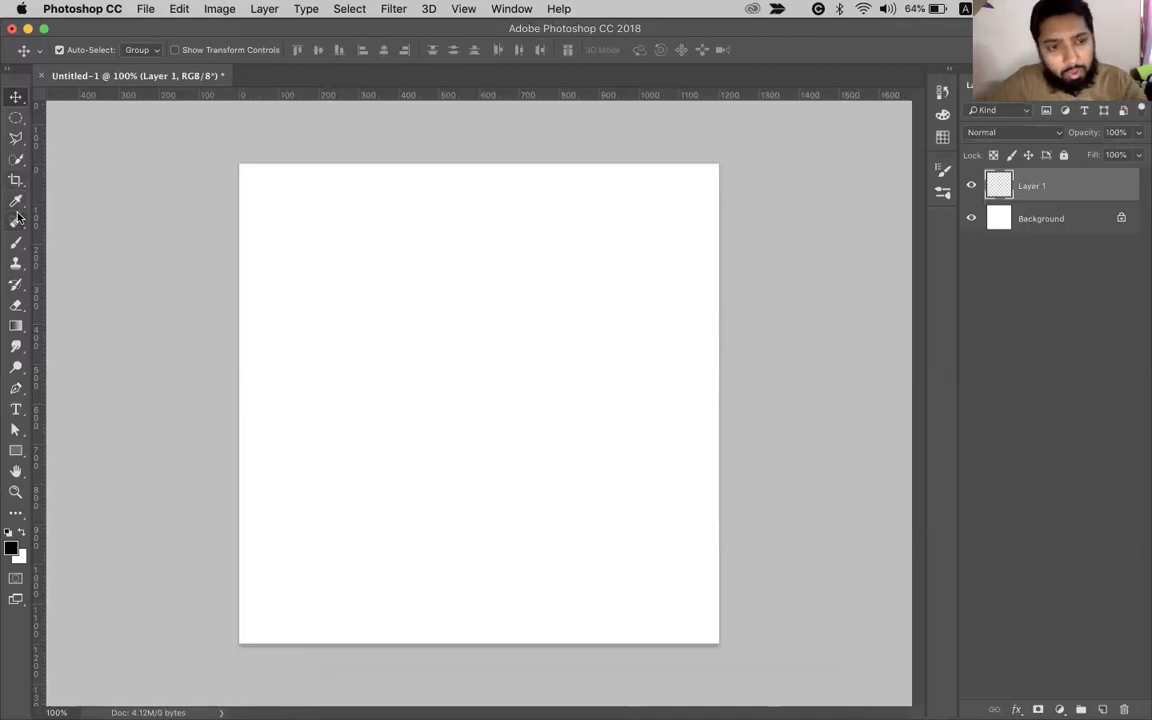
key("b")
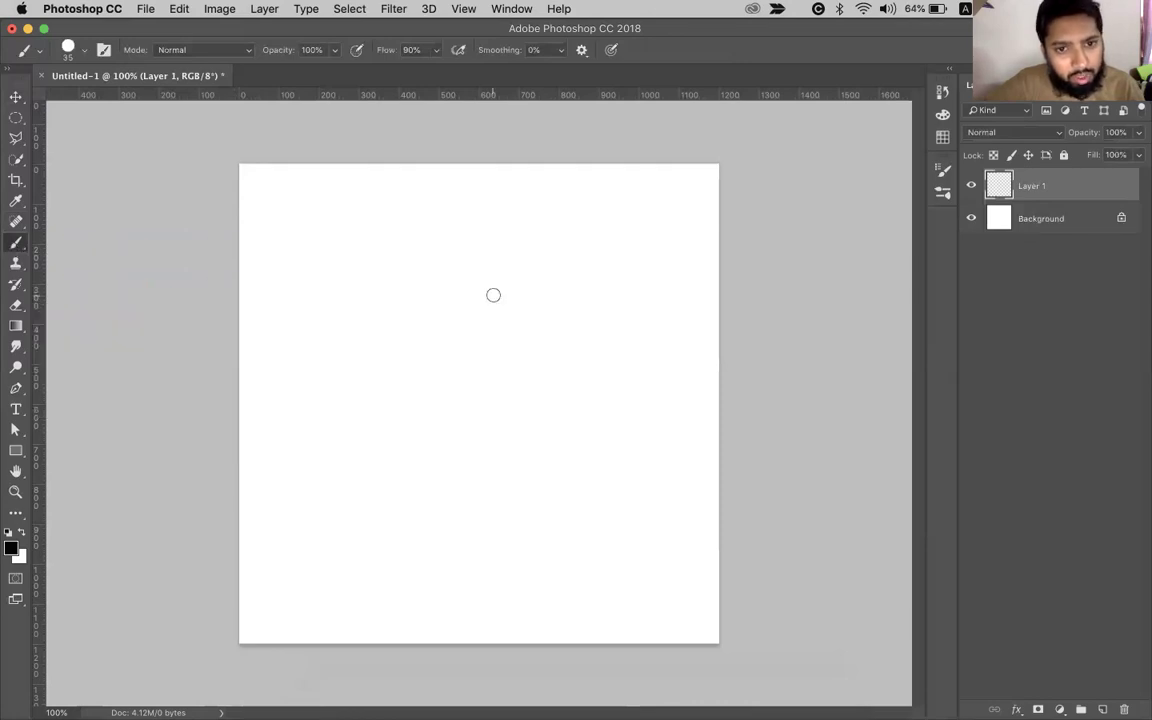
key("bracketright")
key("bracketright")
key("bracketright")
key("bracketright")
key("bracketright")
key("bracketright")
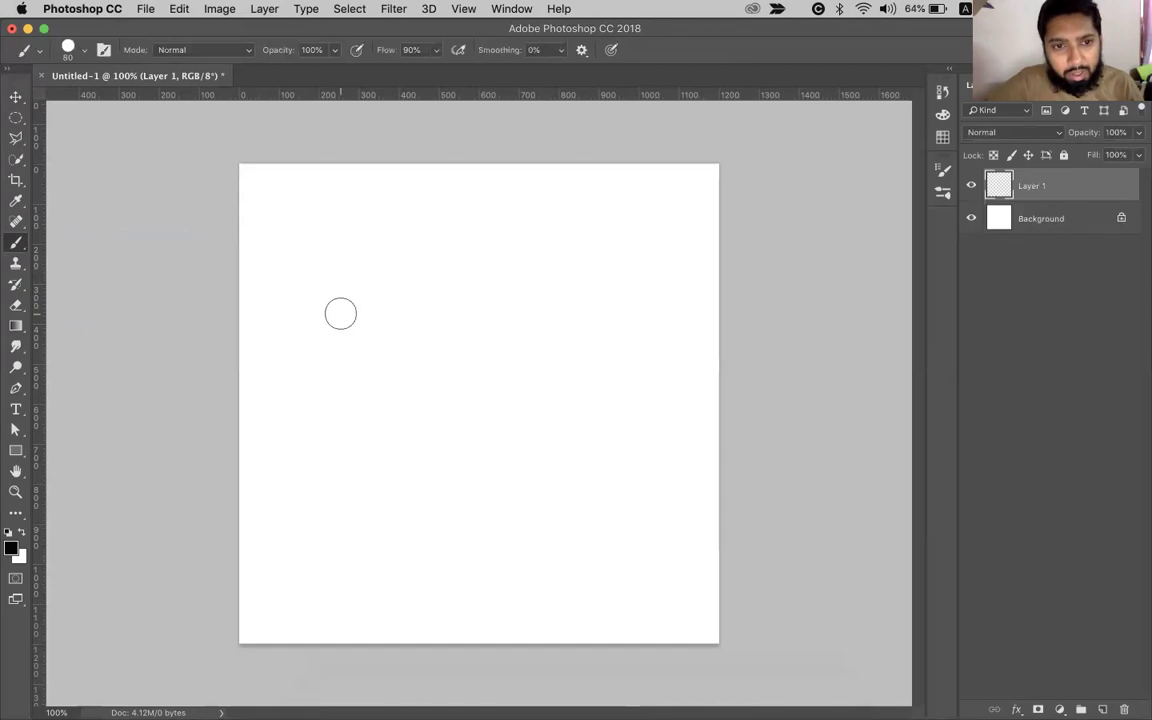
Set the foreground colour to bright green (0ef189) and brush a broad diagonal patch across the middle of Layer 1.
left_click(11, 549)
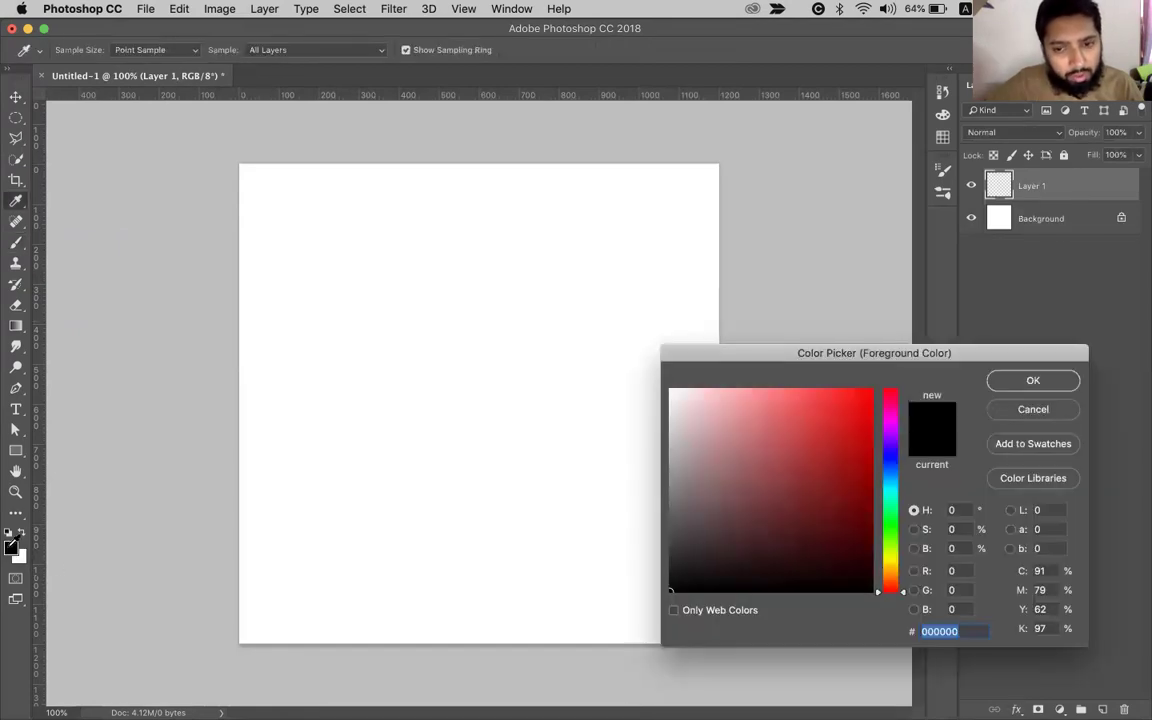
left_click(894, 508)
left_click(862, 399)
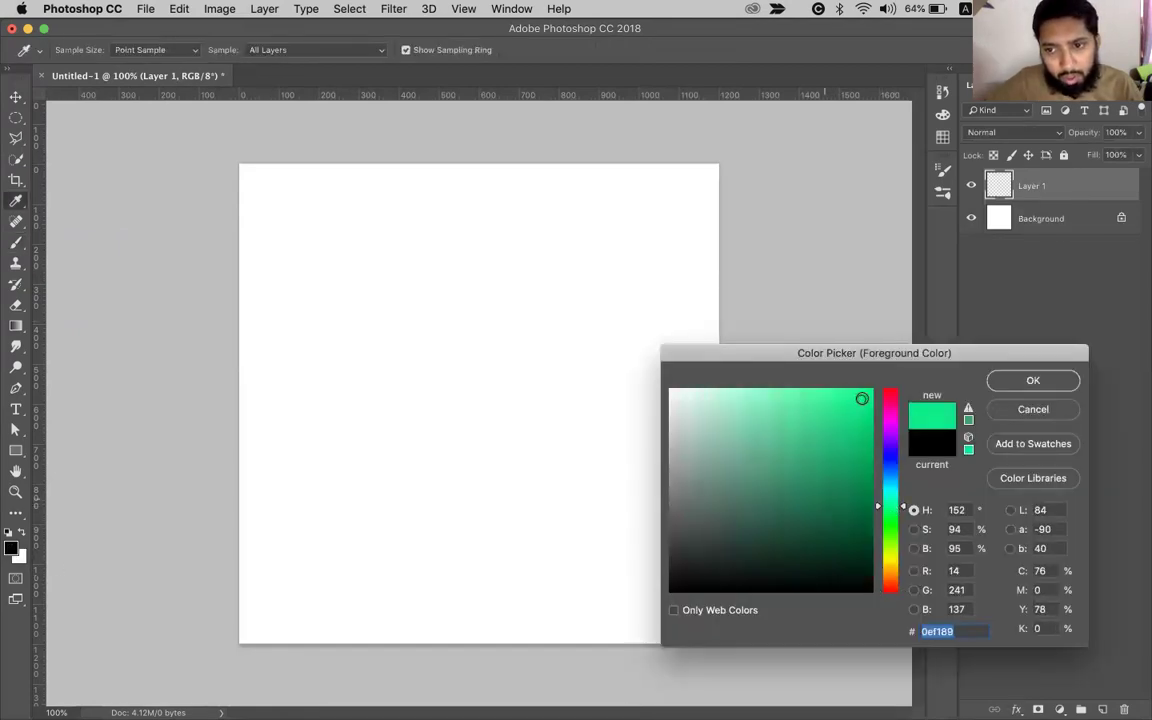
left_click(1033, 381)
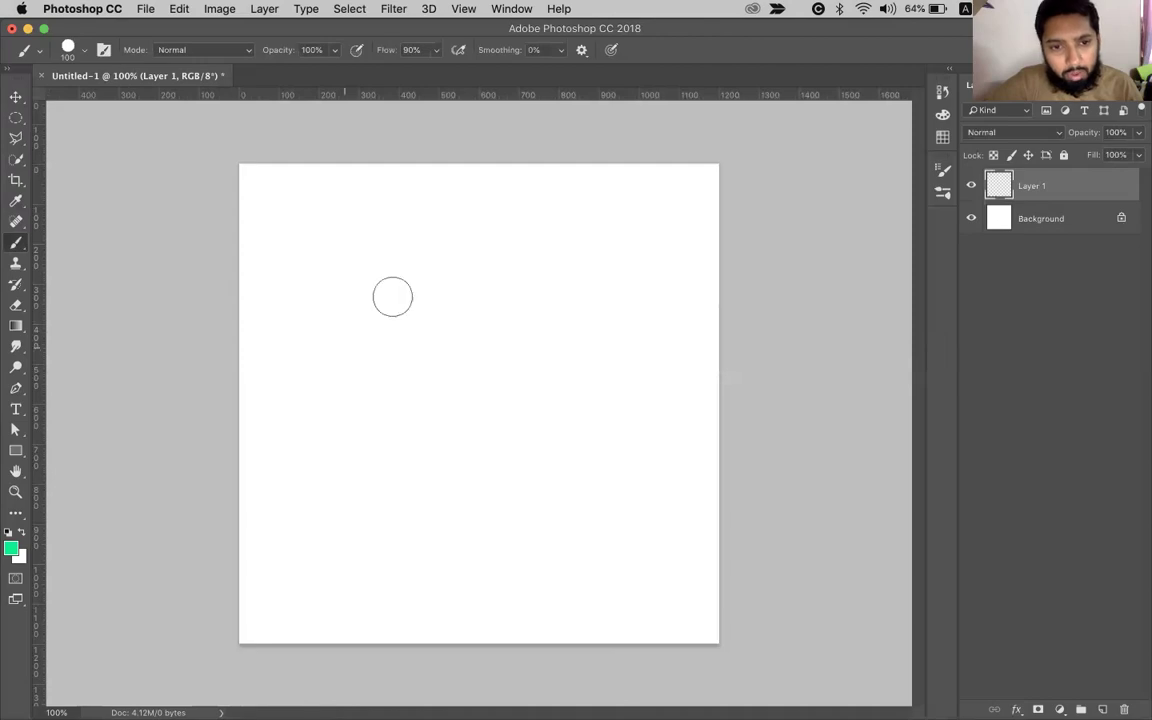
left_click(427, 274)
mouse_move(418, 281)
left_mouse_down()
mouse_move(442, 285)
mouse_move(398, 365)
mouse_move(489, 369)
mouse_move(483, 440)
mouse_move(527, 476)
mouse_move(470, 445)
left_mouse_up()
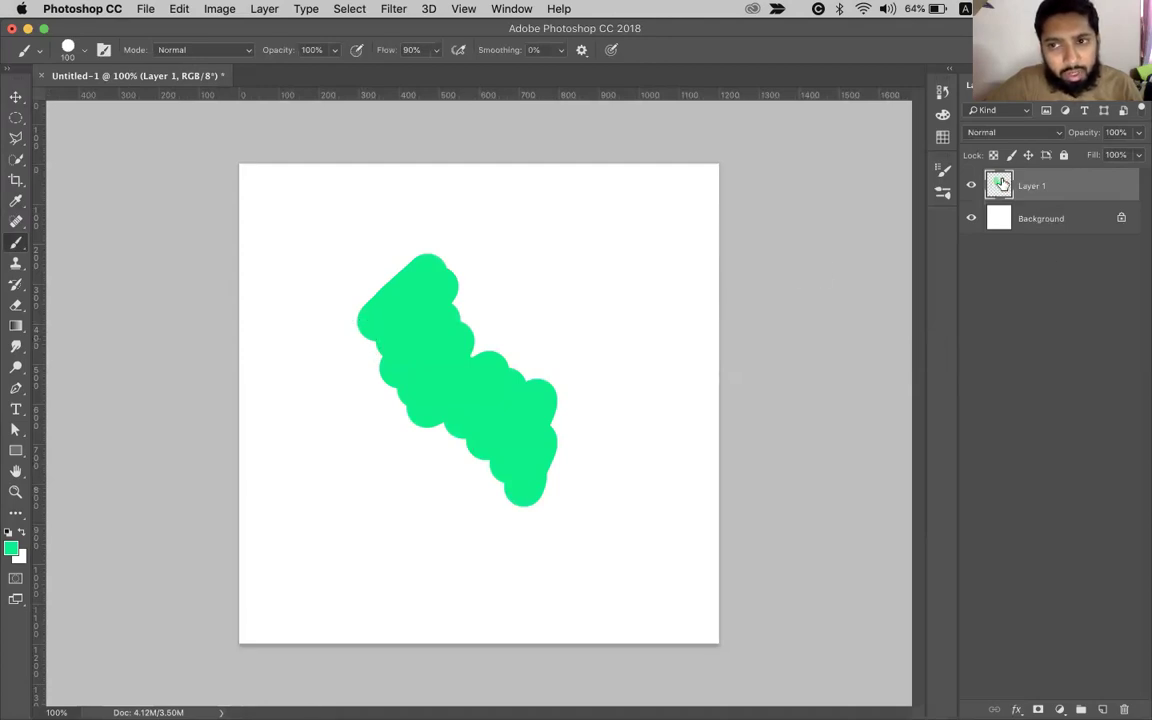
Set the layer thumbnails to the largest size and widen the Layers panel.
left_click(1142, 85)
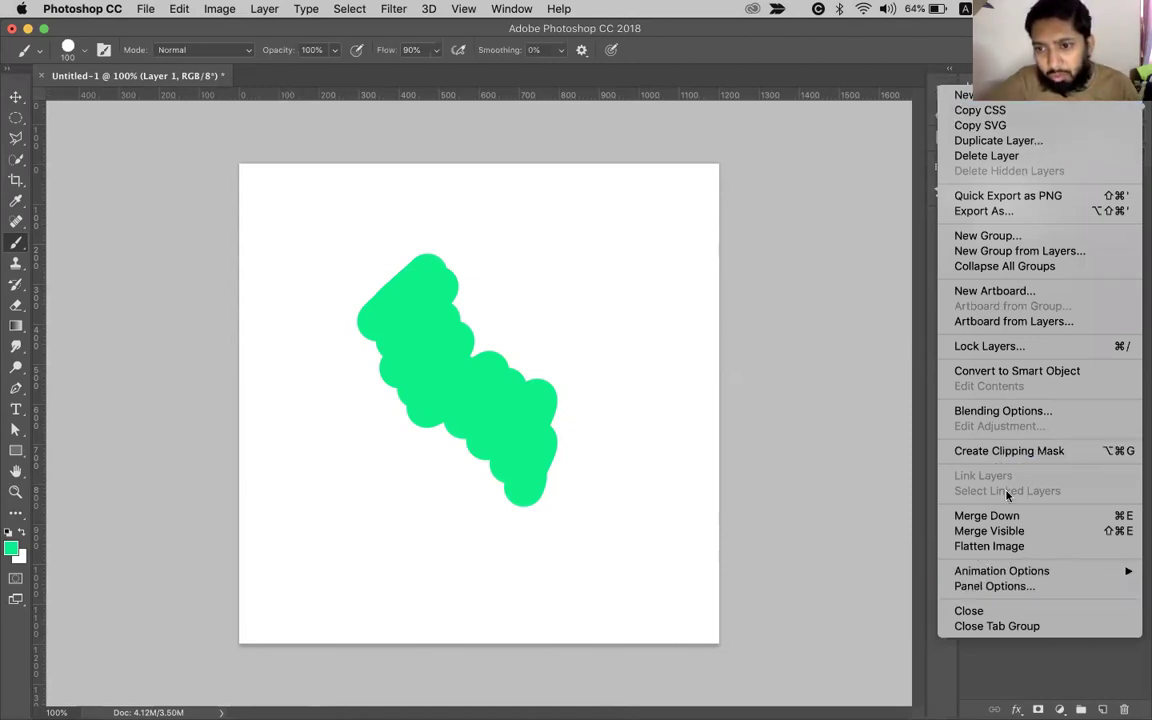
left_click(1002, 588)
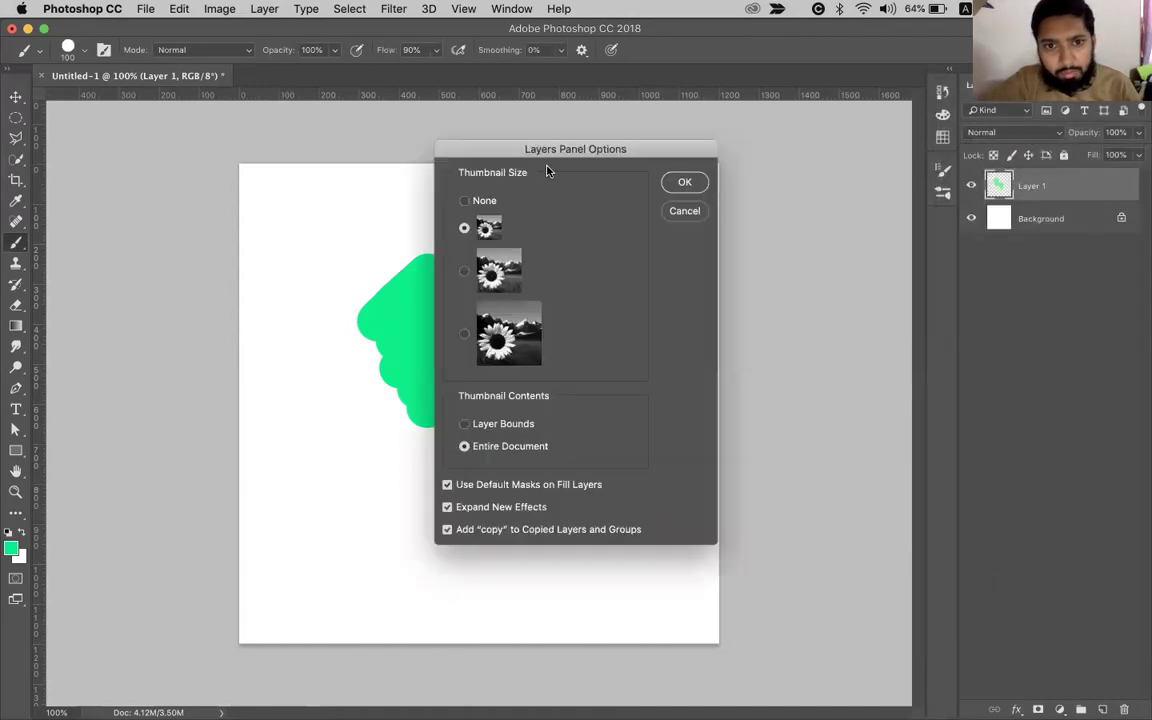
left_click(466, 336)
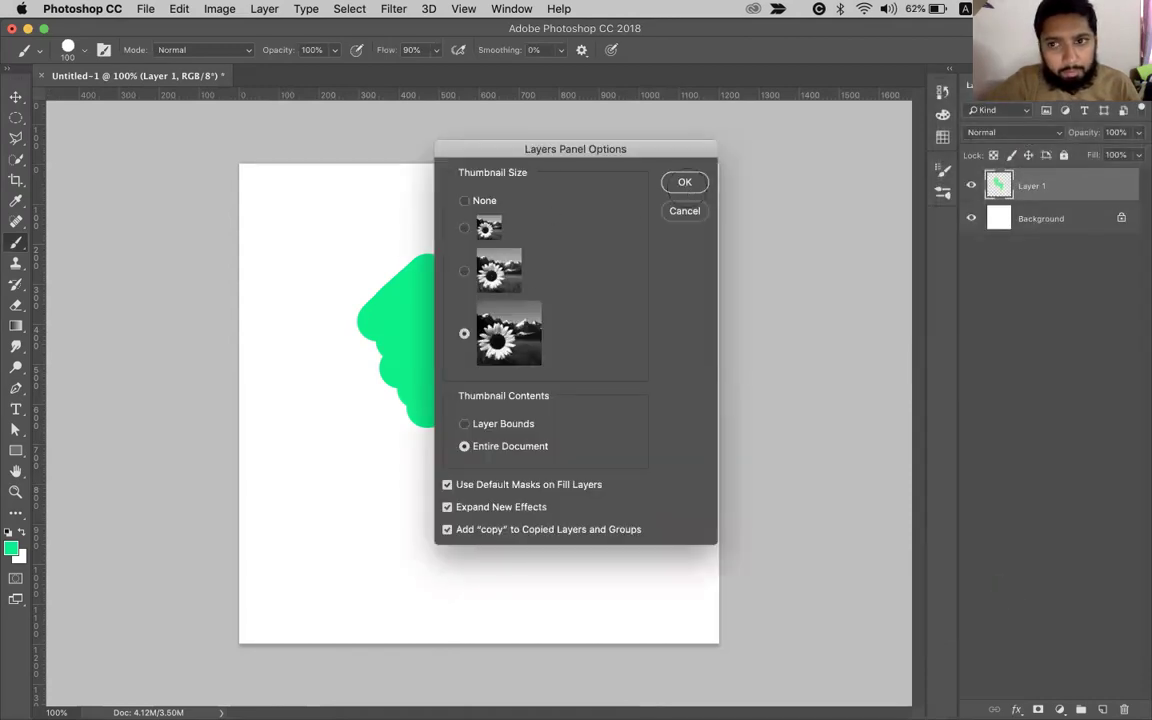
left_click(684, 181)
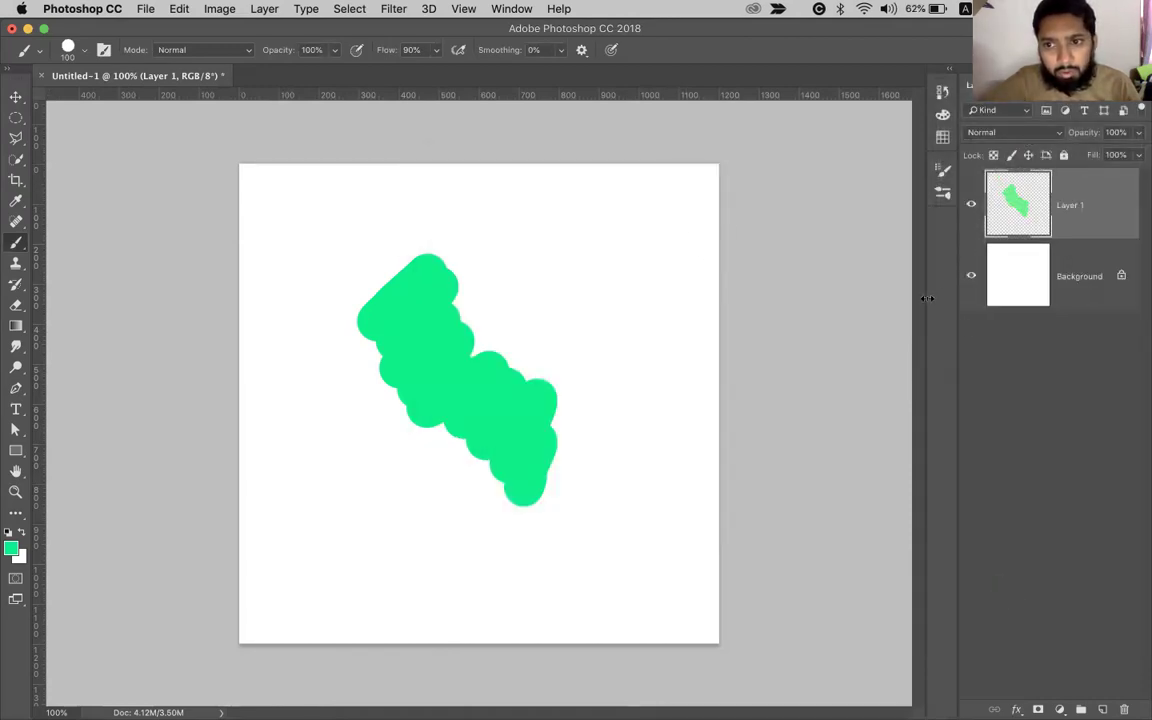
mouse_move(854, 298)
left_mouse_down()
mouse_move(735, 291)
mouse_move(892, 275)
mouse_move(905, 255)
left_mouse_up()
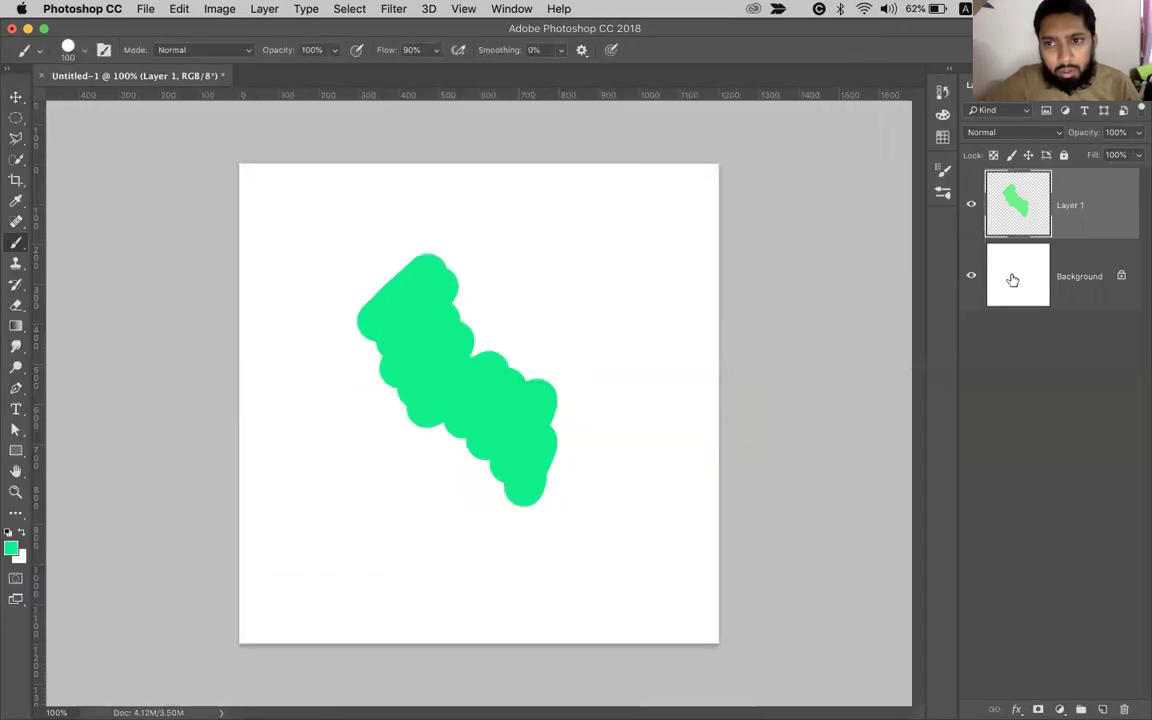
left_click_drag(950, 339, 745, 336)
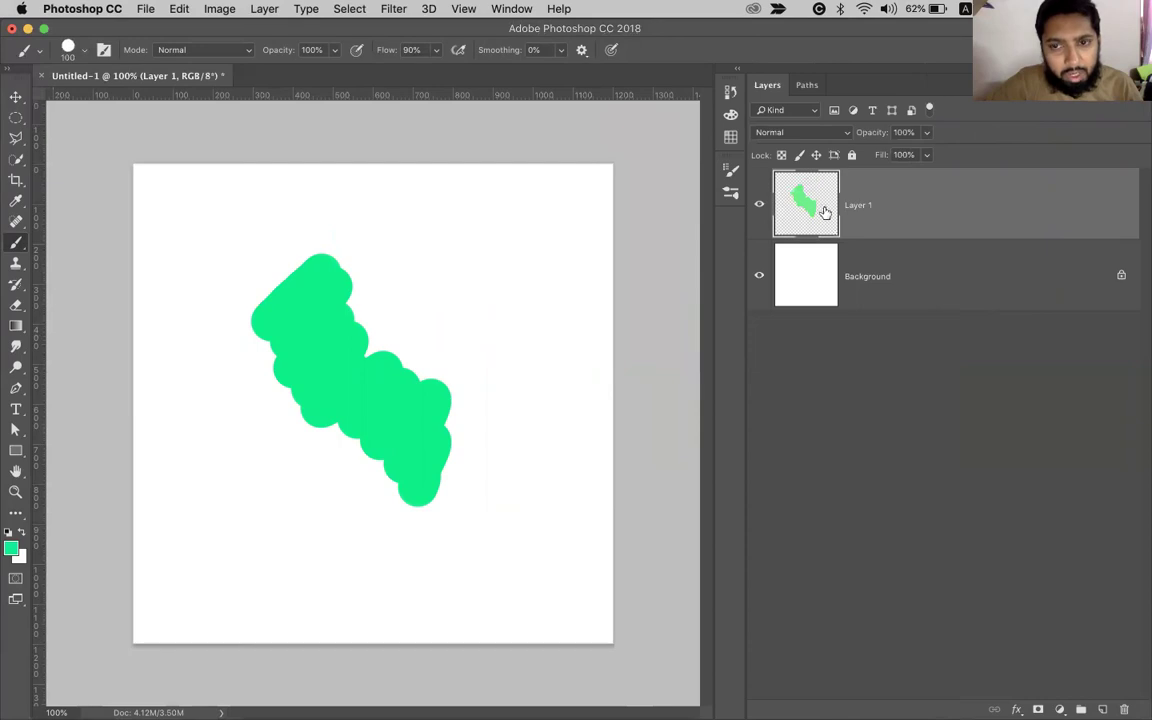
Hide the Background layer and add a new empty layer above the green Layer 1.
left_click(759, 277)
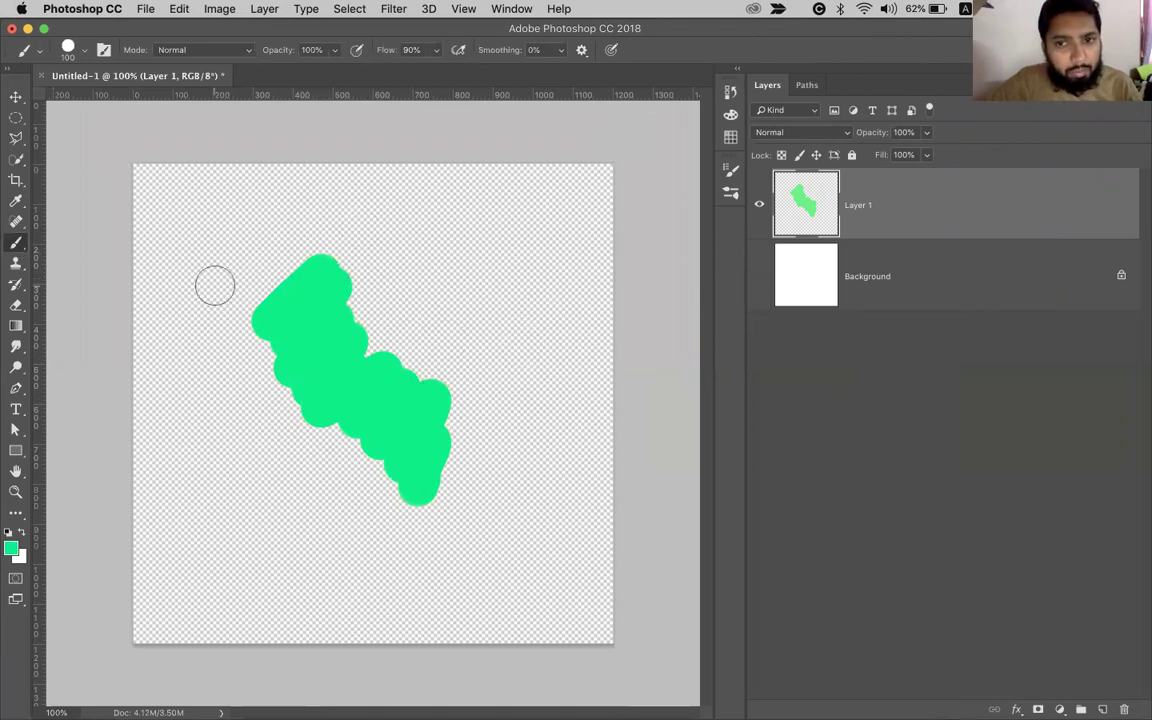
left_click(1102, 709)
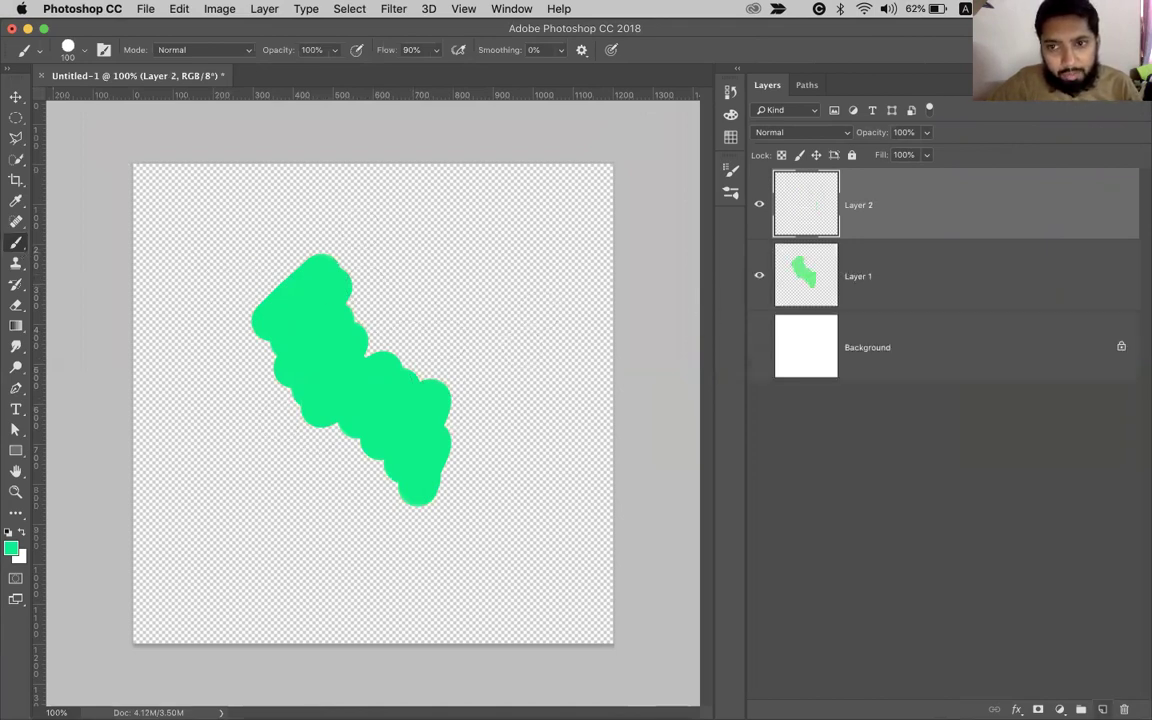
left_click_drag(390, 280, 262, 395)
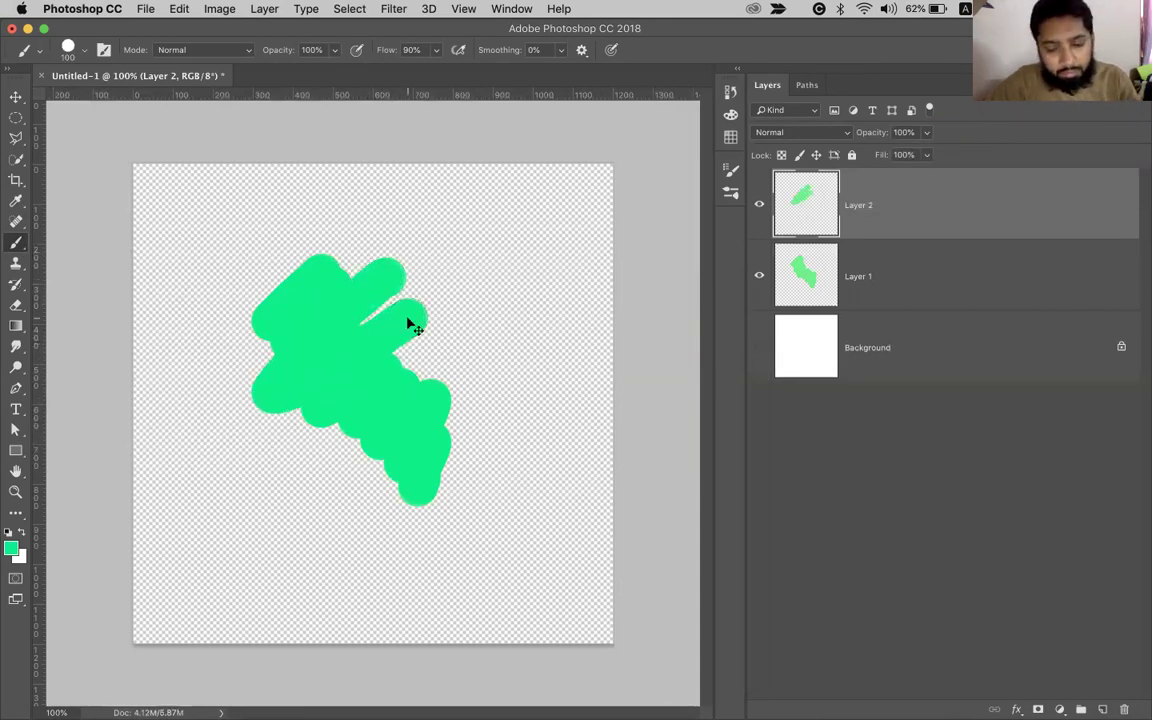
key("super+z")
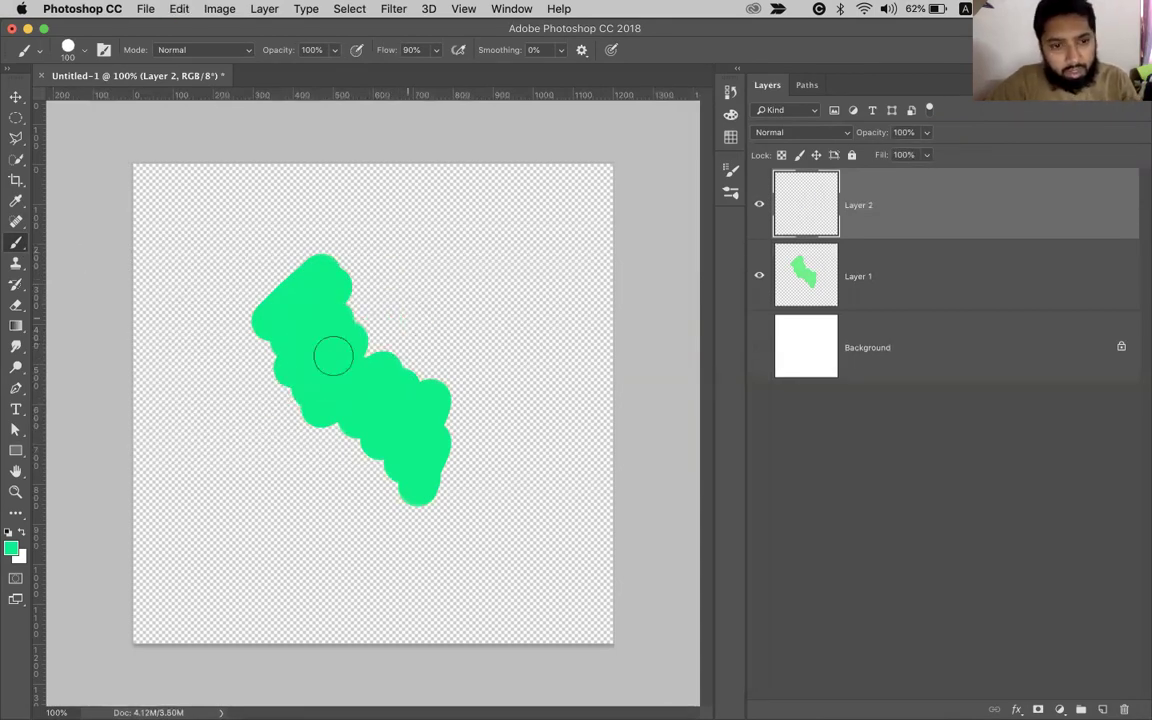
Set the foreground colour to bright blue and paint broad strokes on Layer 2 over most of the green patch.
left_click(10, 550)
type("006cff")
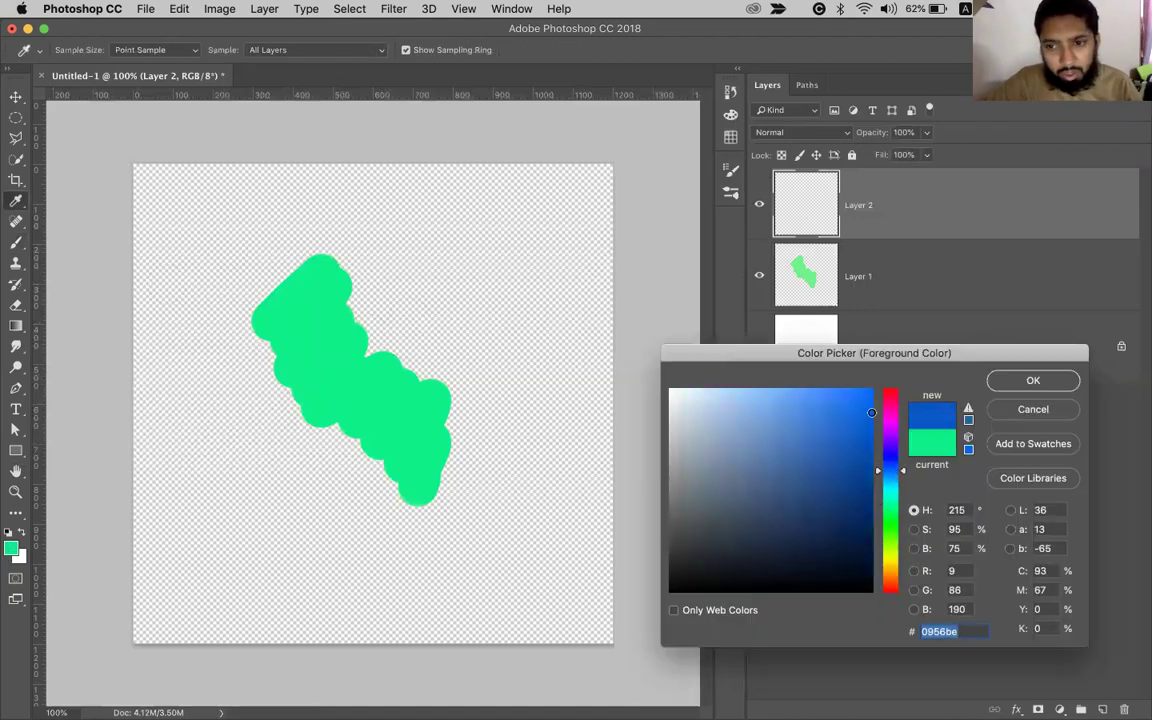
left_click(1028, 382)
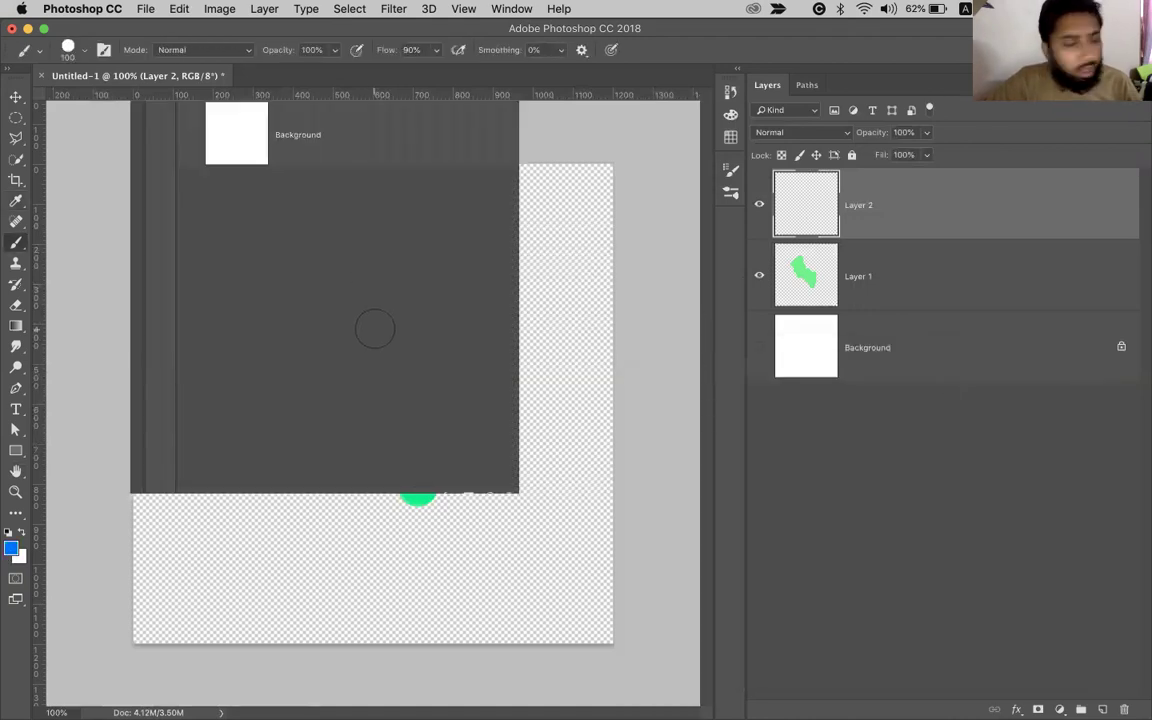
mouse_move(386, 298)
left_mouse_down()
mouse_move(341, 380)
mouse_move(413, 357)
mouse_move(352, 432)
mouse_move(437, 376)
mouse_move(453, 404)
mouse_move(429, 468)
mouse_move(444, 491)
mouse_move(462, 489)
mouse_move(408, 518)
left_mouse_up()
mouse_move(350, 208)
left_mouse_down()
mouse_move(218, 376)
mouse_move(212, 407)
mouse_move(445, 197)
mouse_move(368, 393)
left_mouse_up()
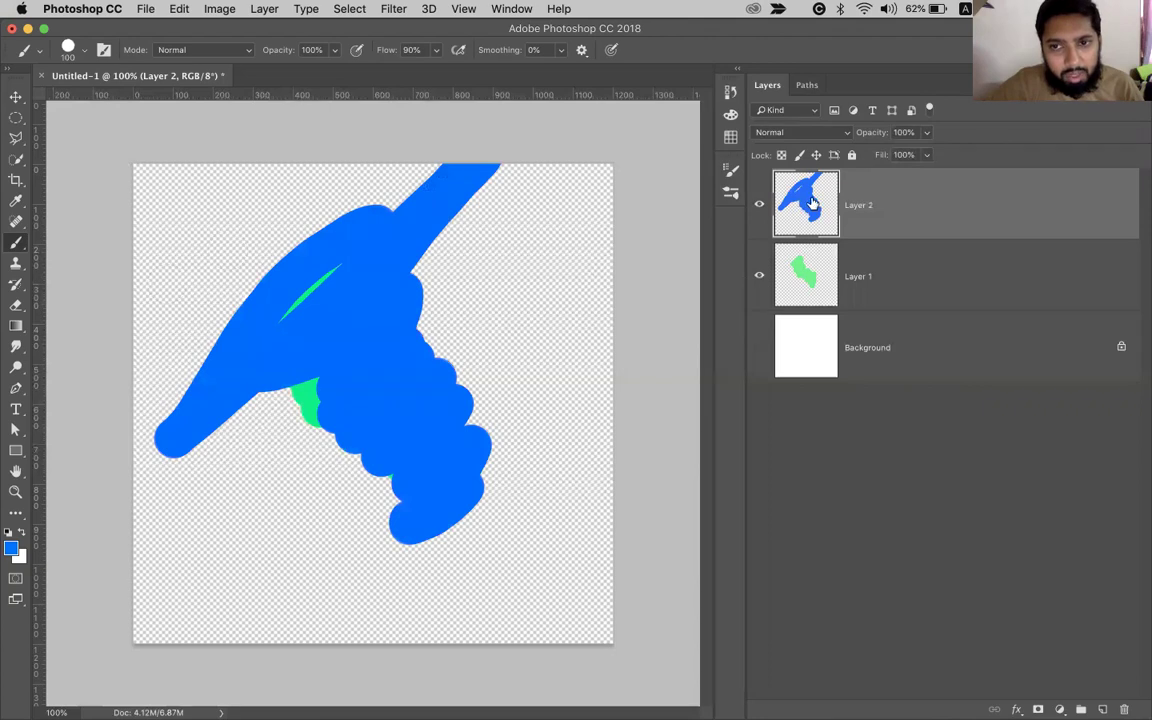
Toggle the visibility of the two painted layers, leaving only the blue Layer 2 shown and selected.
left_click(807, 286)
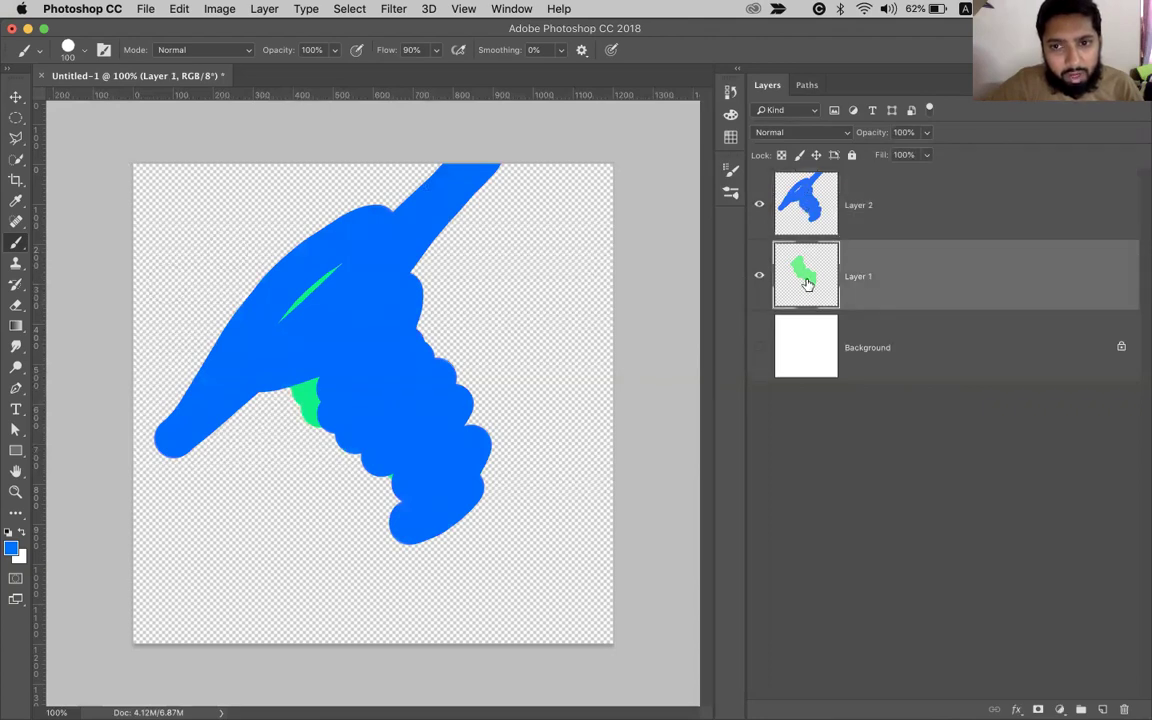
left_click(800, 218)
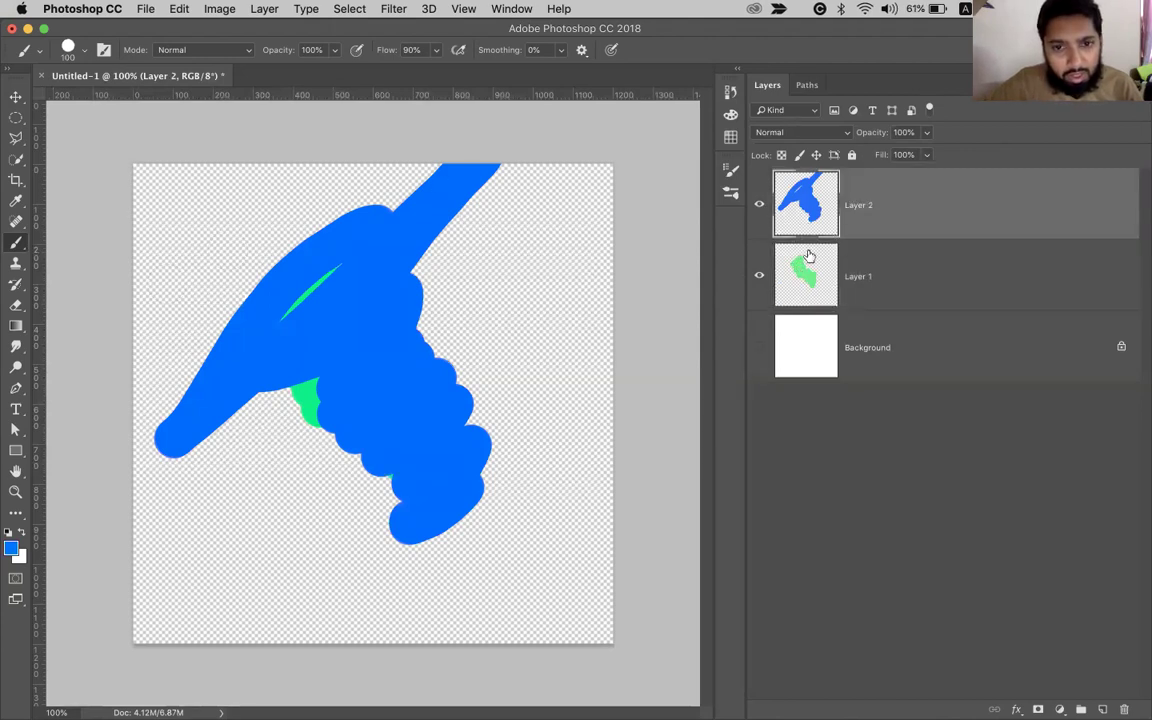
left_click(758, 205)
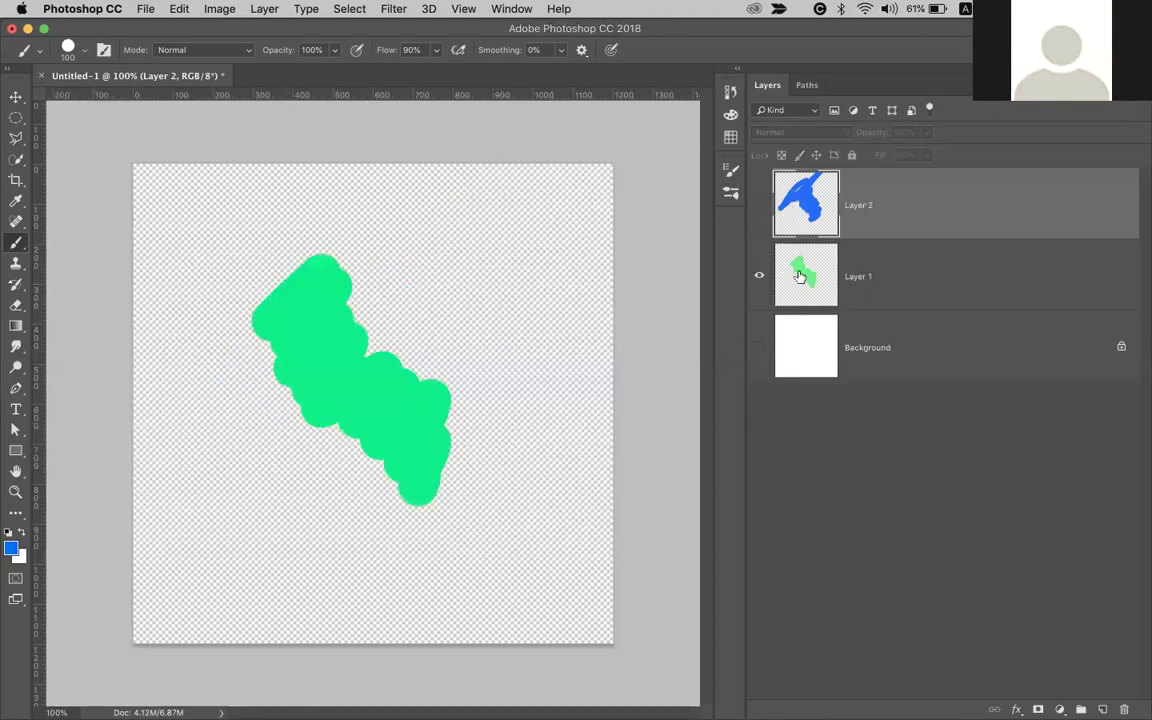
left_click(795, 280)
left_click(760, 278)
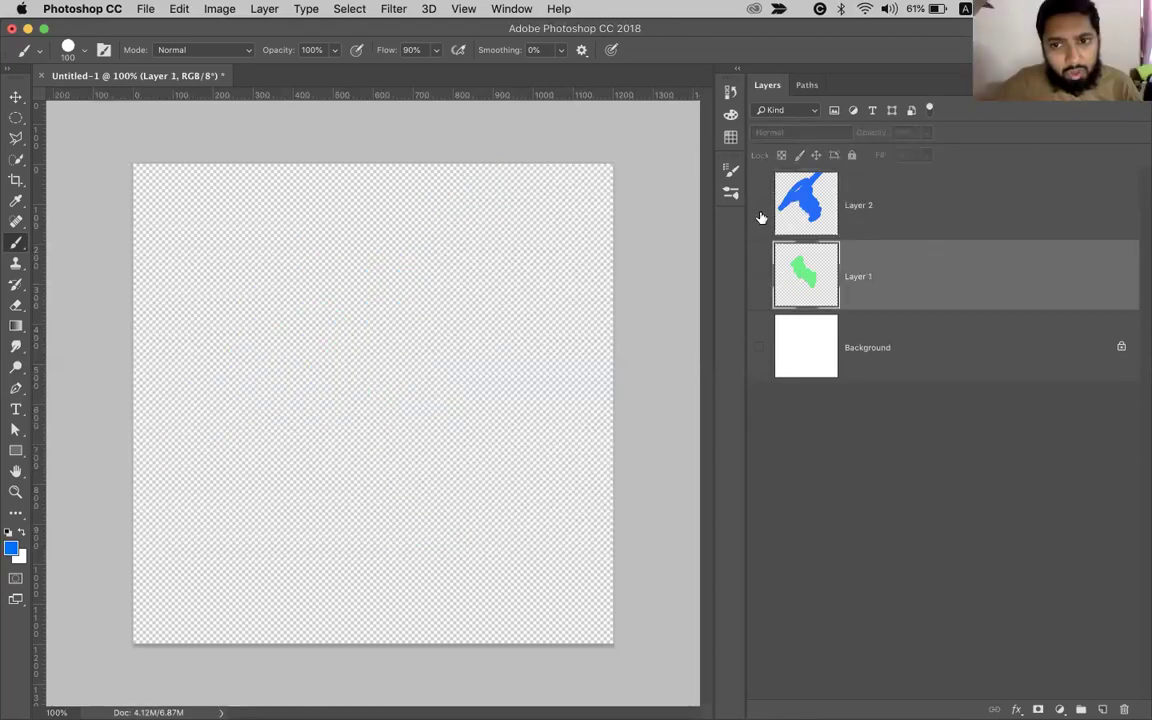
left_click(758, 205)
left_click(791, 208)
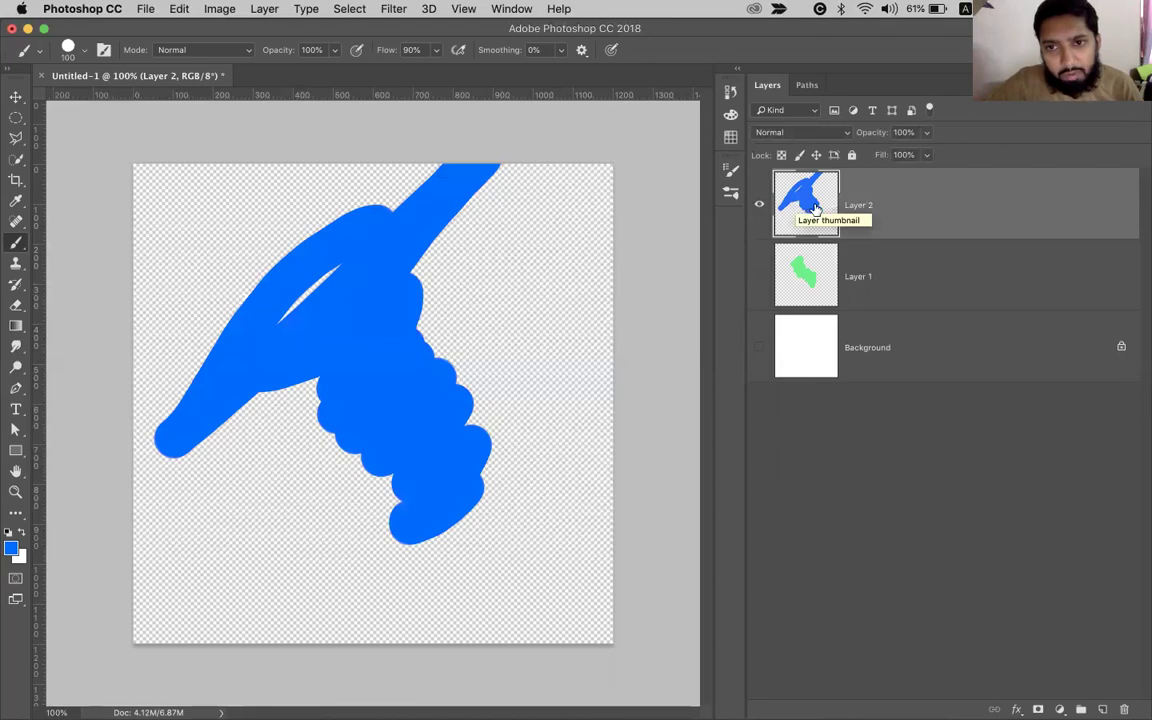
Change the foreground colour to a vivid pink.
left_click(11, 549)
left_click(883, 548)
left_click(860, 447)
left_click(890, 411)
left_click_drag(890, 411, 890, 400)
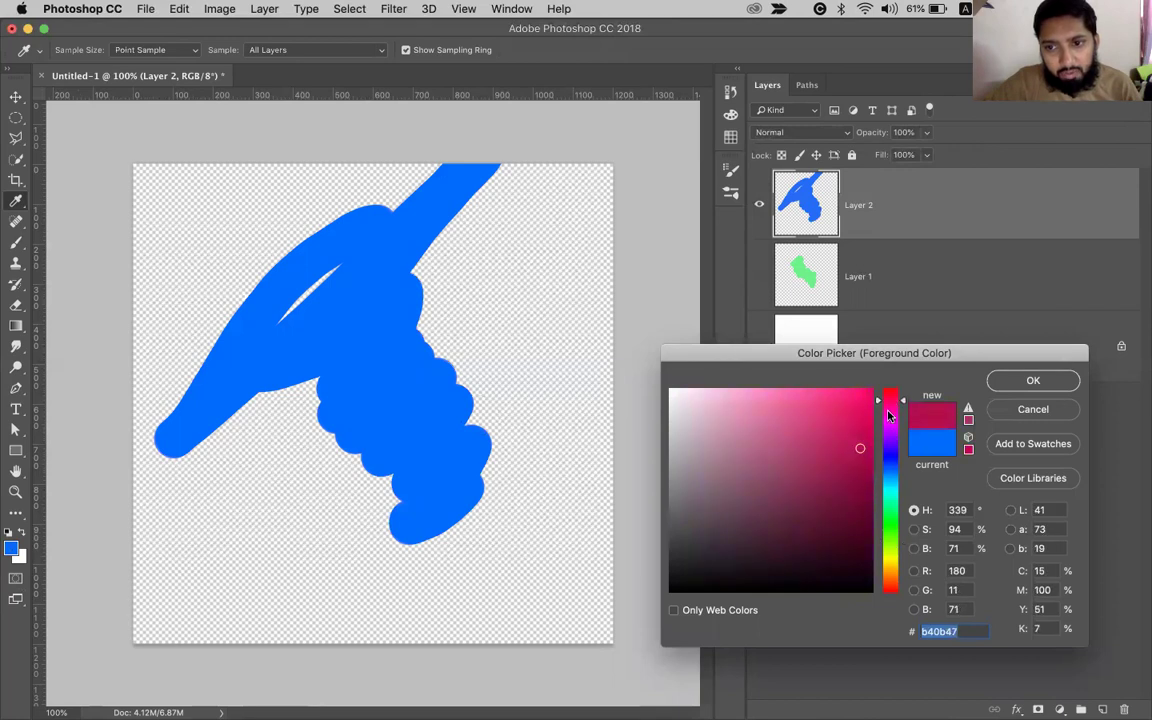
left_click(863, 403)
left_click(1056, 388)
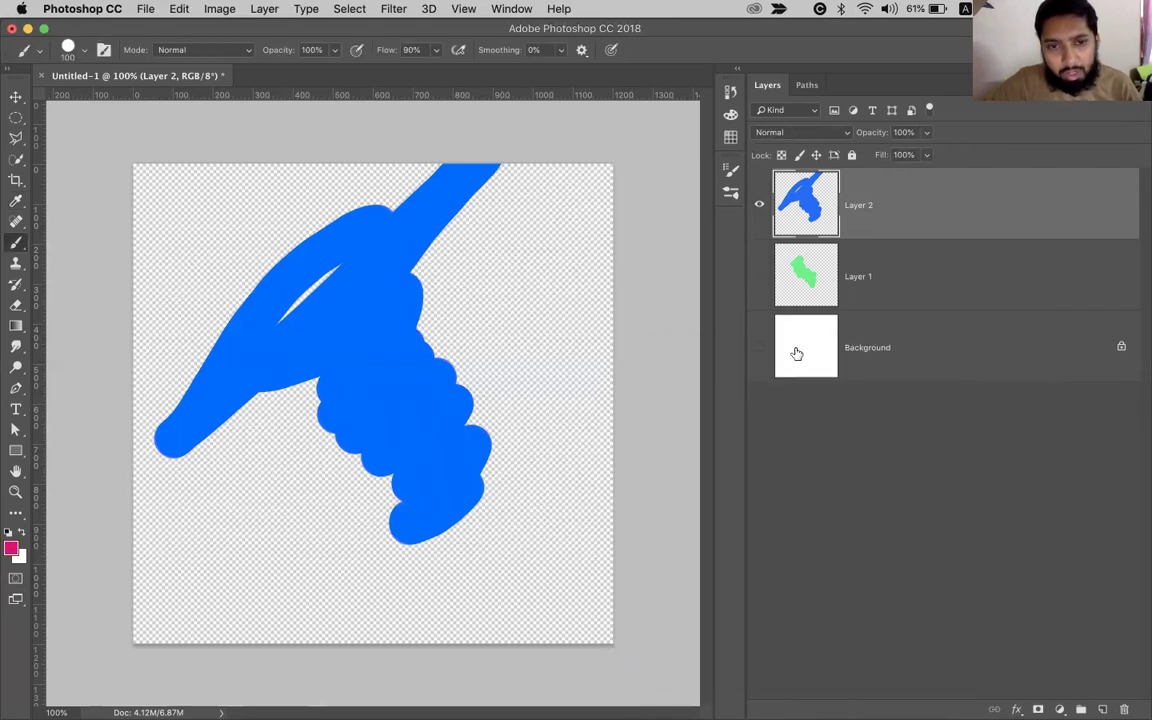
Try painting pink strokes over the blue shape on Layer 2, then undo the pink paint.
mouse_move(455, 304)
left_mouse_down()
mouse_move(308, 413)
mouse_move(454, 355)
mouse_move(335, 473)
mouse_move(382, 476)
mouse_move(495, 409)
mouse_move(447, 517)
mouse_move(466, 505)
mouse_move(433, 423)
left_mouse_up()
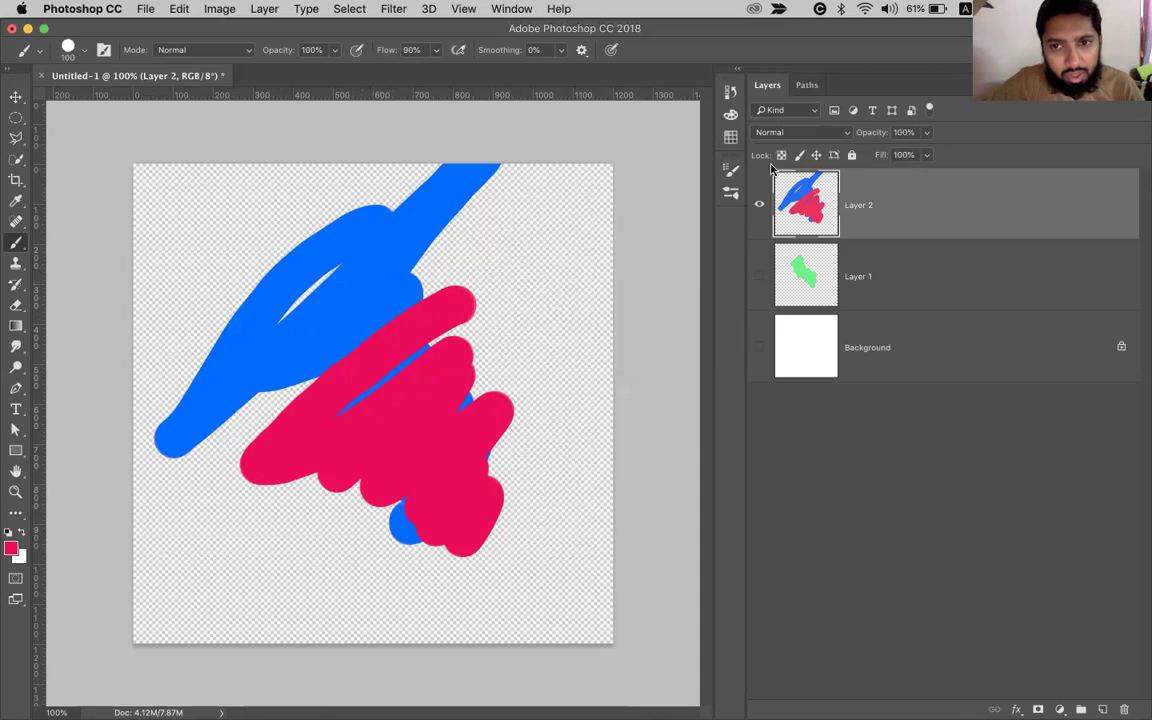
left_click(759, 207)
left_click(759, 207)
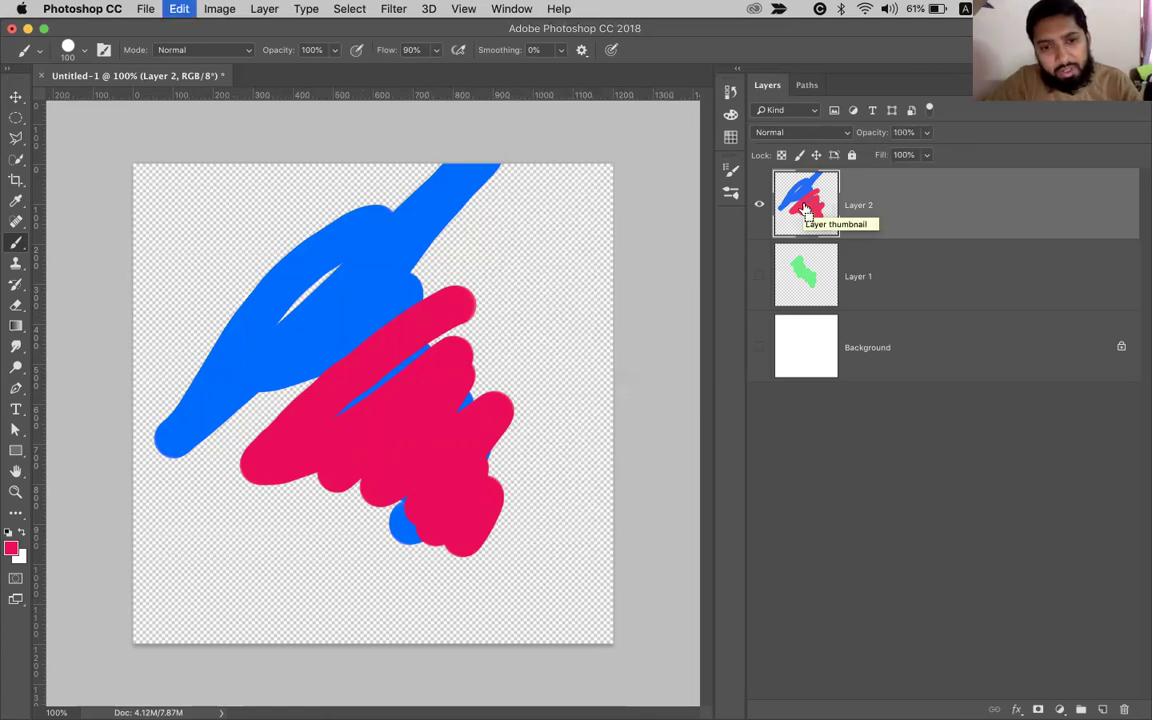
key("ctrl+z")
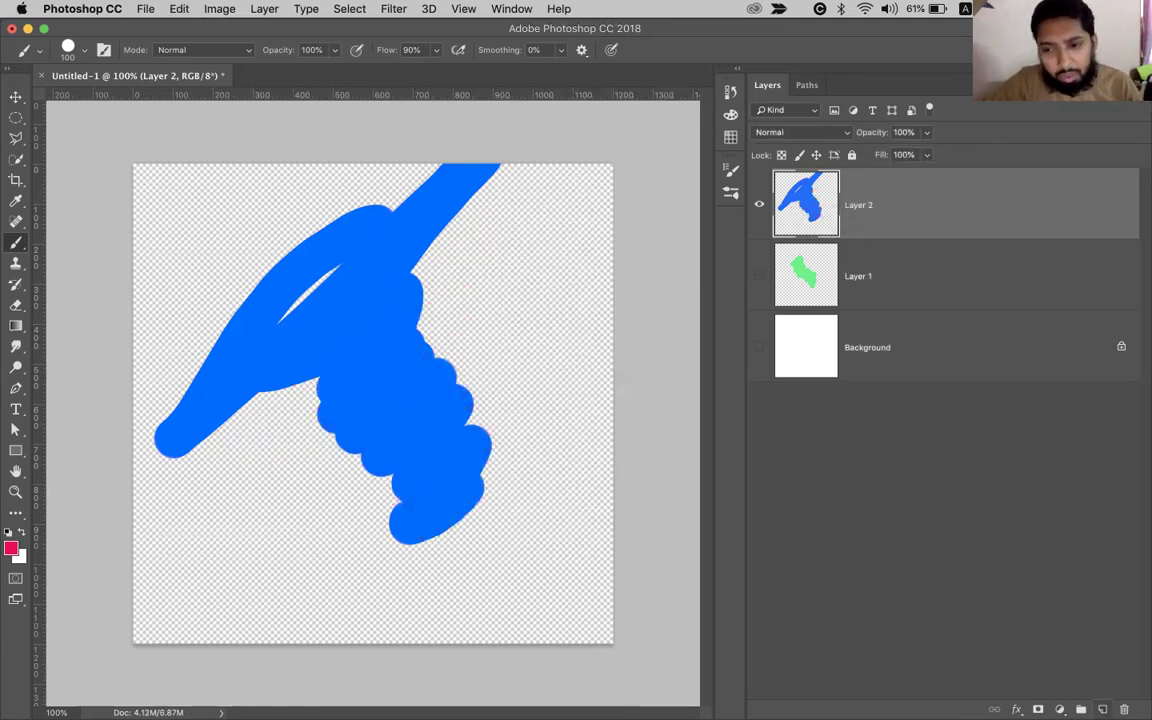
Add a new empty layer above Layer 2 and paint a broad pink zigzag on it across the blue shape.
key("ctrl+shift+alt+n")
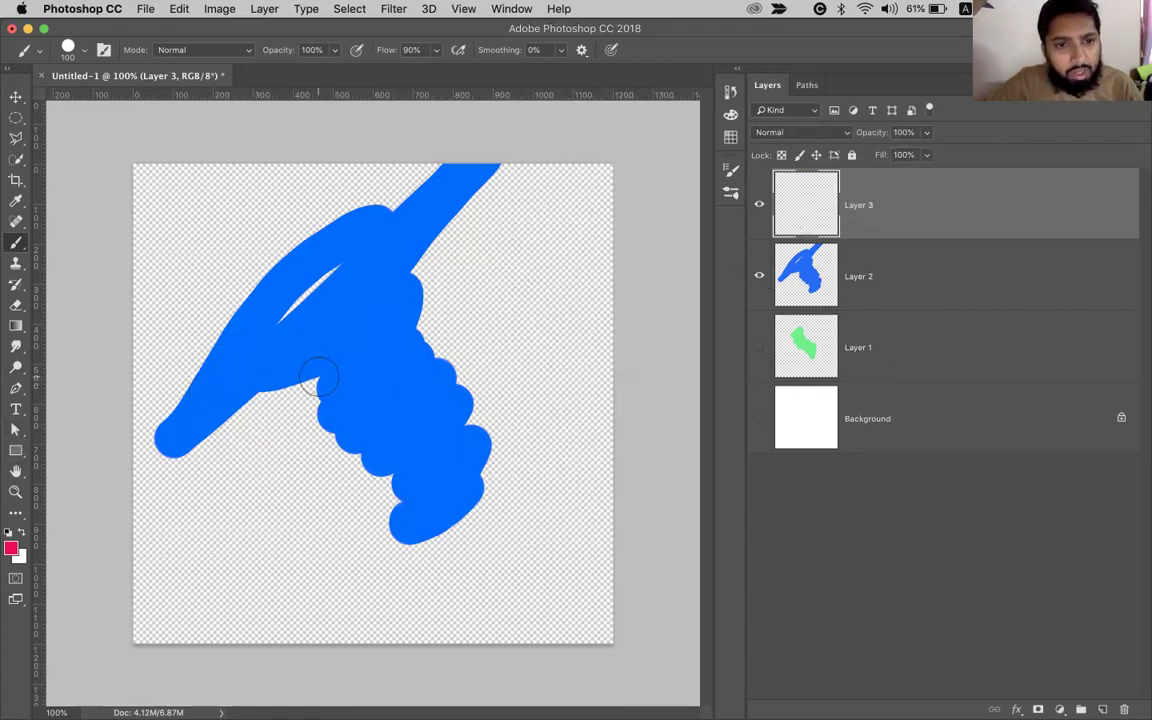
mouse_move(305, 378)
left_mouse_down()
mouse_move(434, 325)
mouse_move(328, 493)
mouse_move(378, 546)
mouse_move(453, 556)
mouse_move(510, 529)
mouse_move(488, 483)
left_mouse_up()
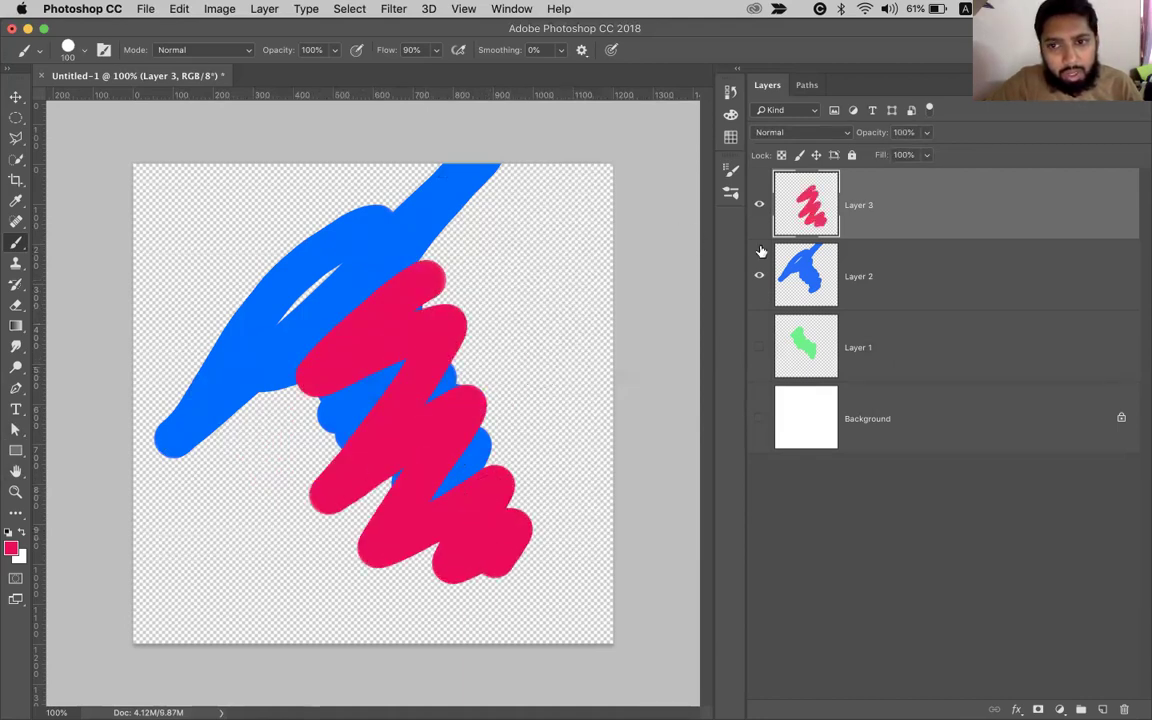
left_click(806, 272)
left_click(808, 348)
left_click(805, 268)
left_click(806, 200)
left_click(806, 272)
left_click(806, 340)
left_click(806, 272)
left_click(806, 198)
Toggle the visibility of the three painted layers individually, leaving only the pink Layer 3 shown.
left_click(759, 275)
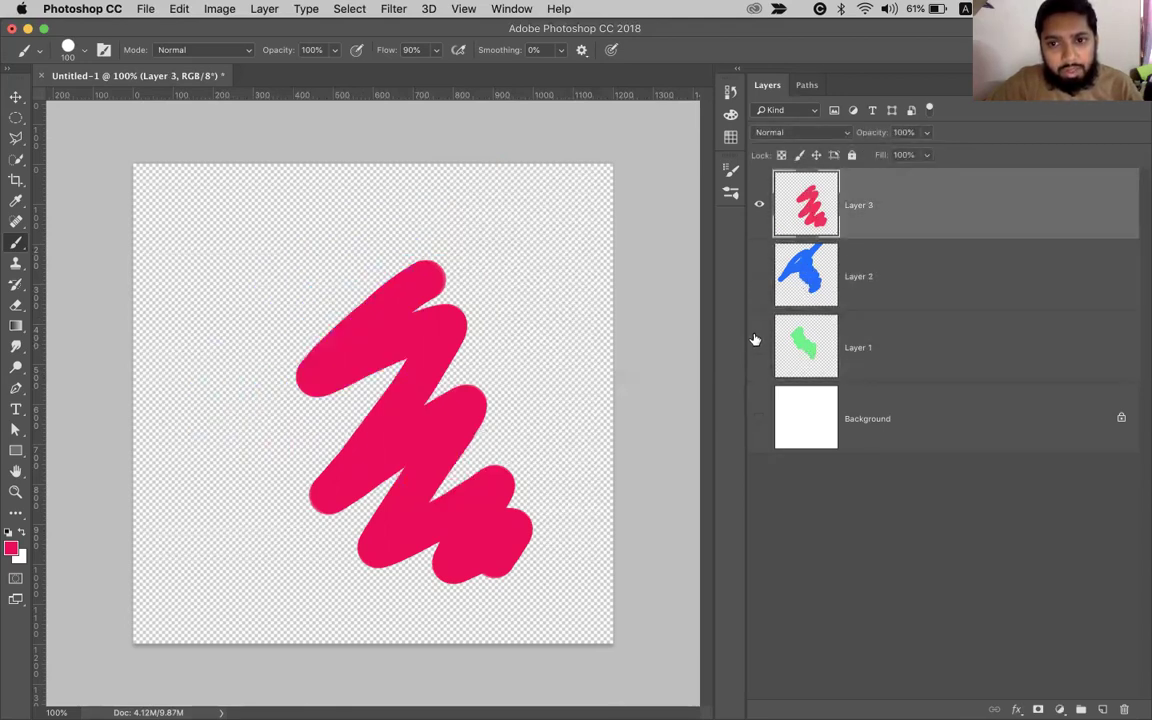
left_click(759, 206)
left_click(759, 275)
left_click(759, 347)
left_click(759, 347)
left_click(759, 275)
left_click(759, 204)
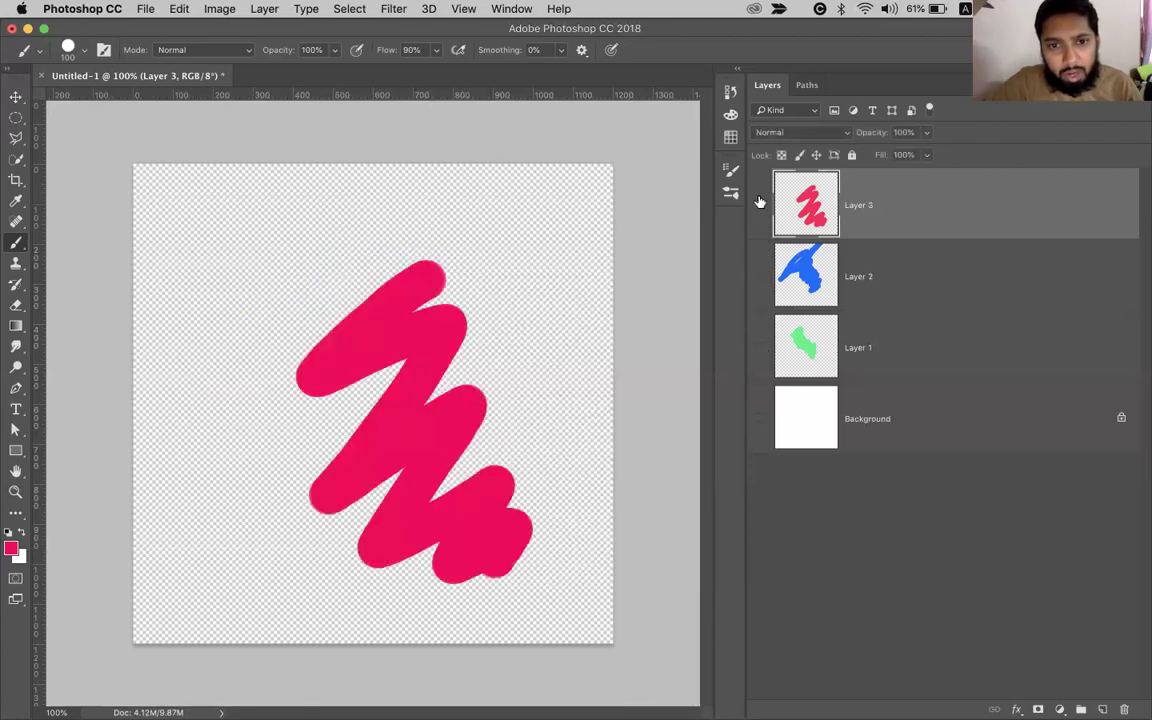
left_click(759, 204)
left_click(759, 204)
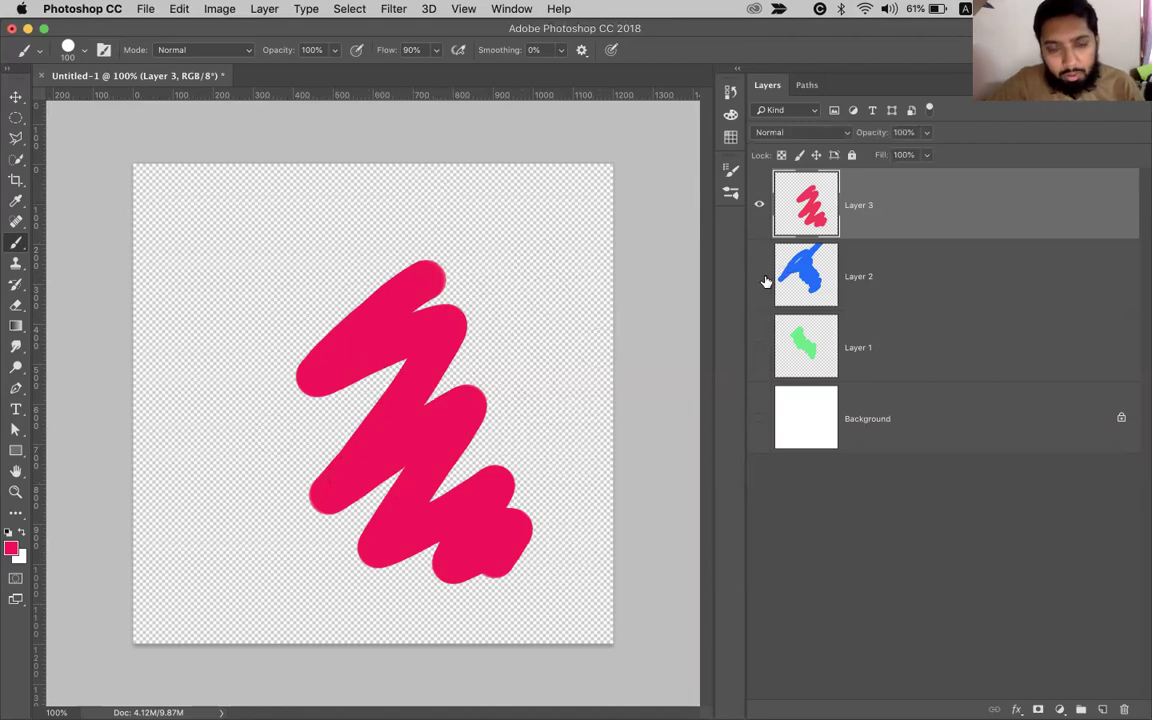
Switch to Chrome, open the Person 1 profile and load pexels.com in a new tab.
key("super+Tab")
key("super+Tab")
key("super+Tab")
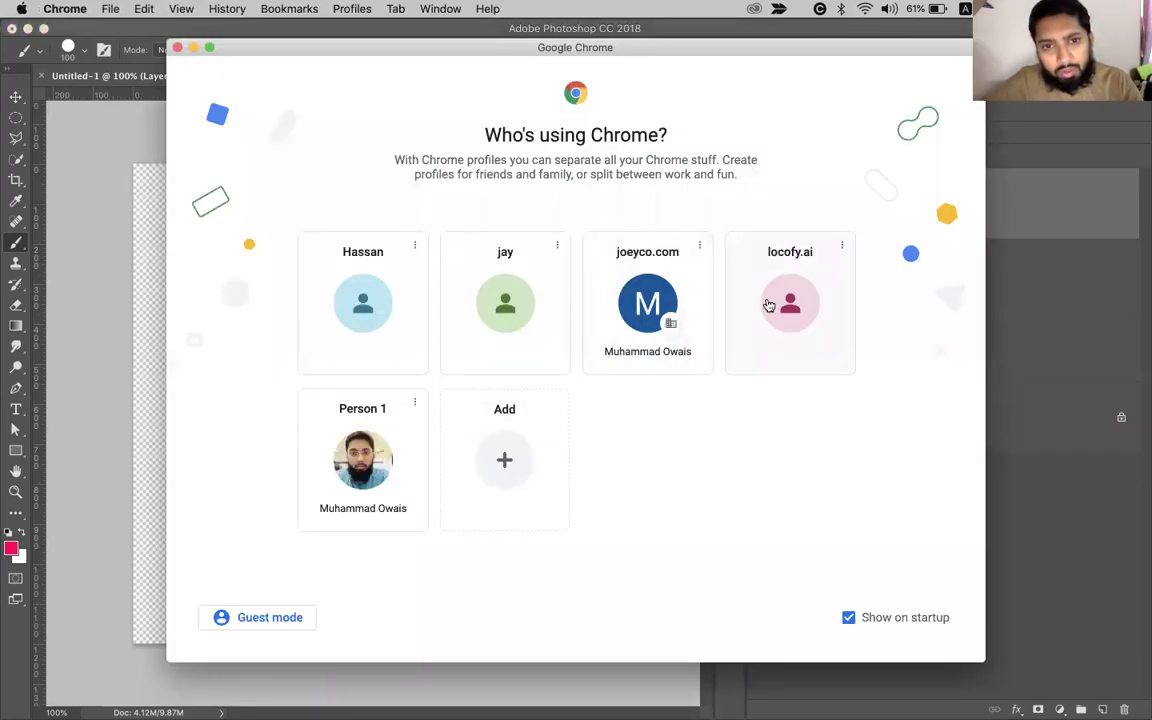
left_click(394, 451)
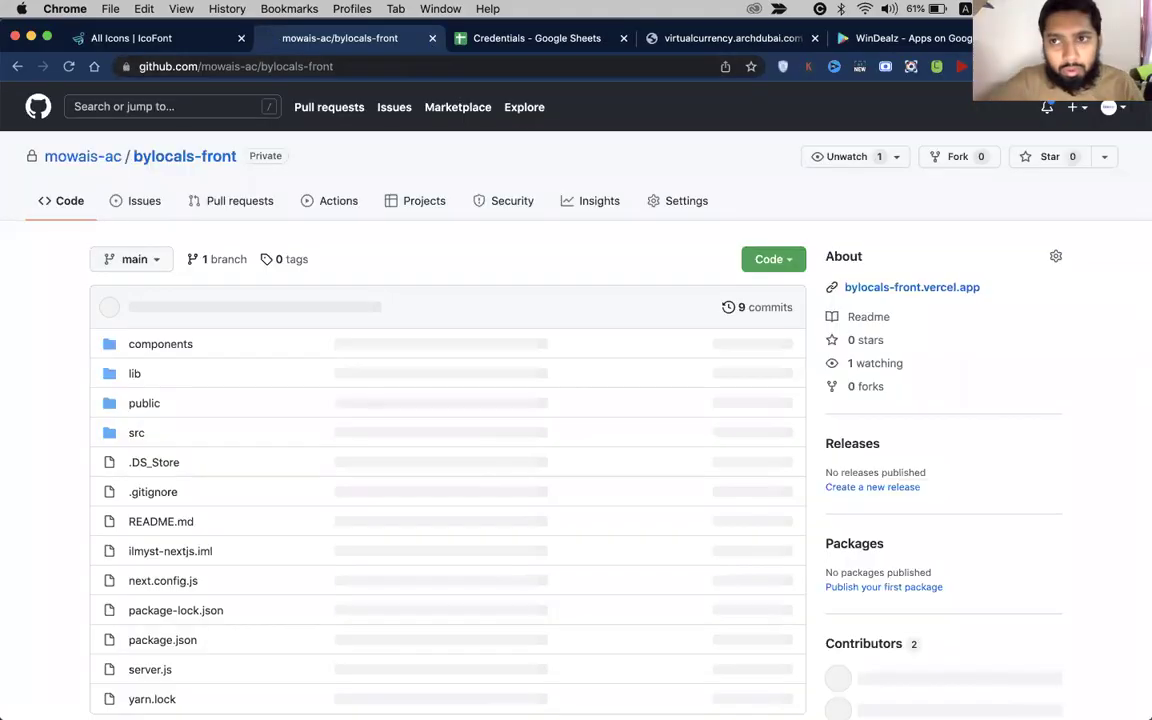
key("super+t")
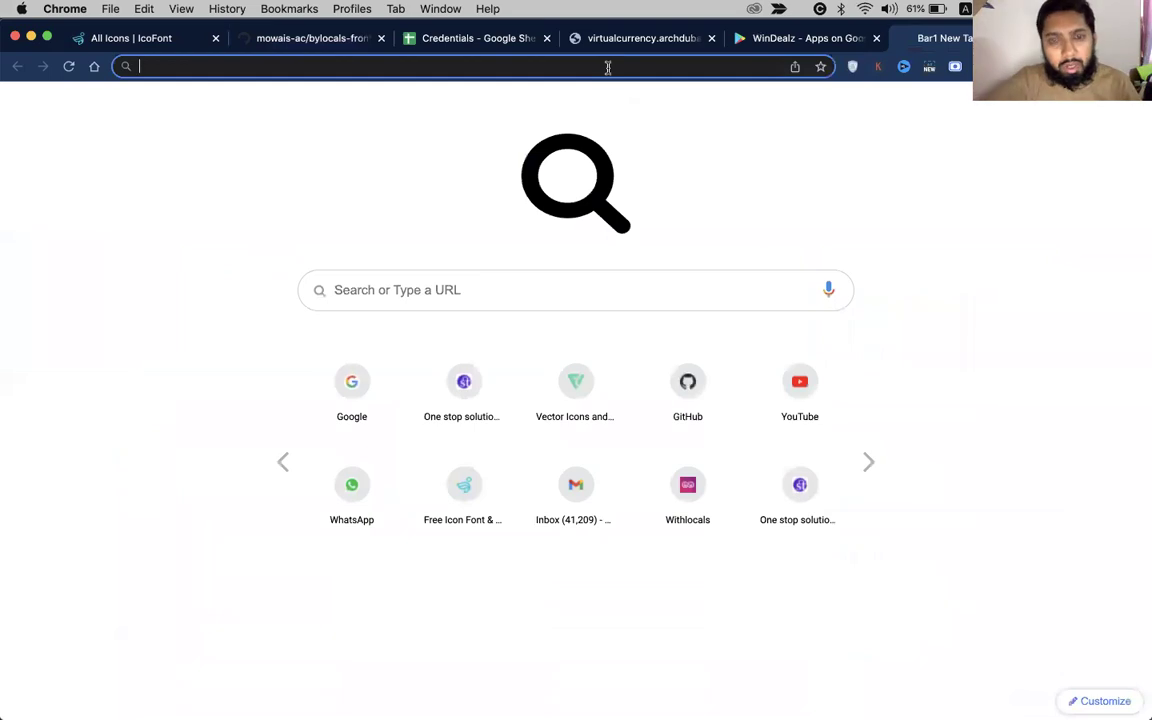
type("pexel")
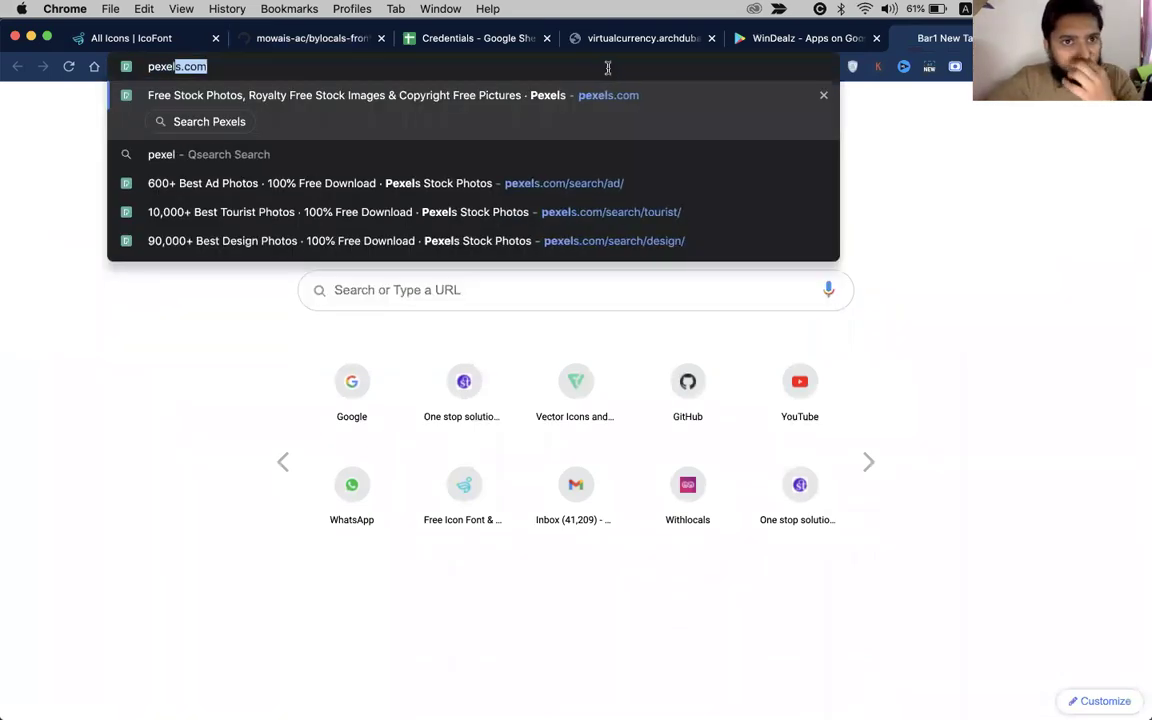
key("Return")
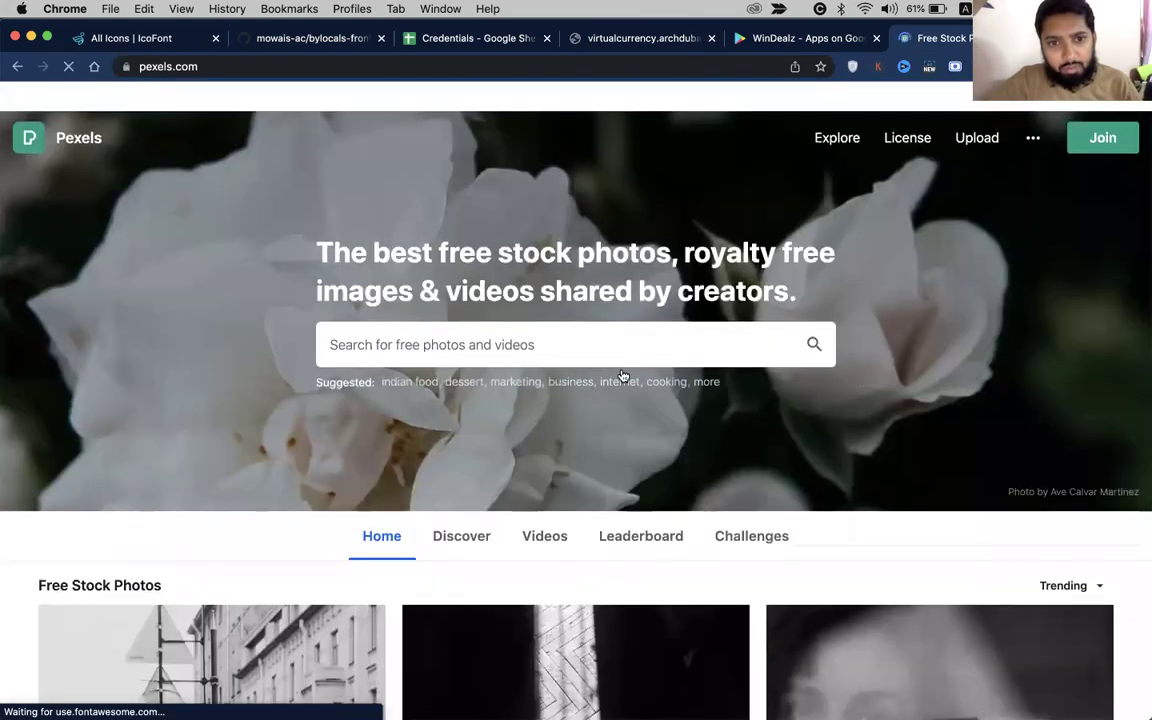
Search Pexels for "sea sie".
left_click(546, 310)
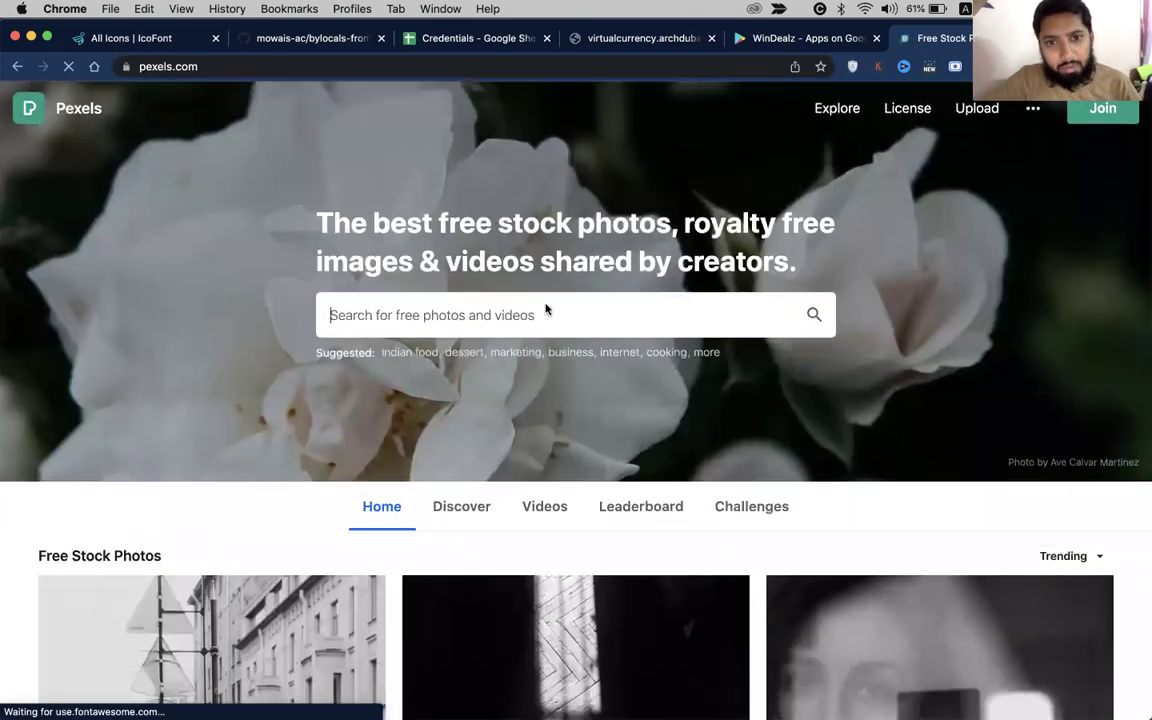
type("s")
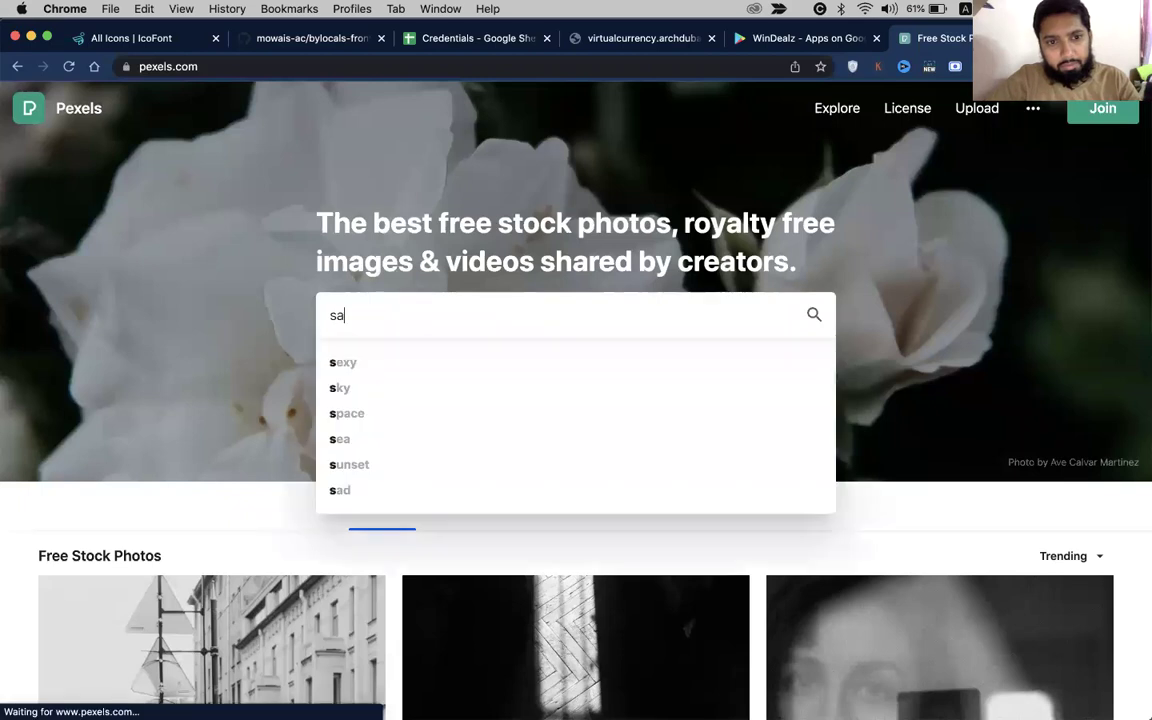
type("ea sie")
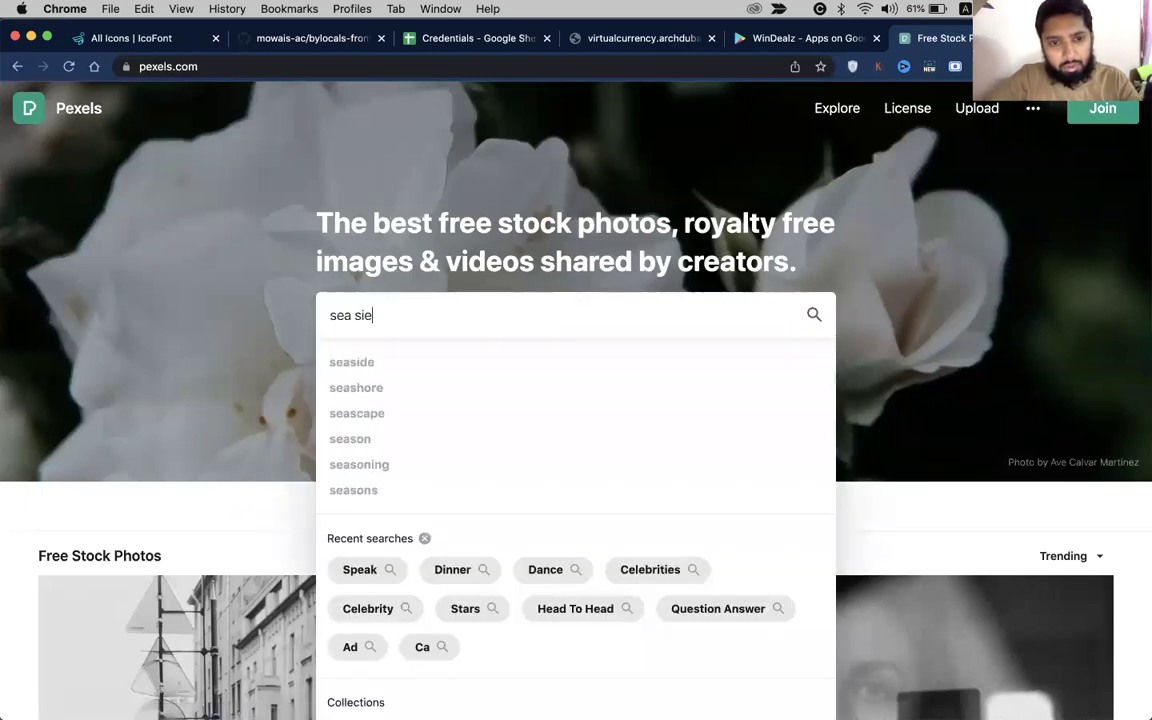
key("Return")
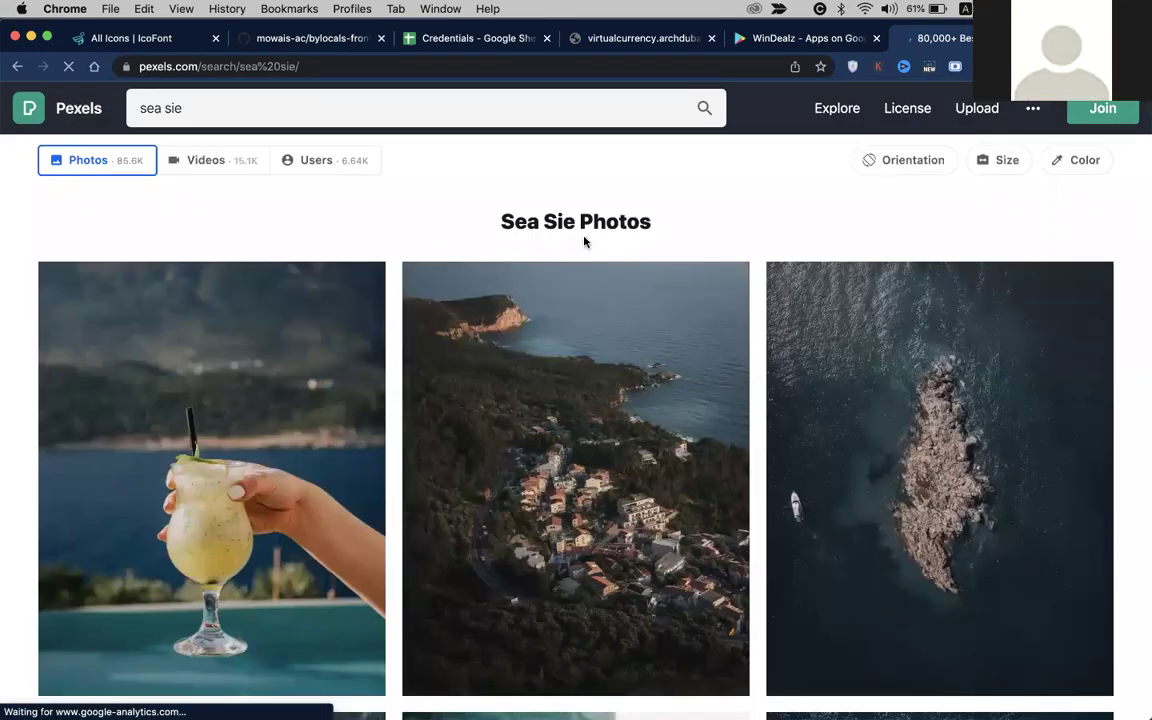
Browse the sea photo results for a suitable picture.
scroll(585, 241, "down", 2)
scroll(585, 241, "up", 2)
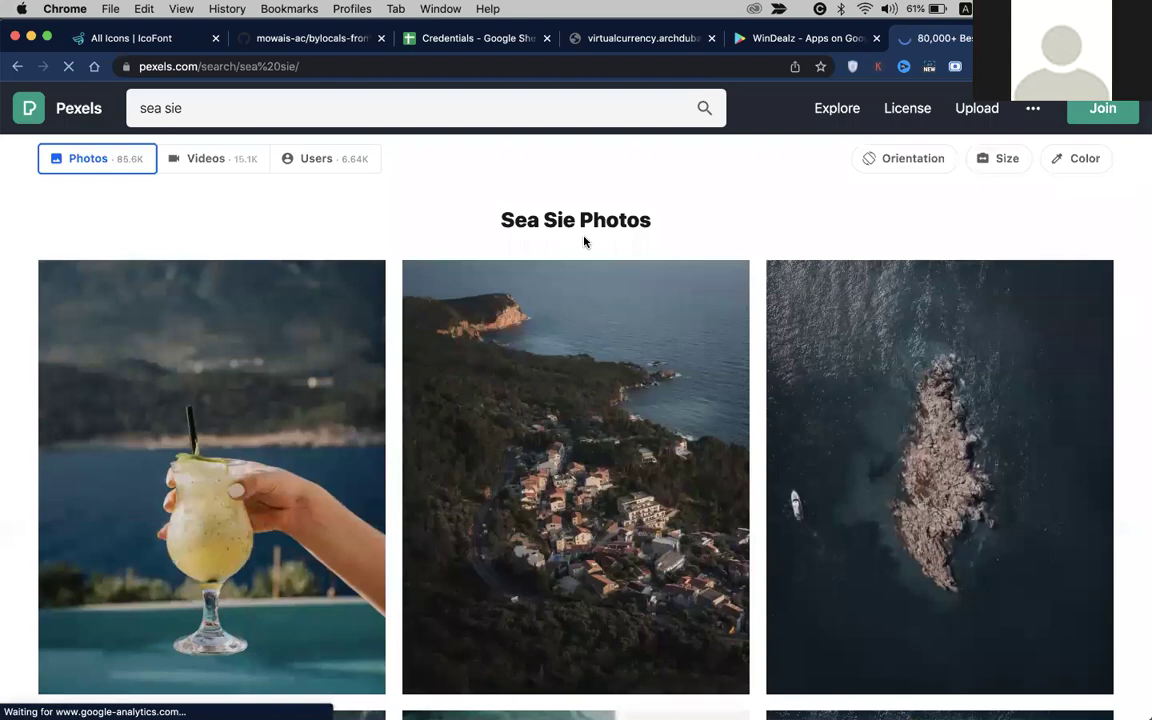
scroll(585, 241, "down", 5)
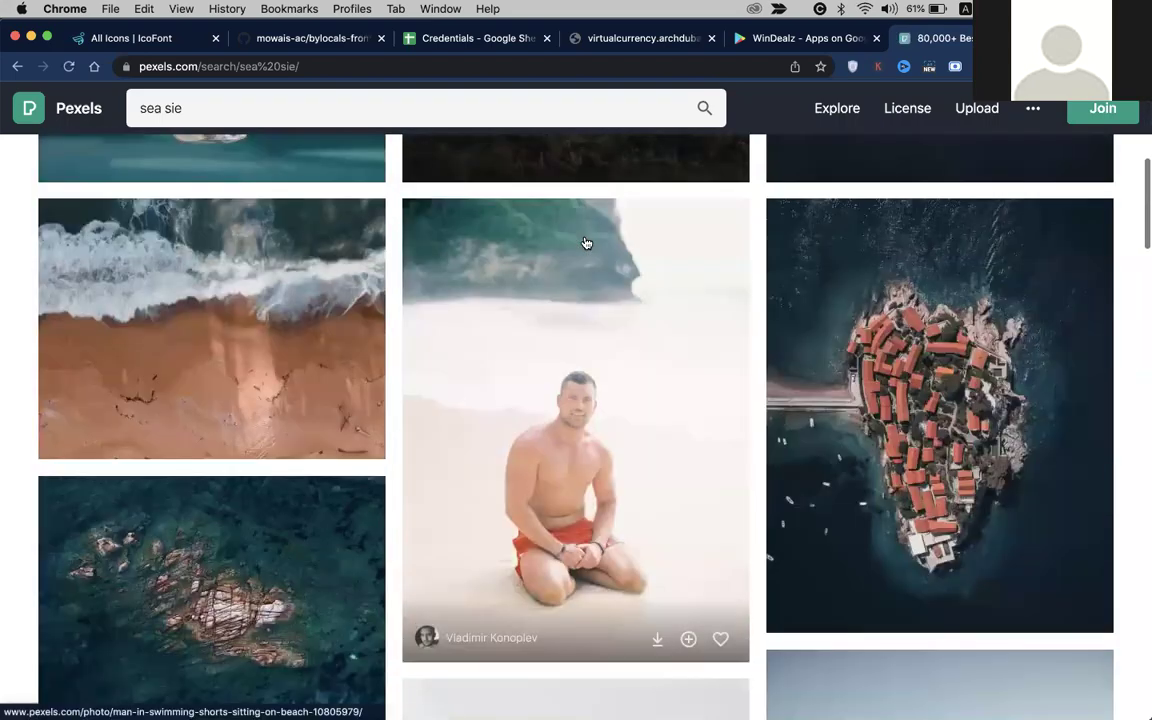
scroll(586, 243, "up", 3)
scroll(586, 243, "down", 5)
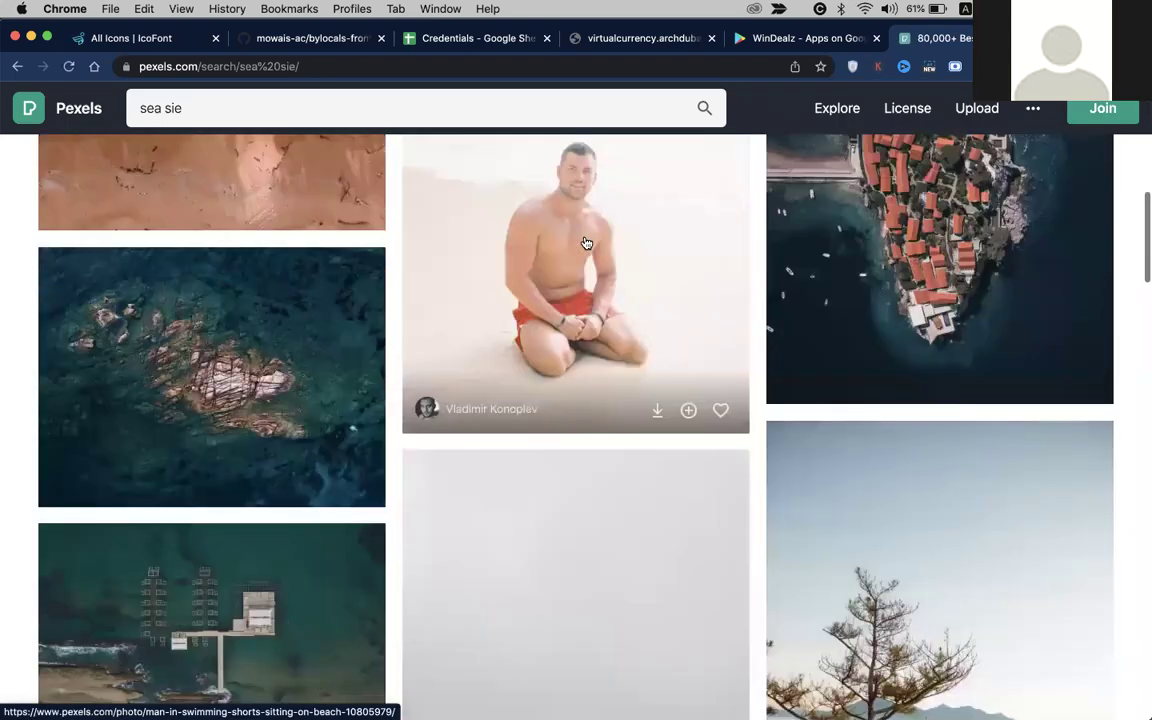
scroll(586, 243, "down", 5)
scroll(586, 243, "down", 1)
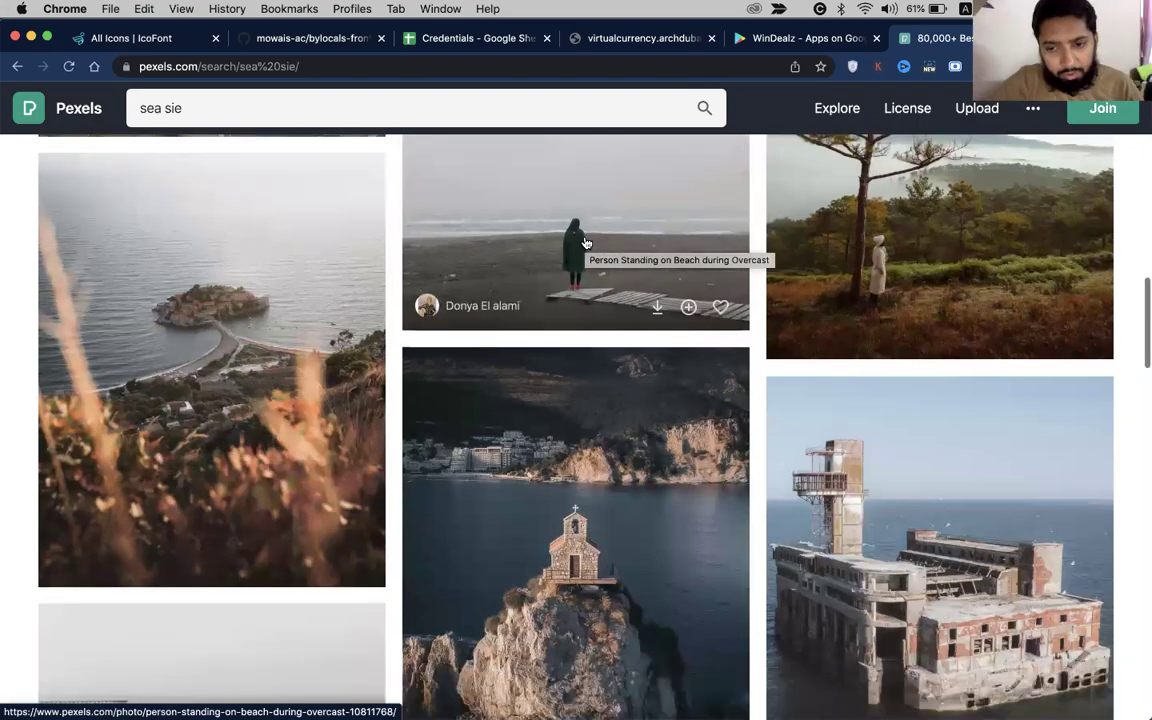
scroll(586, 243, "down", 6)
scroll(584, 239, "up", 4)
scroll(458, 130, "up", 3)
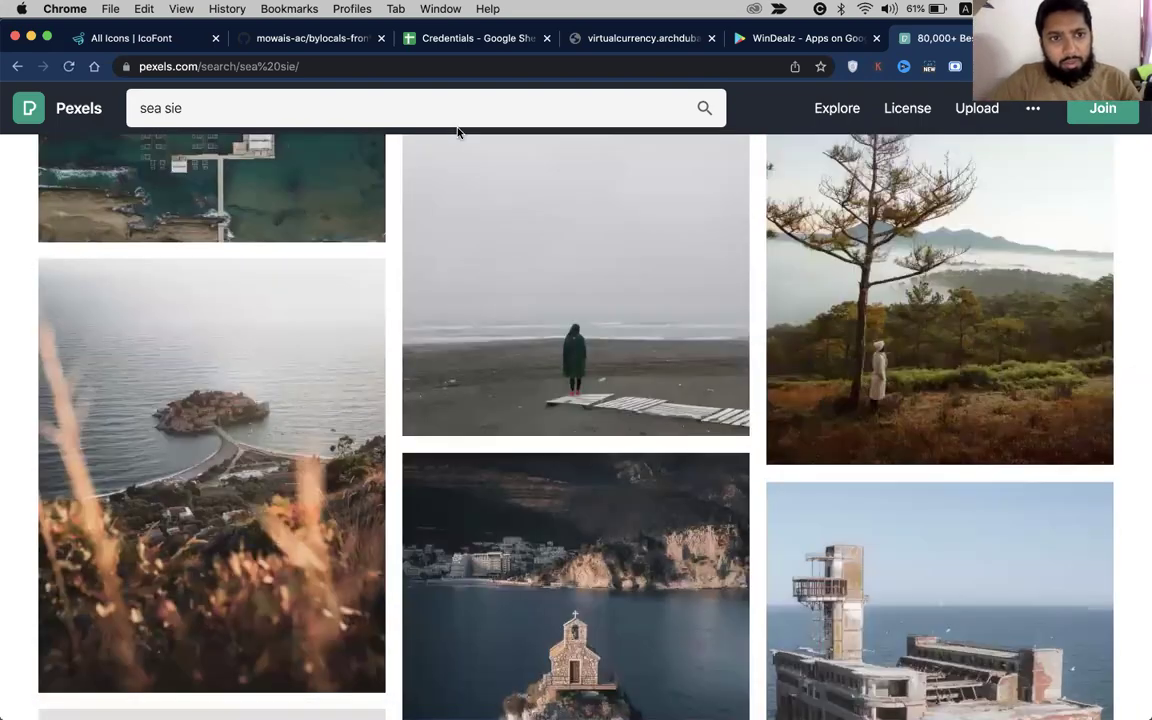
Replace the Pexels search term with "cartoon" and run the search.
left_click(475, 119)
type("cartoon")
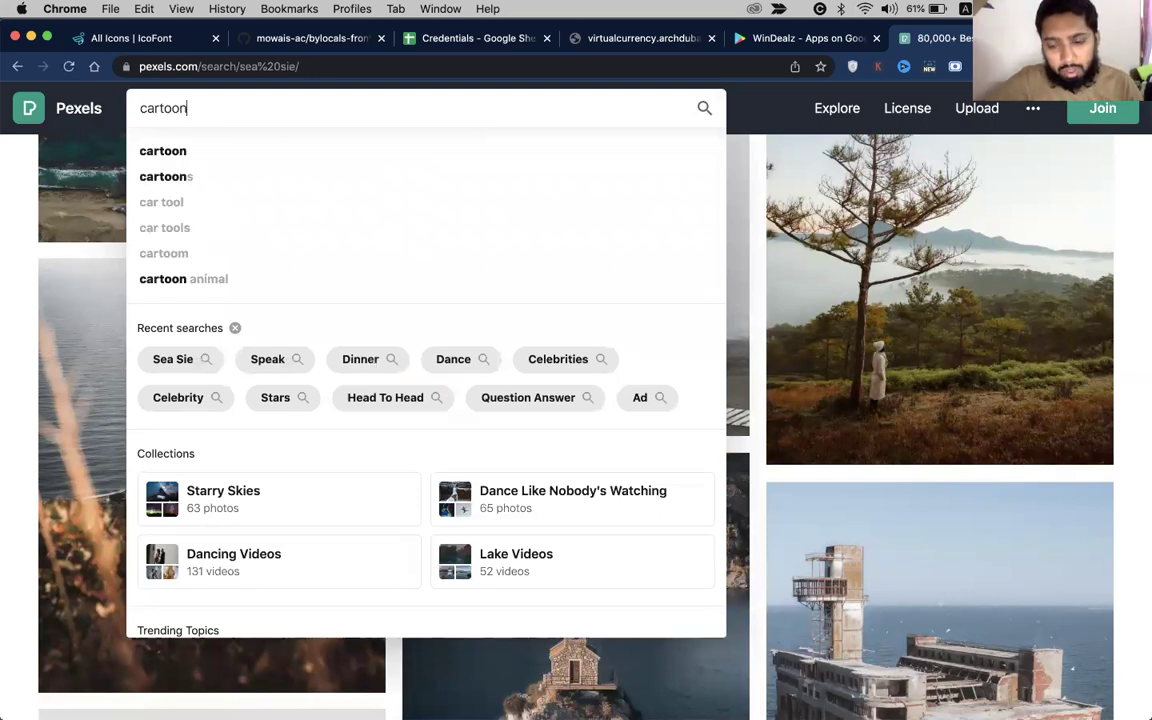
key("Return")
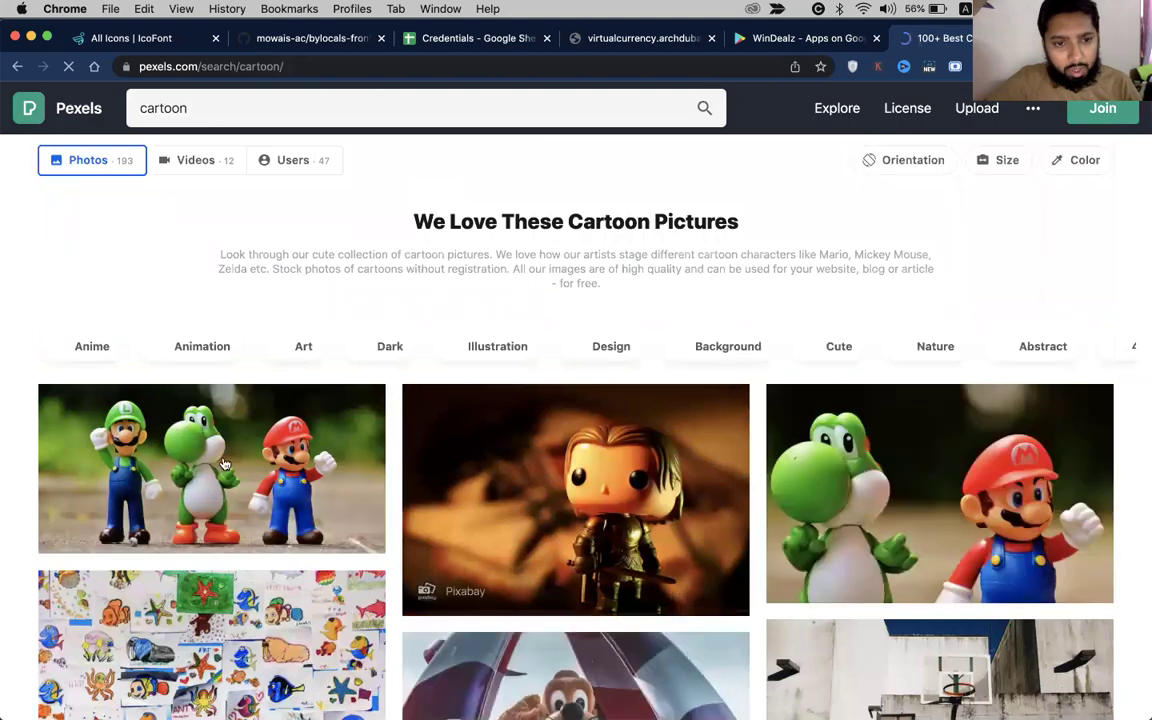
Open the photo of the Luigi, Yoshi and Mario figurines and copy the image.
left_click(231, 462)
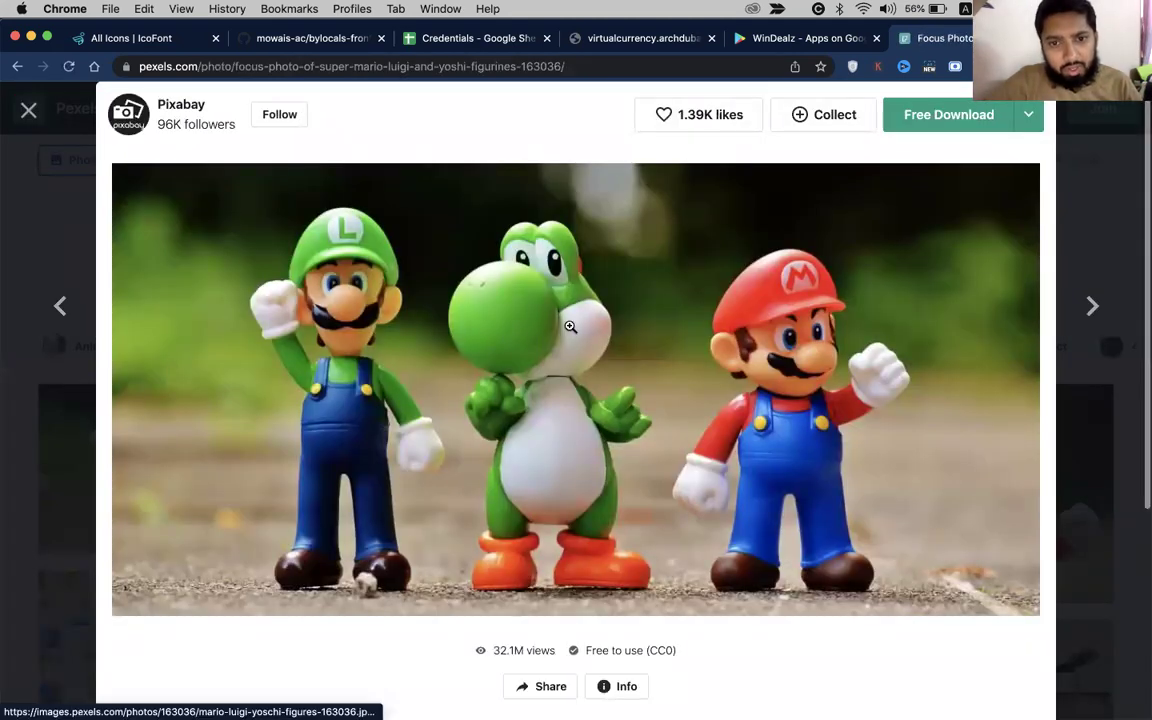
right_click(572, 327)
left_click(610, 499)
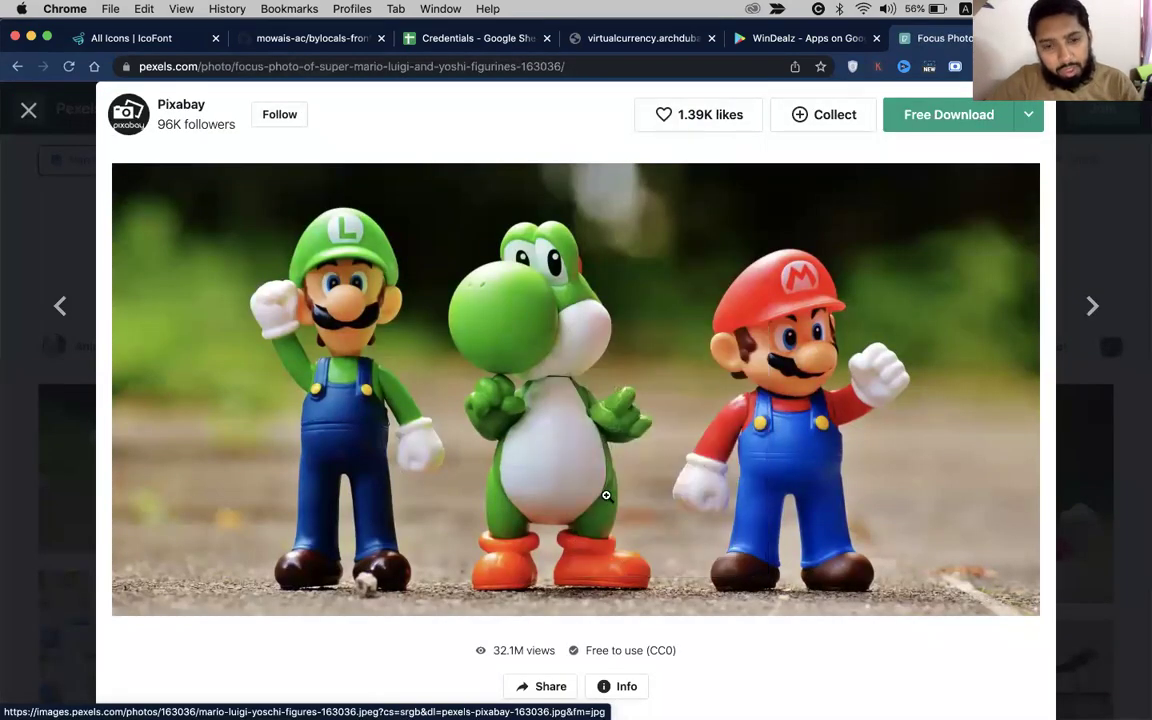
Switch to Photoshop, create a new document and paste the copied figurine photo as a layer.
key("super+Tab")
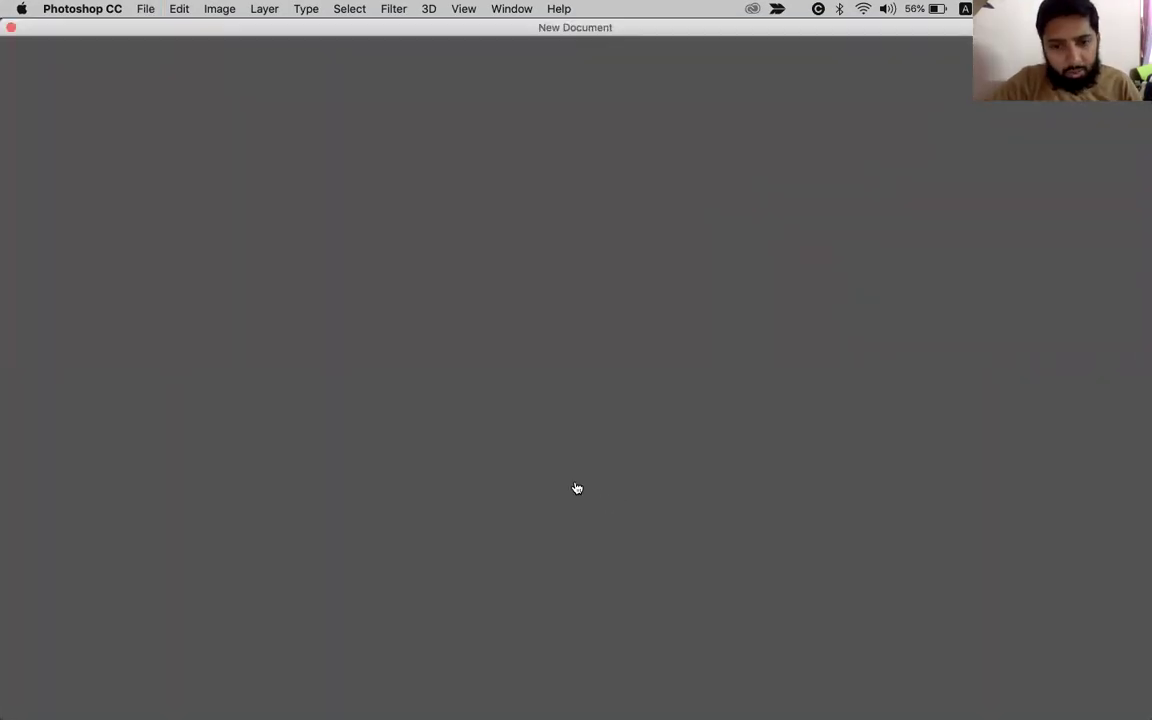
key("Return")
key("super+v")
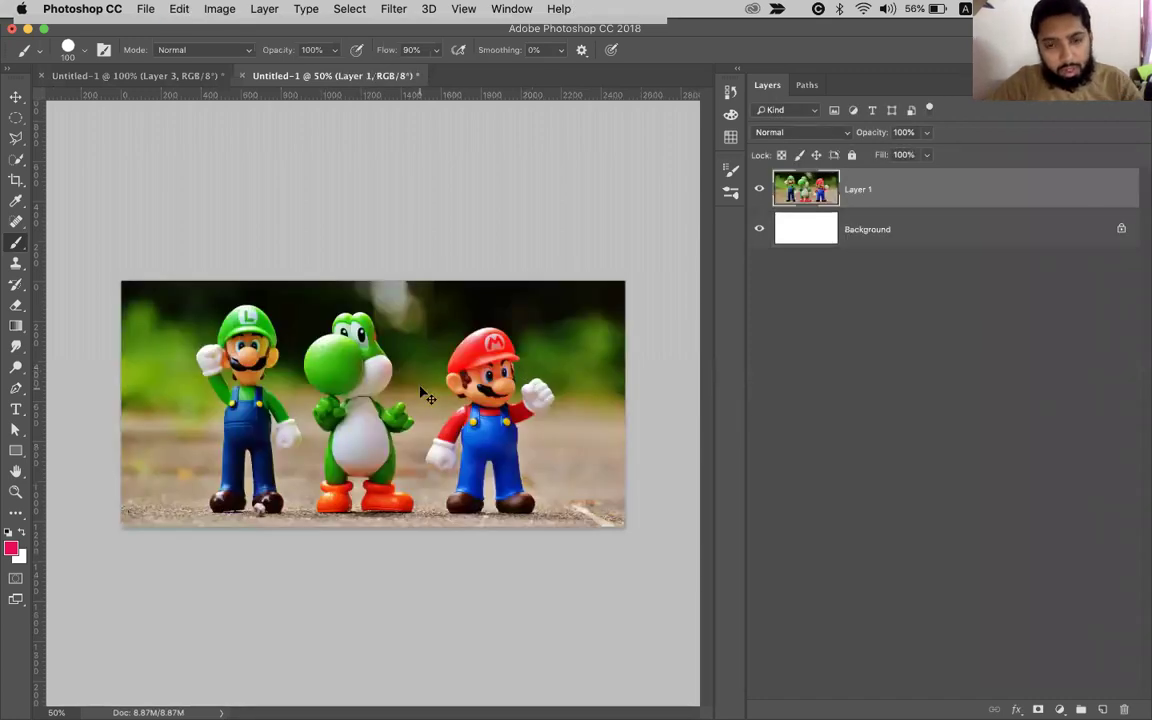
Start a Polygonal Lasso selection on the middle figurine (Yoshi), tracing its outer leg up to the raised fist.
key("v")
scroll(425, 400, "up", 3)
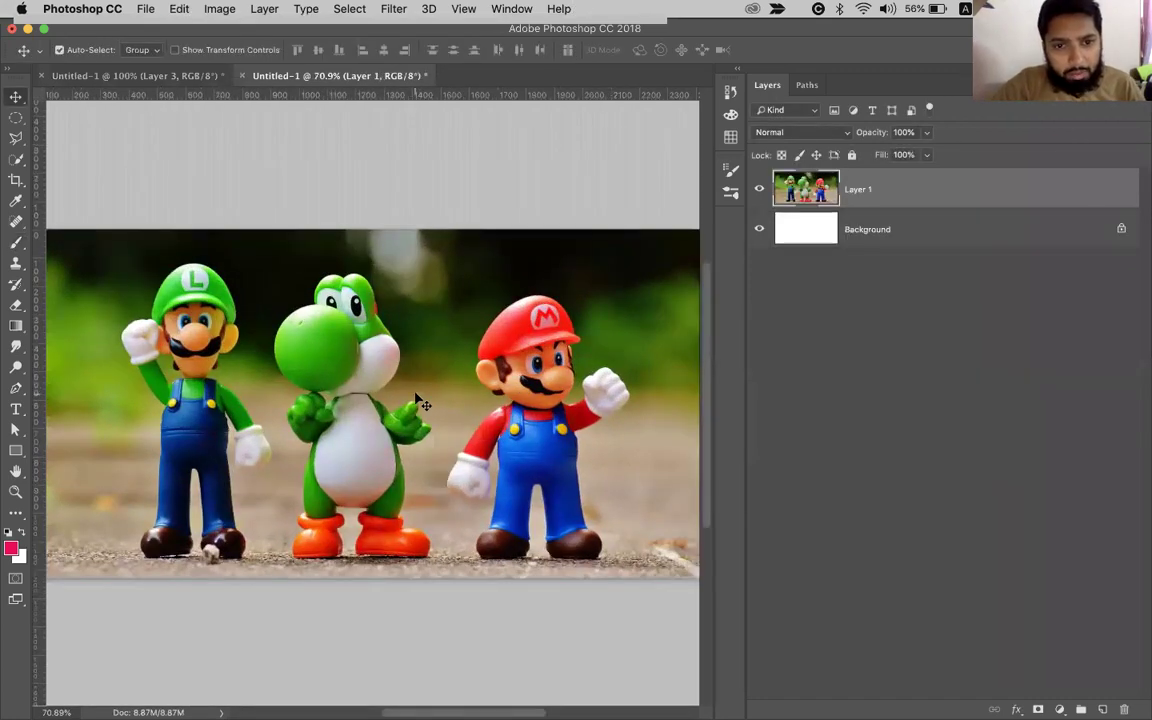
scroll(418, 400, "up", 5)
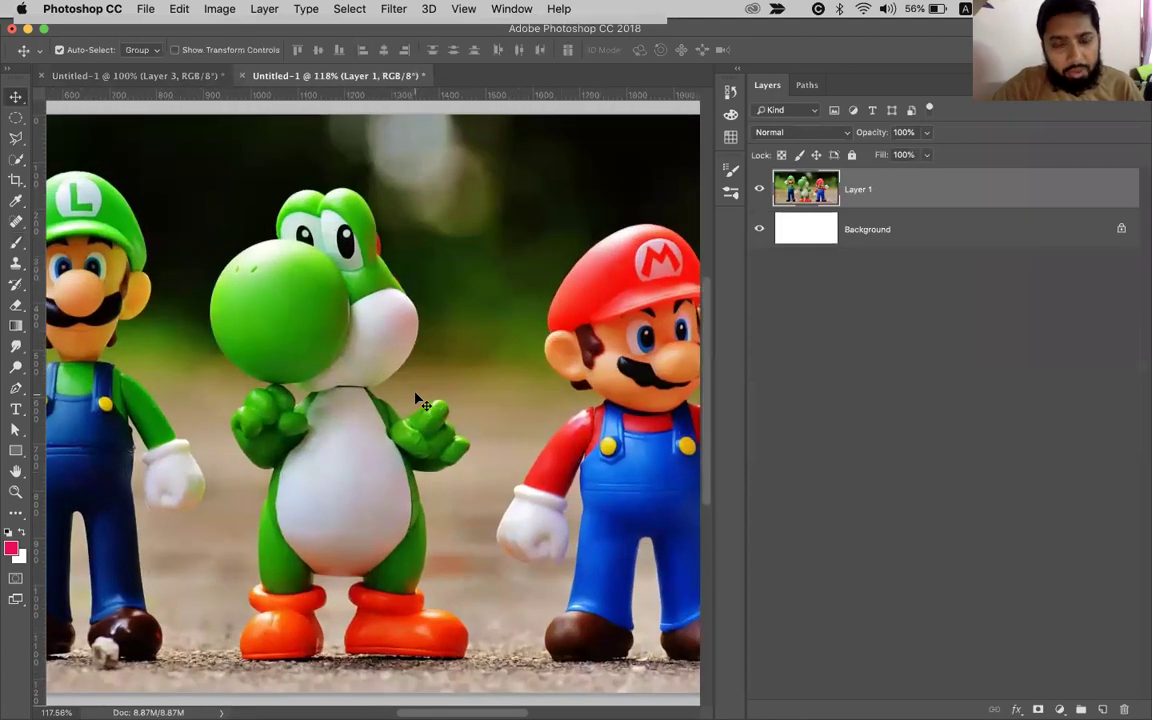
scroll(416, 399, "left", 3)
scroll(416, 399, "up", 1)
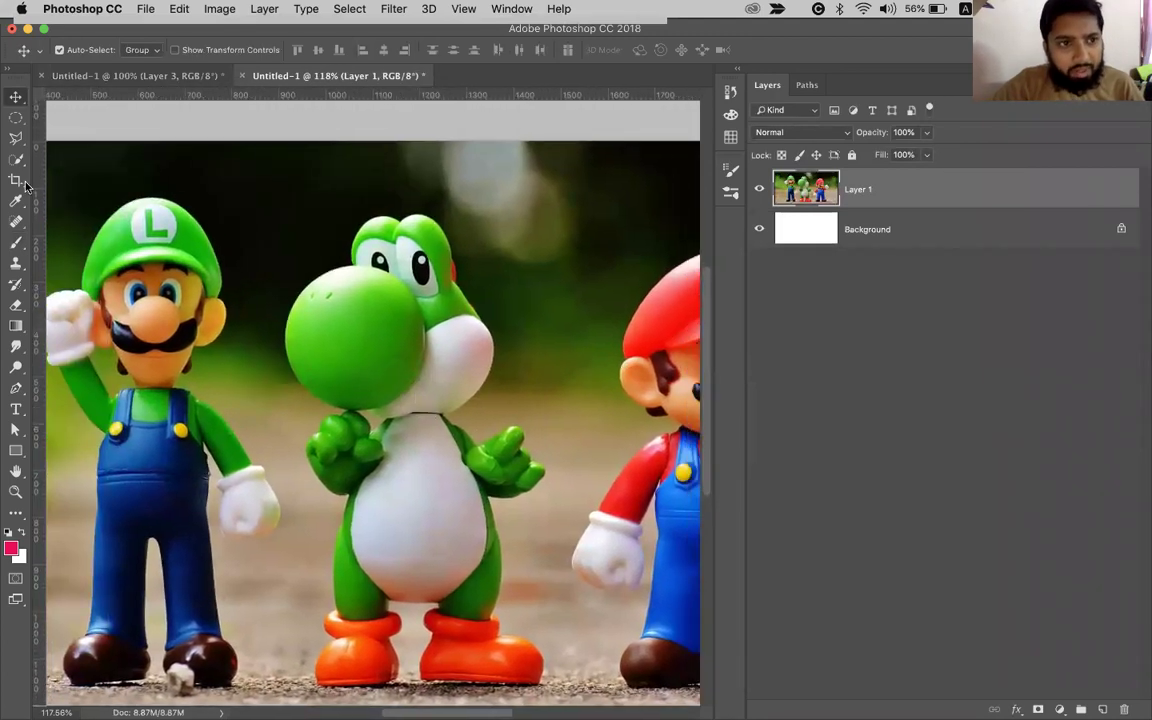
left_click(16, 138)
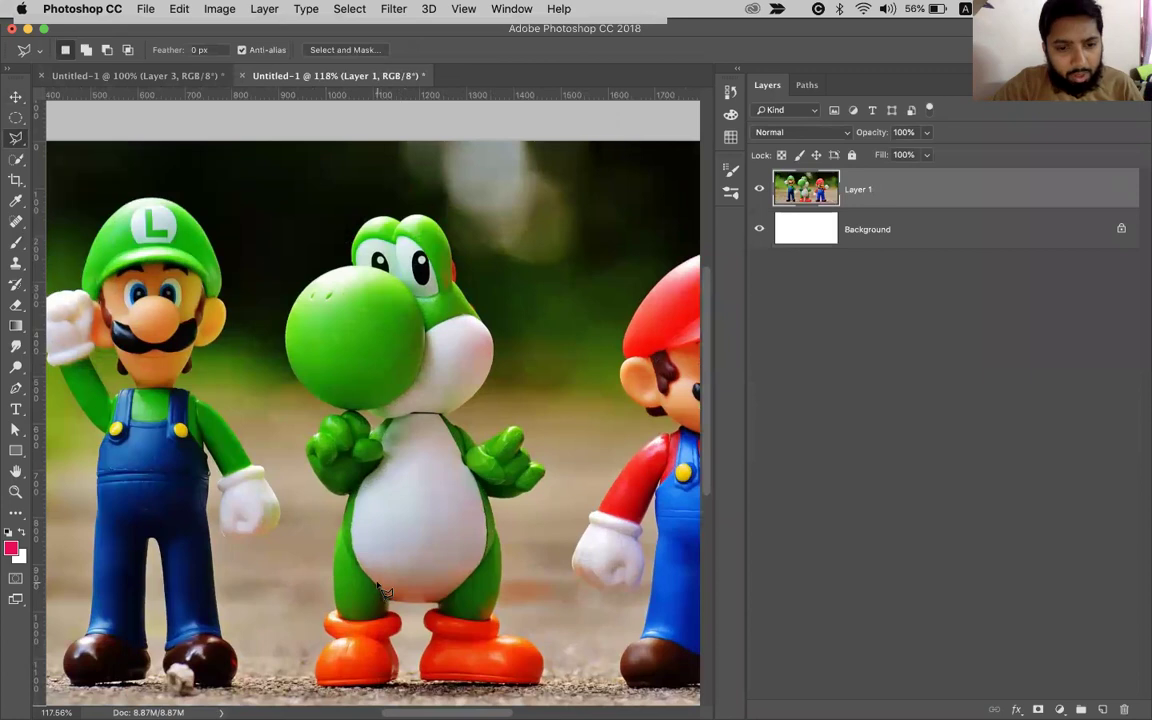
scroll(384, 592, "up", 1)
scroll(381, 591, "down", 5)
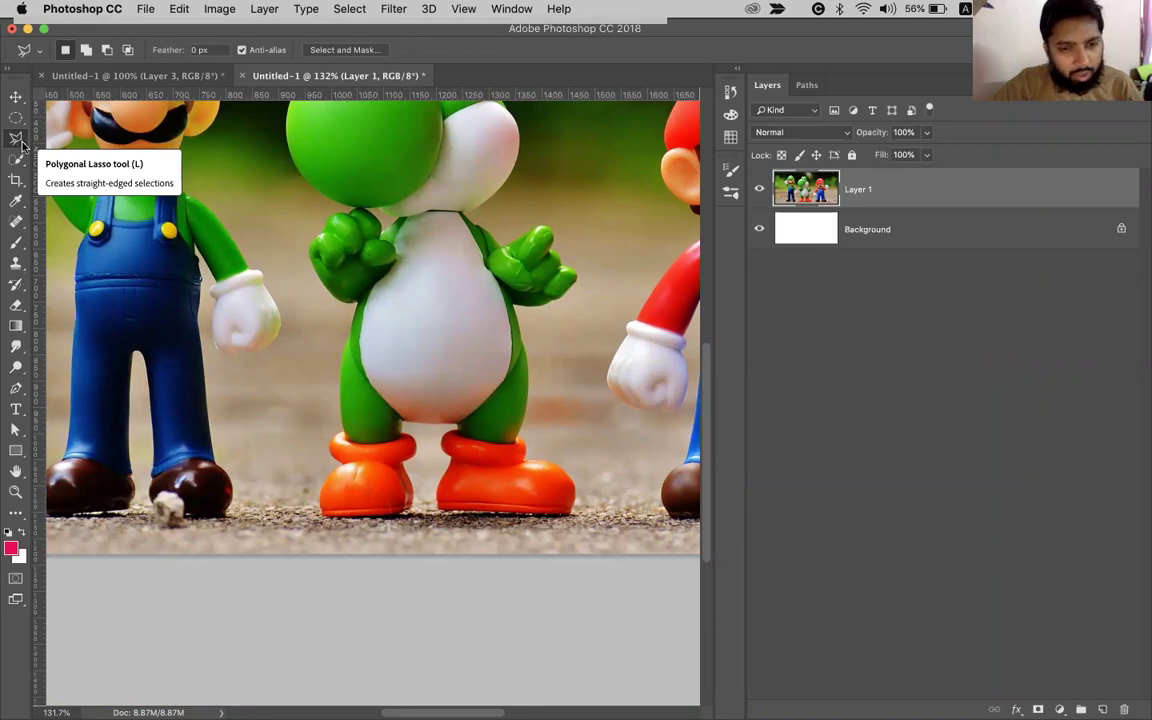
scroll(395, 418, "up", 3)
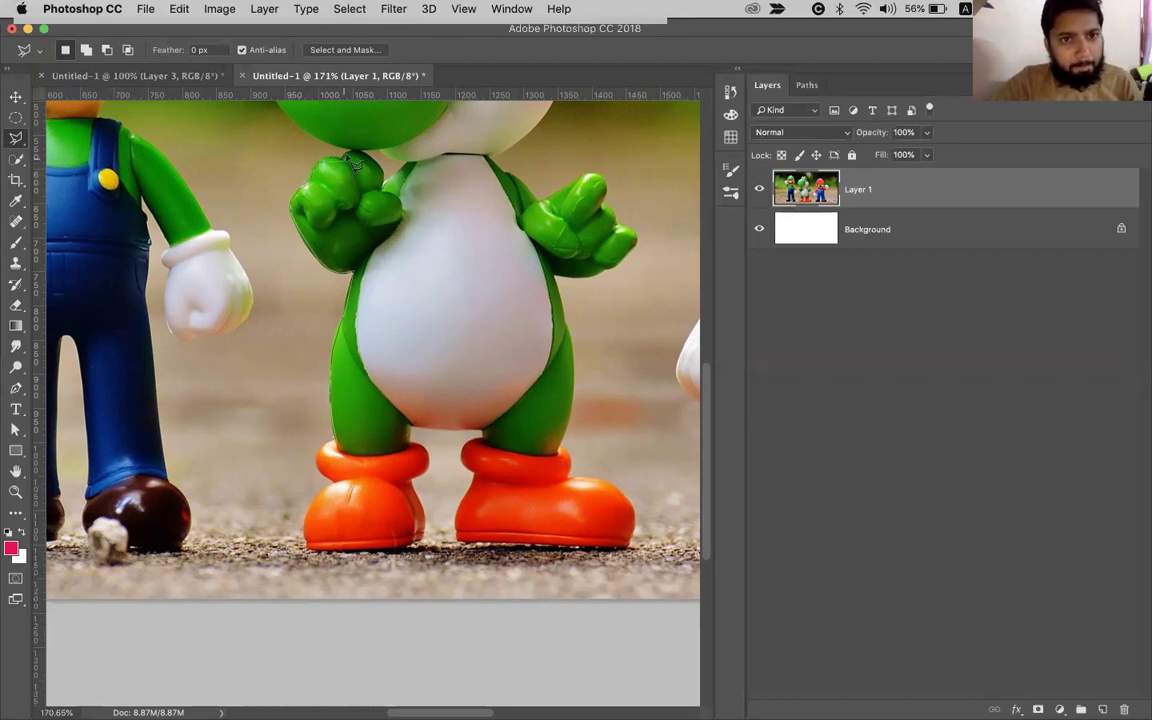
Continue the lasso outline around Yoshi's head and muzzle, along the neck and down the belly's edge to the inner leg.
scroll(340, 152, "left", 2)
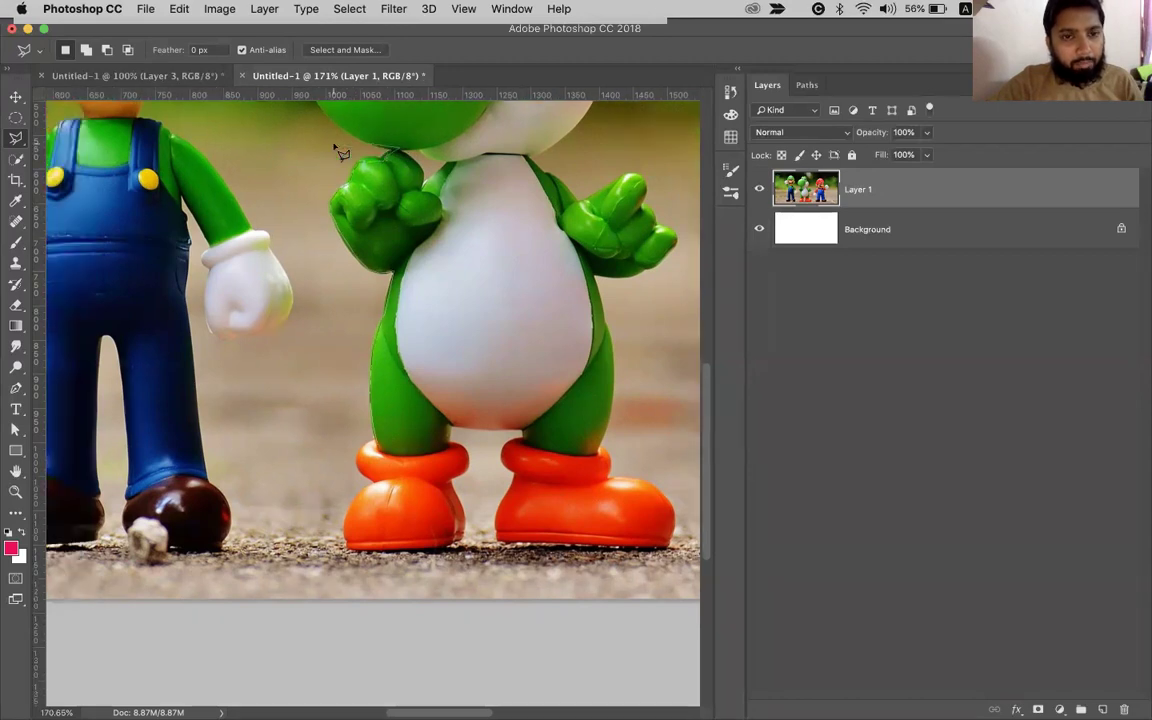
scroll(340, 152, "up", 10)
scroll(340, 152, "left", 5)
scroll(200, 390, "right", 5)
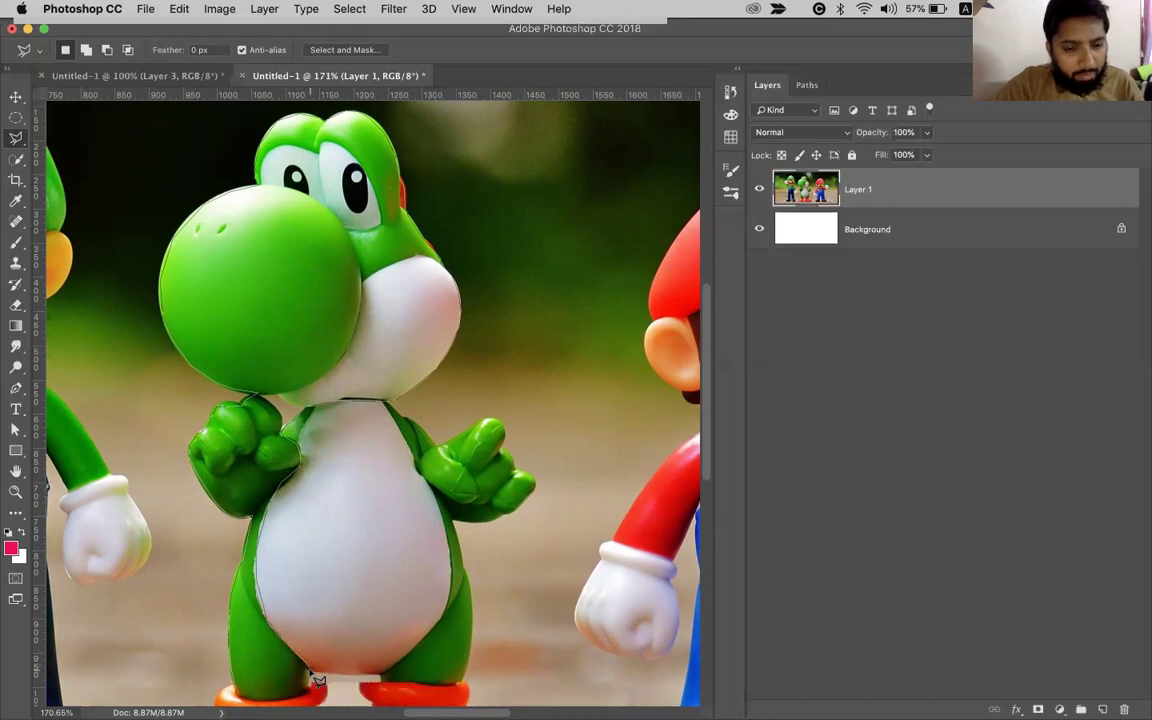
Trace the lasso outline along the top of the orange boot and close the selection at its starting point.
scroll(315, 665, "down", 2)
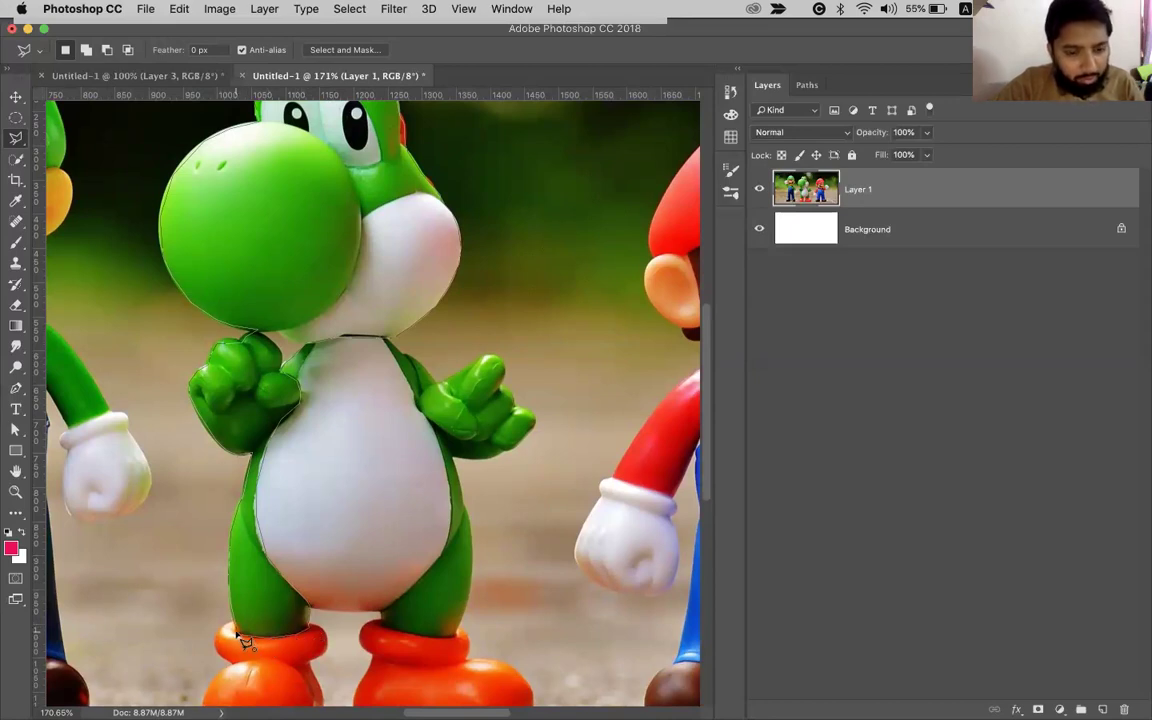
key("super+equal")
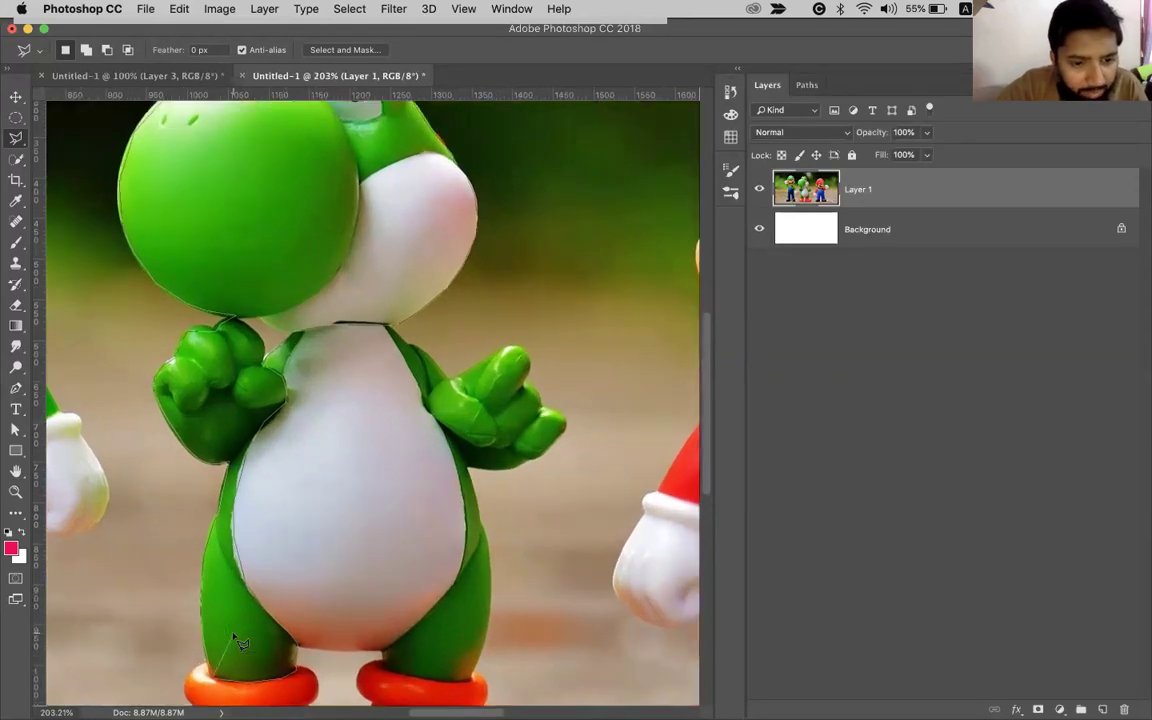
key("super+equal")
key("super+equal")
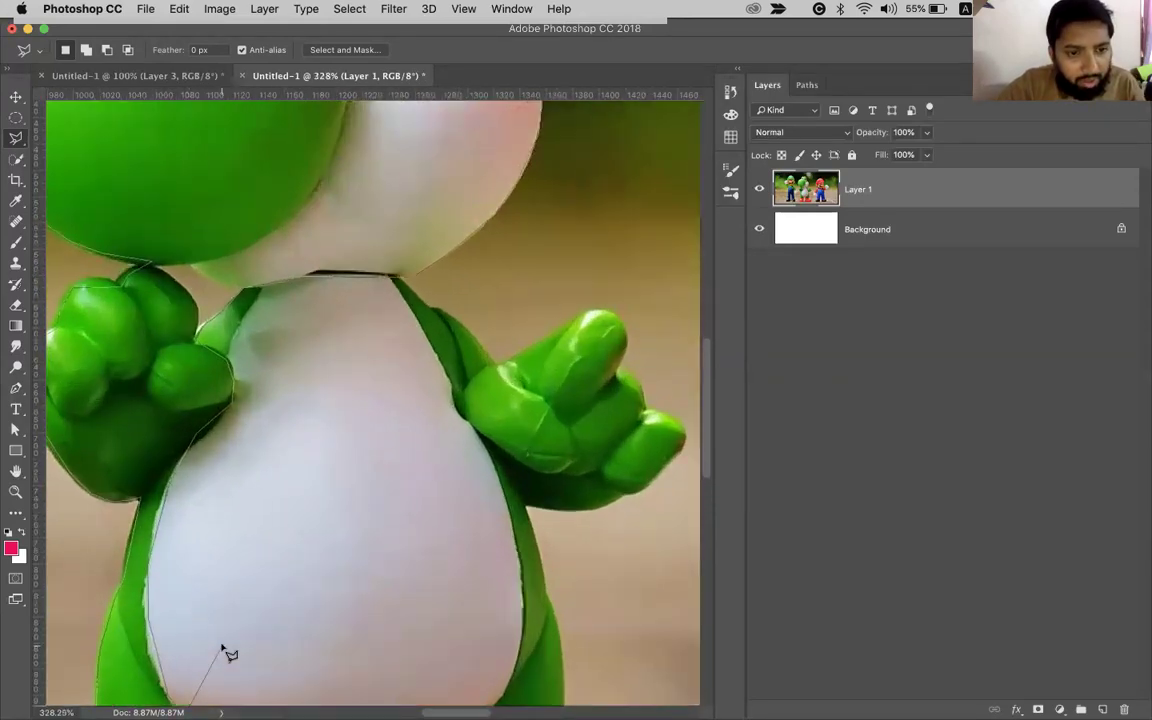
scroll(228, 652, "down", 10)
scroll(228, 652, "left", 3)
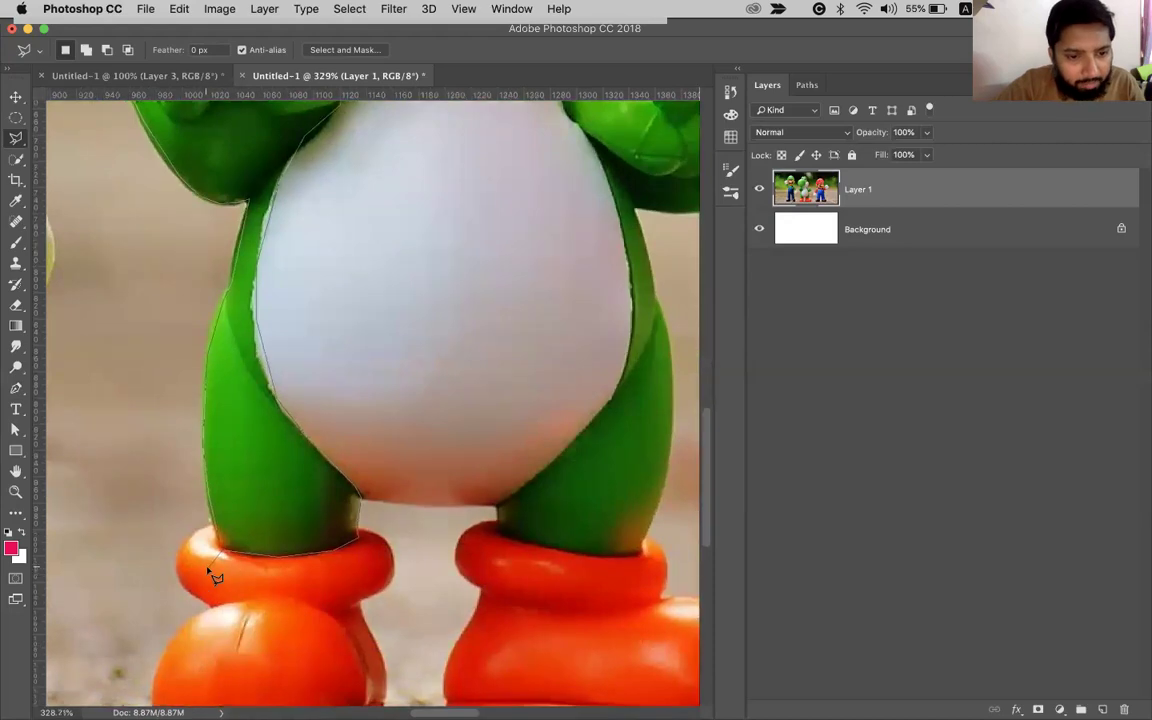
key("super+equal")
key("super+equal")
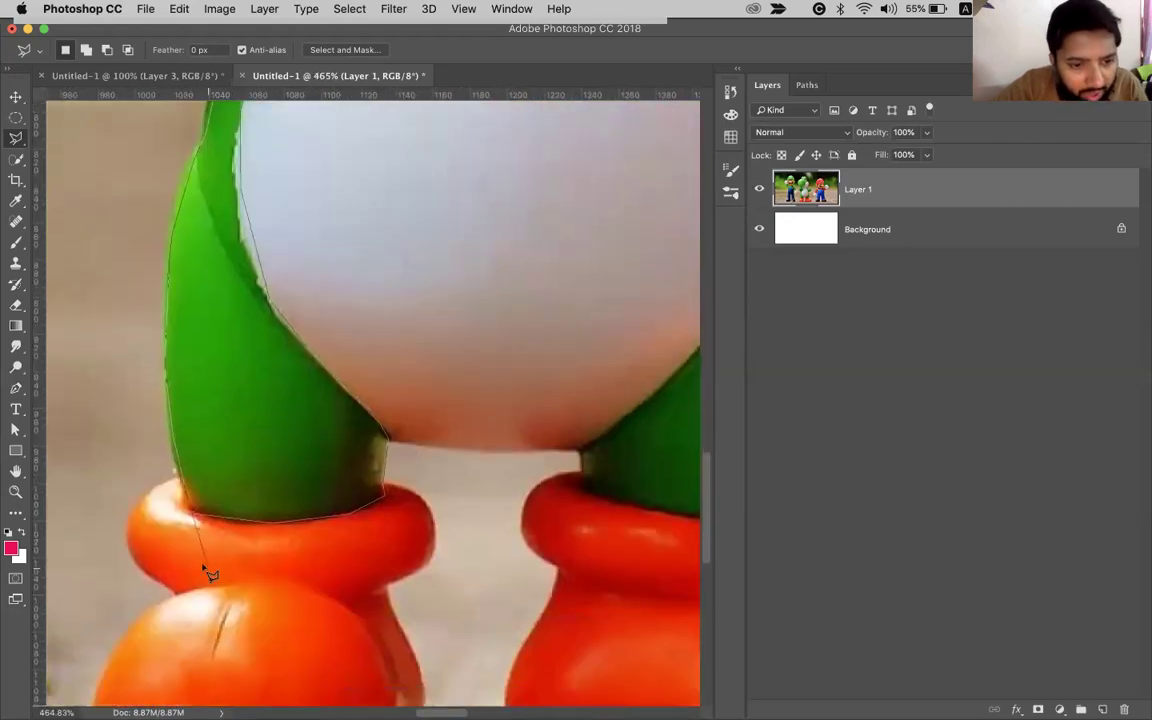
left_click(197, 512)
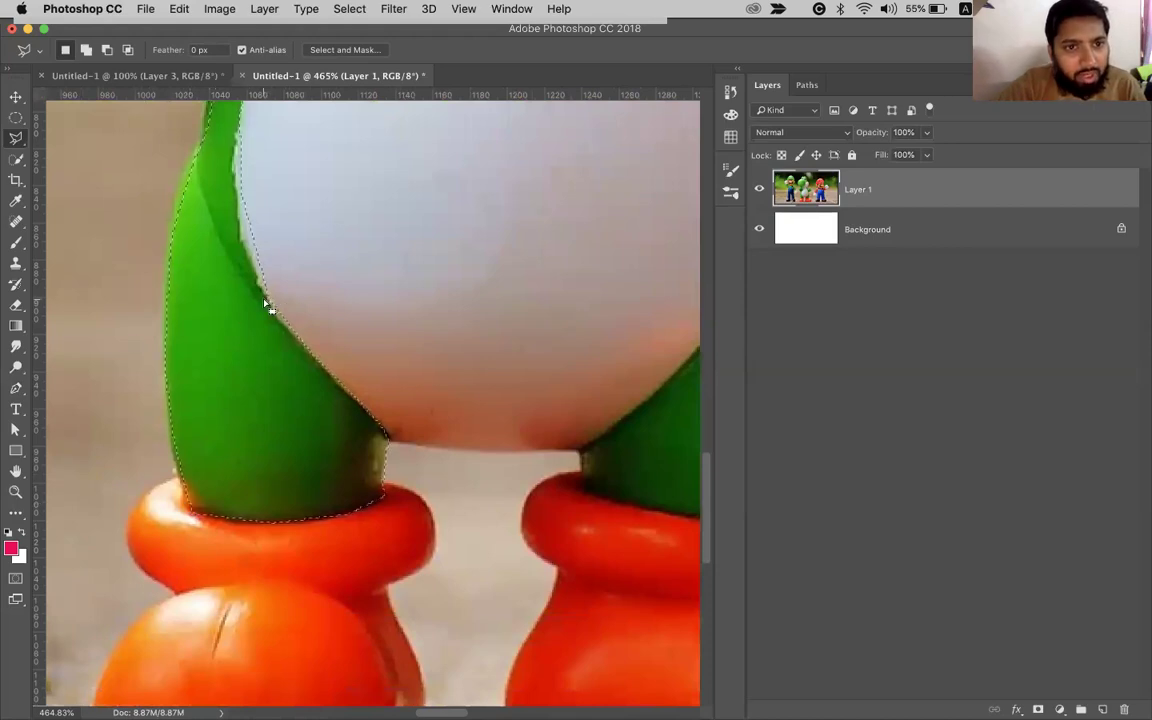
Copy the selected part of Yoshi to a new layer.
scroll(265, 302, "down", 6)
scroll(267, 303, "up", 5)
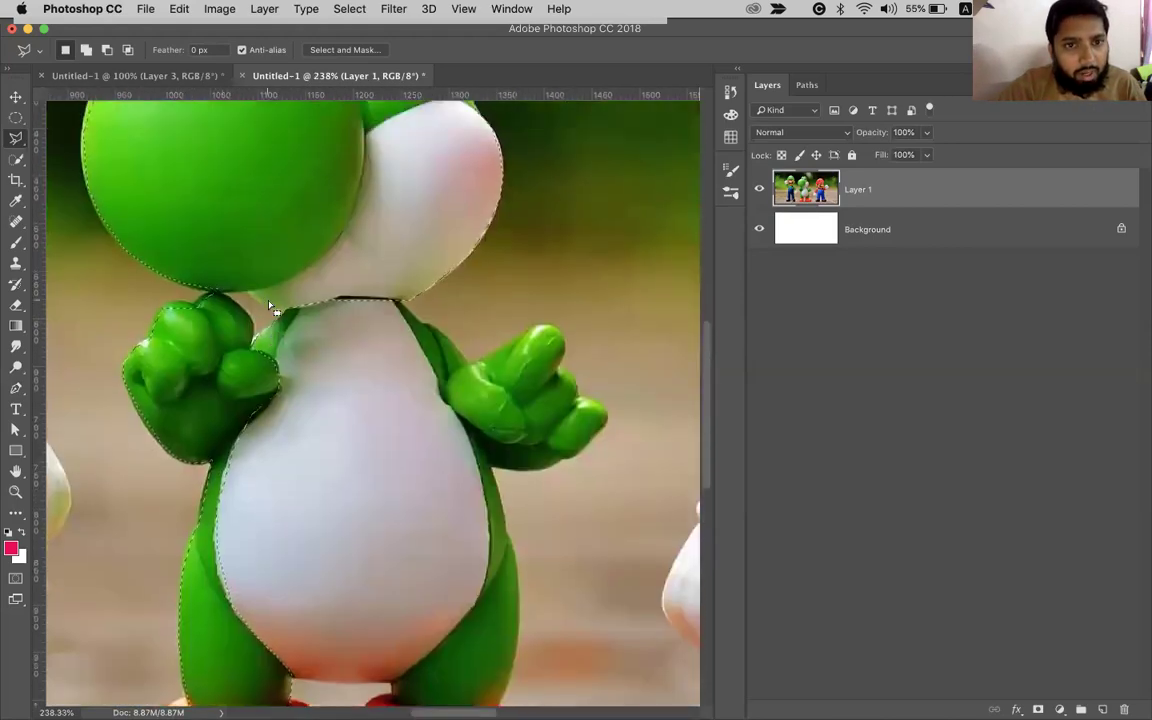
scroll(268, 305, "down", 3)
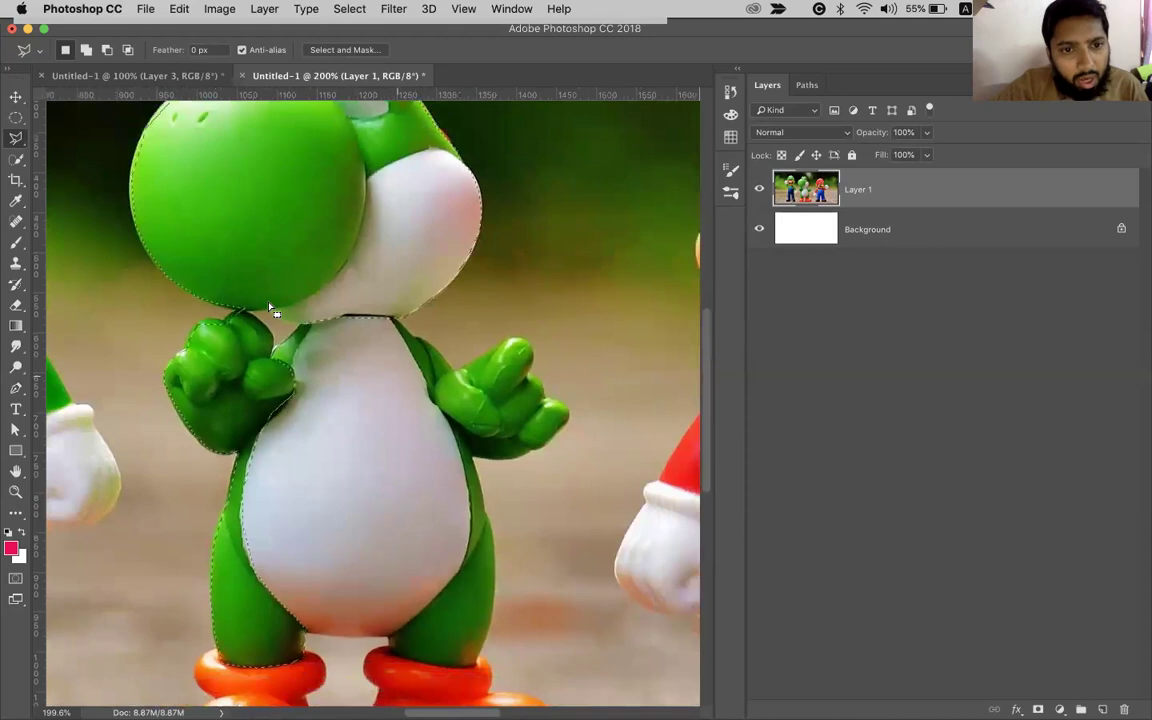
scroll(269, 308, "down", 2)
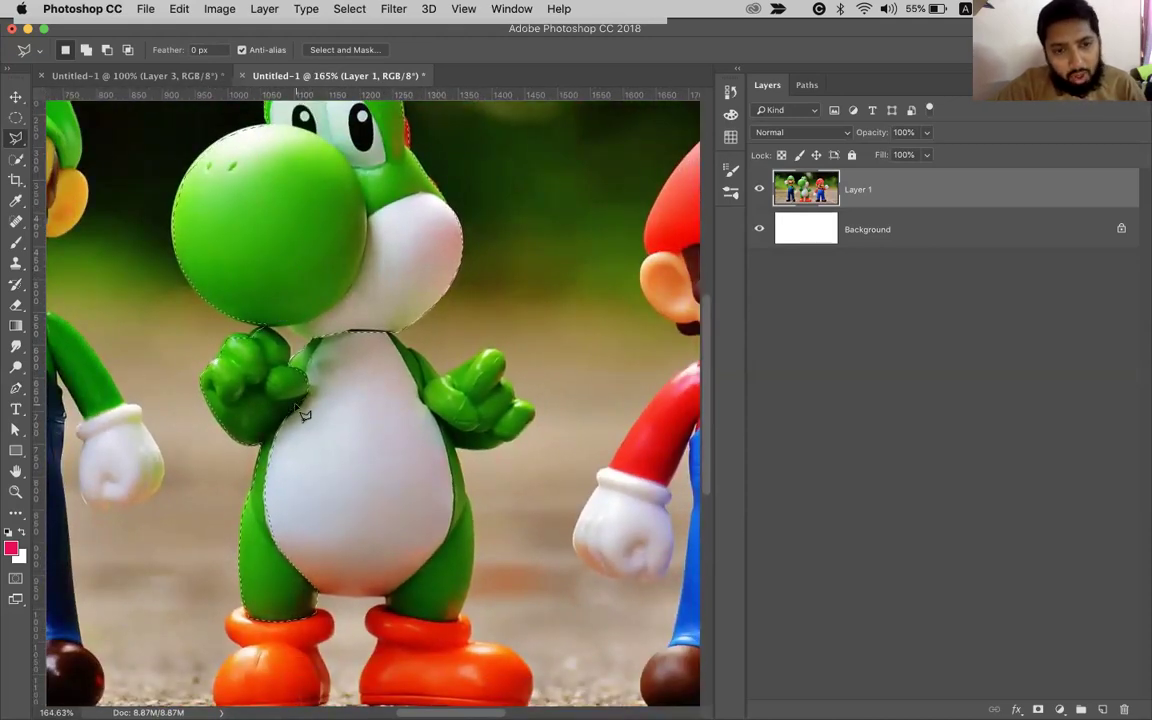
scroll(304, 414, "down", 1)
scroll(302, 412, "down", 2)
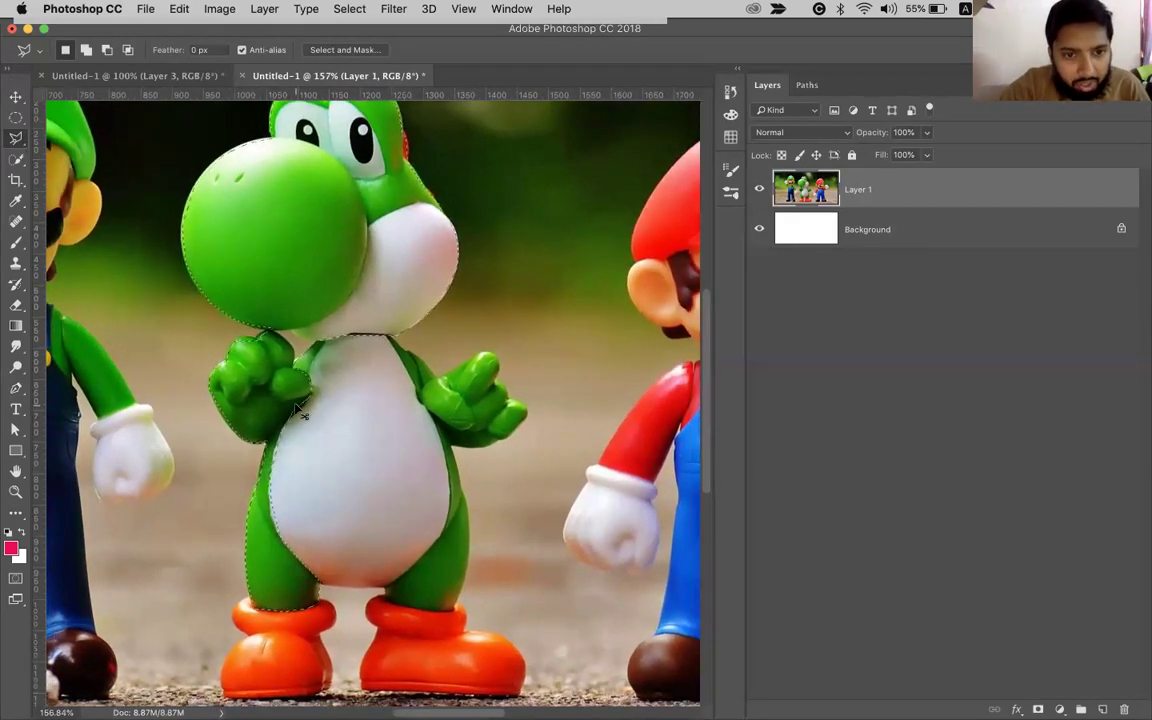
key("super+j")
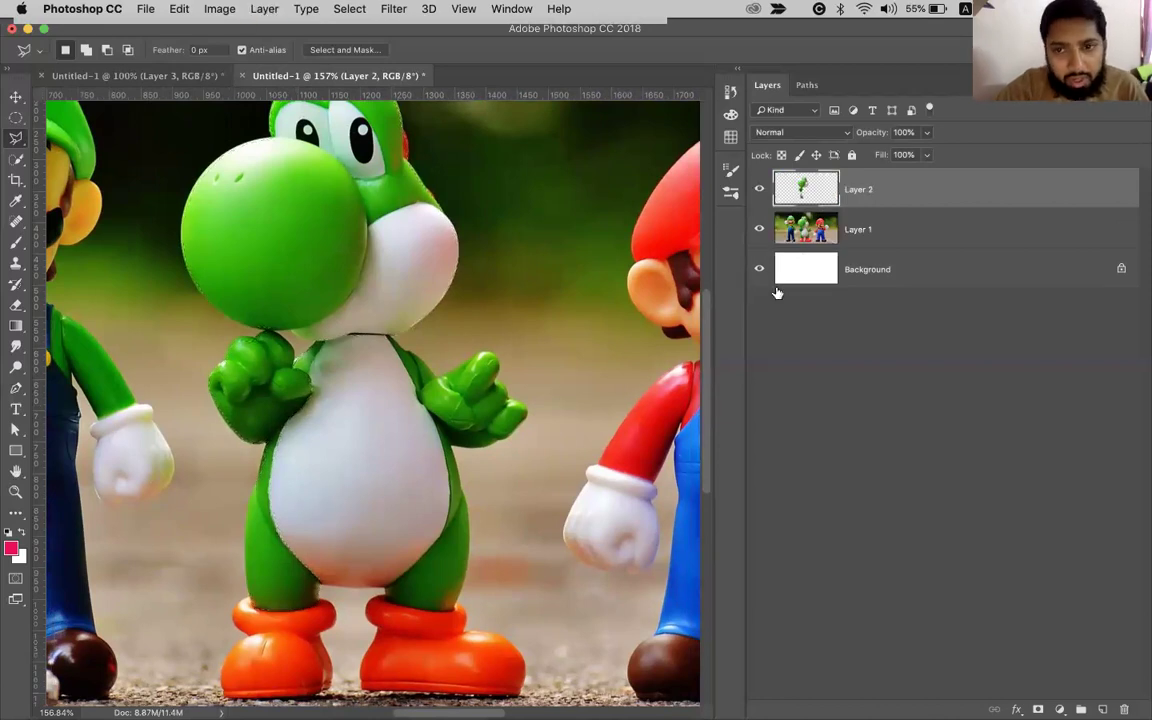
Toggle the visibility of the cut-out, photo and Background layers, finishing with only the cut-out and Background shown.
left_click(758, 231)
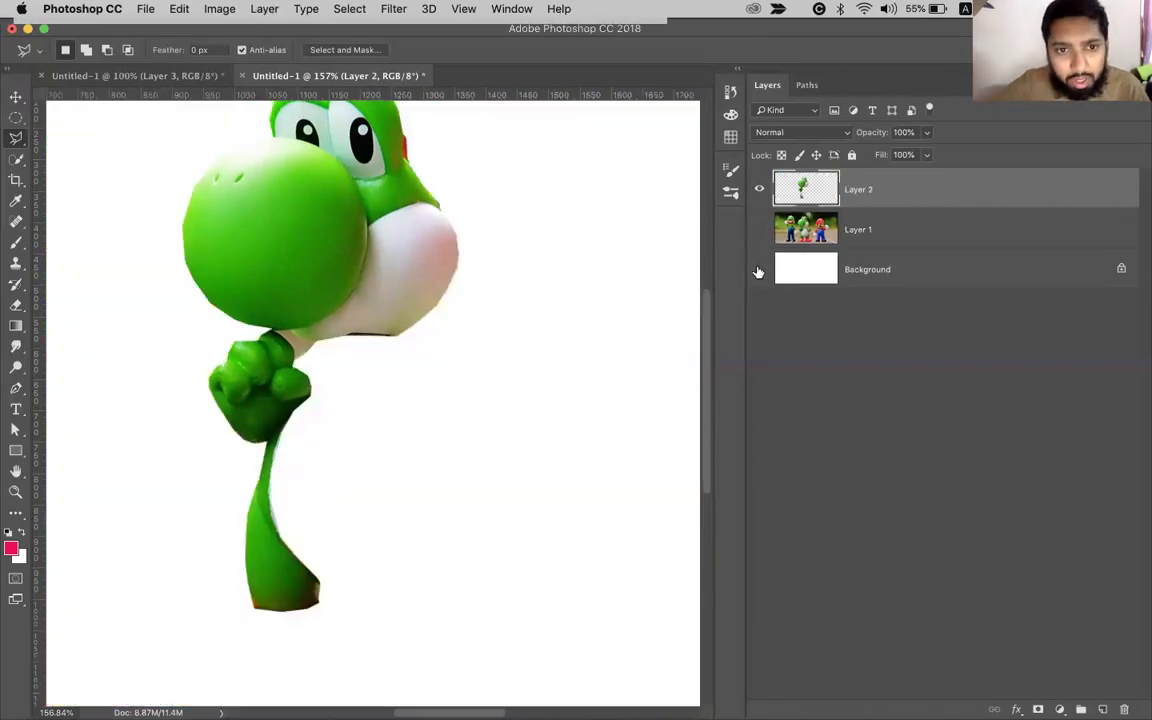
left_click(758, 270)
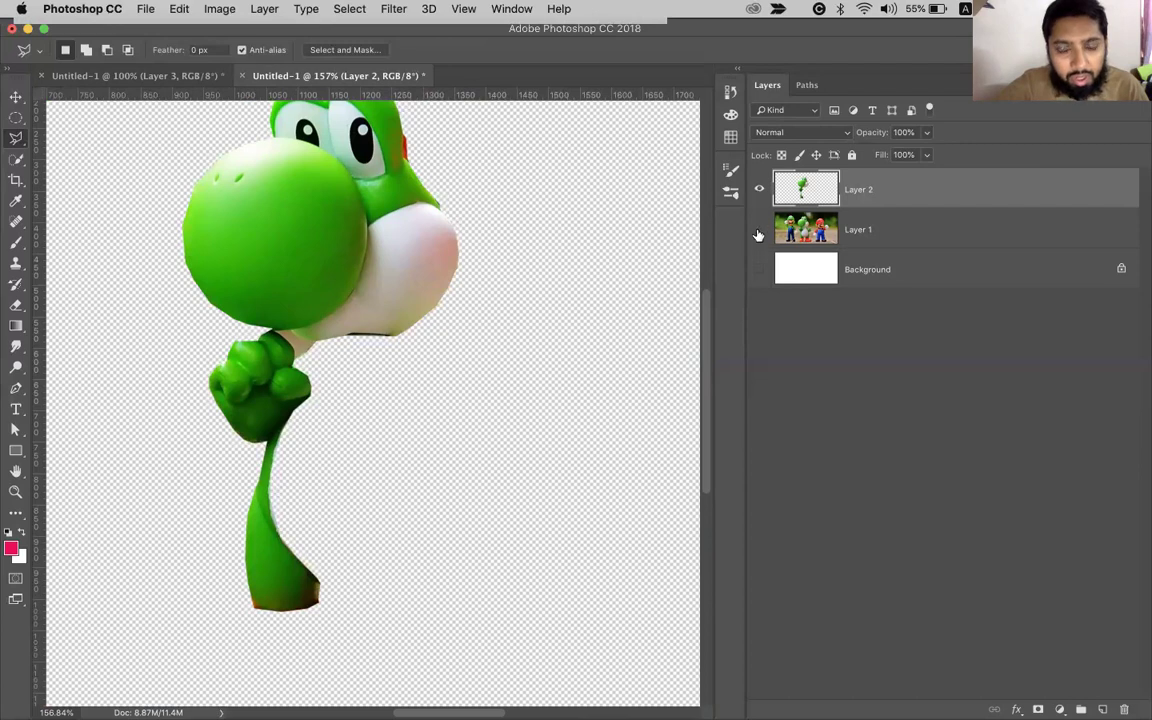
left_click(758, 231)
left_click(758, 231)
left_click(760, 269)
left_click(760, 269)
left_click(758, 231)
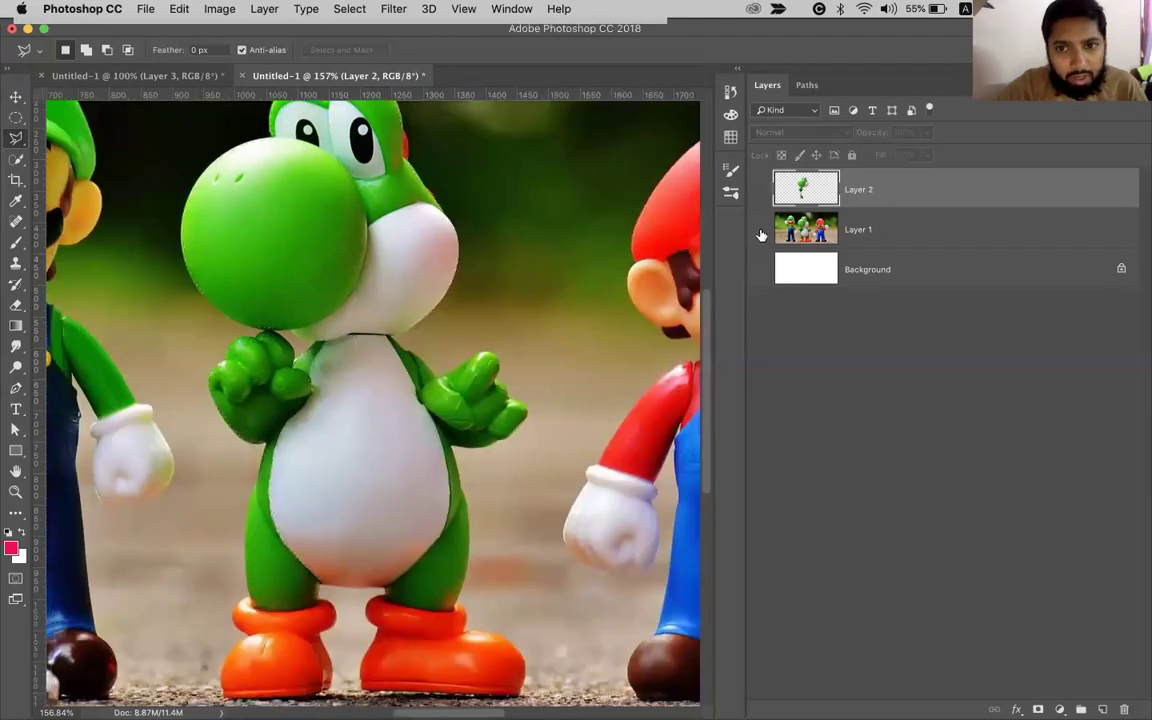
left_click_drag(760, 190, 760, 262)
left_click(760, 269)
left_click(760, 190)
left_click(760, 190)
left_click(760, 190)
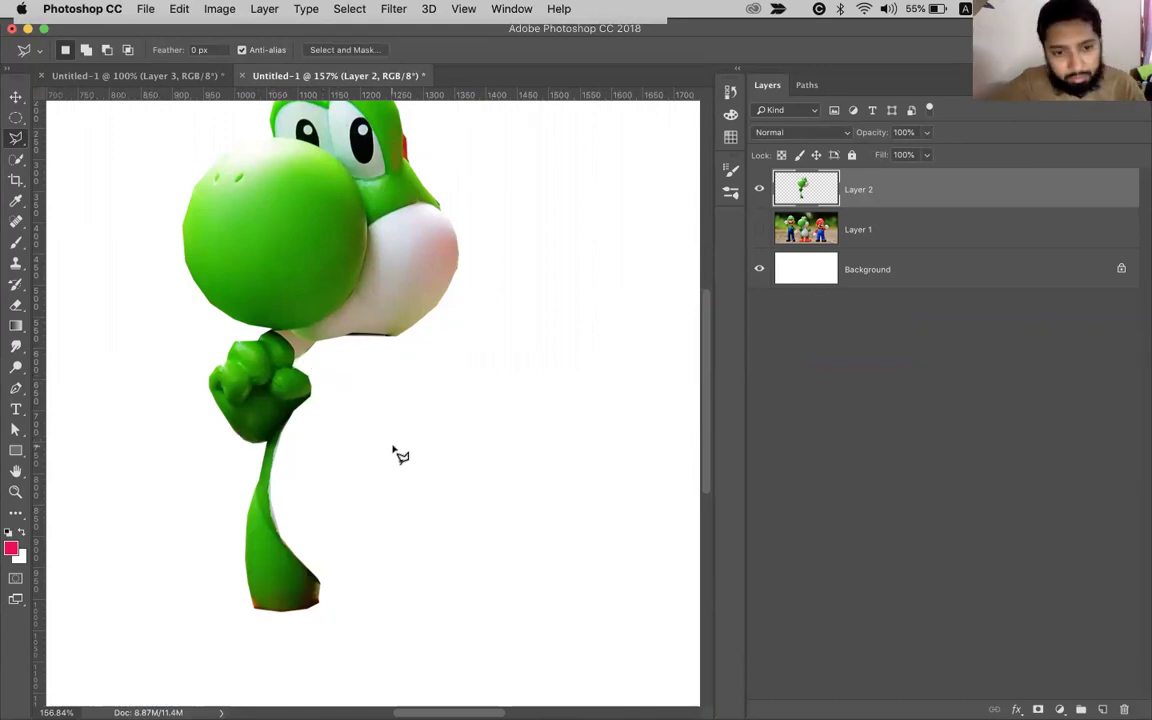
Activate the Move tool and select the cut-out layer and the Background layer in turn.
scroll(397, 455, "up", 3)
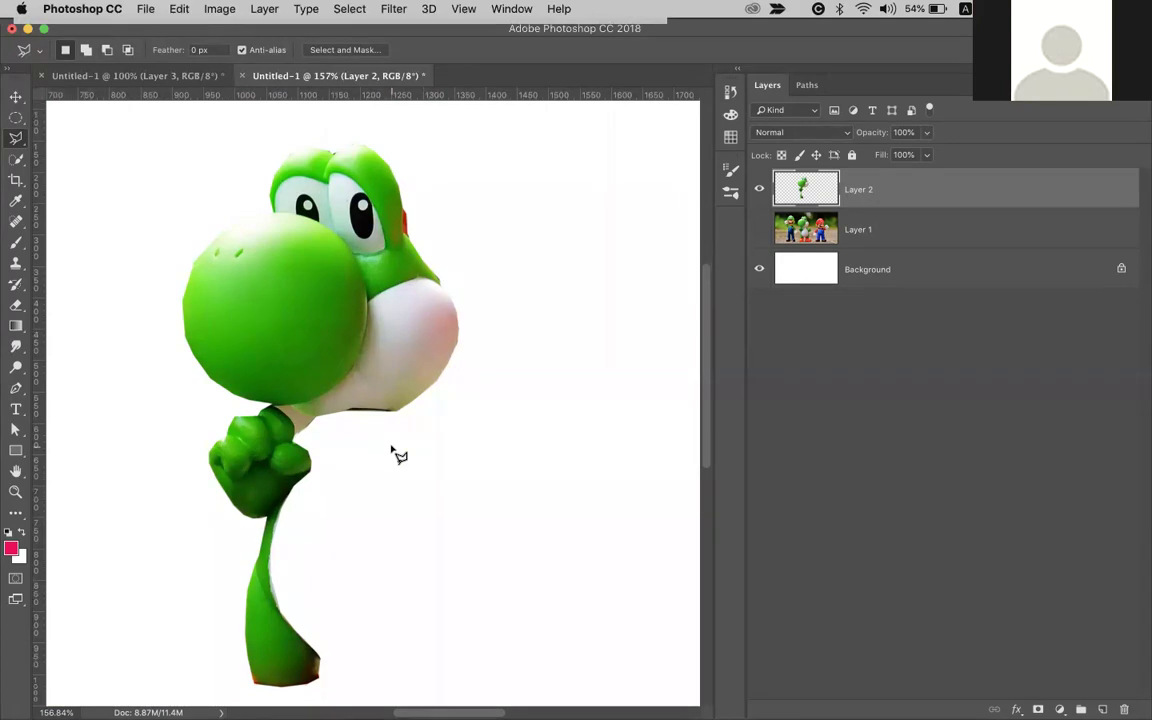
left_click(806, 222)
key("v")
left_click(806, 186)
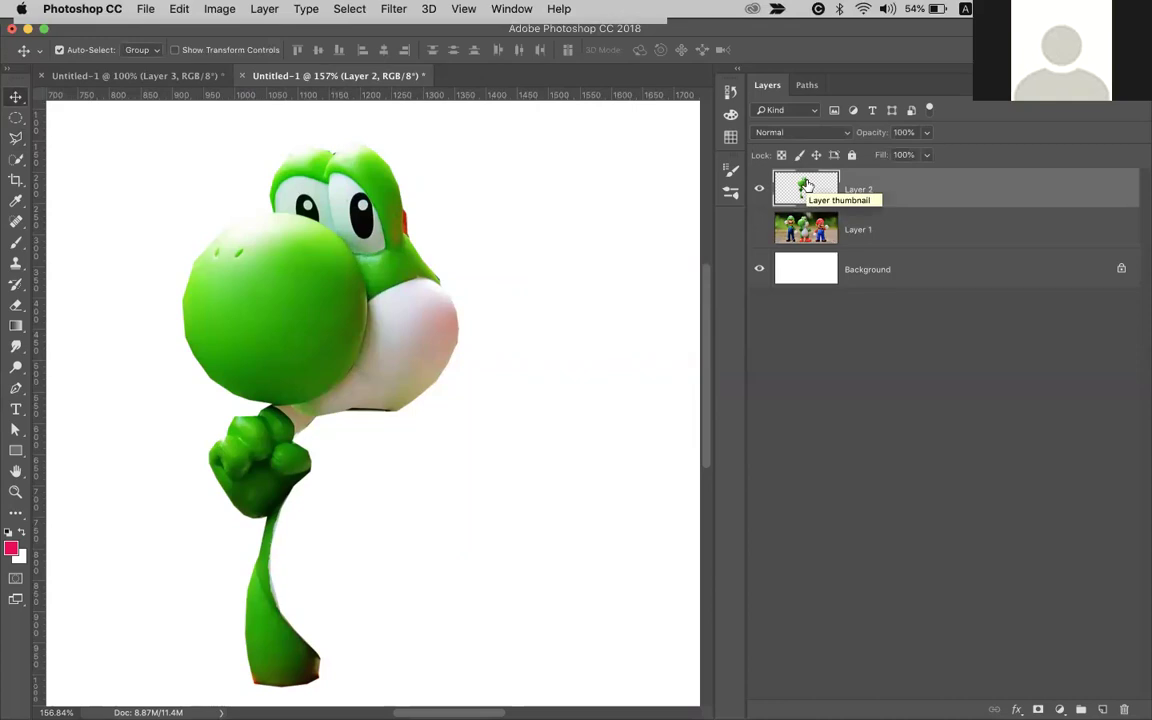
left_click(884, 271)
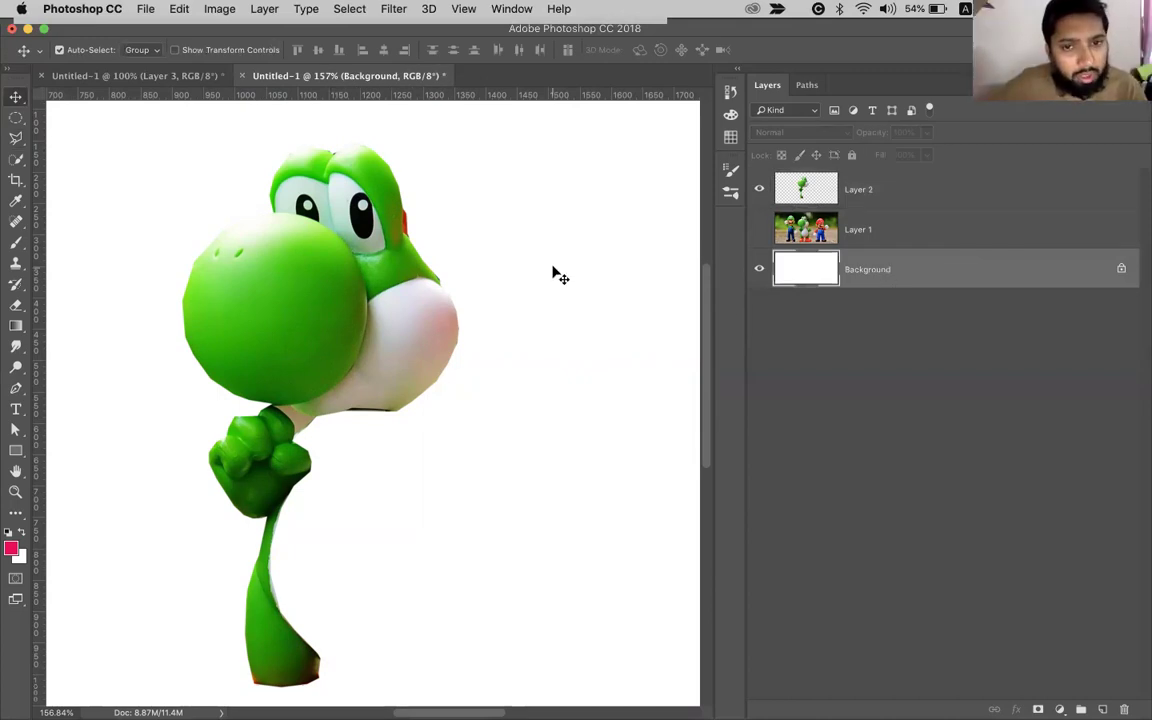
Select the cut-out layer, Layer 2, and toggle its visibility several times, leaving it hidden.
left_click(880, 190)
left_click(758, 190)
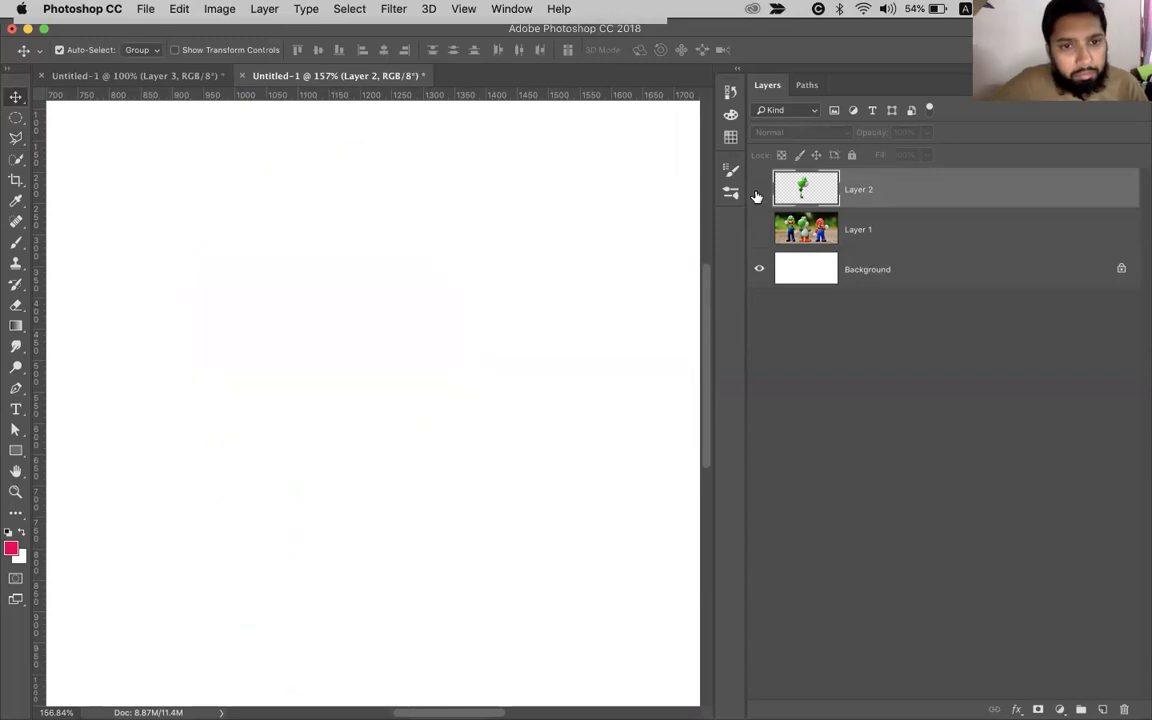
left_click(758, 190)
left_click(758, 191)
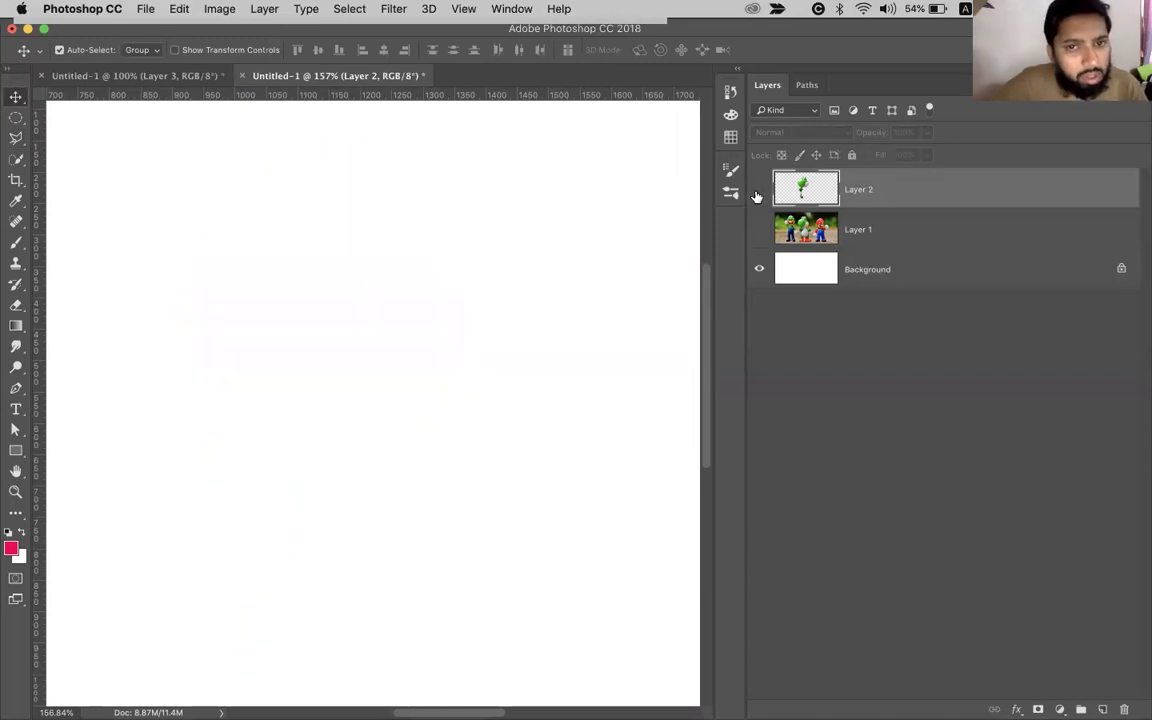
left_click(758, 191)
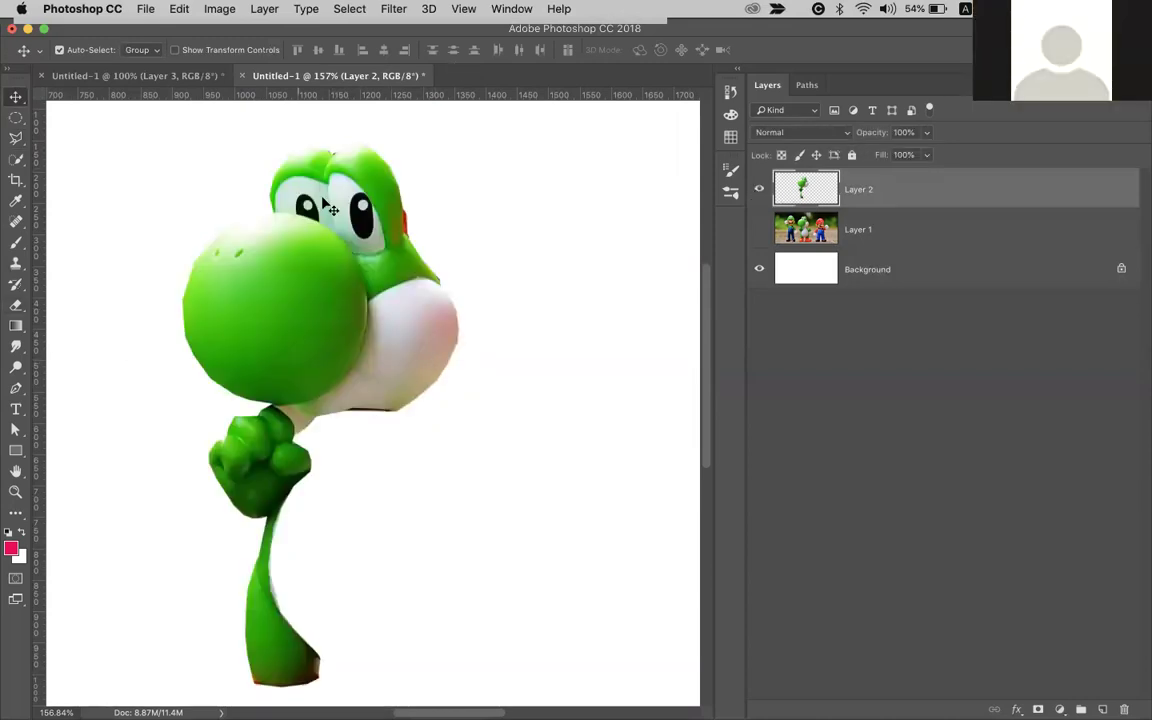
left_click(758, 190)
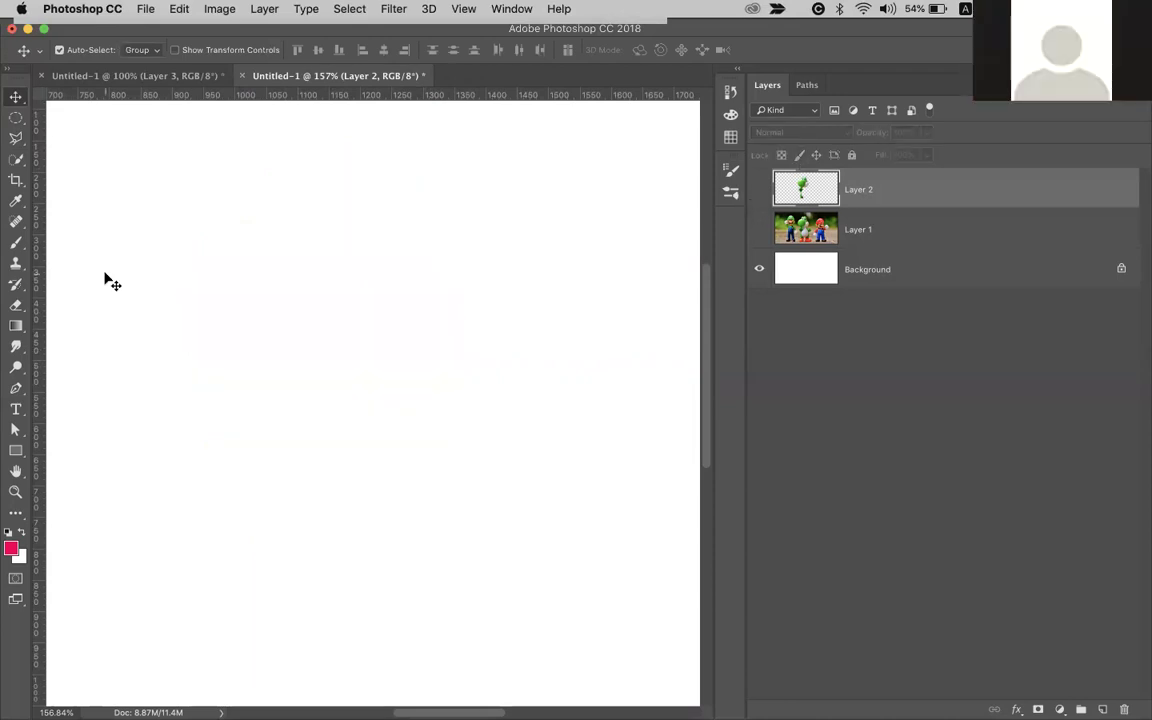
Deselect all layers and activate the Gradient tool followed by the Smudge tool.
left_click(450, 235)
scroll(450, 235, "down", 3)
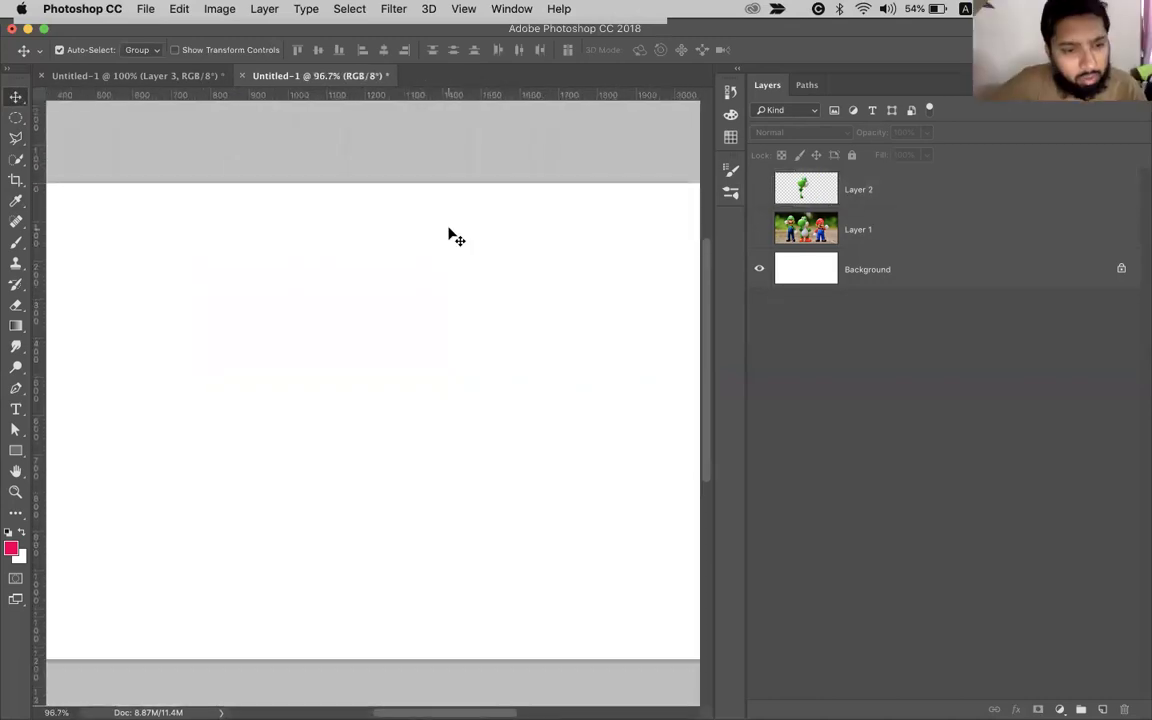
scroll(450, 235, "down", 2)
scroll(449, 235, "up", 1)
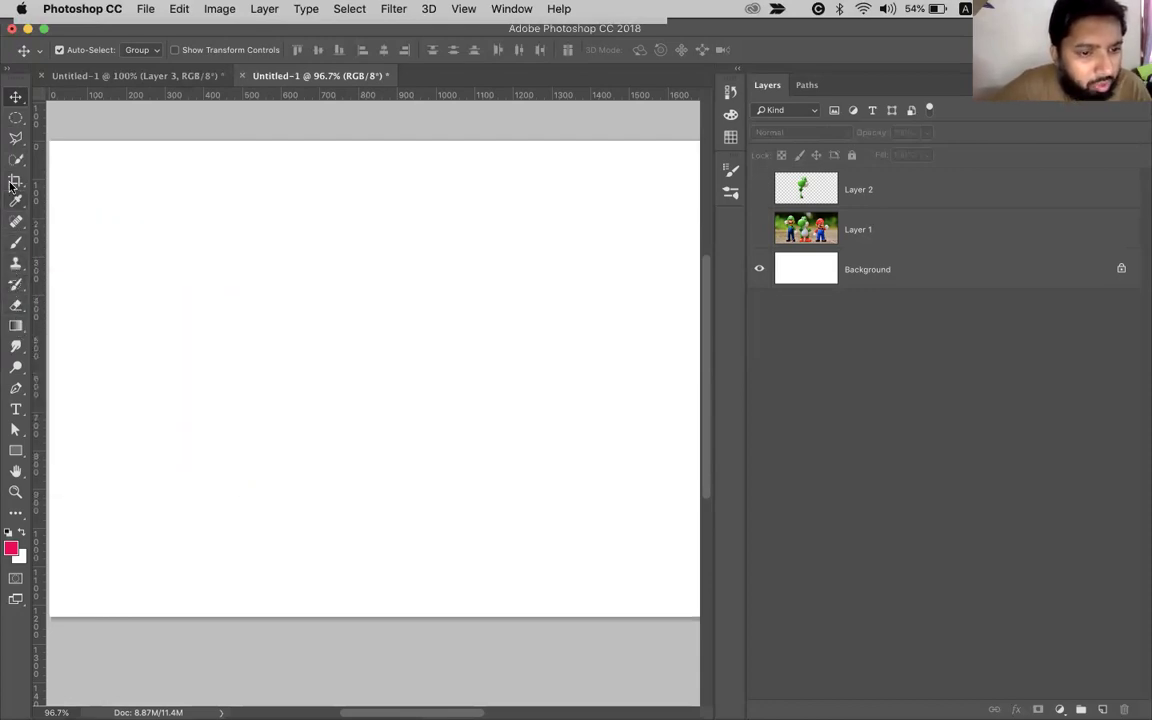
left_click(16, 327)
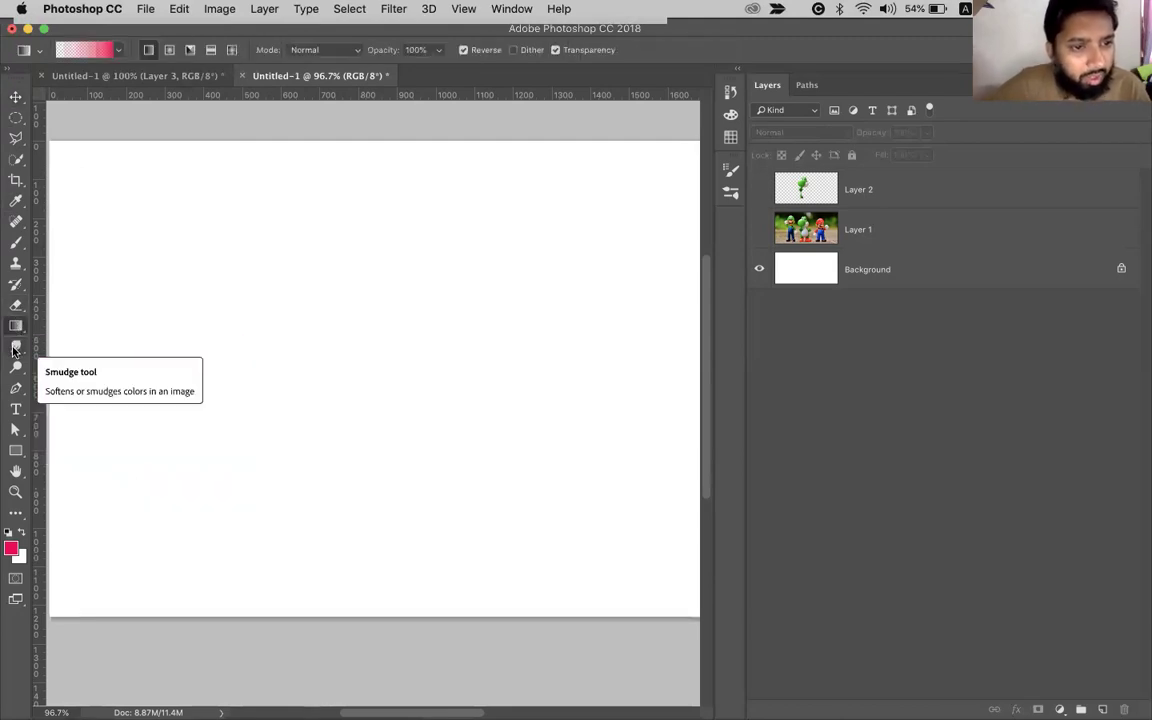
left_click(14, 348)
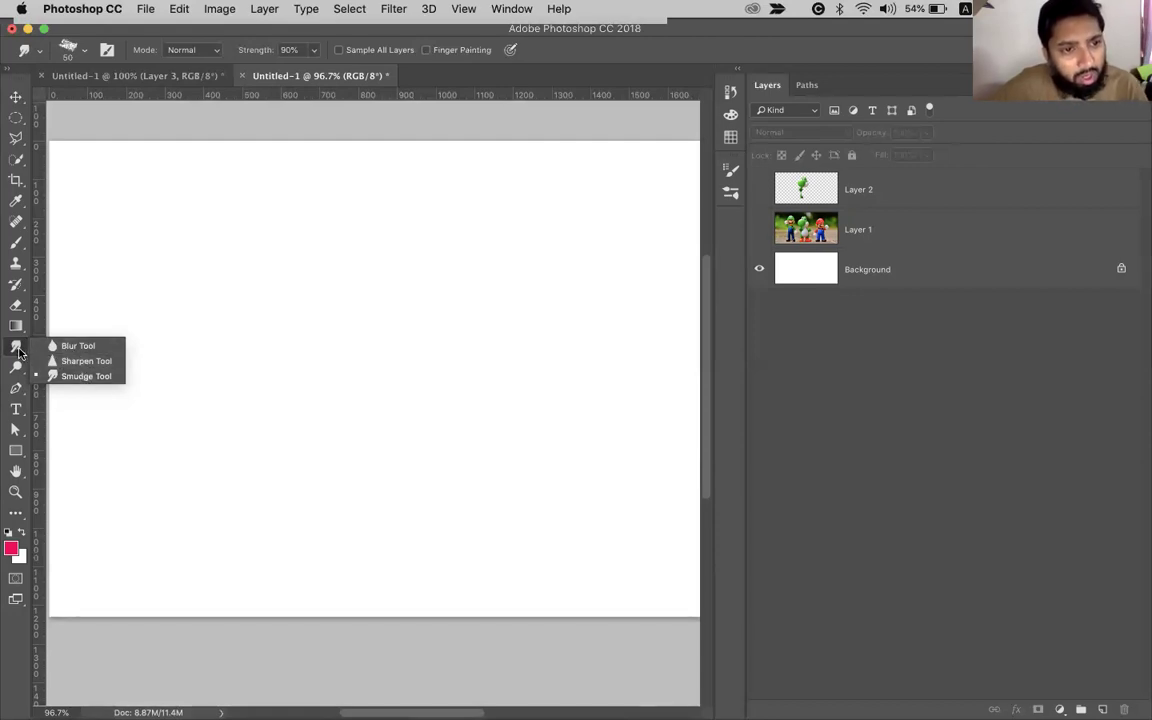
left_click(80, 376)
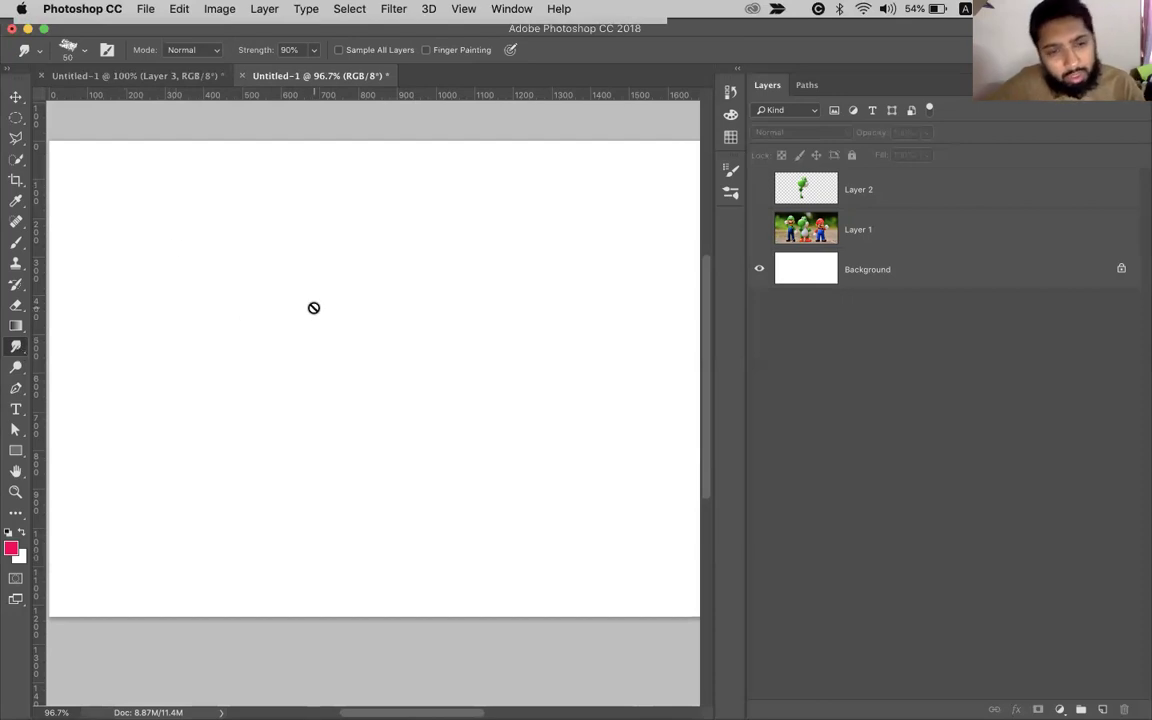
Switch to Chrome and close the enlarged figurine photo to return to the Pexels cartoon search results.
key("v")
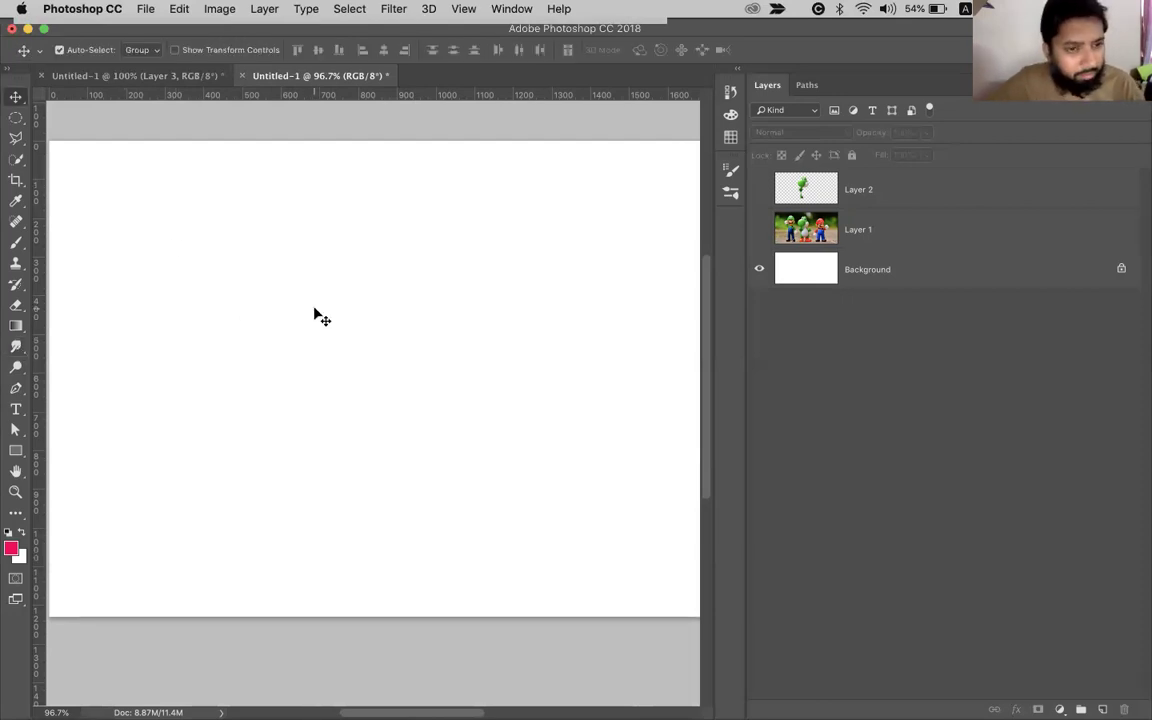
key("super+Tab")
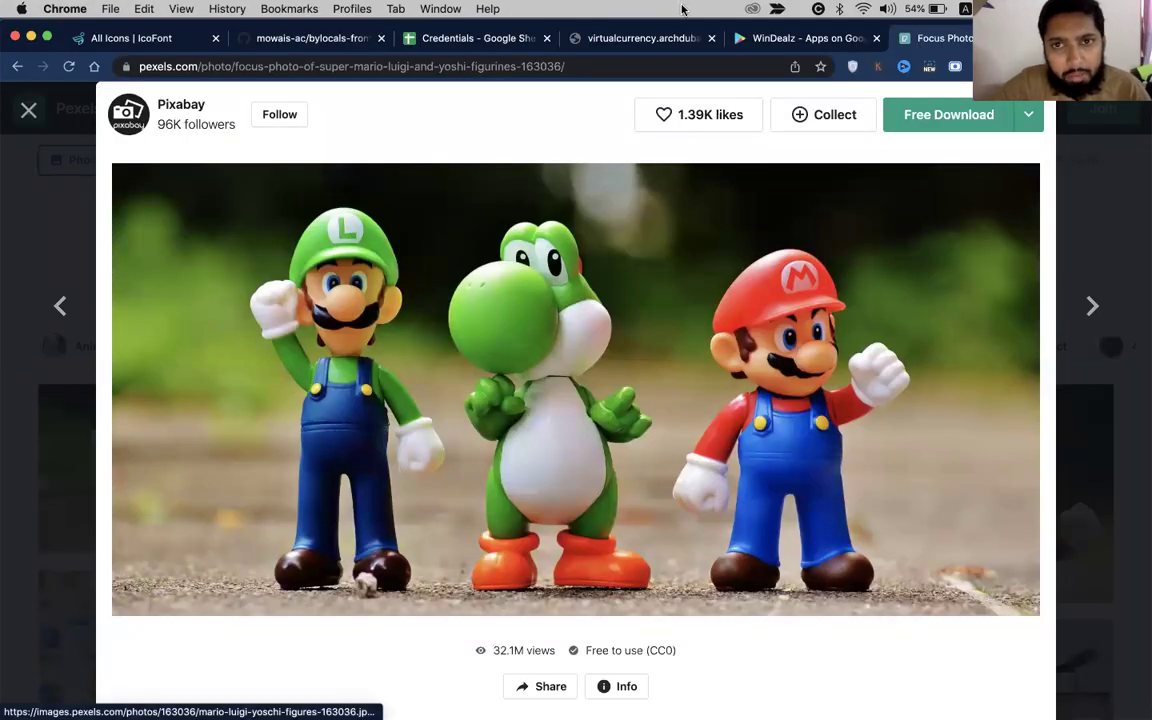
left_click(795, 38)
left_click(935, 38)
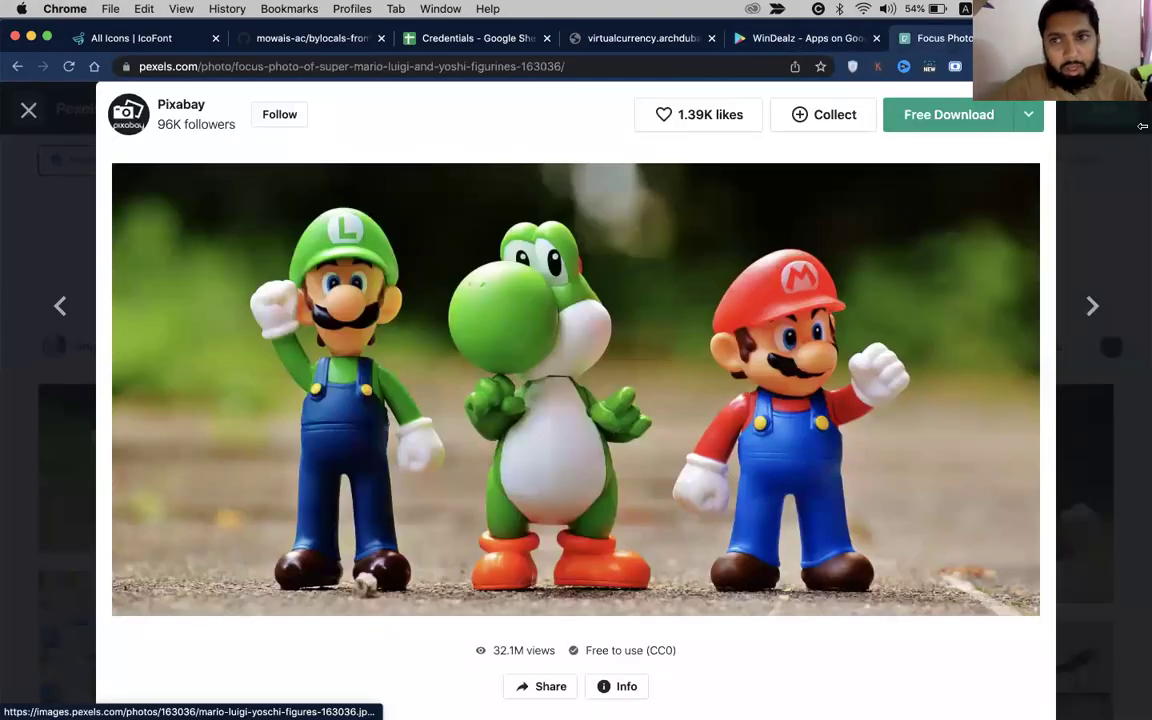
left_click(1095, 195)
Browse the cartoon search results and copy the photo of the toy girl behind the colourful xylophone.
scroll(786, 409, "down", 10)
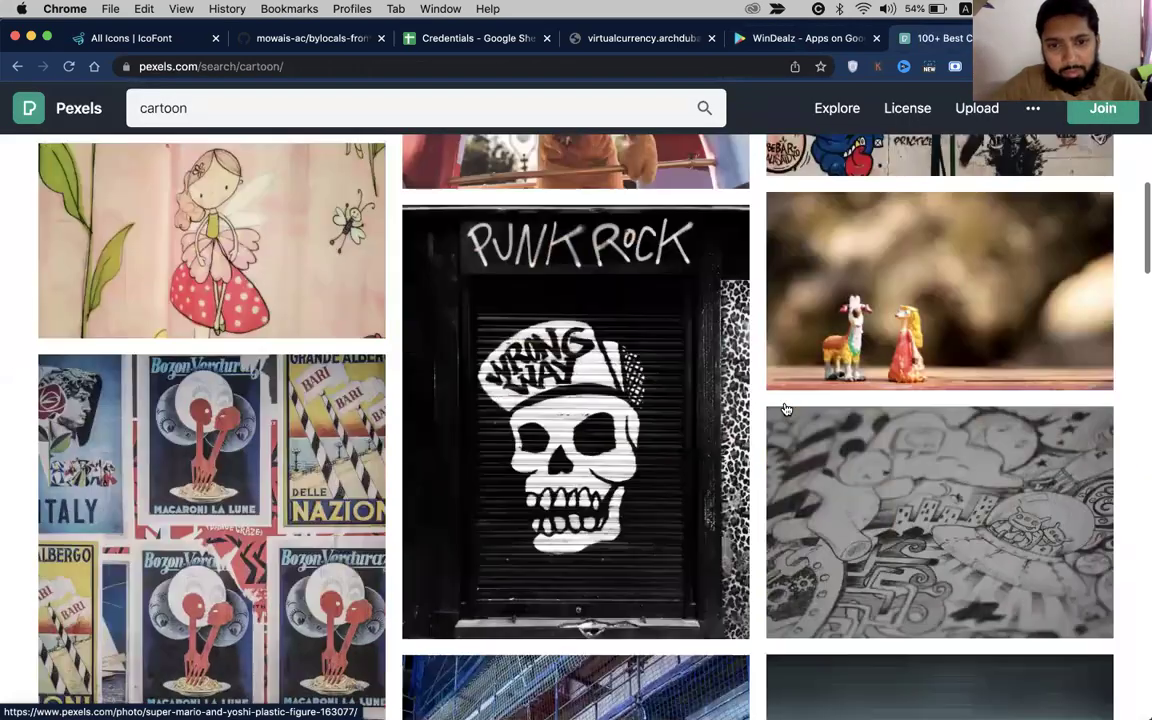
scroll(786, 409, "up", 2)
scroll(786, 409, "down", 3)
scroll(786, 409, "down", 9)
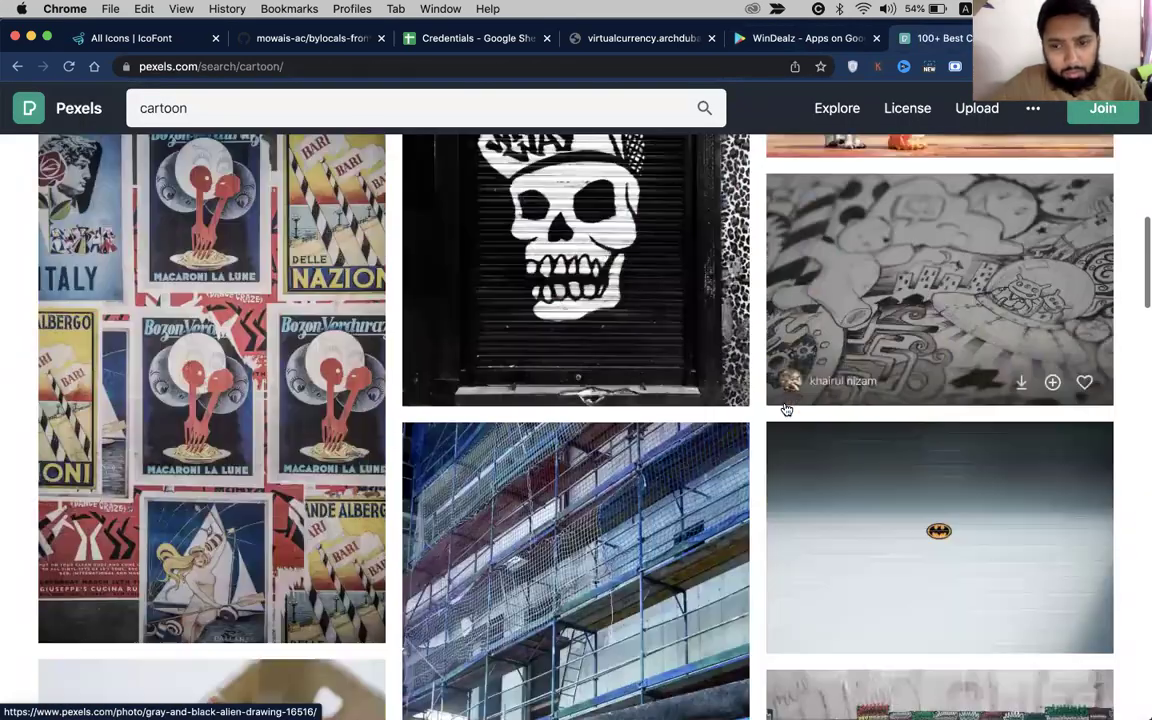
scroll(786, 409, "up", 2)
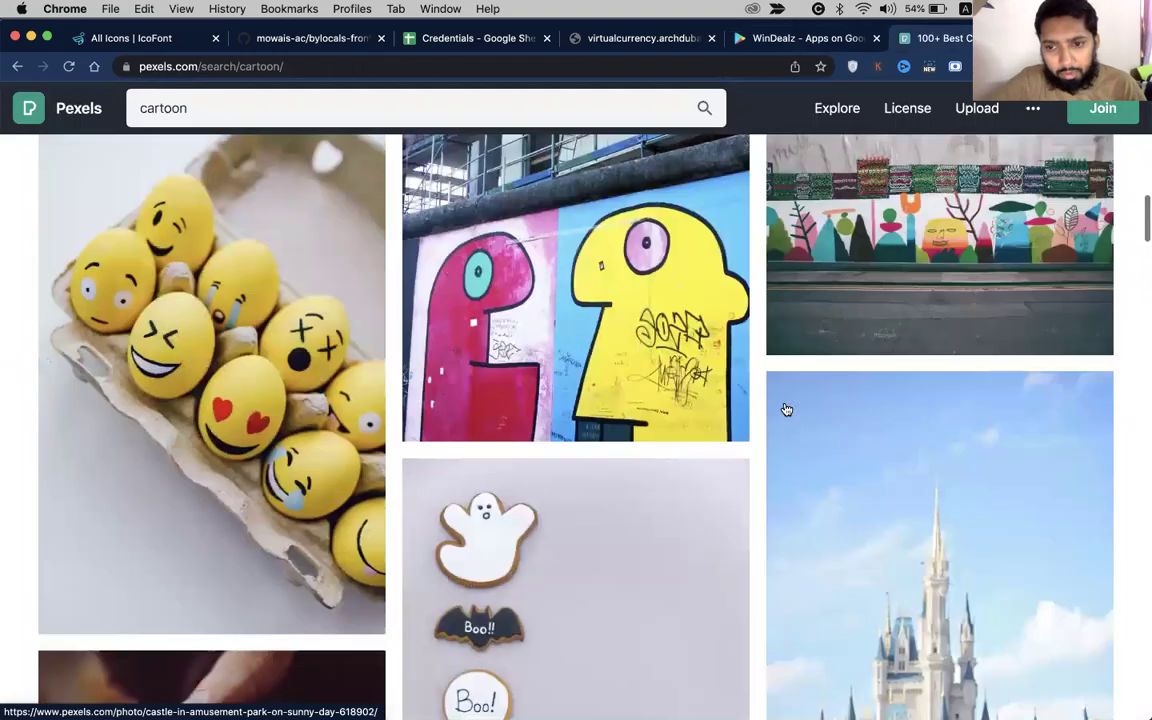
scroll(786, 409, "down", 3)
scroll(786, 409, "down", 5)
scroll(786, 409, "down", 10)
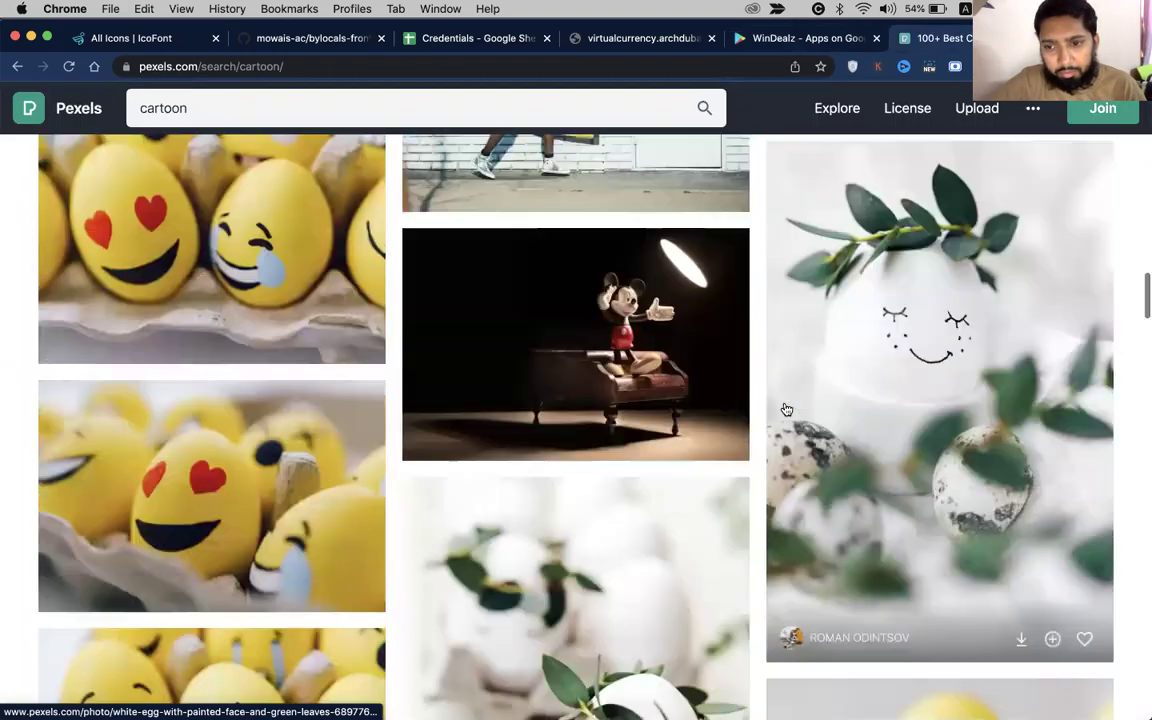
scroll(786, 409, "down", 6)
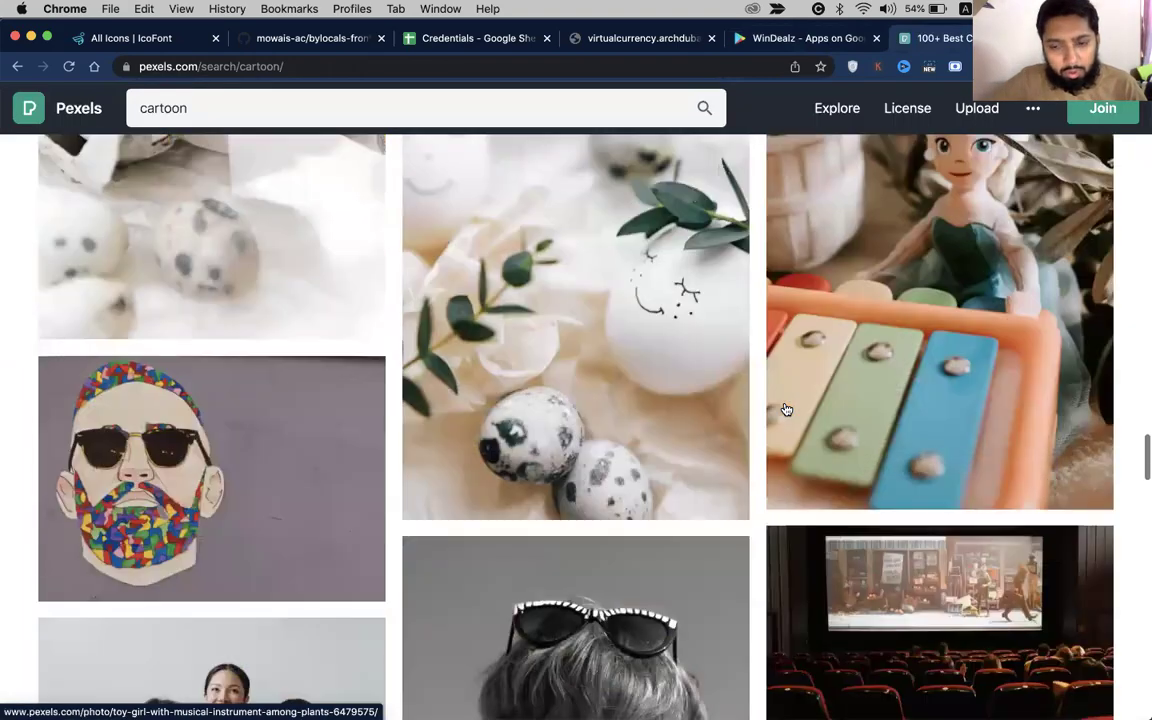
scroll(786, 409, "up", 2)
scroll(786, 409, "down", 1)
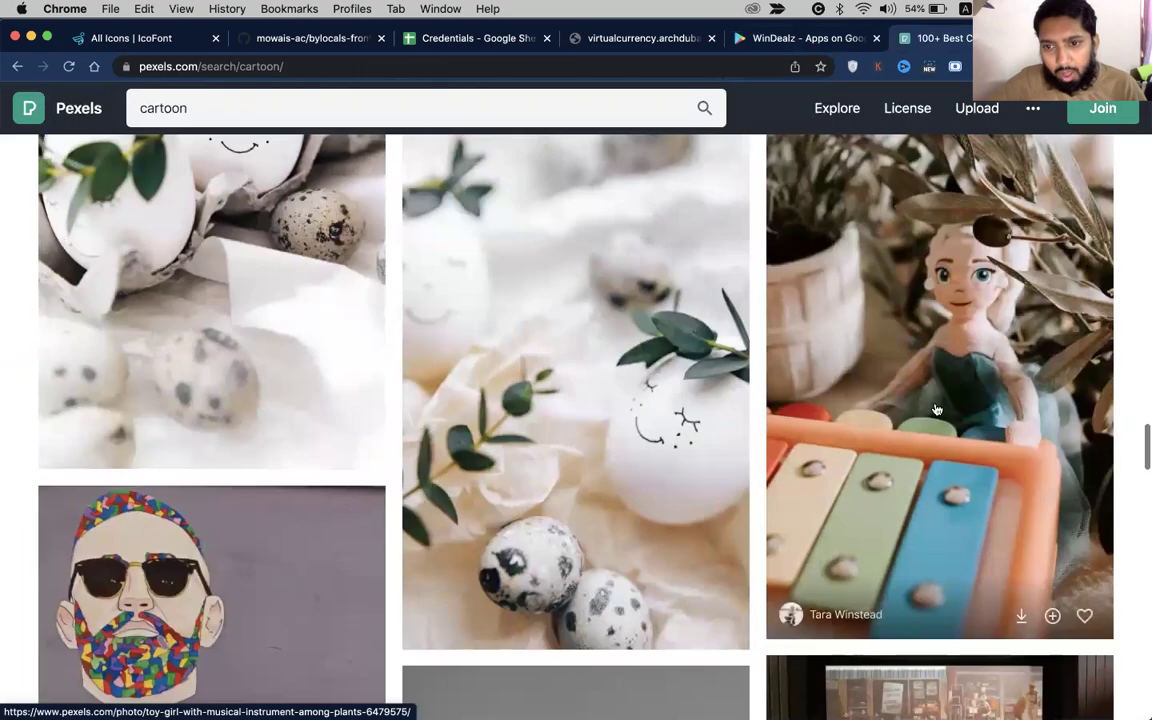
right_click(944, 402)
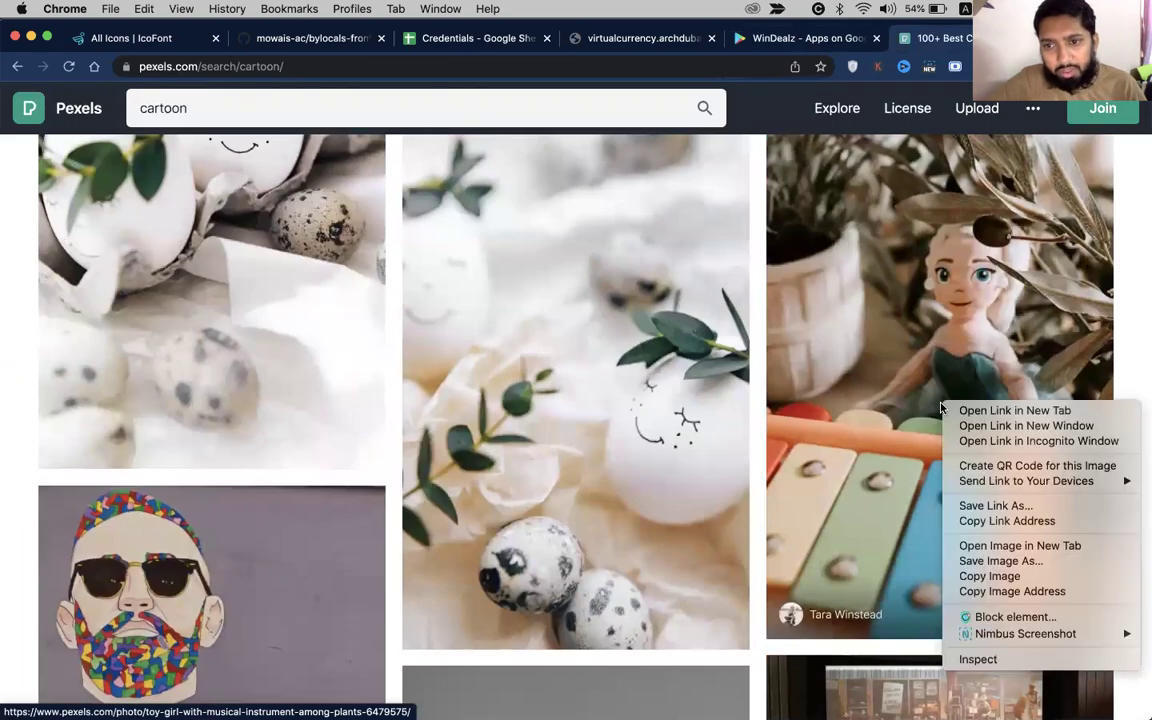
left_click(962, 576)
Find the photo of two girls watching a laptop on a bed in the results and copy the image.
scroll(900, 466, "down", 5)
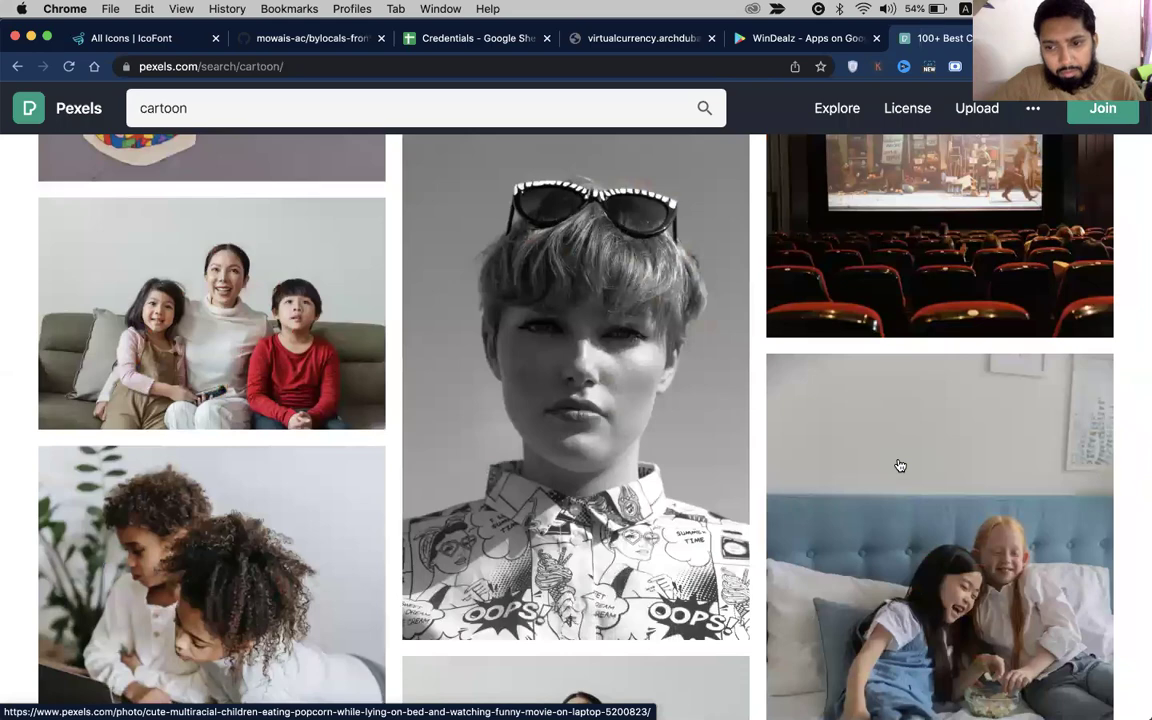
scroll(900, 466, "down", 3)
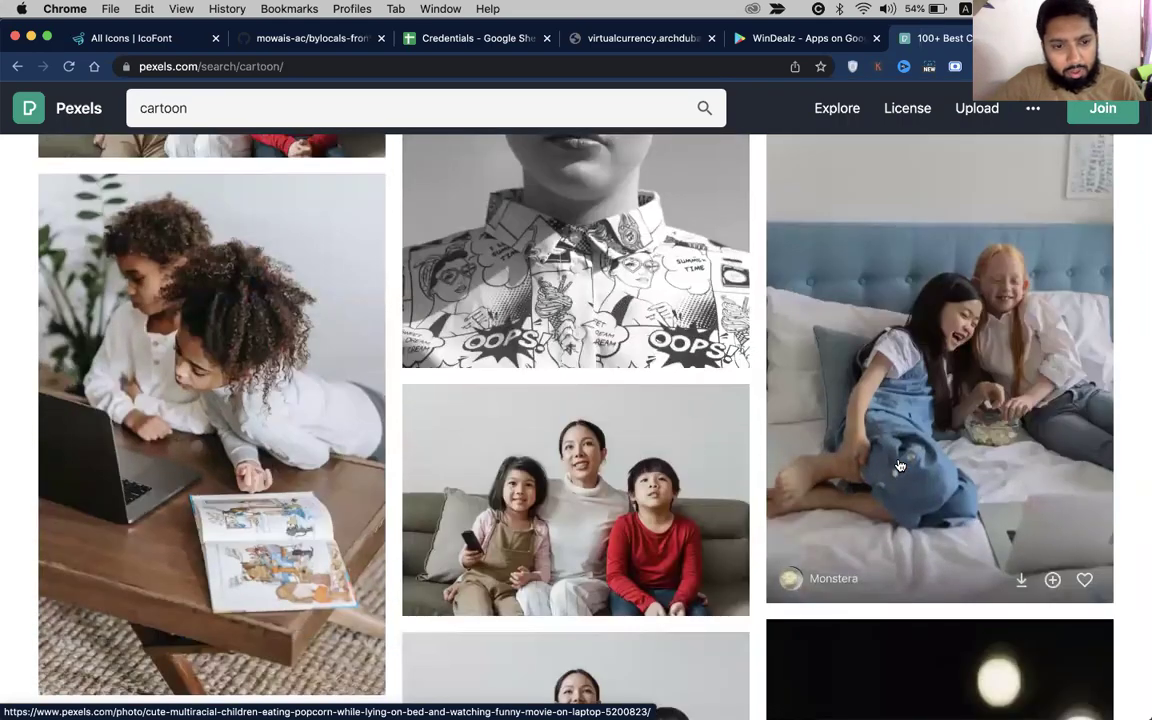
scroll(899, 466, "down", 2)
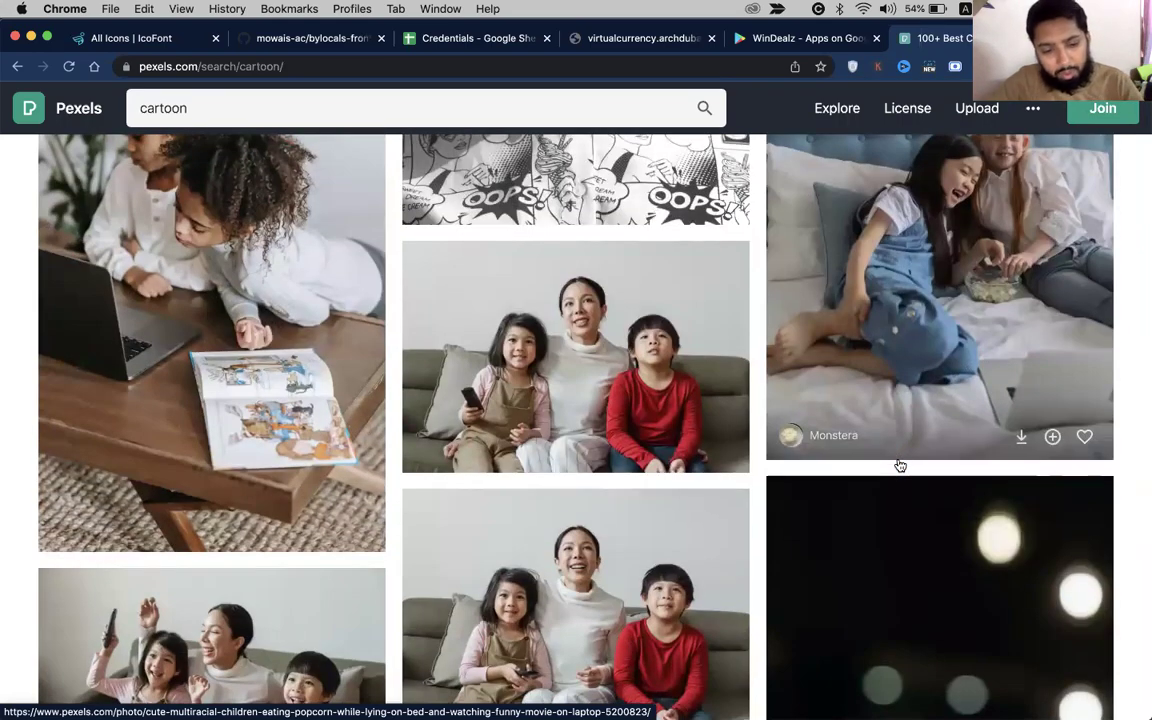
key("super+Tab")
key("super+Tab")
scroll(898, 464, "down", 3)
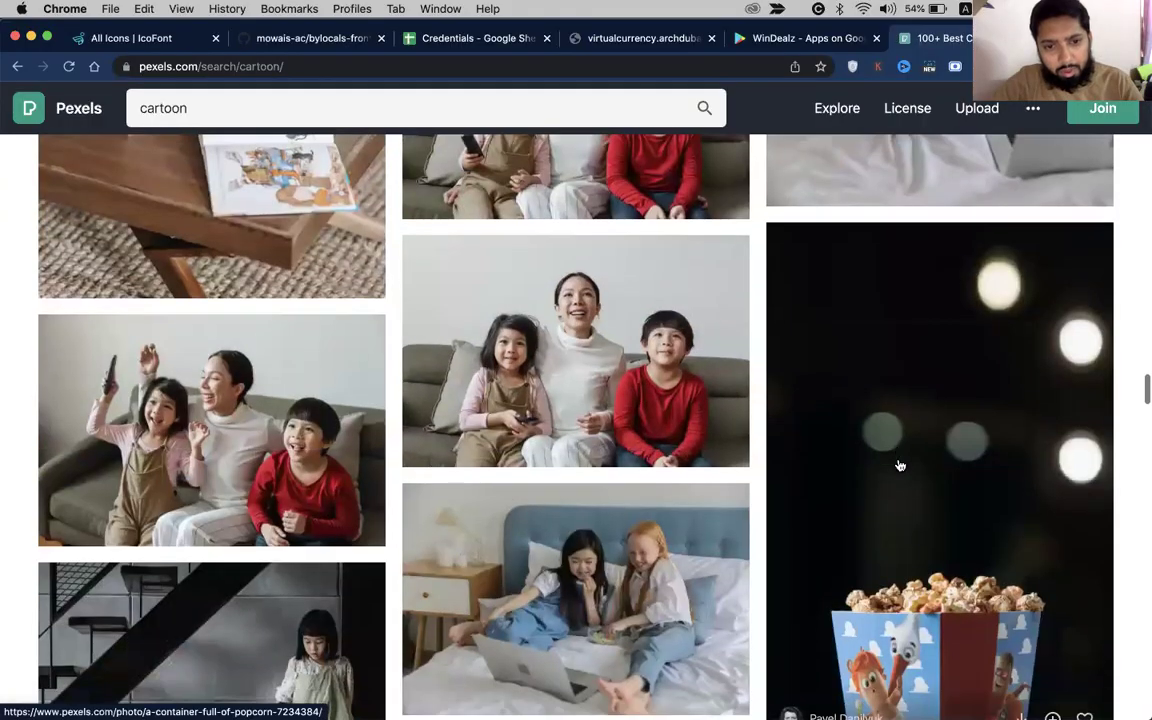
scroll(570, 381, "down", 3)
scroll(580, 322, "up", 1)
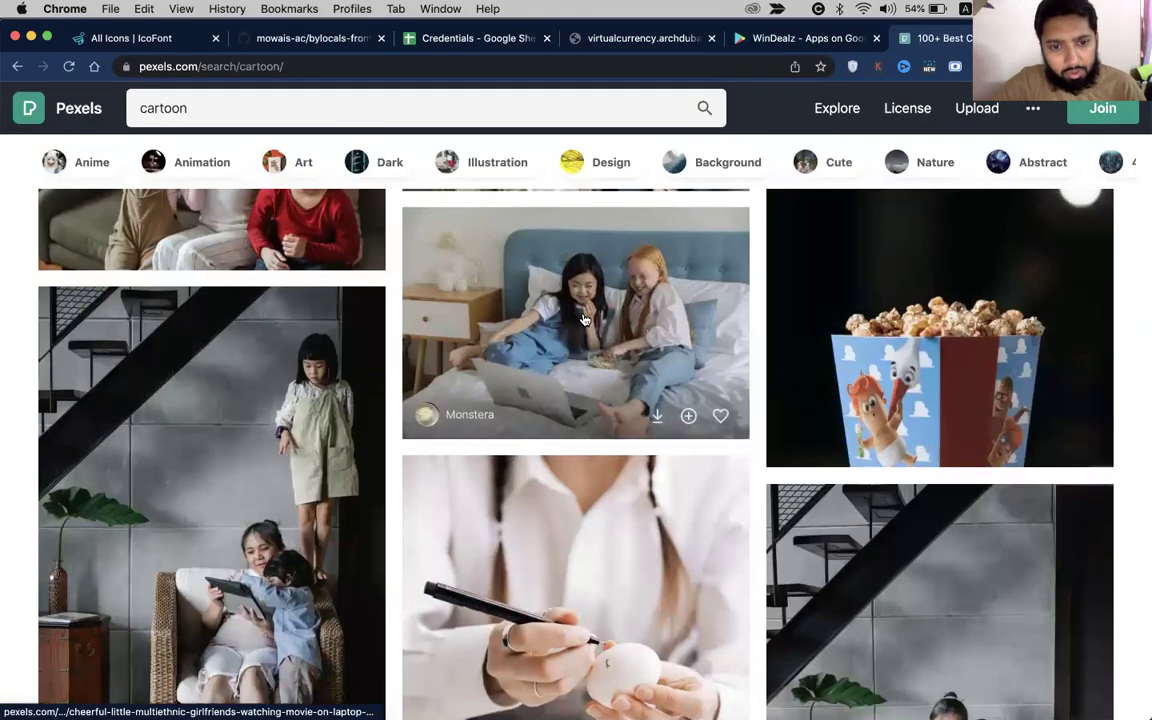
scroll(585, 320, "up", 1)
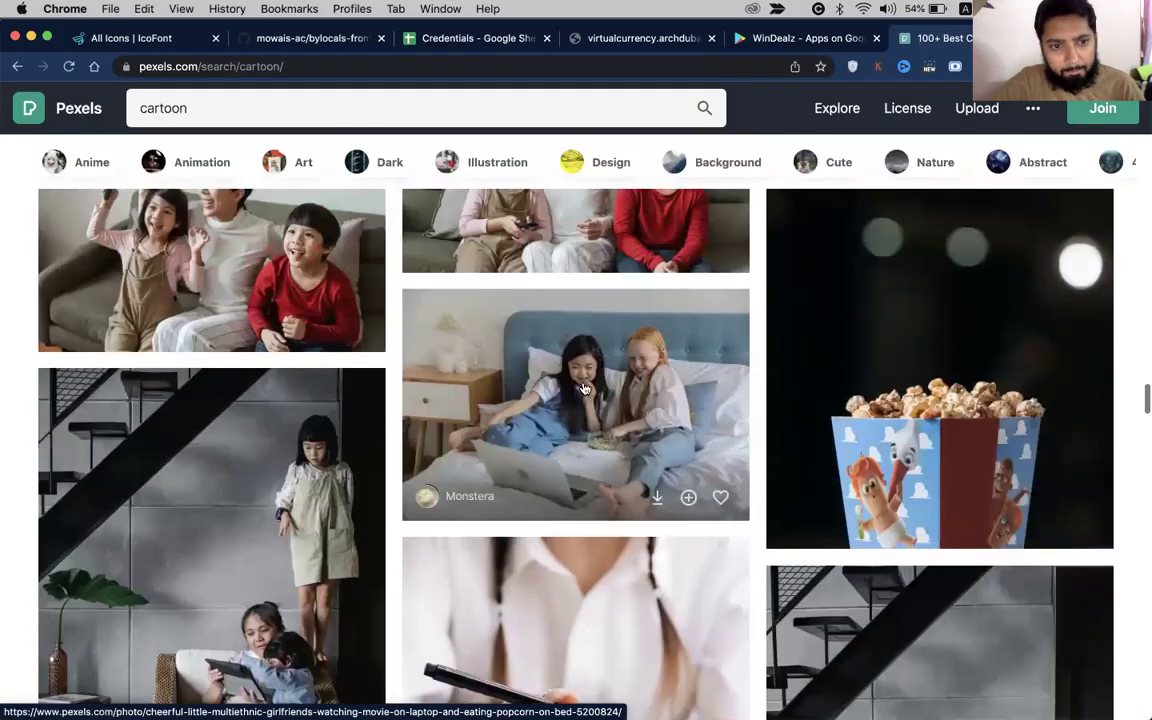
right_click(553, 388)
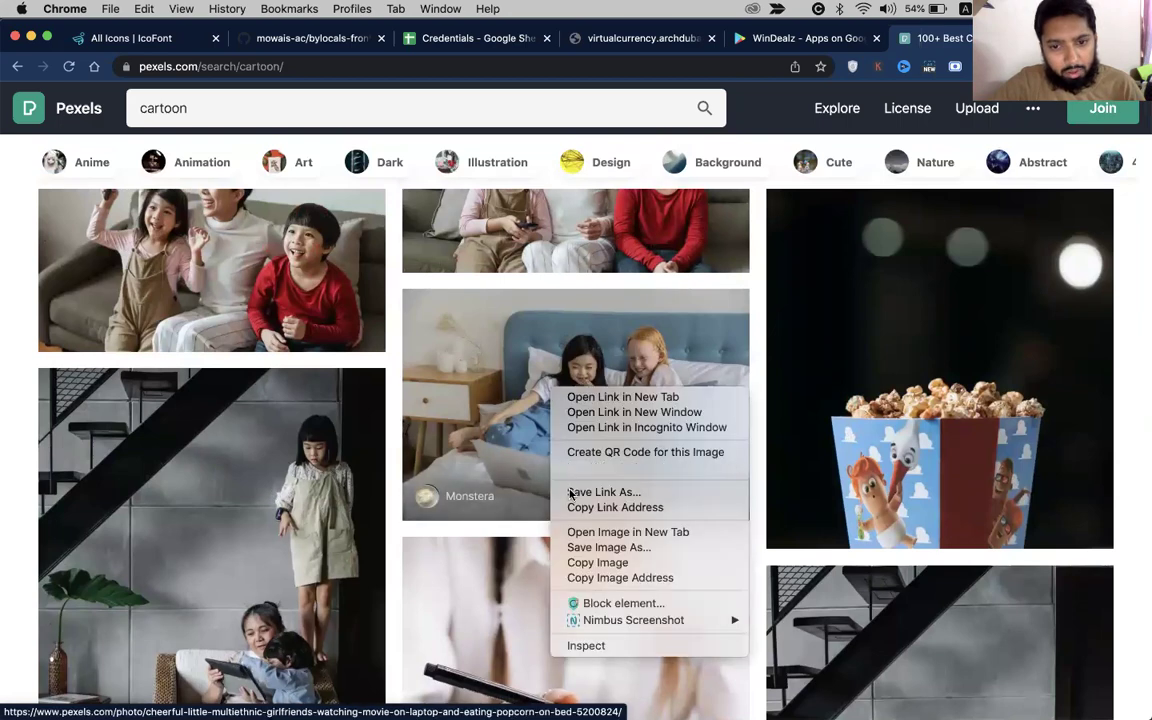
left_click(596, 561)
Switch to Photoshop, create a new document with the offered settings and paste the copied photo as a layer.
key("super+Tab")
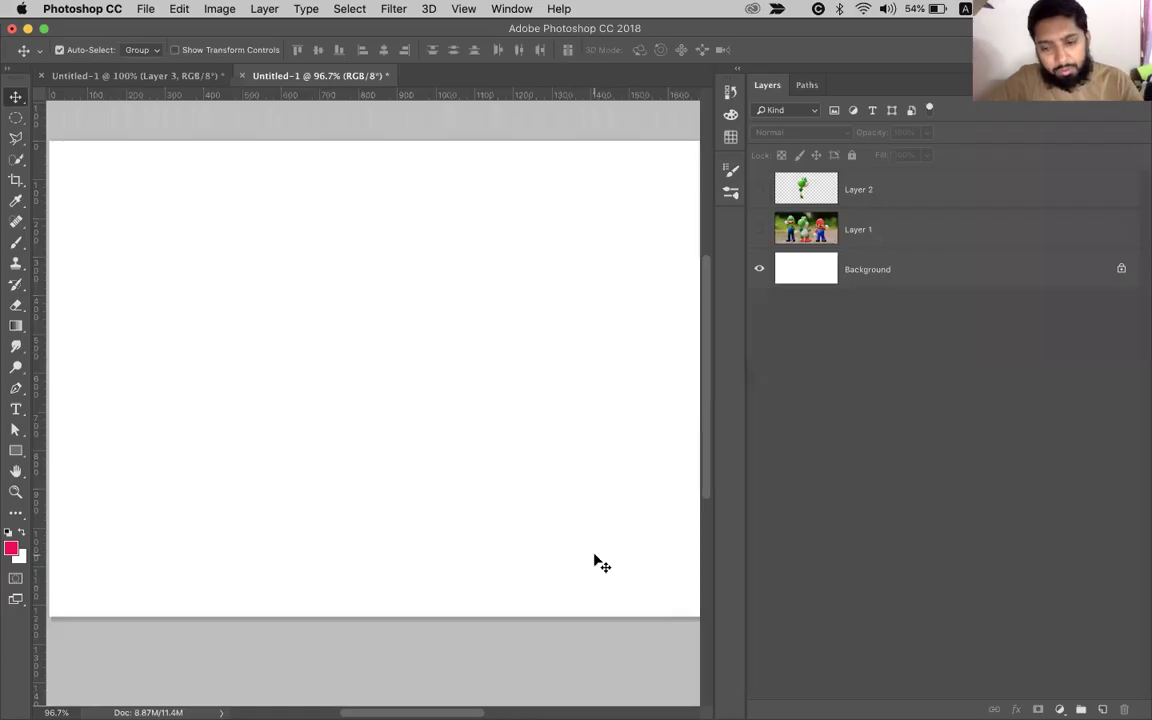
key("super+n")
key("Return")
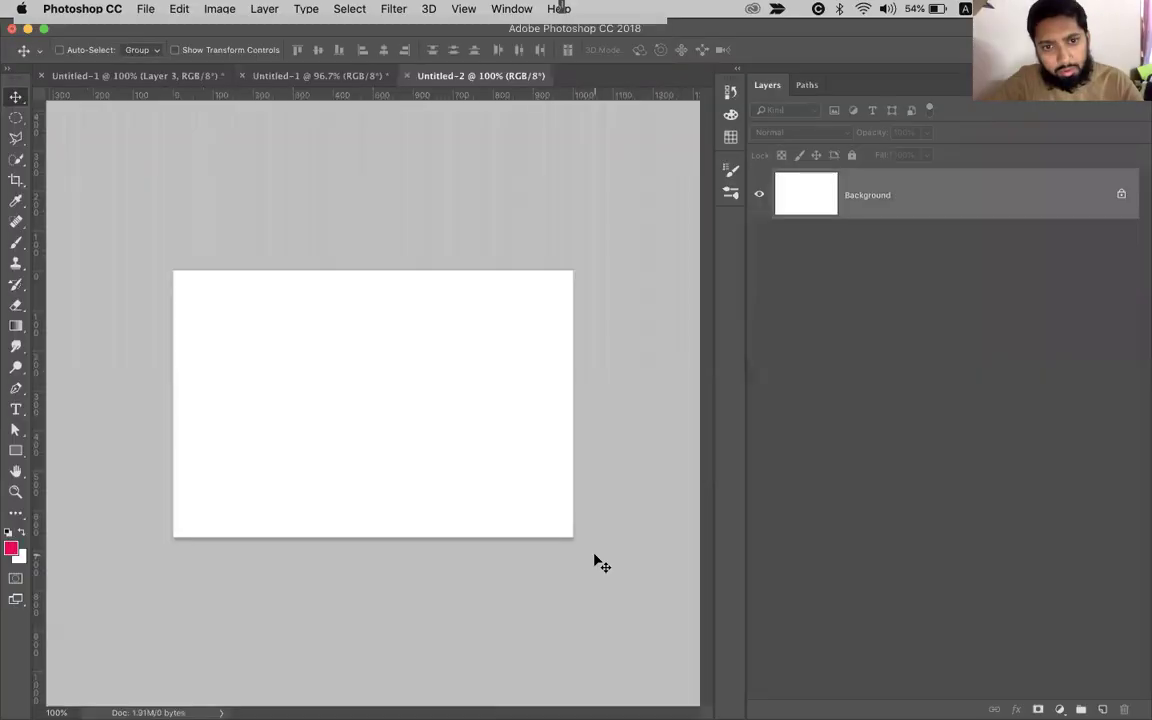
key("super+v")
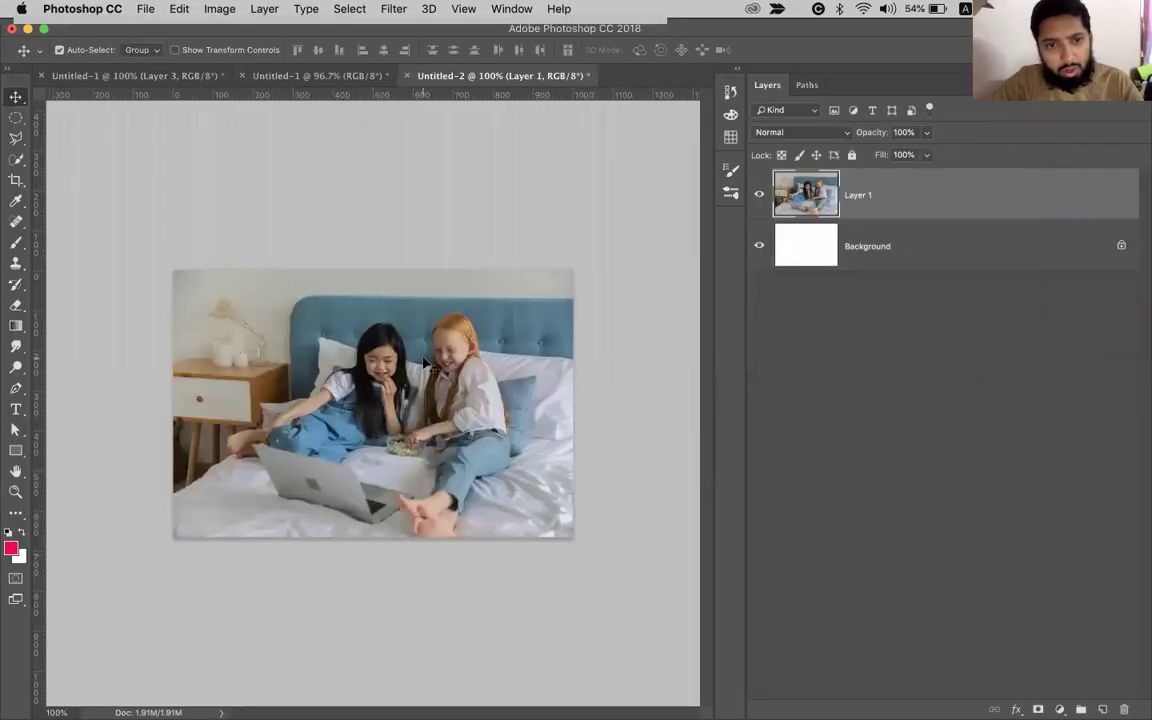
Activate the Blur tool and enlarge its brush to 250 pixels.
scroll(425, 365, "up", 5)
scroll(425, 365, "up", 1)
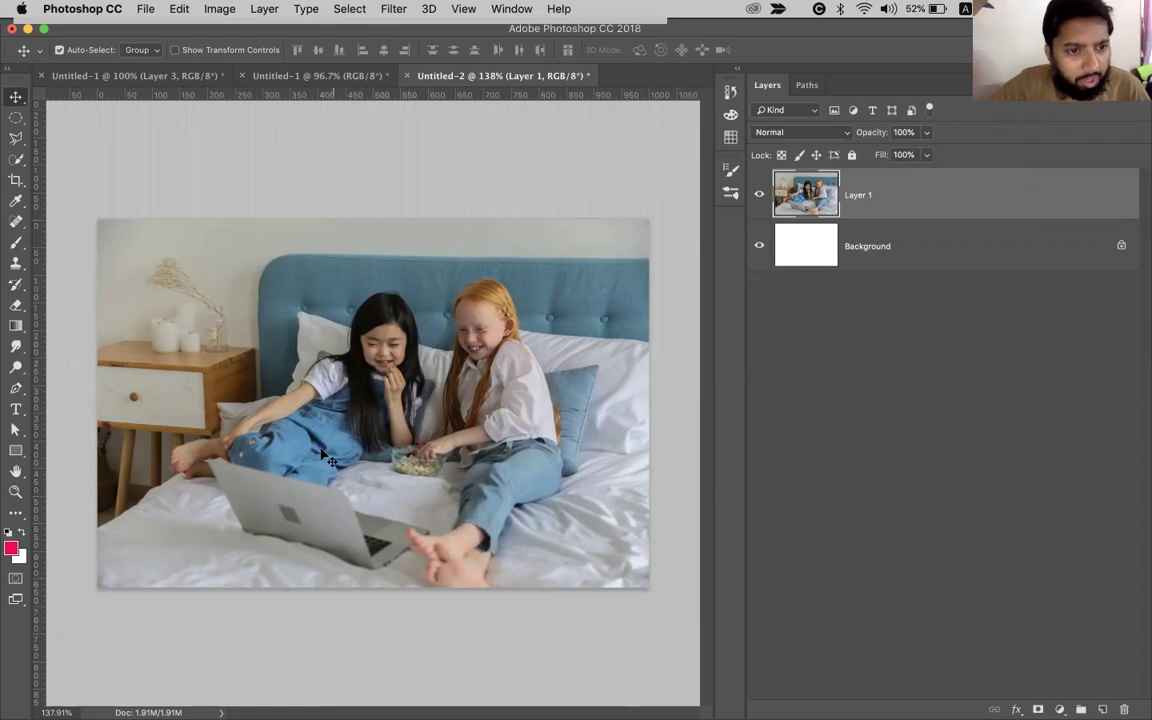
left_click(15, 347)
left_click(74, 374)
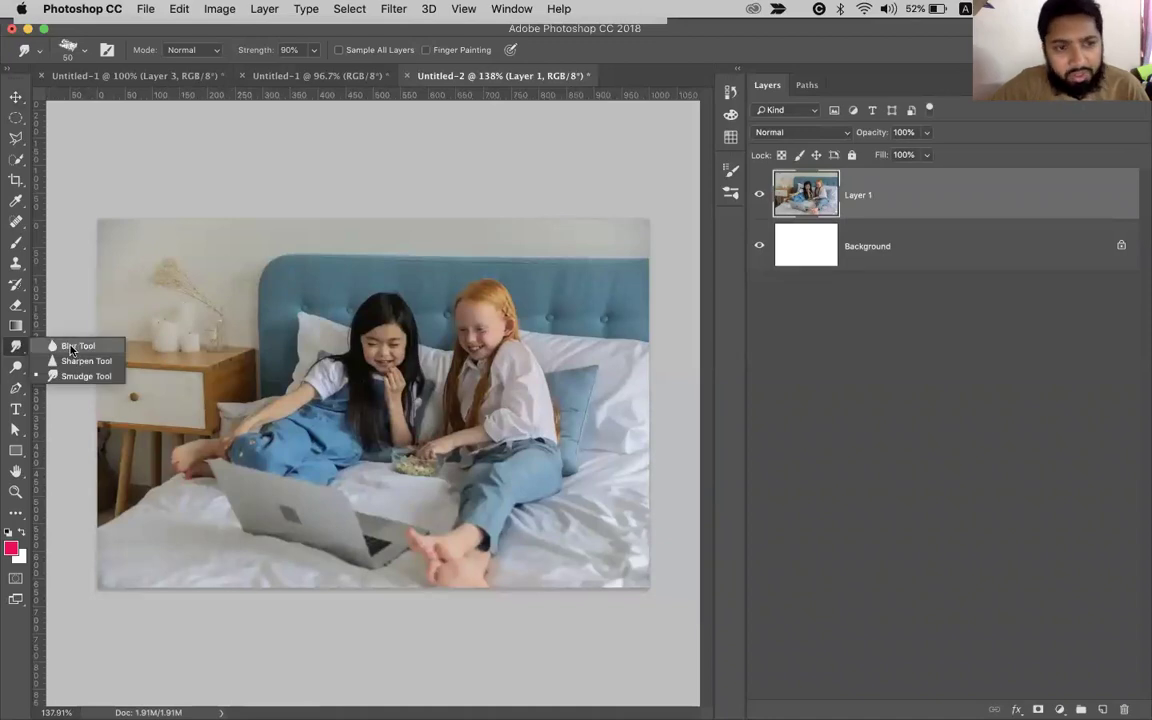
left_click(77, 346)
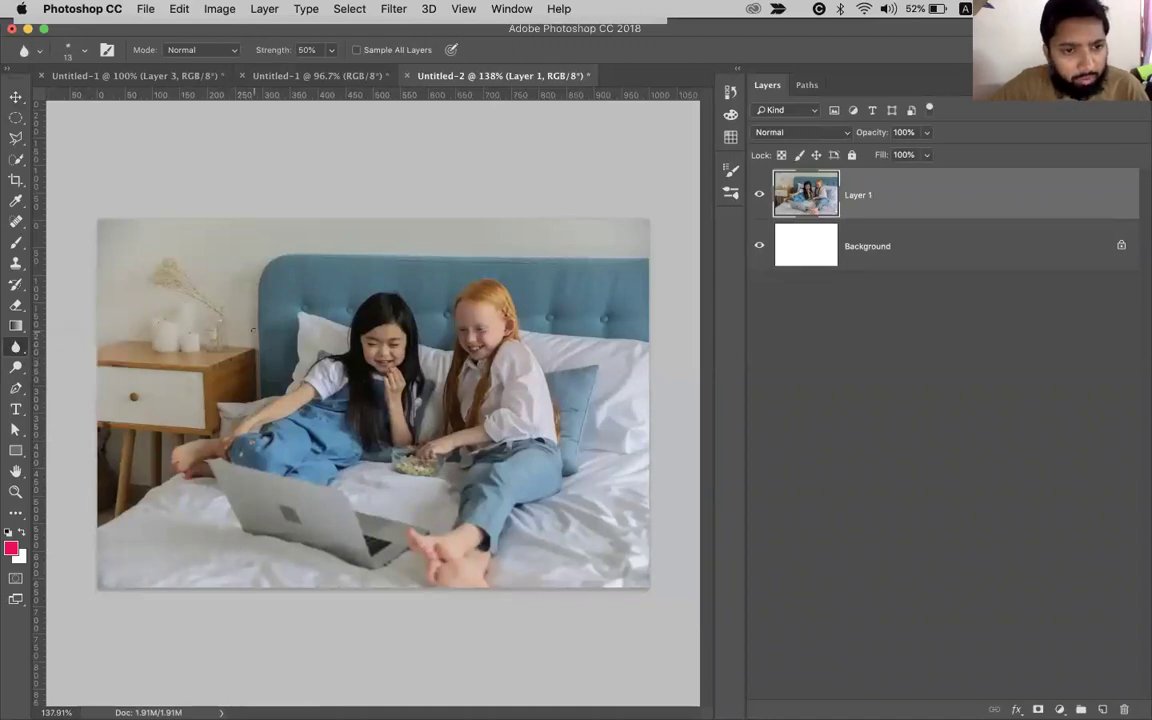
scroll(172, 320, "up", 5)
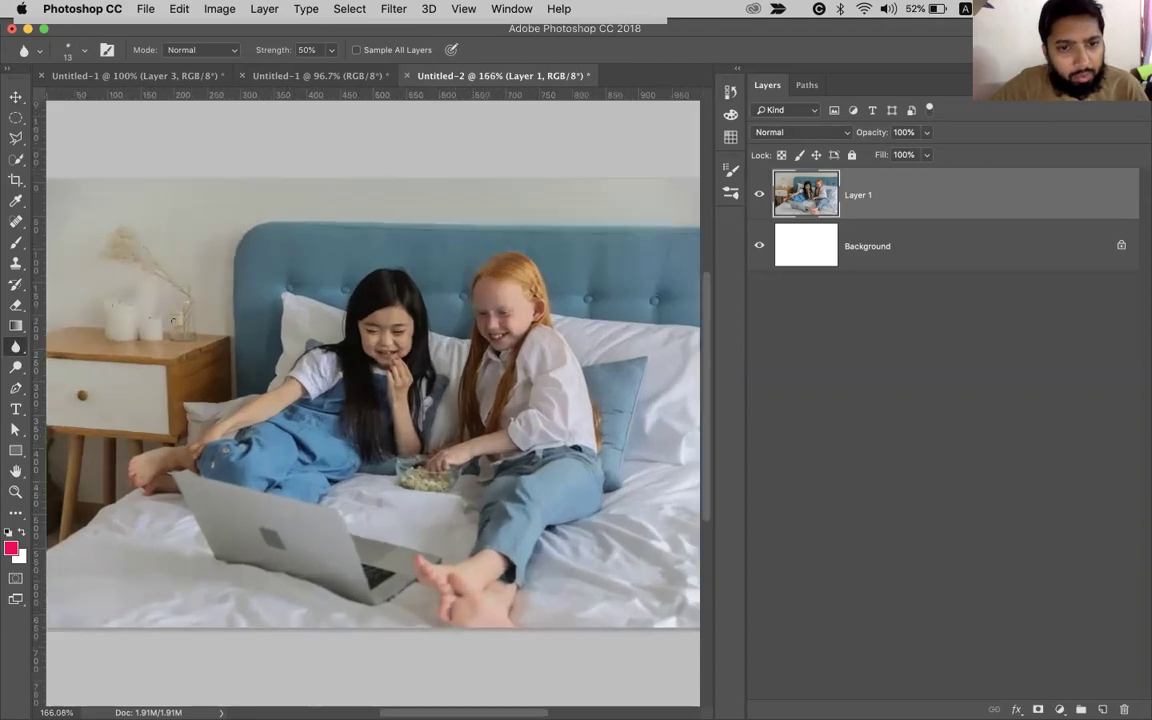
scroll(290, 325, "up", 2)
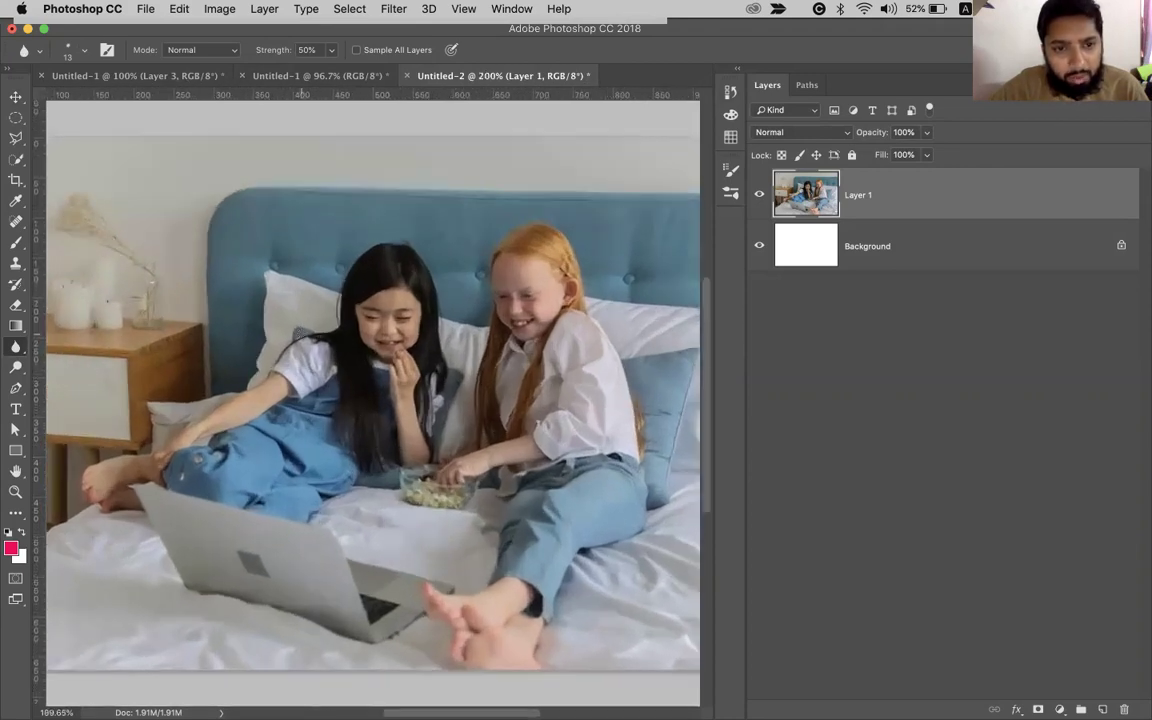
scroll(299, 334, "up", 2)
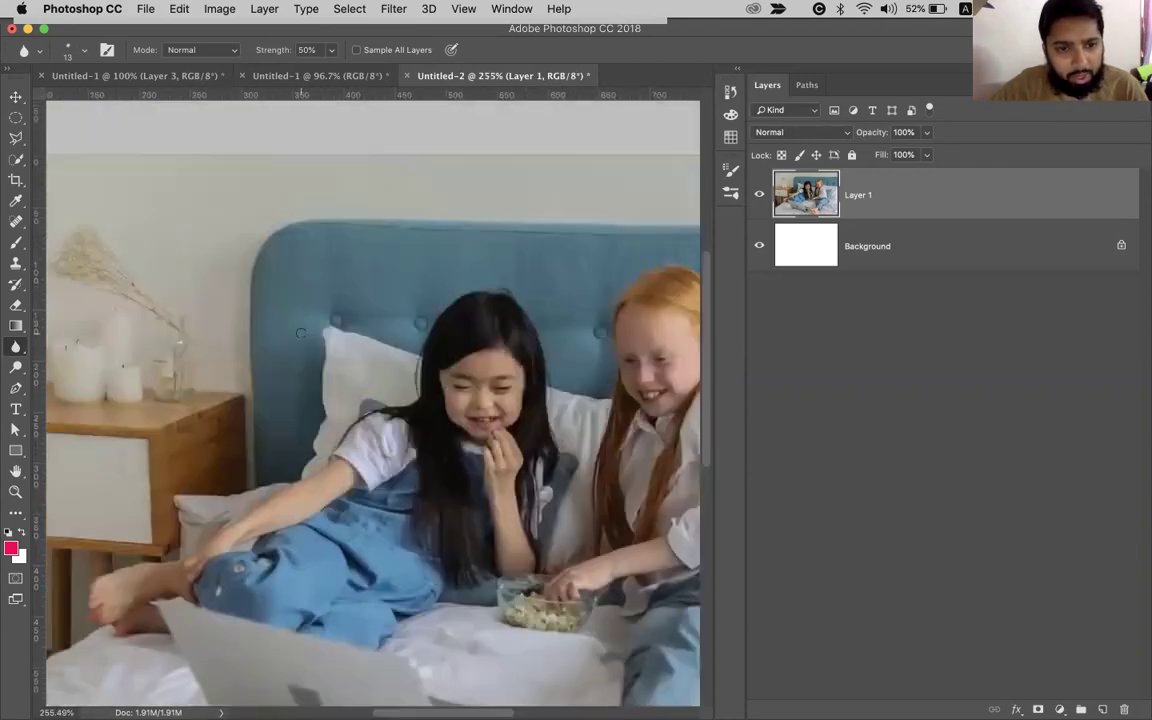
left_click_drag(300, 334, 410, 334)
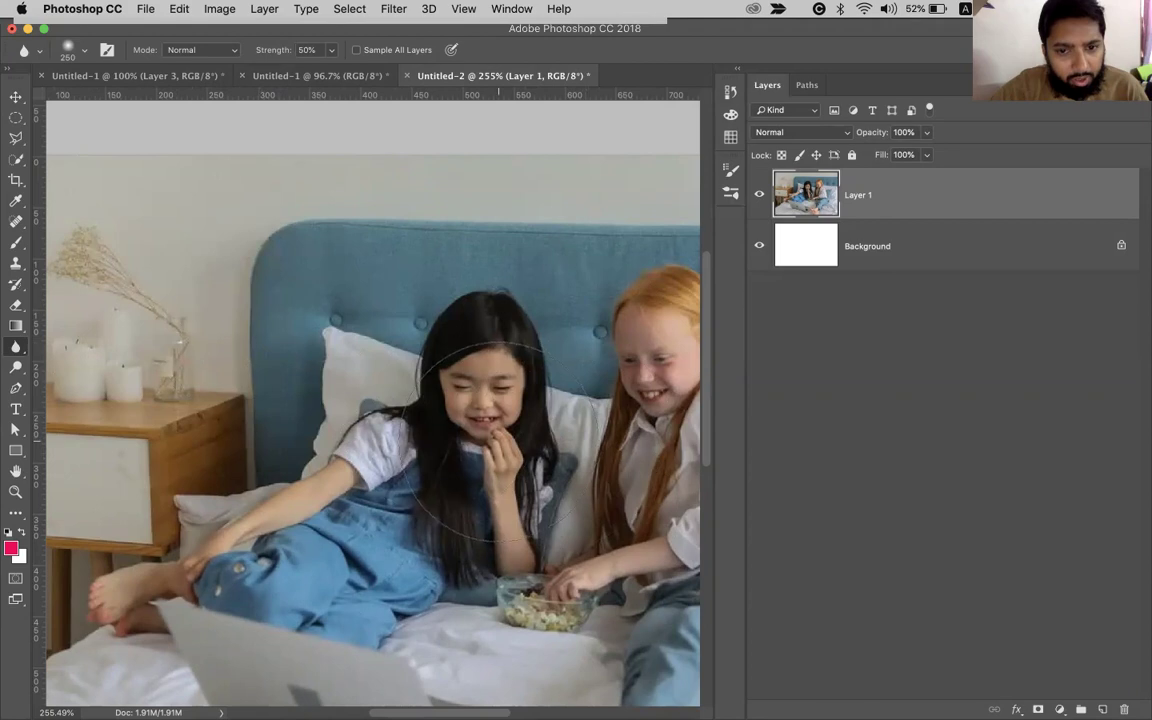
Blur the candles, vase and dried flowers above the nightstand on Layer 1 with the Blur tool at 50% strength.
scroll(372, 420, "down", 2)
scroll(372, 420, "down", 2)
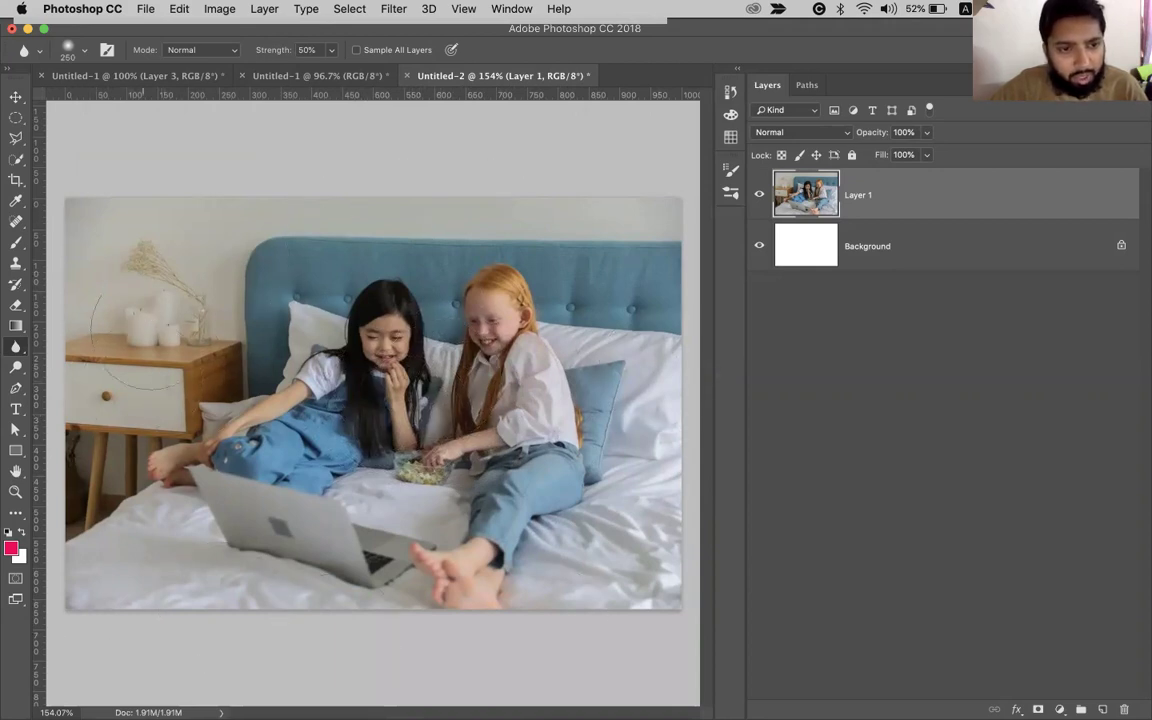
left_click(16, 348)
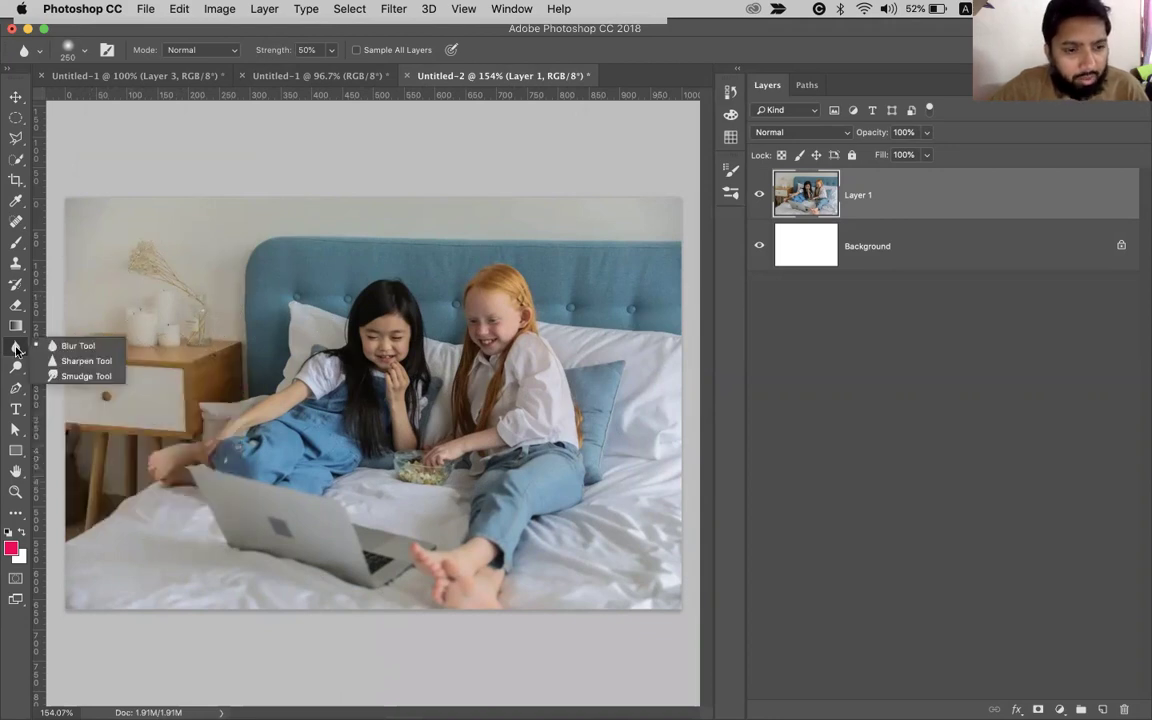
left_click(72, 347)
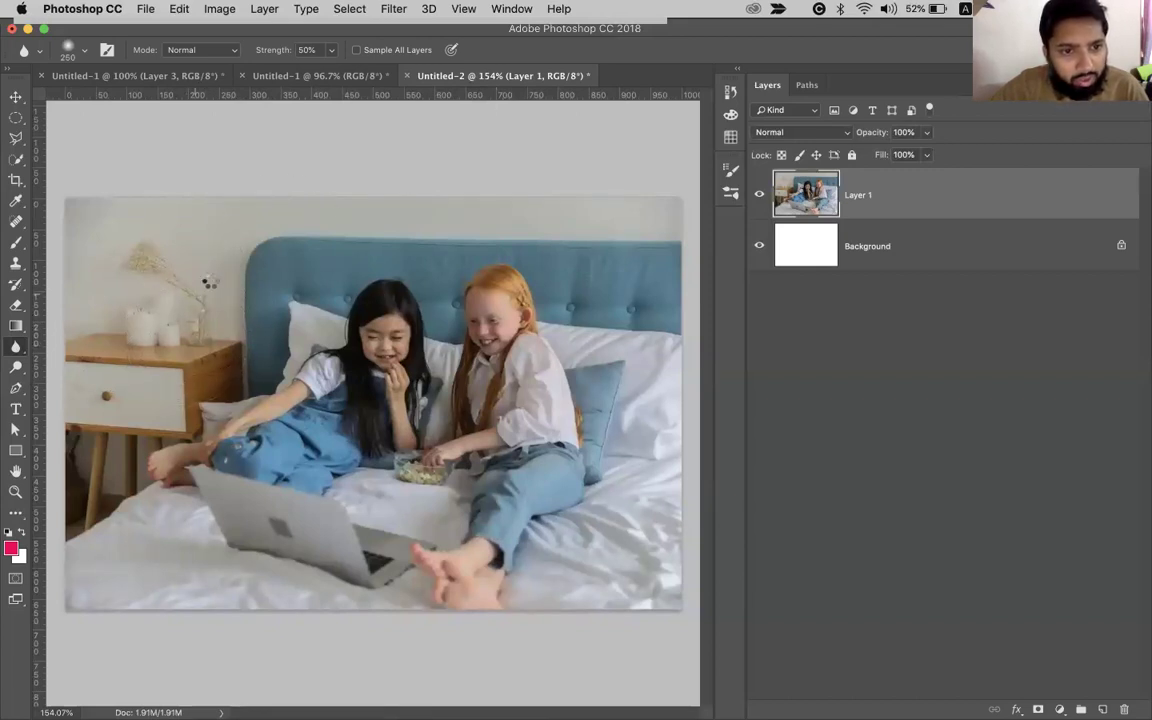
mouse_move(162, 334)
left_mouse_down()
mouse_move(160, 271)
mouse_move(166, 337)
left_mouse_up()
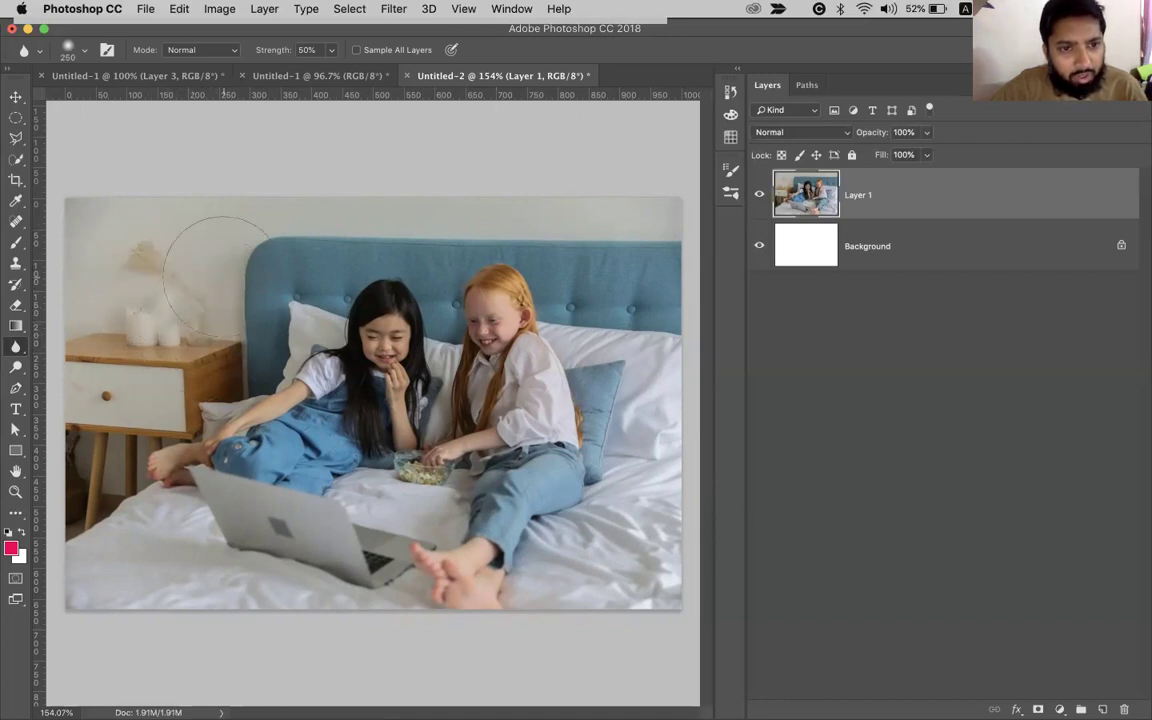
key("super+plus")
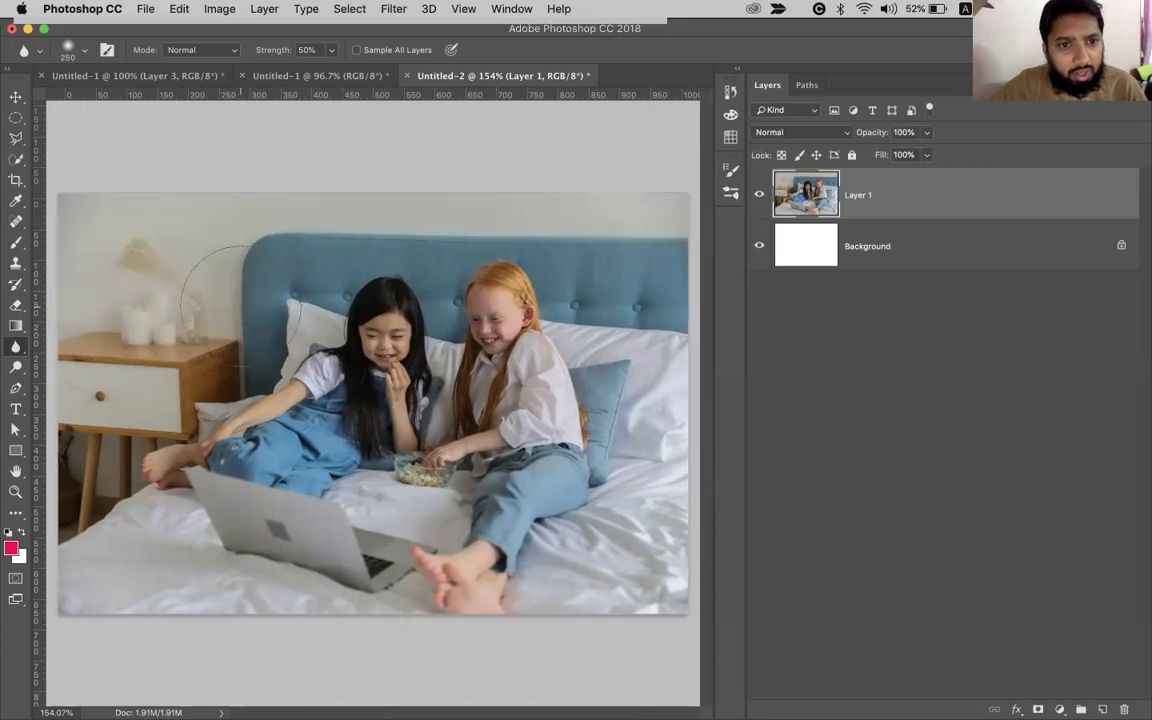
key("super+plus")
scroll(300, 320, "up", 5)
scroll(300, 320, "left", 4)
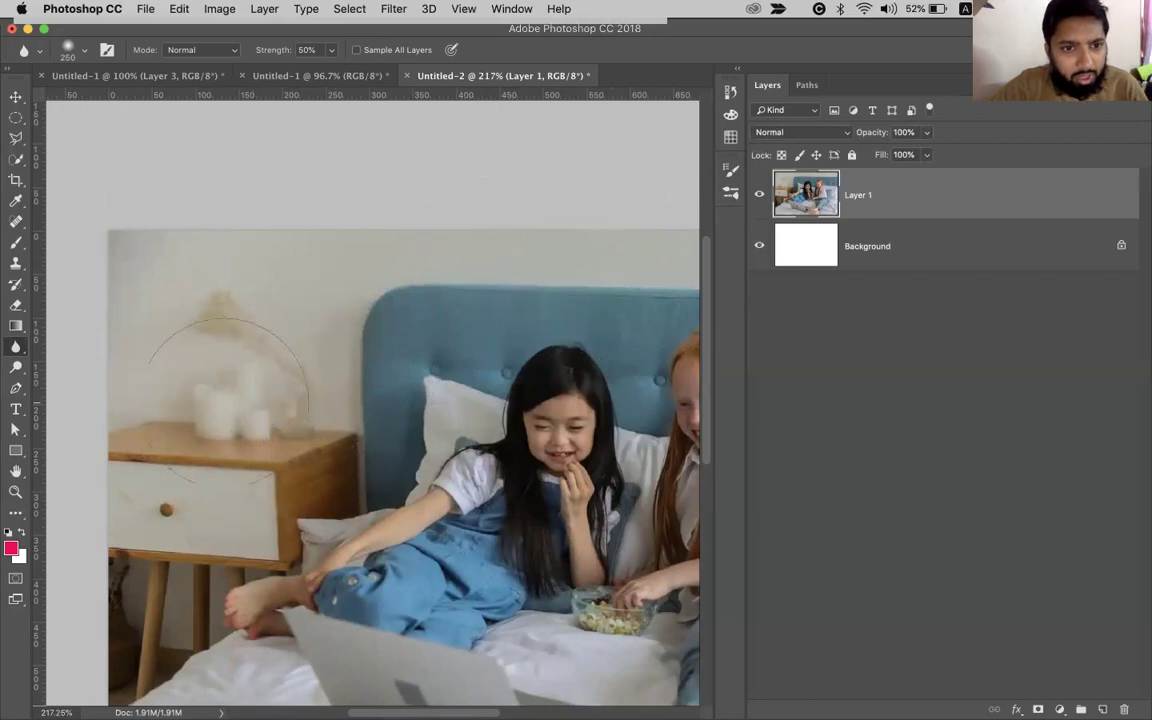
Undo the blur strokes around the candles and vase while keeping the pasted photo layer.
key("super+z")
key("alt+super+z")
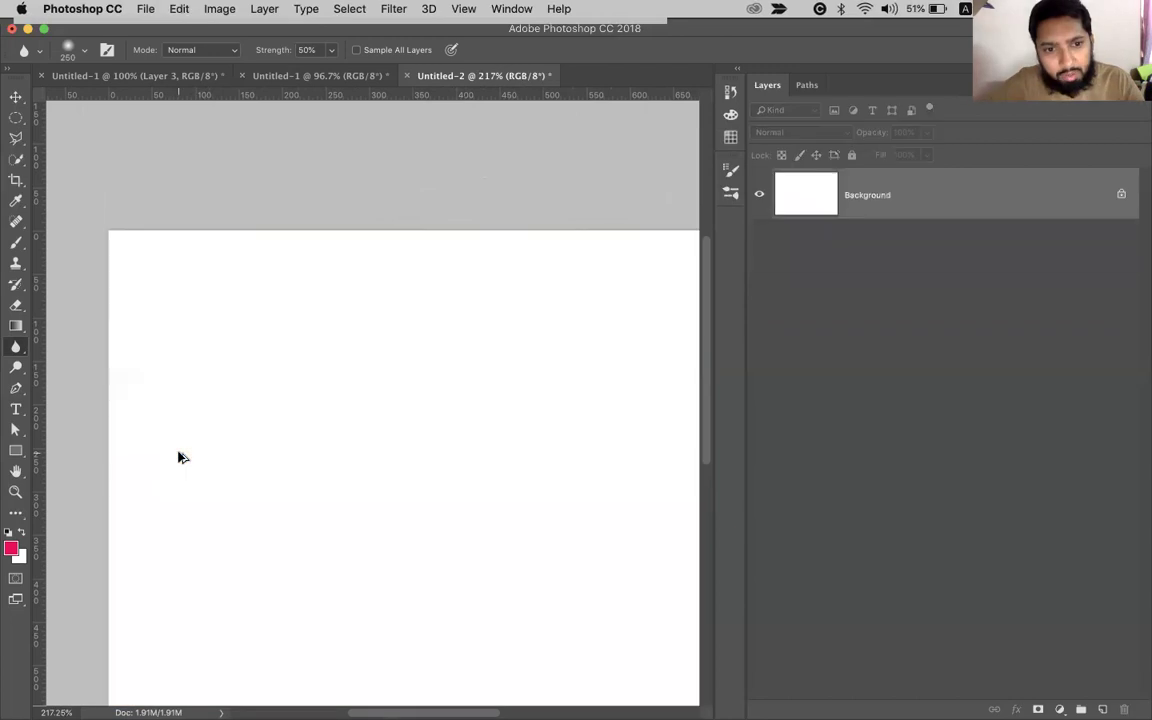
key("shift+super+z")
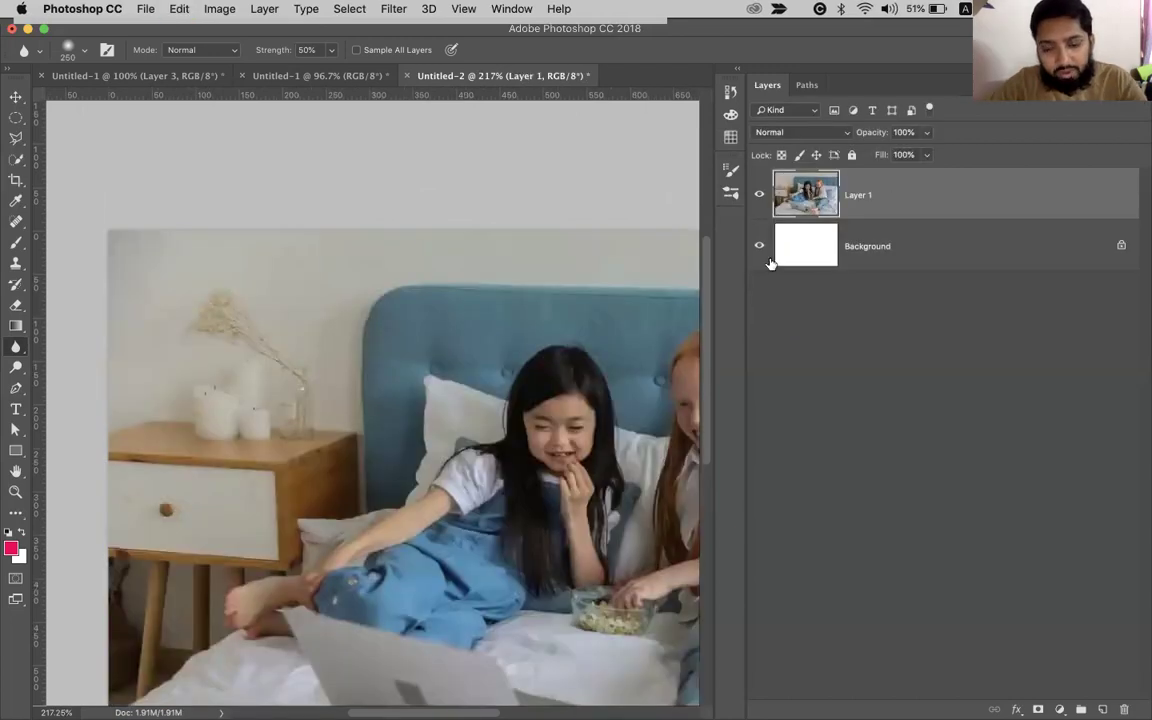
Duplicate Layer 1 and reduce the Blur tool's brush to 150 pixels for the background behind the girls.
key("super+j")
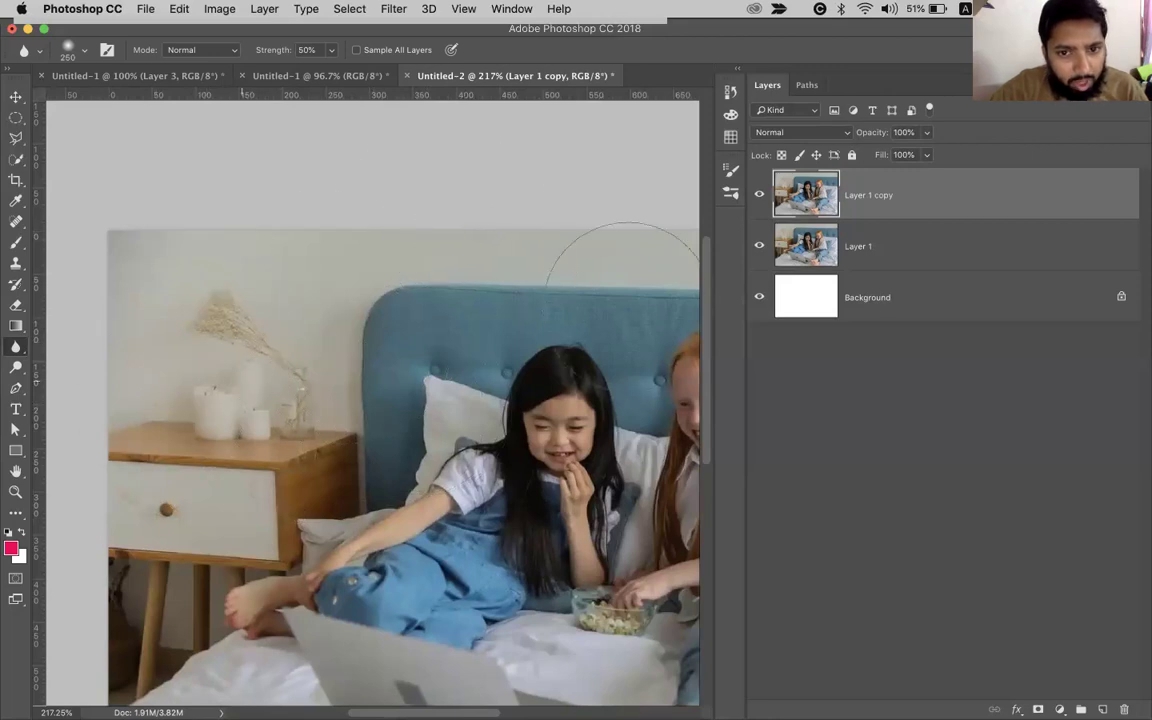
scroll(409, 411, "right", 10)
key("bracketleft")
key("bracketleft")
key("bracketleft")
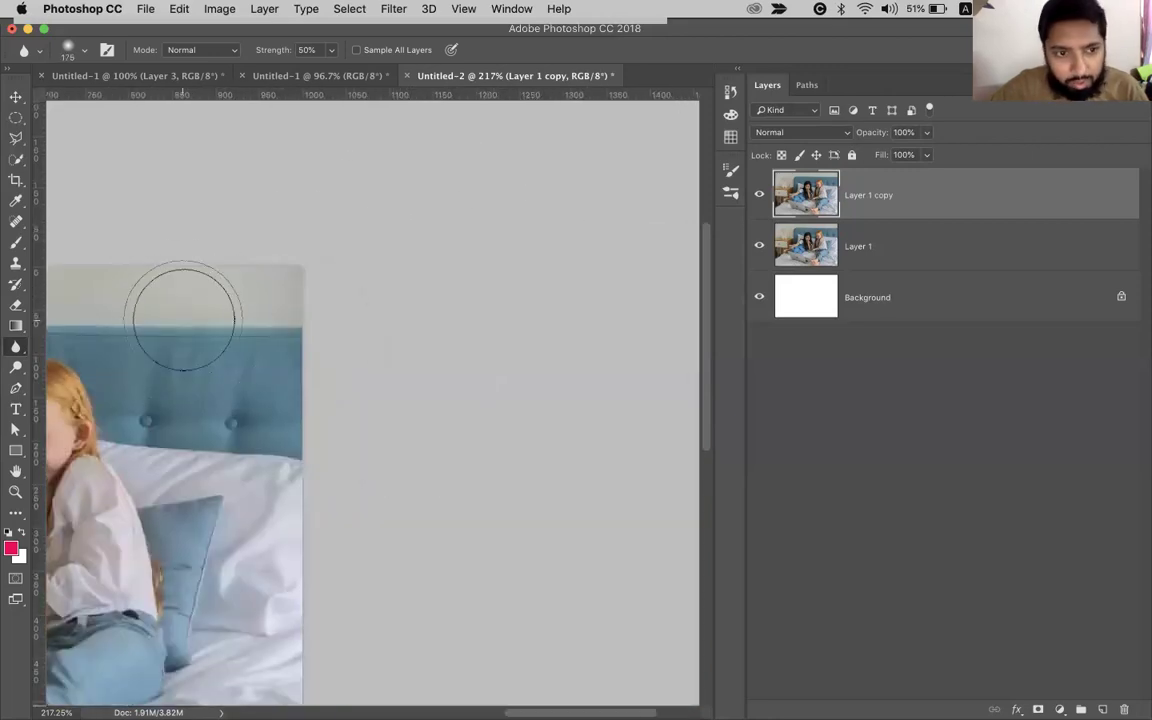
scroll(184, 320, "left", 10)
scroll(368, 309, "left", 5)
scroll(368, 309, "right", 10)
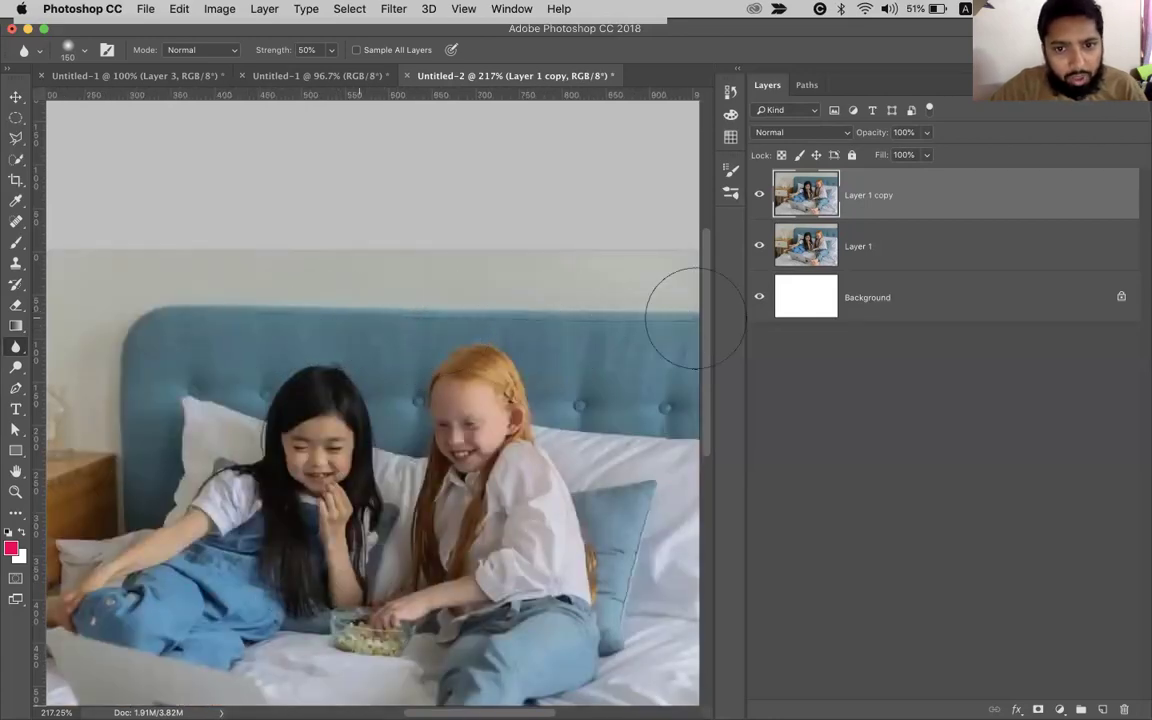
scroll(358, 360, "right", 8)
scroll(300, 450, "left", 6)
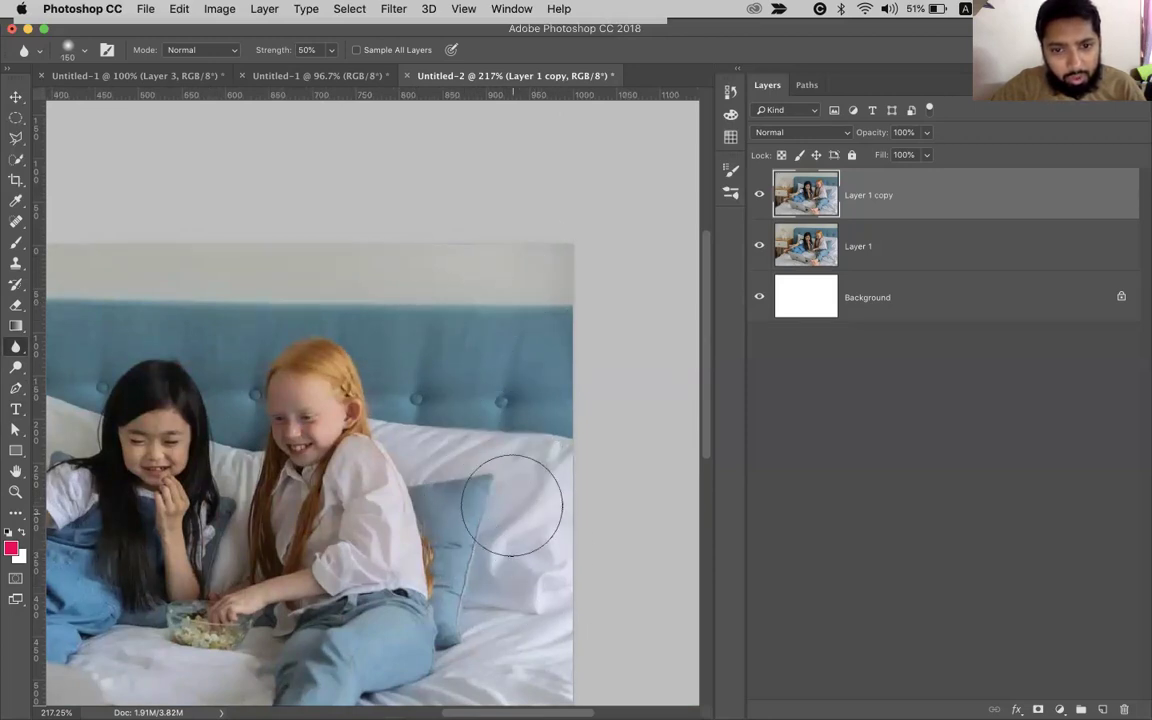
Enlarge the Blur tool's brush to 250 pixels and raise its strength to 100%.
scroll(330, 353, "left", 3)
scroll(400, 390, "left", 10)
scroll(400, 390, "down", 3)
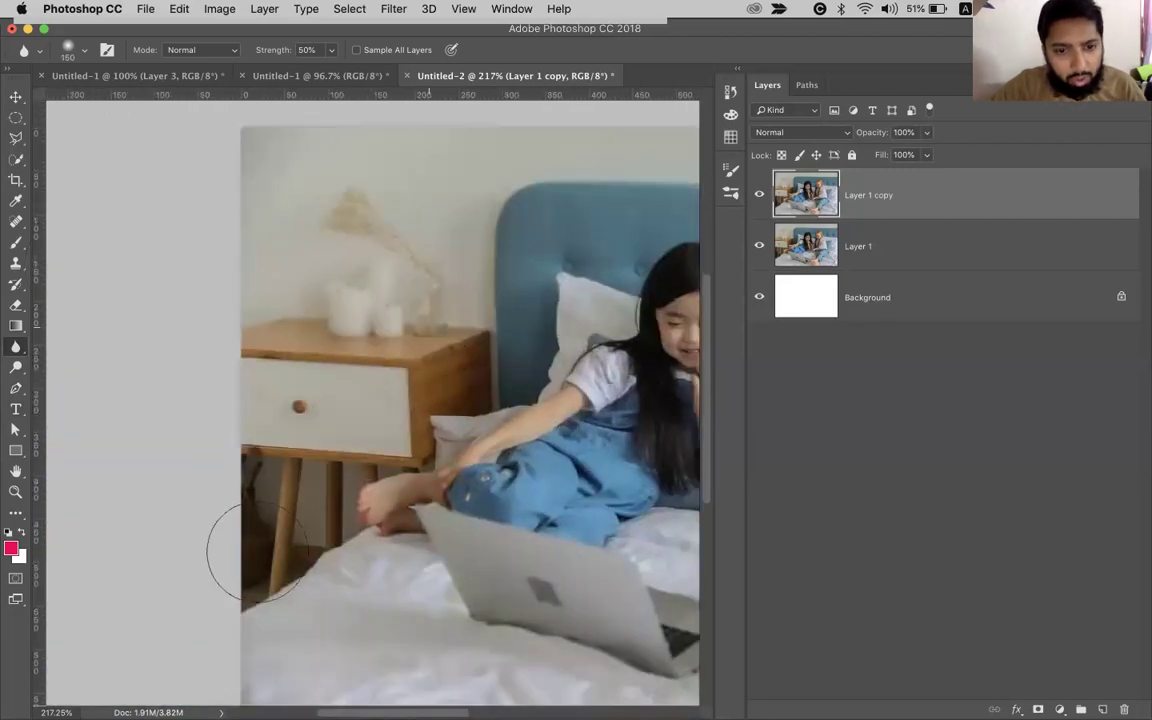
key("bracketright")
key("bracketright")
key("bracketright")
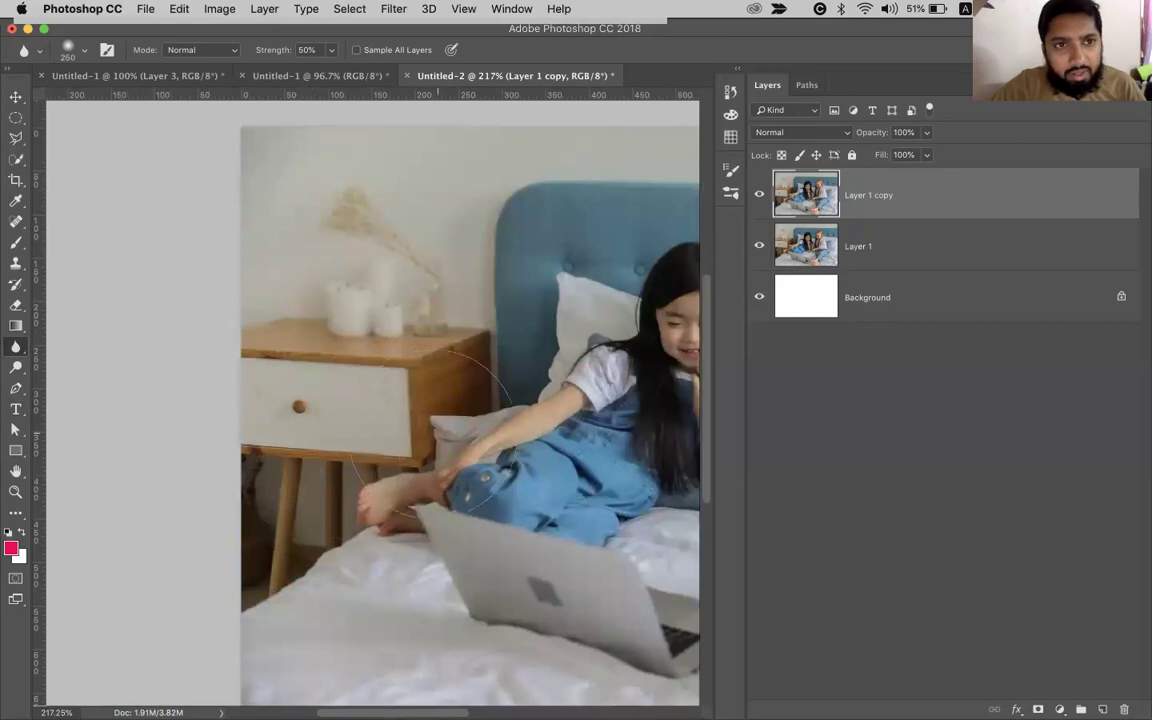
left_click(331, 49)
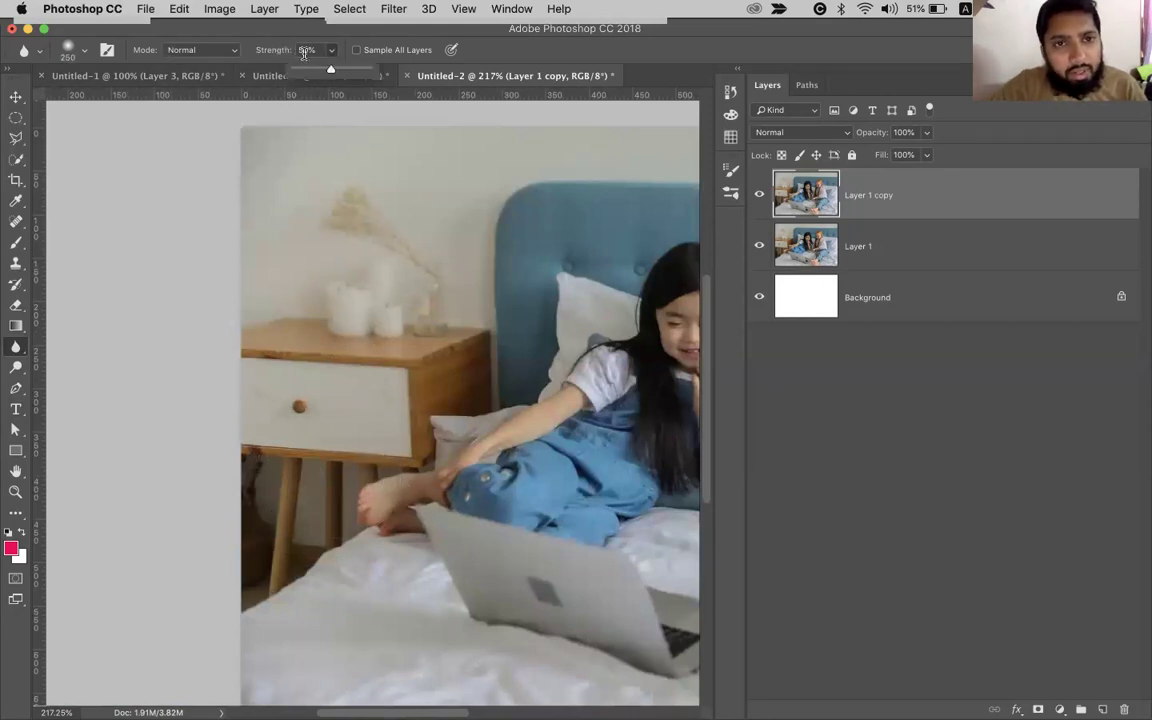
left_click_drag(326, 67, 369, 68)
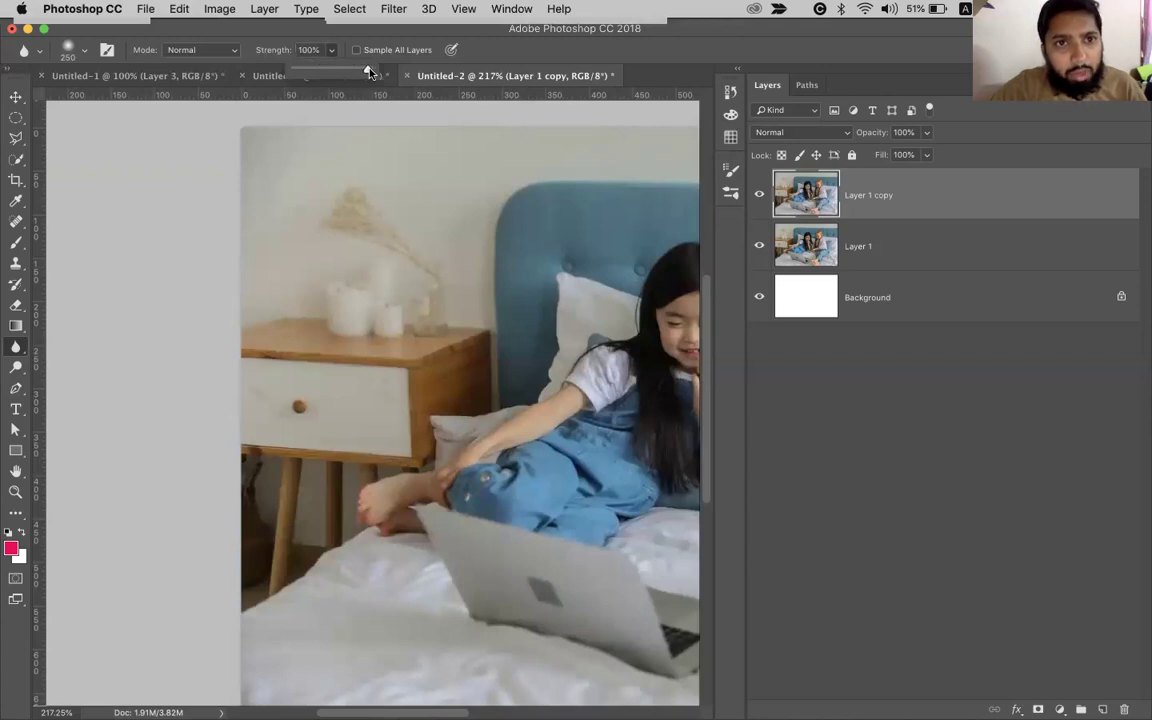
left_click(634, 41)
Blur the nightstand, candles, vase and dried flowers on Layer 1 copy at full strength.
mouse_move(245, 401)
left_mouse_down()
mouse_move(318, 395)
mouse_move(360, 329)
mouse_move(249, 452)
mouse_move(226, 571)
mouse_move(321, 303)
mouse_move(257, 553)
mouse_move(283, 545)
mouse_move(430, 310)
mouse_move(310, 443)
mouse_move(350, 470)
mouse_move(425, 320)
mouse_move(335, 615)
left_mouse_up()
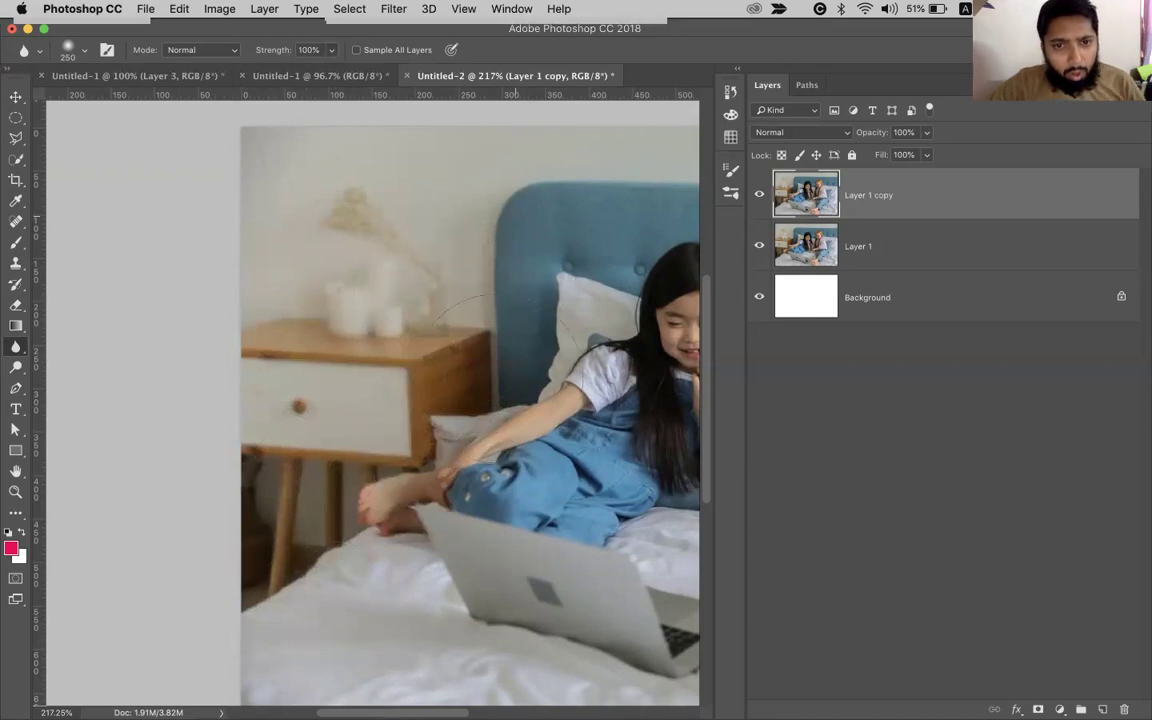
scroll(420, 240, "right", 10)
scroll(390, 300, "left", 10)
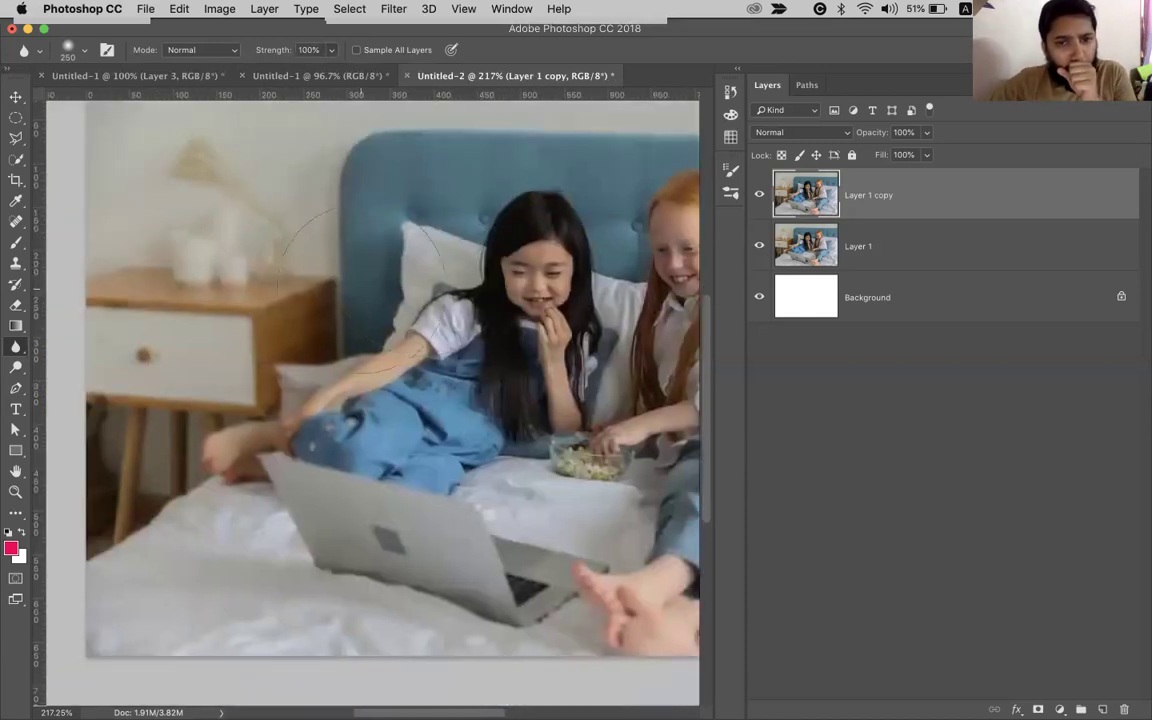
Reduce the blur brush to 60 pixels and soften the blue pillow behind the red-haired girl on Layer 1 copy.
scroll(390, 300, "right", 9)
scroll(390, 300, "down", 2)
key("bracketleft")
key("bracketleft")
key("bracketleft")
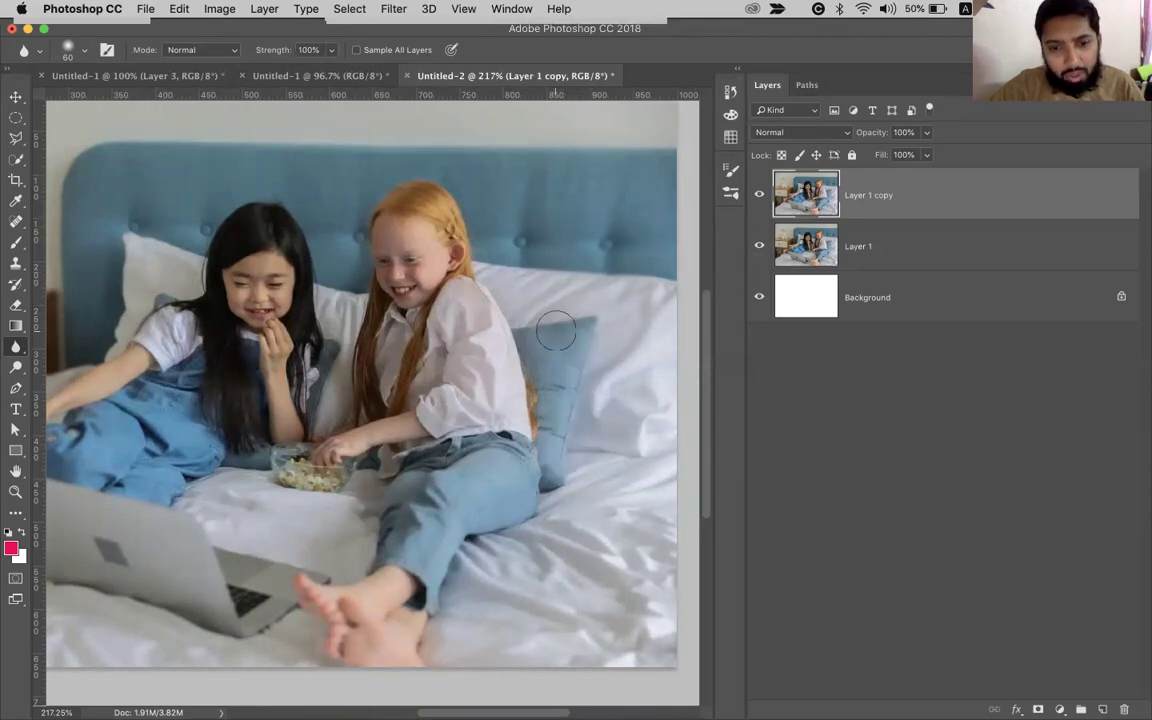
scroll(558, 502, "left", 4)
scroll(556, 497, "right", 2)
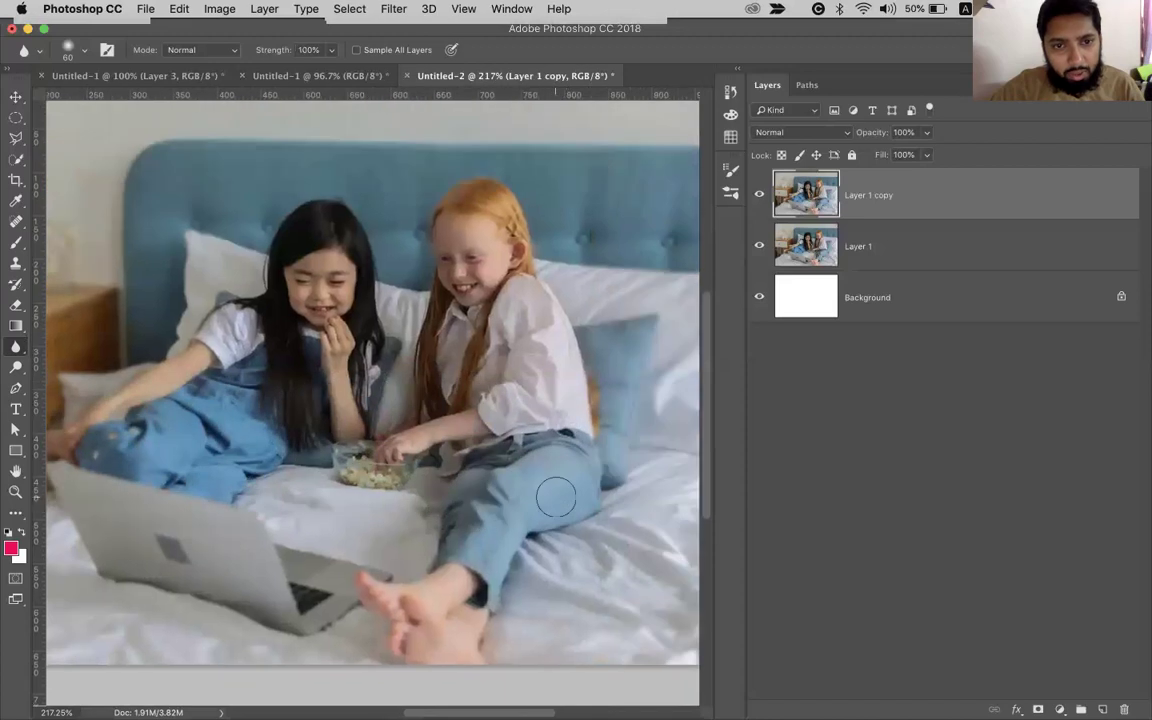
scroll(556, 497, "down", 2)
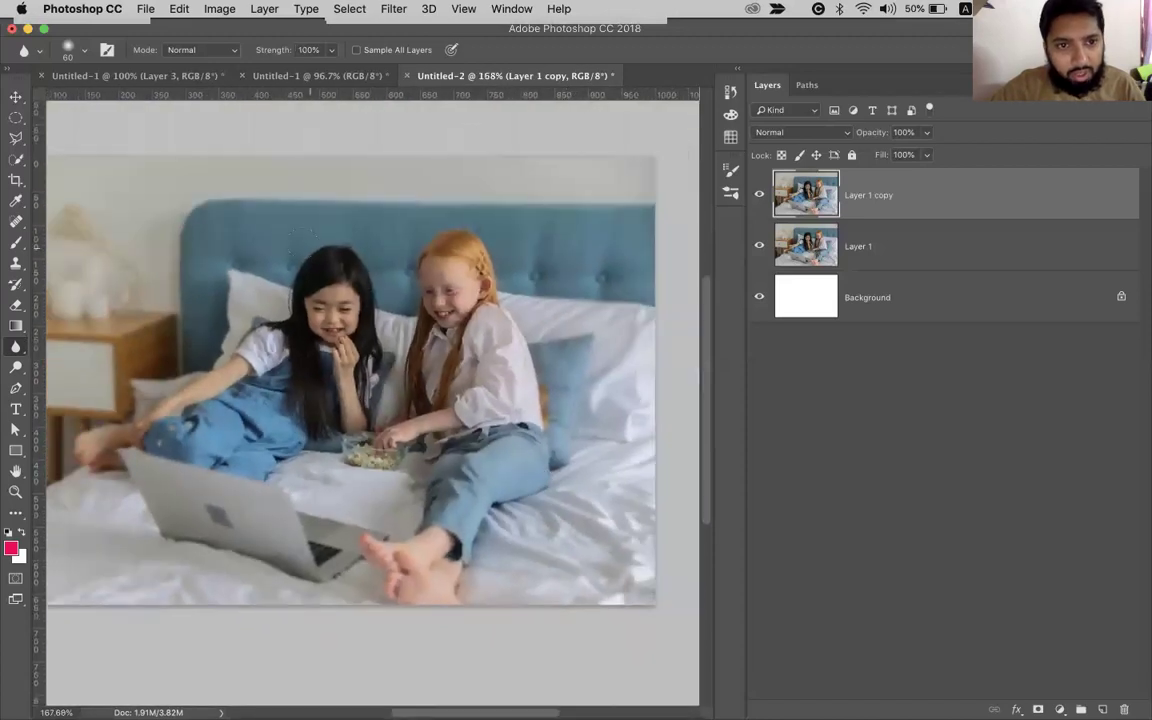
Enlarge the blur brush to 150 pixels and blur the blue headboard on Layer 1 copy.
key("bracketright")
key("bracketright")
key("bracketright")
key("bracketright")
key("bracketright")
key("bracketright")
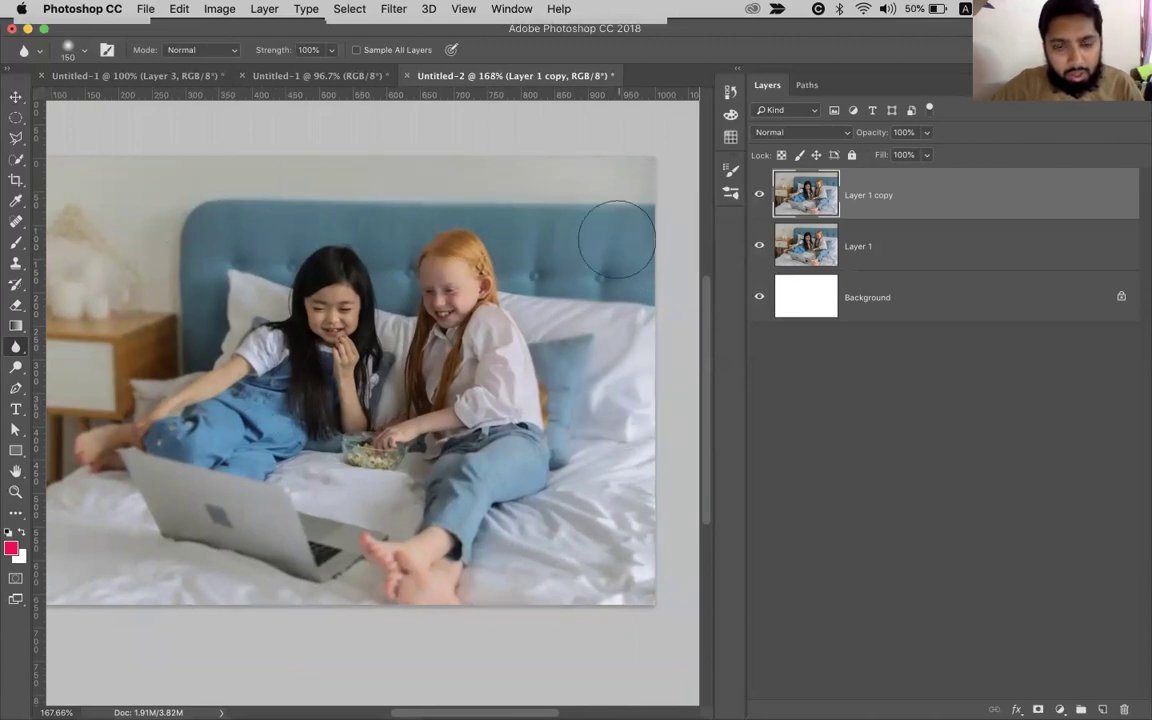
scroll(543, 405, "left", 3)
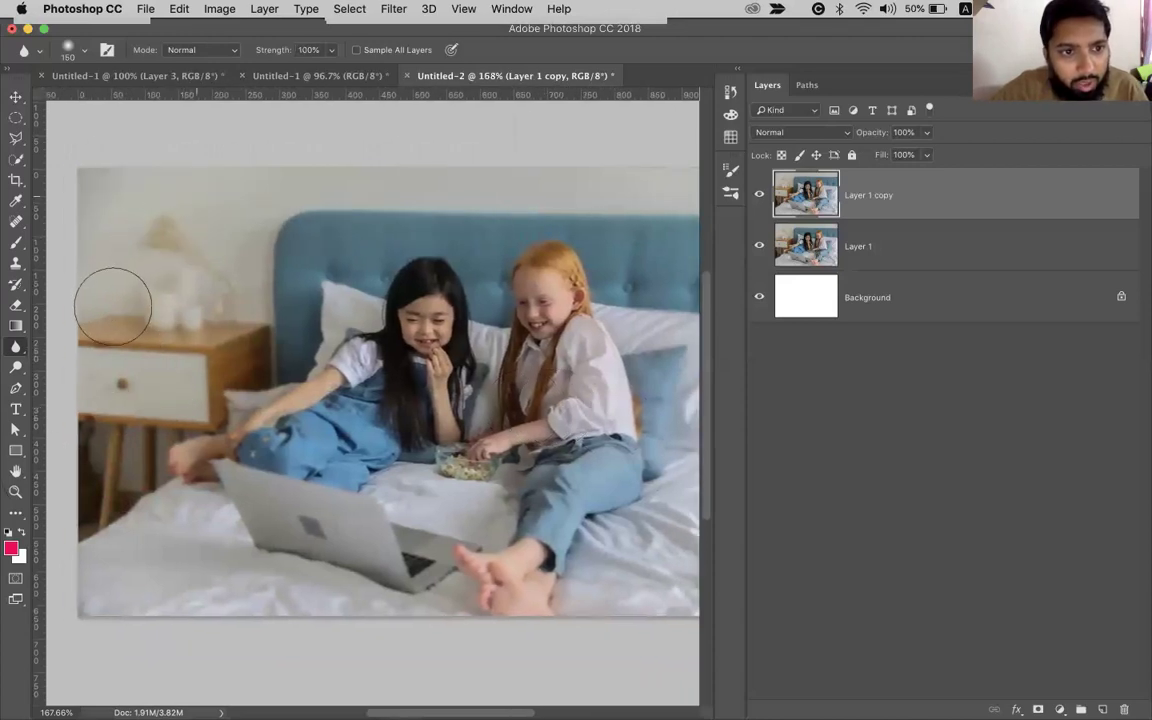
Compare the blurred Layer 1 copy with the original photo around the nightstand by toggling the copy's visibility.
left_click(16, 599)
scroll(342, 360, "right", 5)
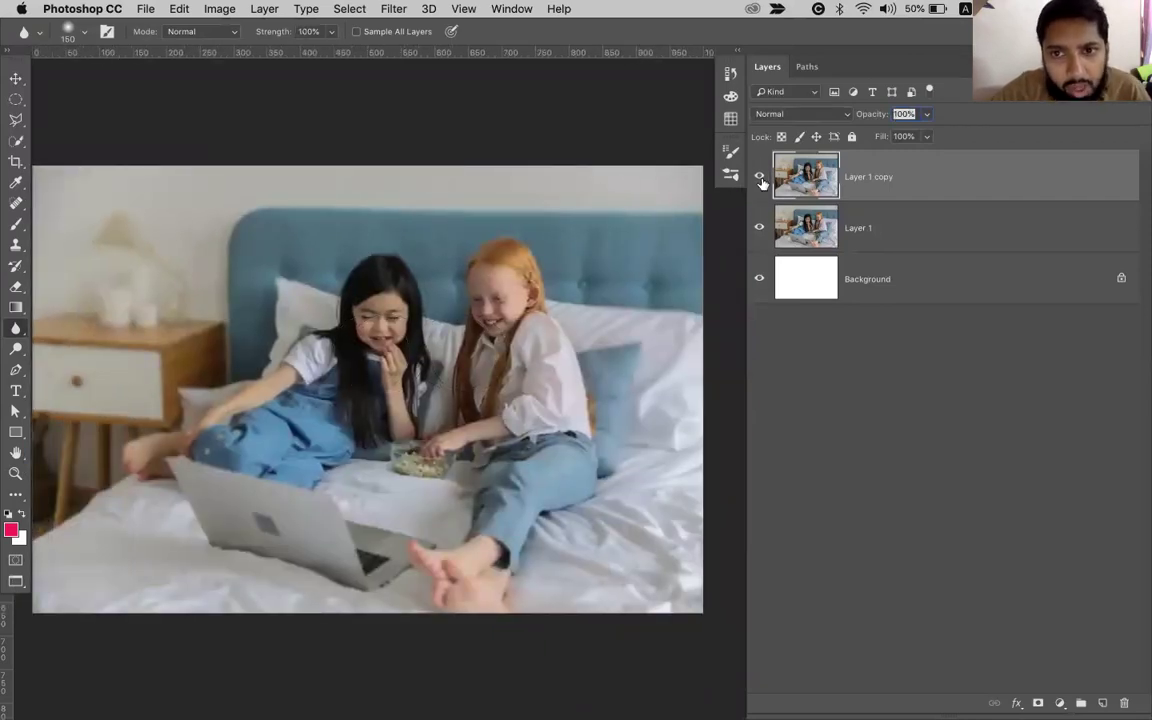
scroll(550, 250, "left", 3)
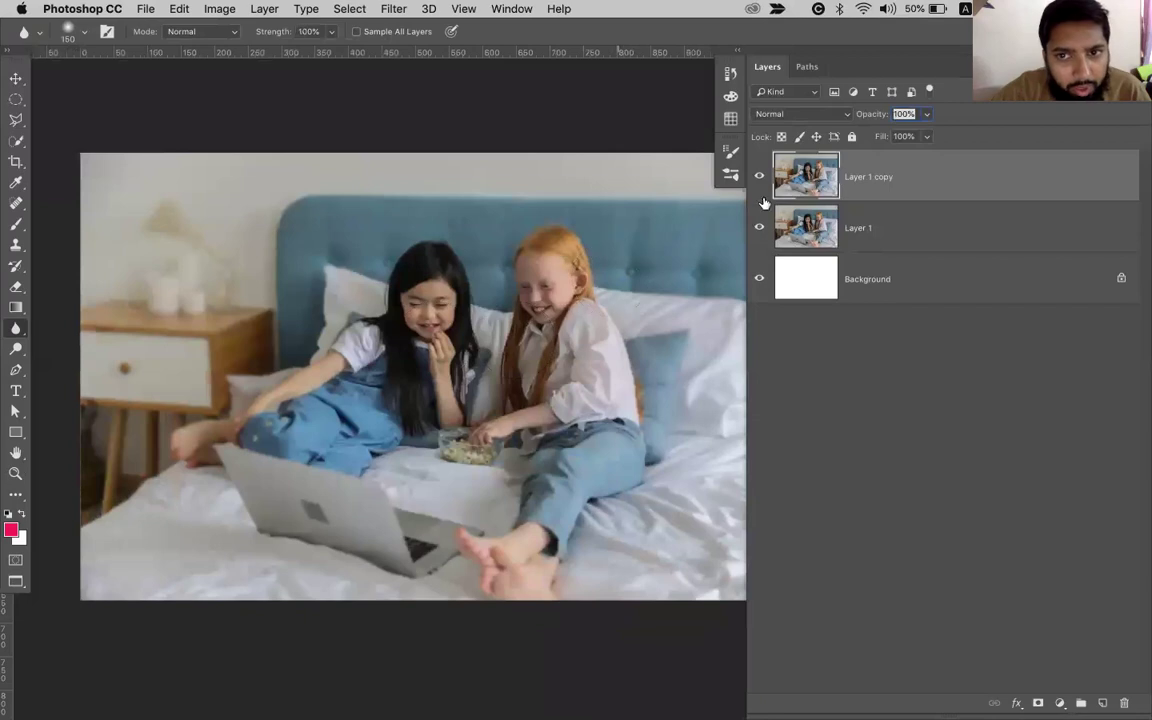
left_click(759, 178)
left_click(759, 178)
scroll(510, 365, "up", 5)
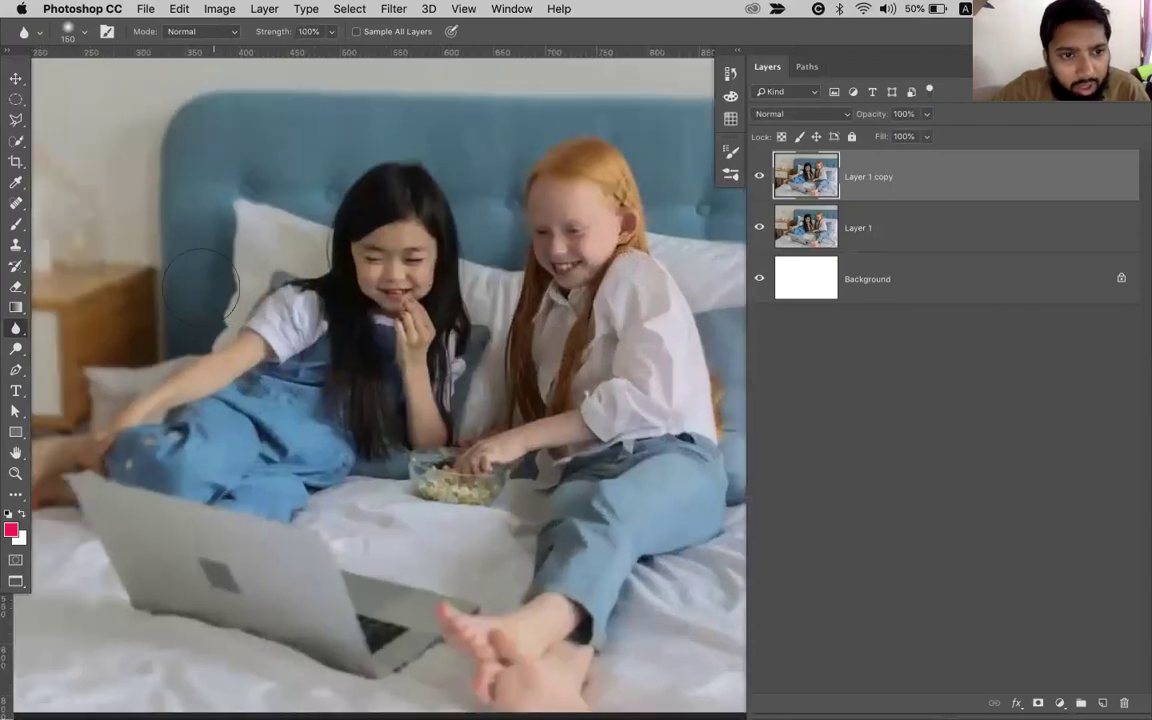
scroll(205, 285, "left", 10)
left_click(759, 180)
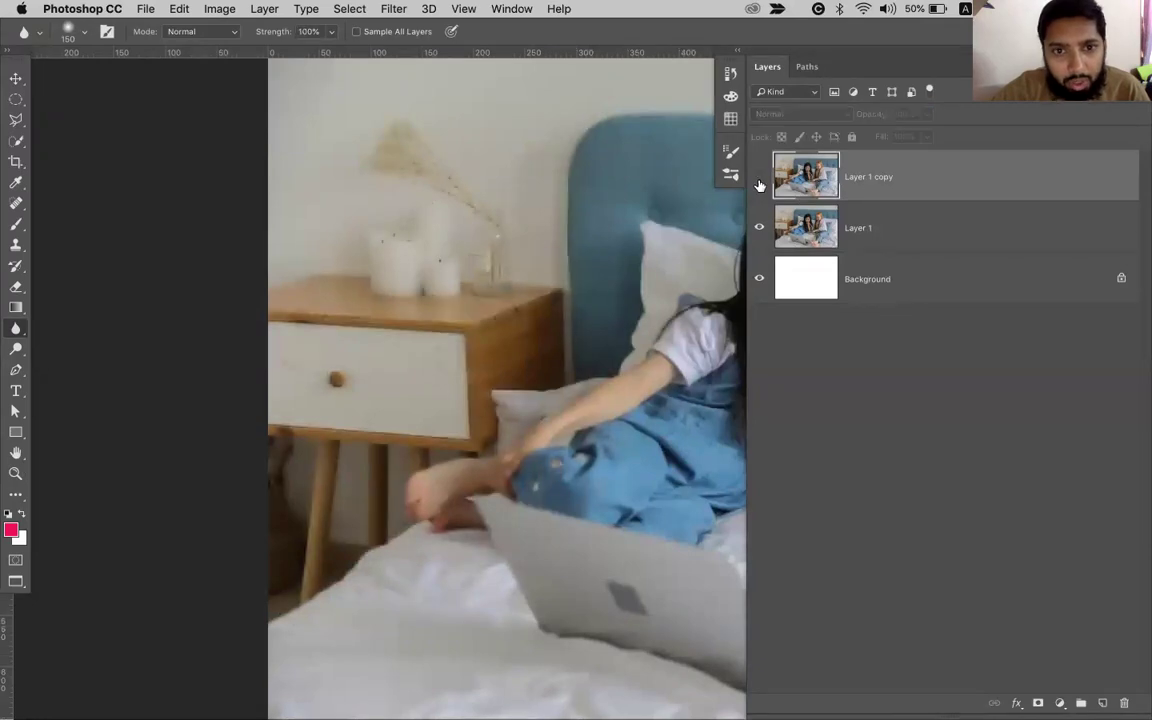
left_click(759, 179)
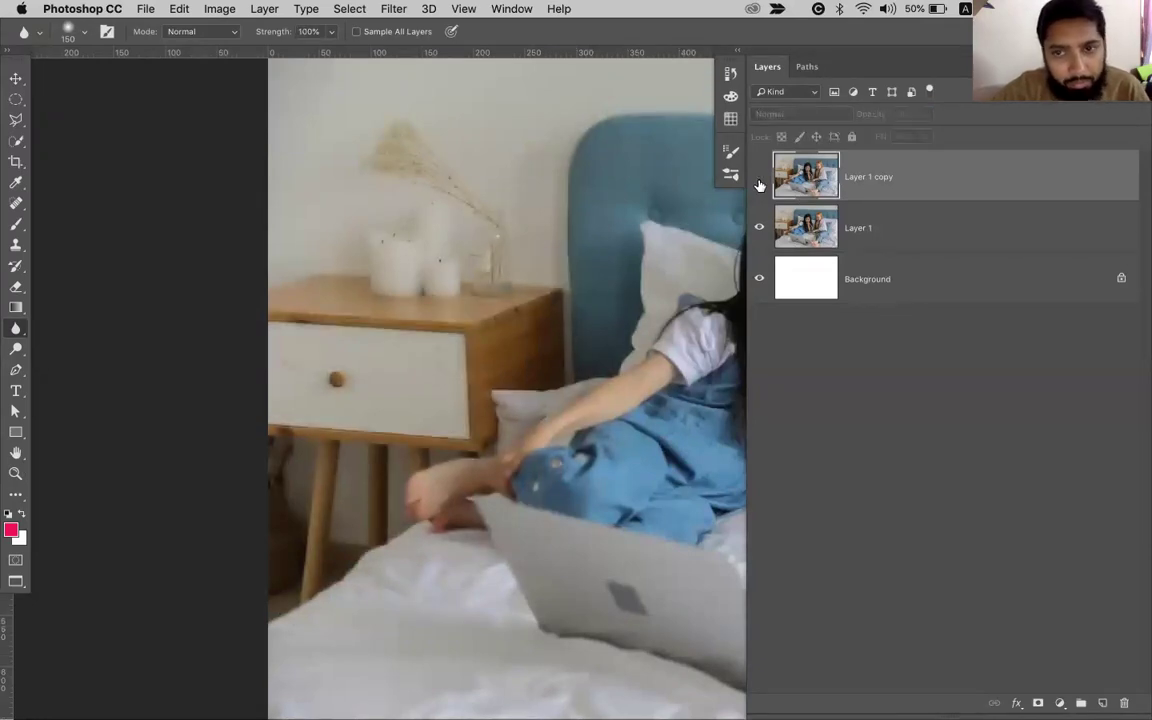
left_click(759, 186)
left_click(759, 186)
left_click(759, 180)
left_click(759, 183)
left_click(759, 183)
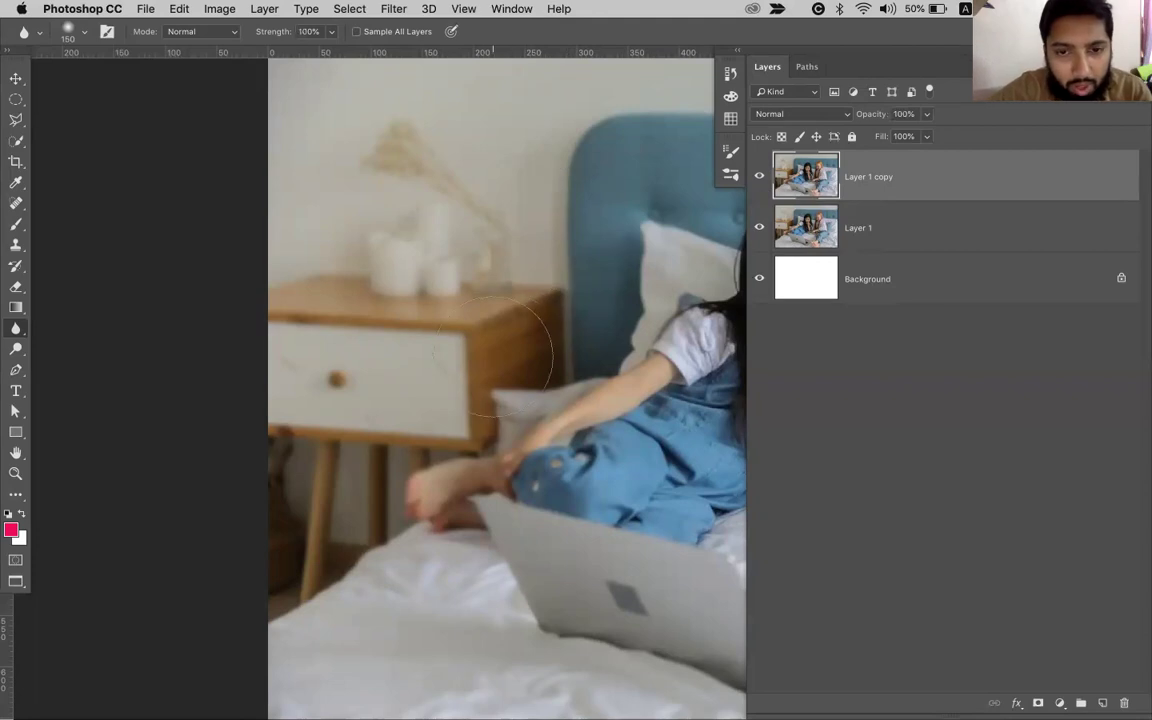
Examine the whole blurred photo in full-screen mode and return to the standard screen mode.
key("super+minus")
key("f")
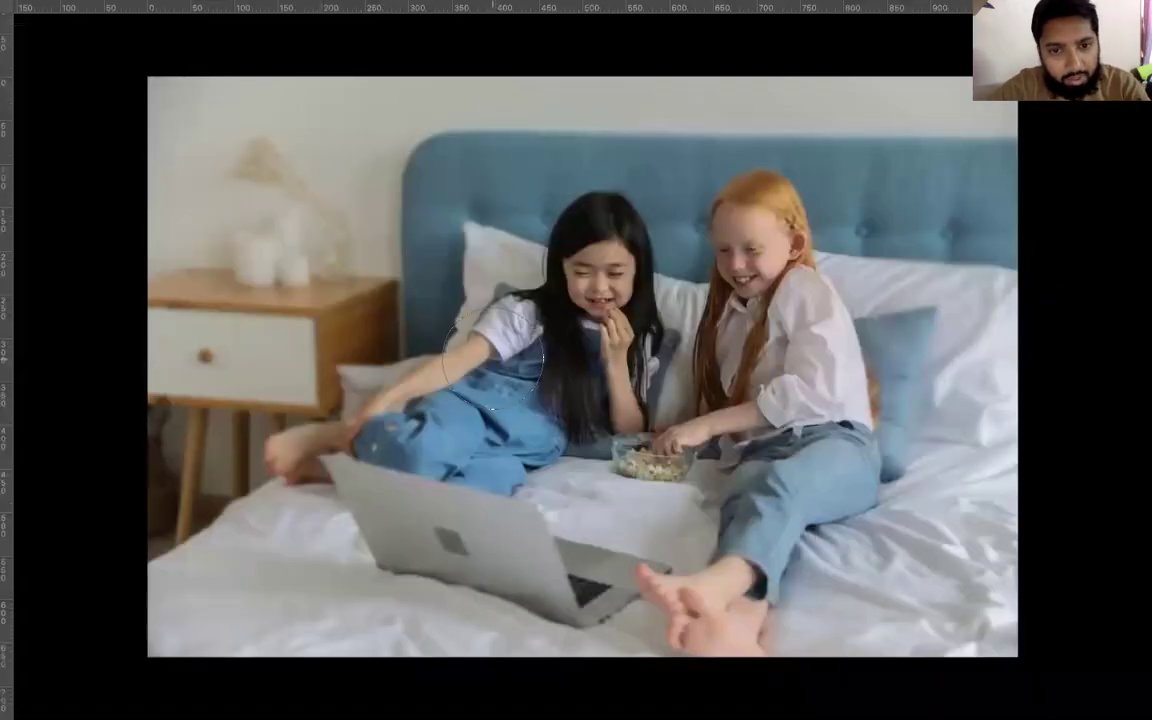
key("f")
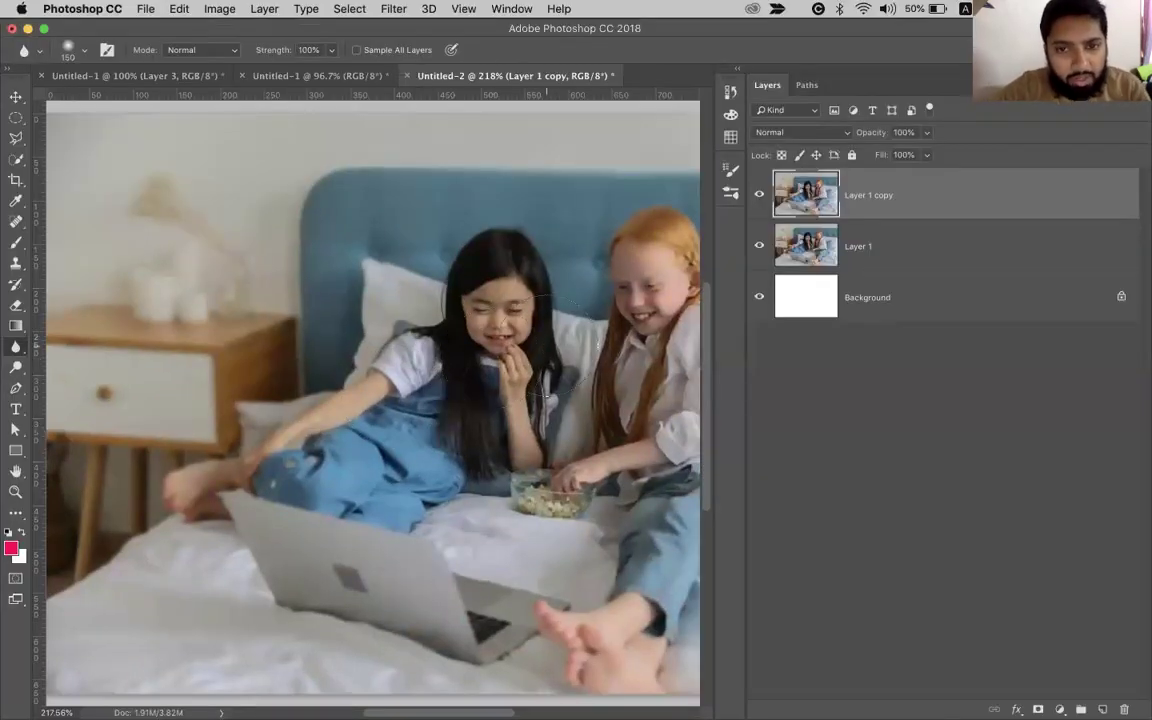
scroll(545, 340, "up", 3)
scroll(545, 340, "left", 1)
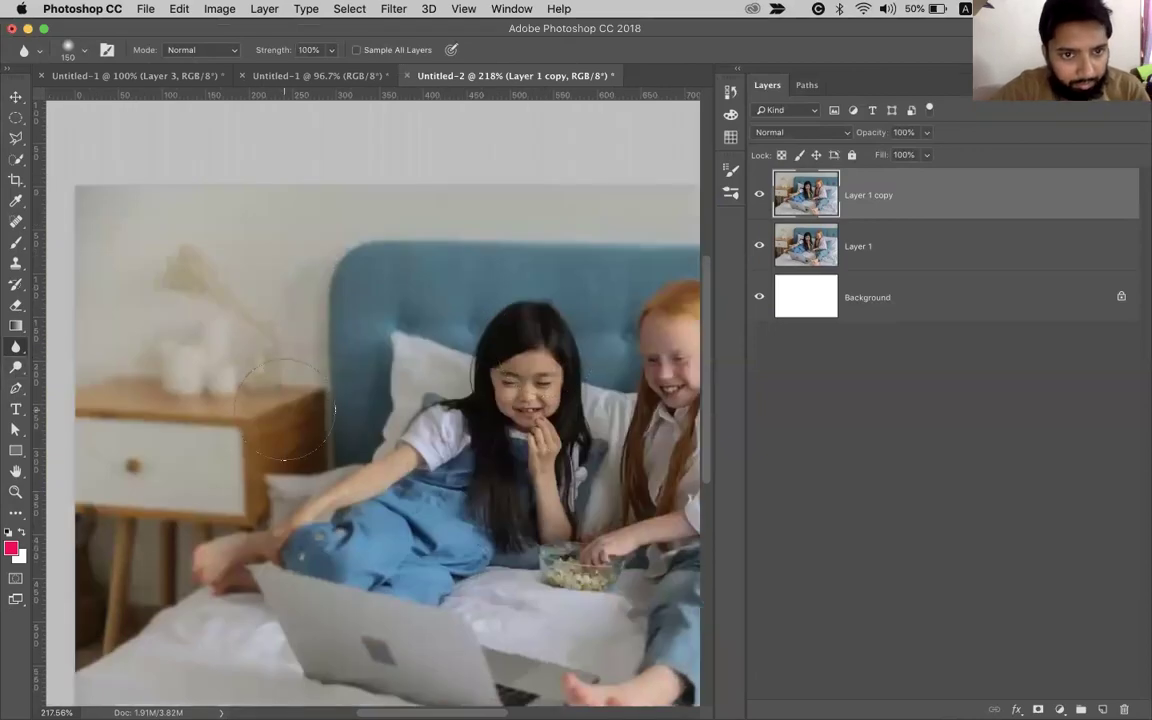
scroll(290, 410, "down", 3)
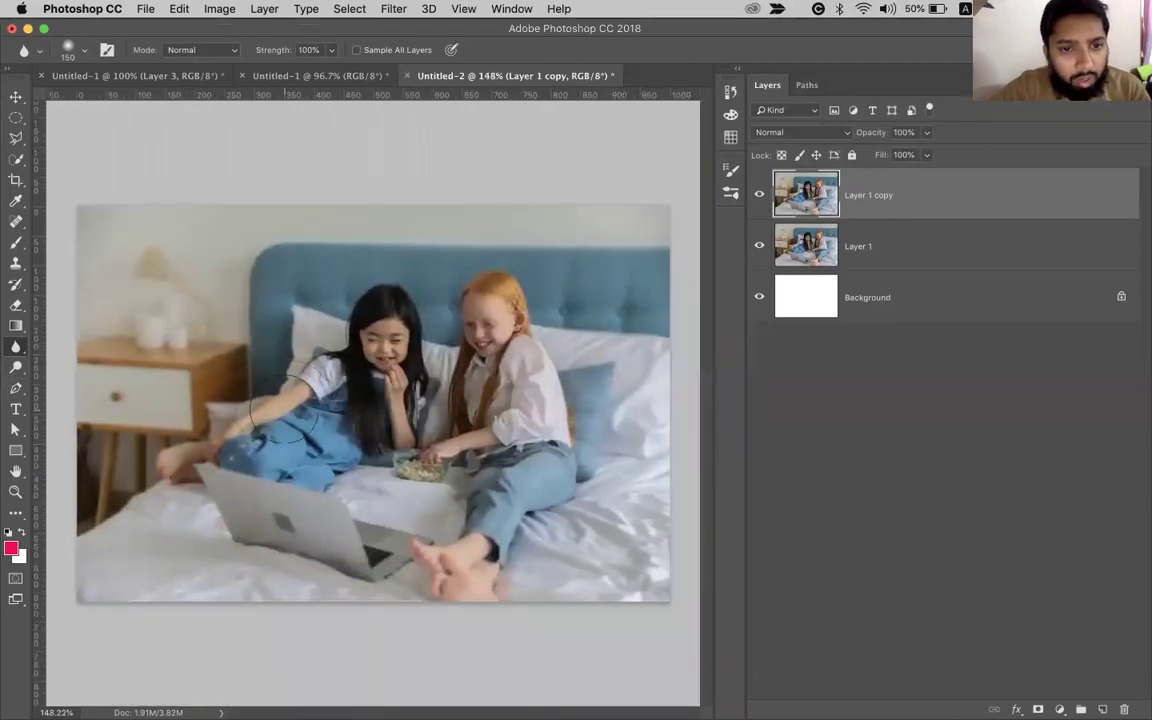
Hide Layer 1 copy, select Layer 1 and activate the Sharpen tool.
left_click(759, 195)
left_click(790, 247)
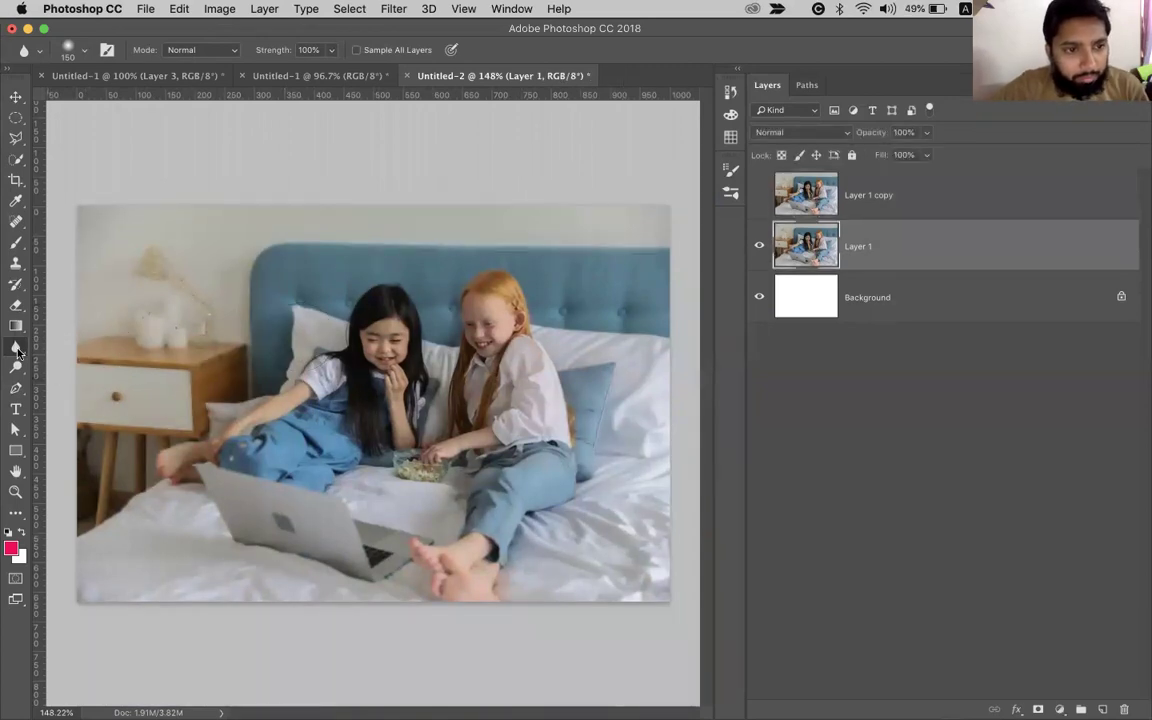
left_click(17, 349)
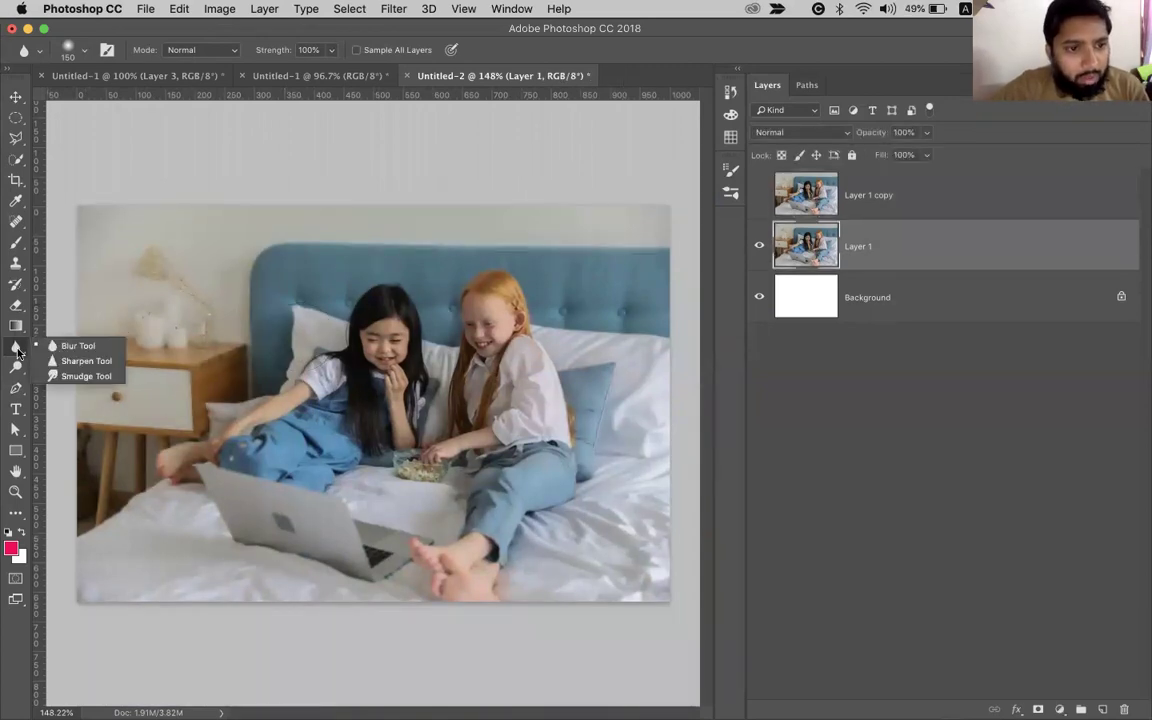
left_click(72, 364)
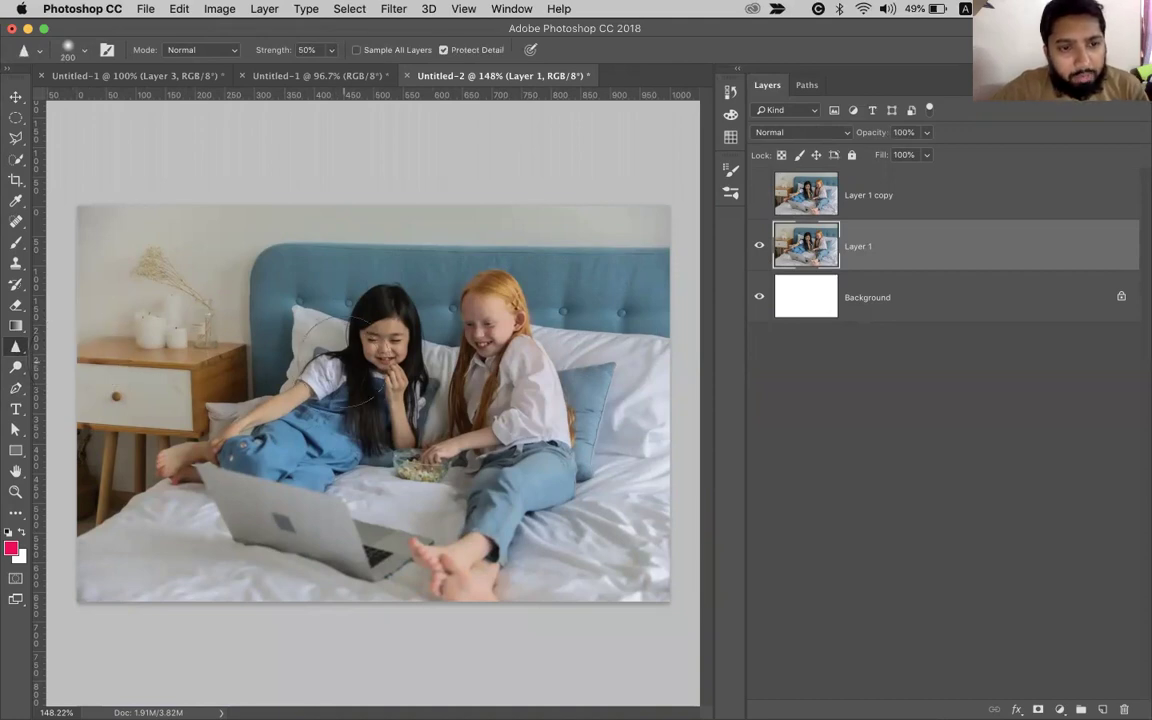
Enlarge the Sharpen tool's brush to 250 pixels and duplicate Layer 1.
scroll(368, 404, "up", 2)
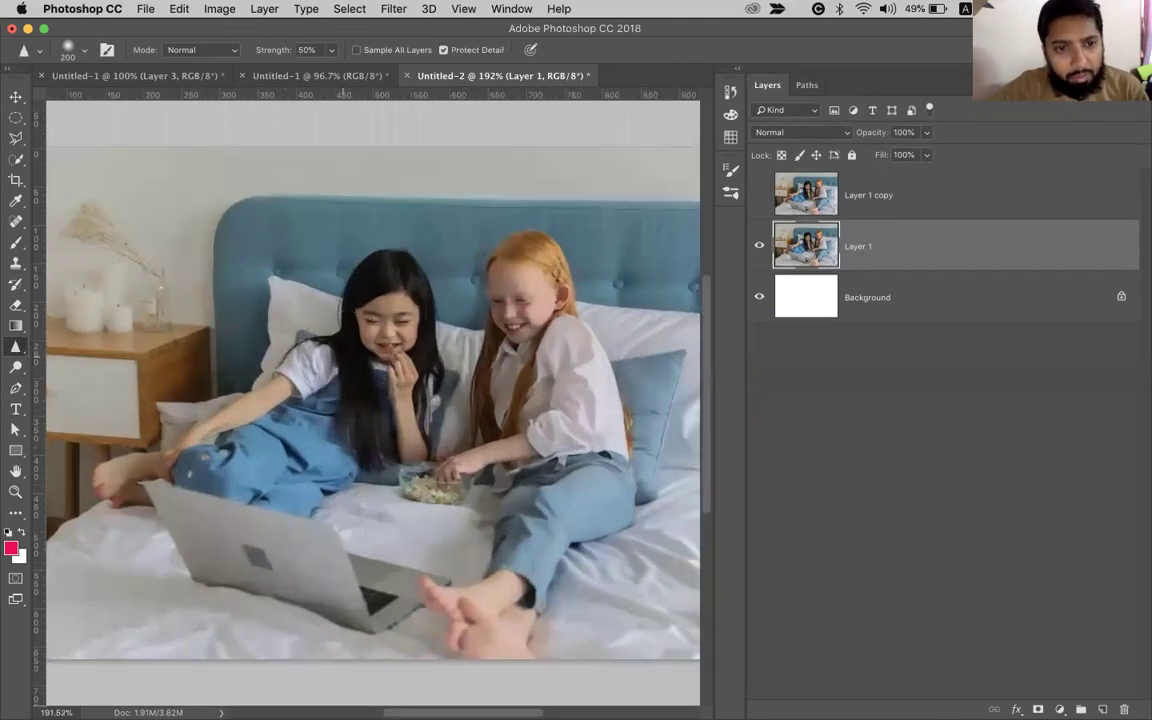
scroll(365, 350, "up", 3)
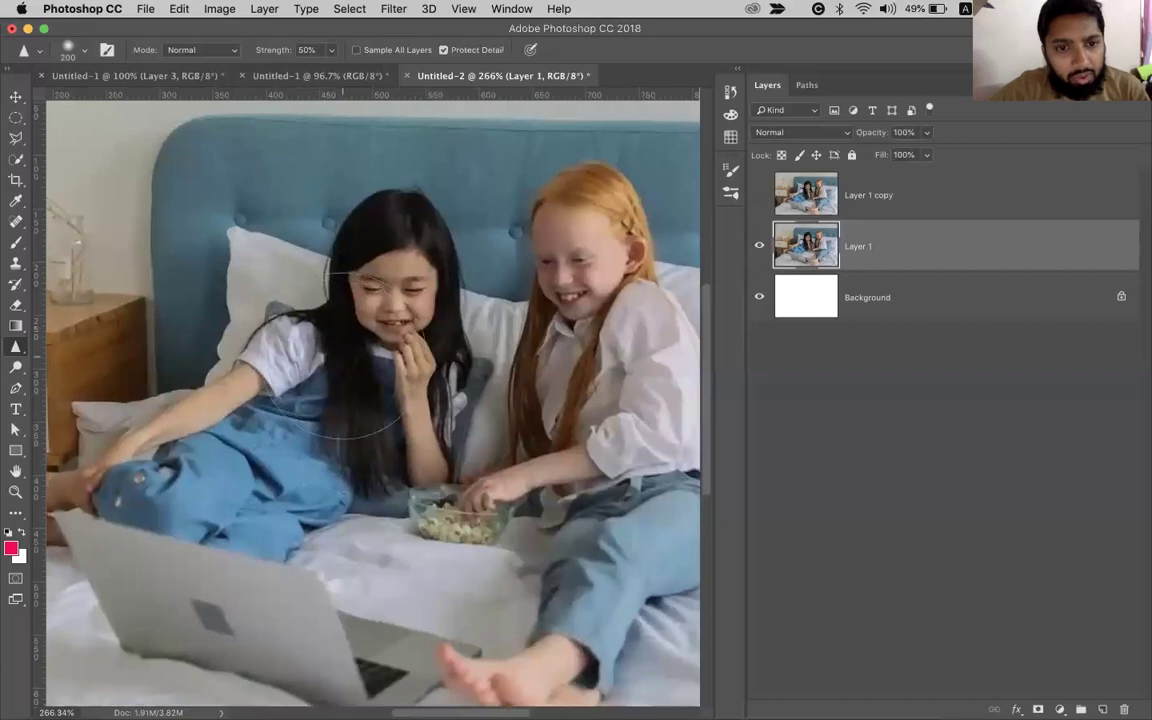
scroll(365, 355, "up", 1)
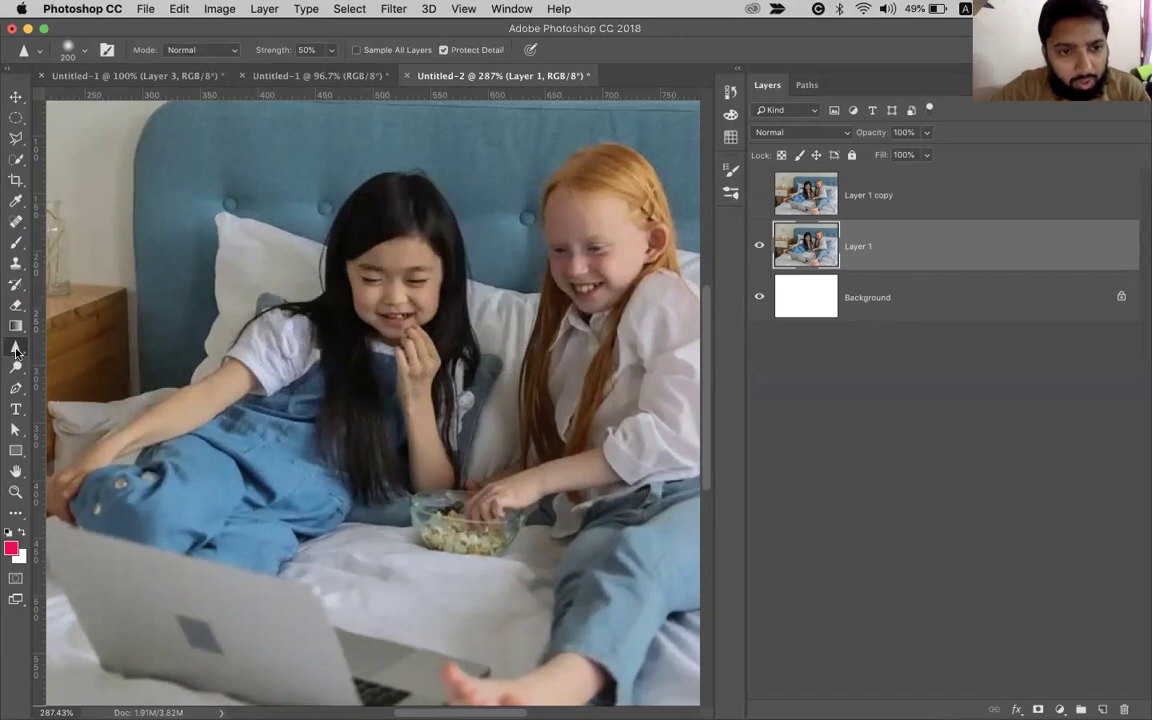
scroll(315, 250, "down", 2)
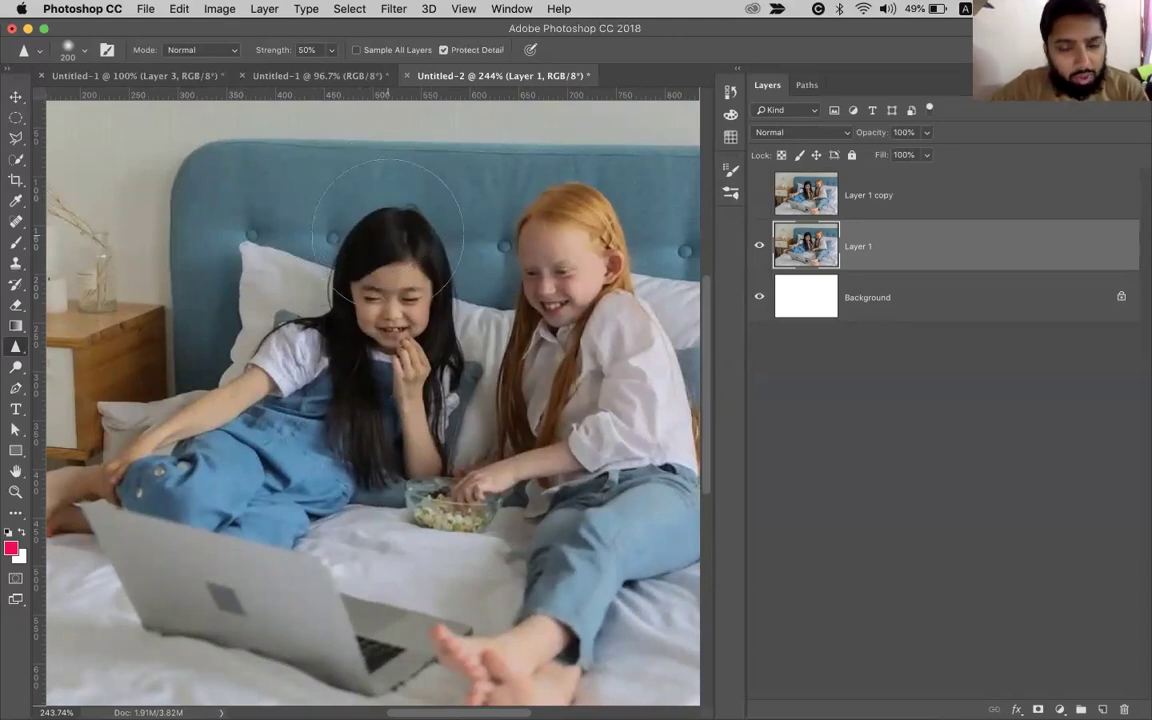
key("bracketright")
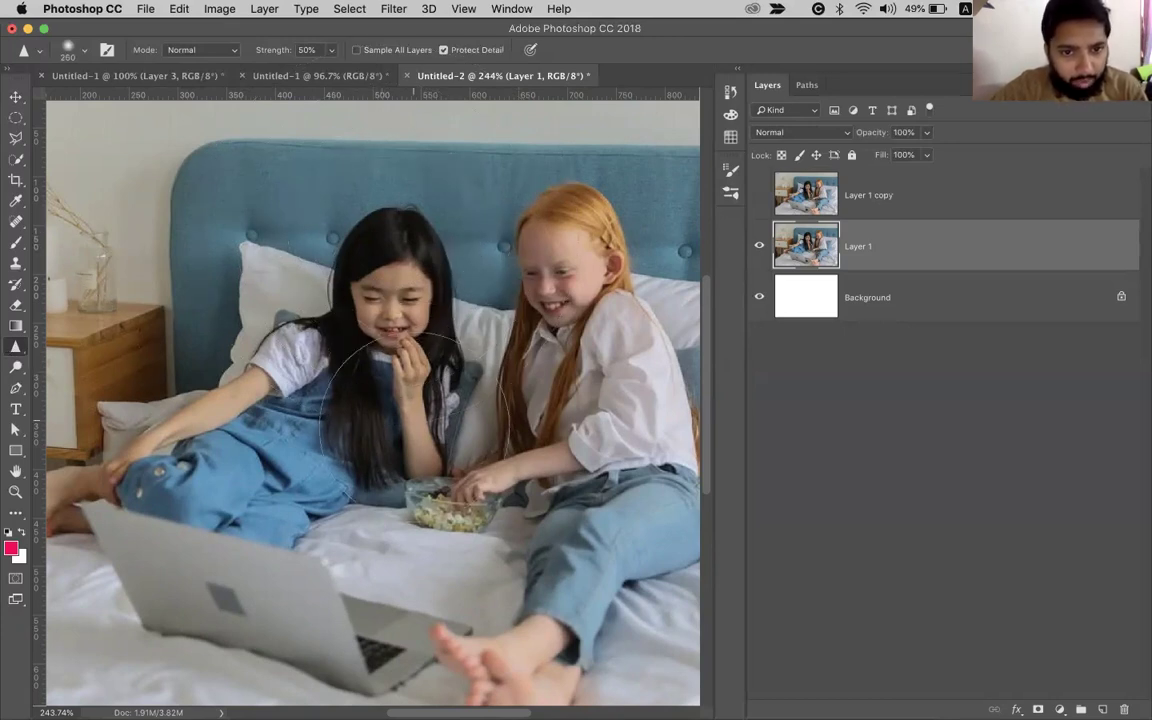
scroll(380, 291, "up", 3)
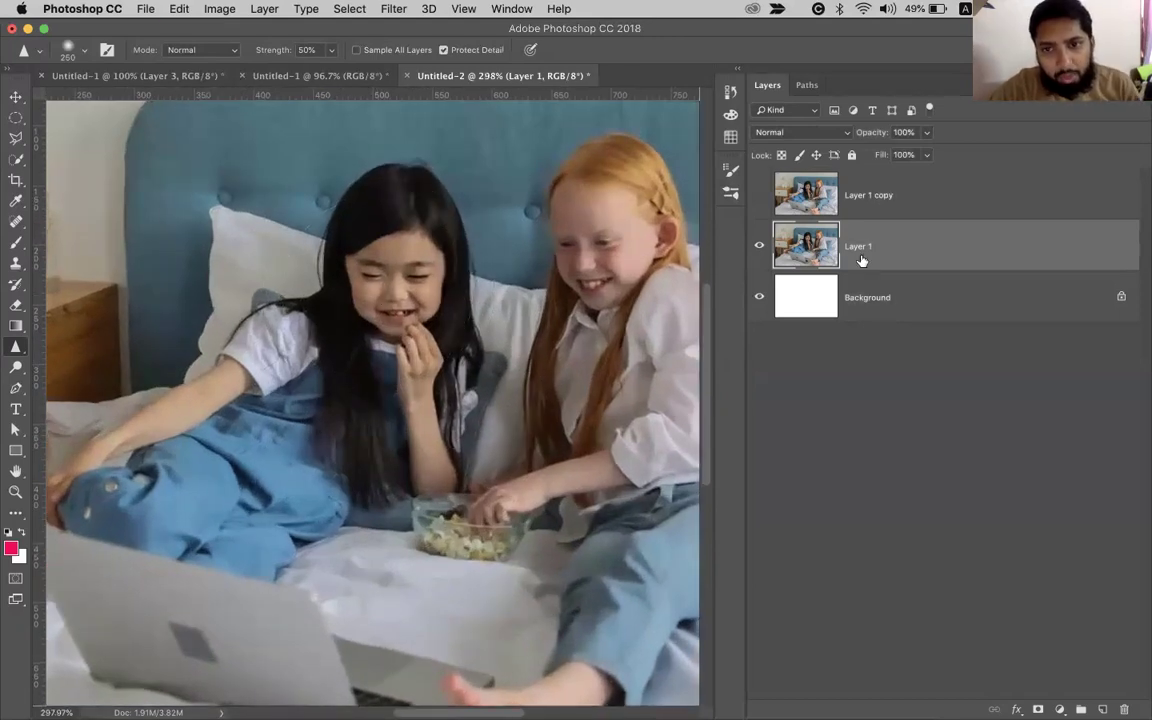
key("super+j")
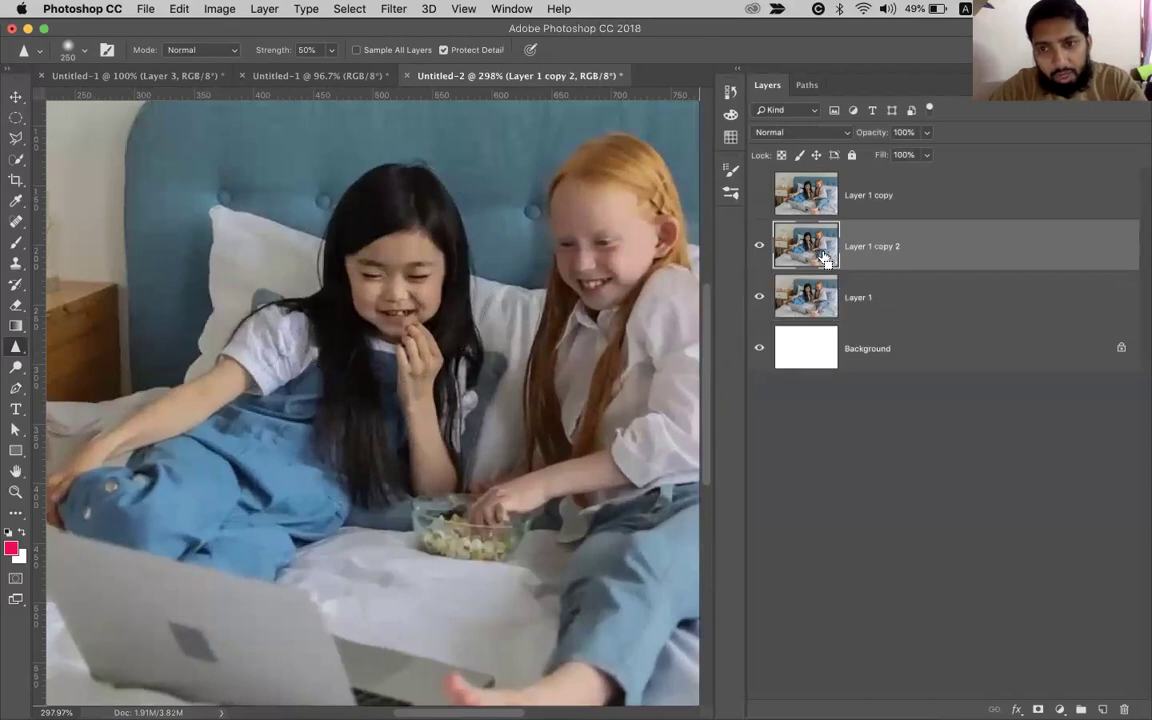
Enlarge the Sharpen tool's brush to 500 pixels for the Layer 1 copy 2 photo.
left_click(757, 248)
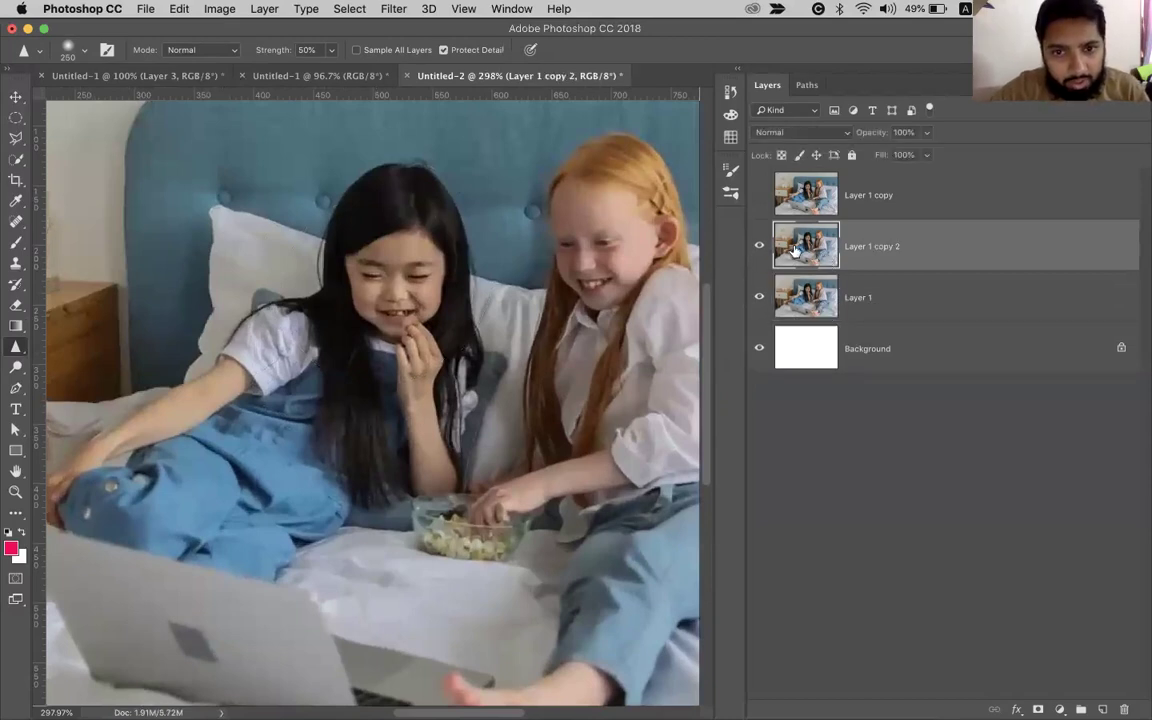
key("bracketright")
key("bracketright")
key("bracketright")
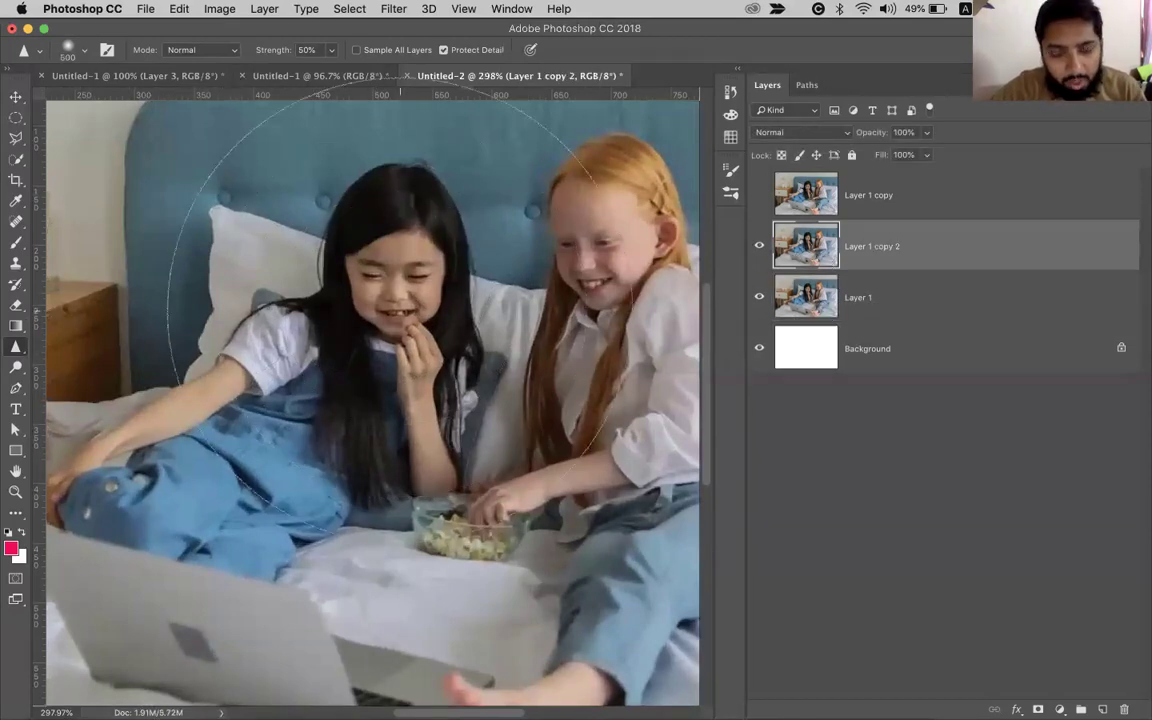
Switch to Chrome and open the Pexels photo of a woman and two children sharing a tablet in an armchair.
key("super+Tab")
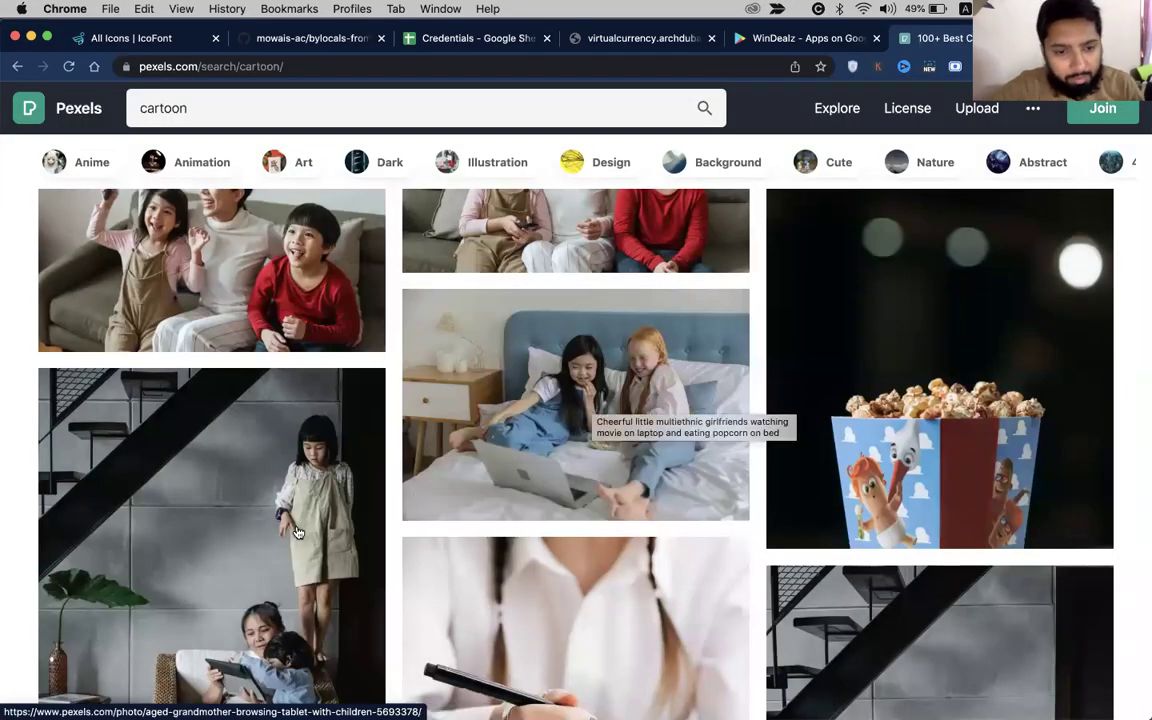
scroll(583, 490, "down", 3)
scroll(583, 490, "down", 4)
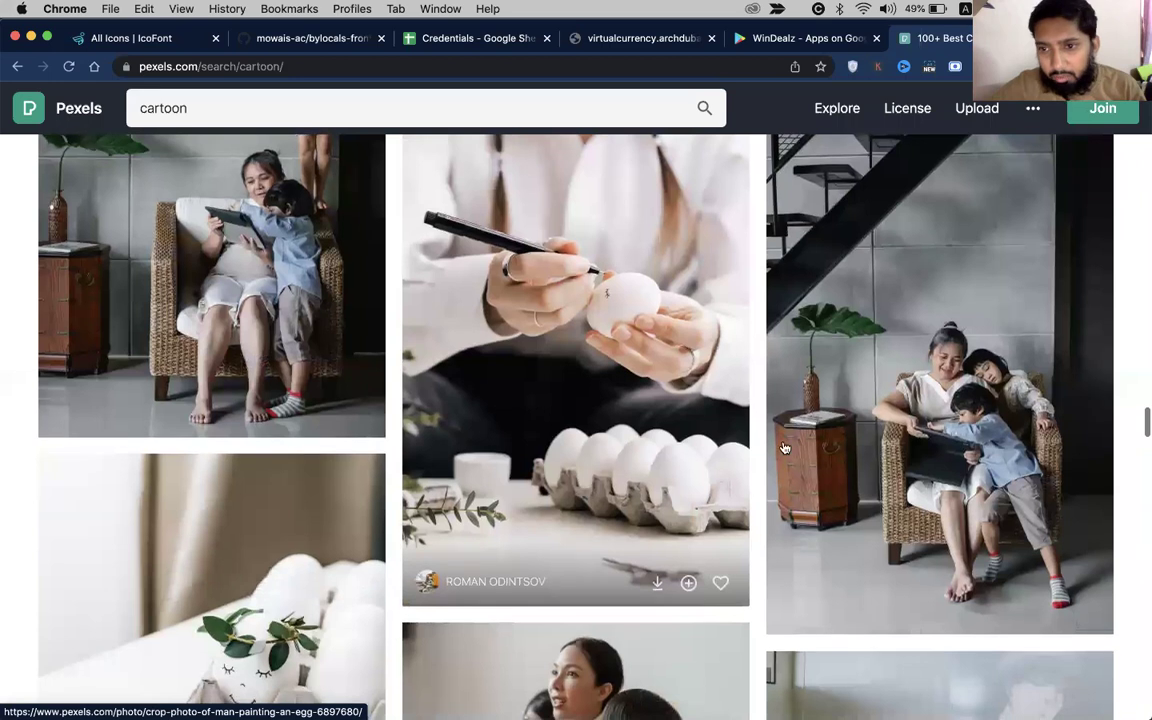
left_click(918, 453)
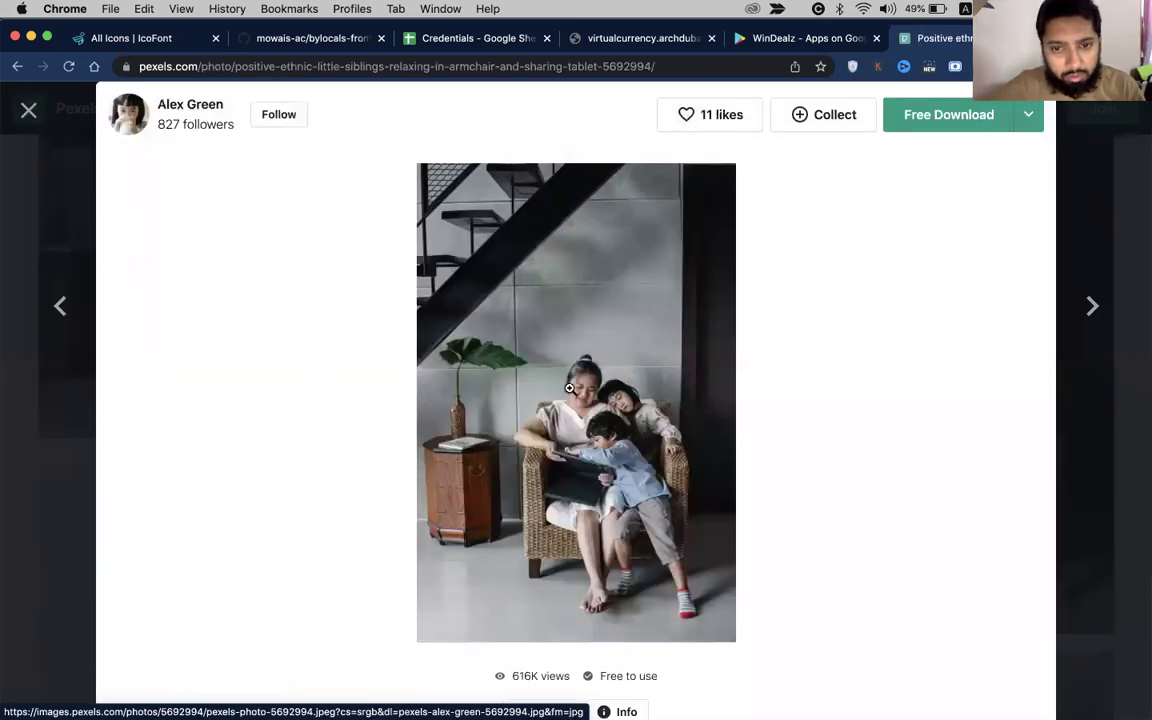
Enlarge the armchair photo in its preview and copy the image.
left_click(1031, 114)
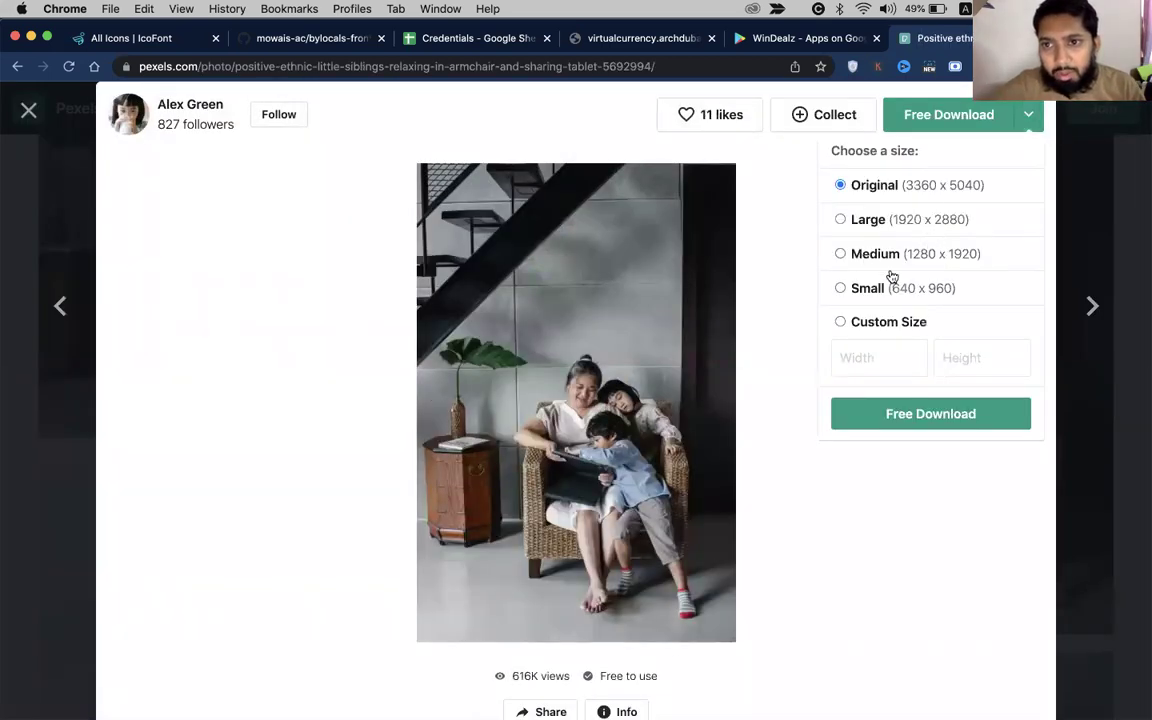
left_click(558, 399)
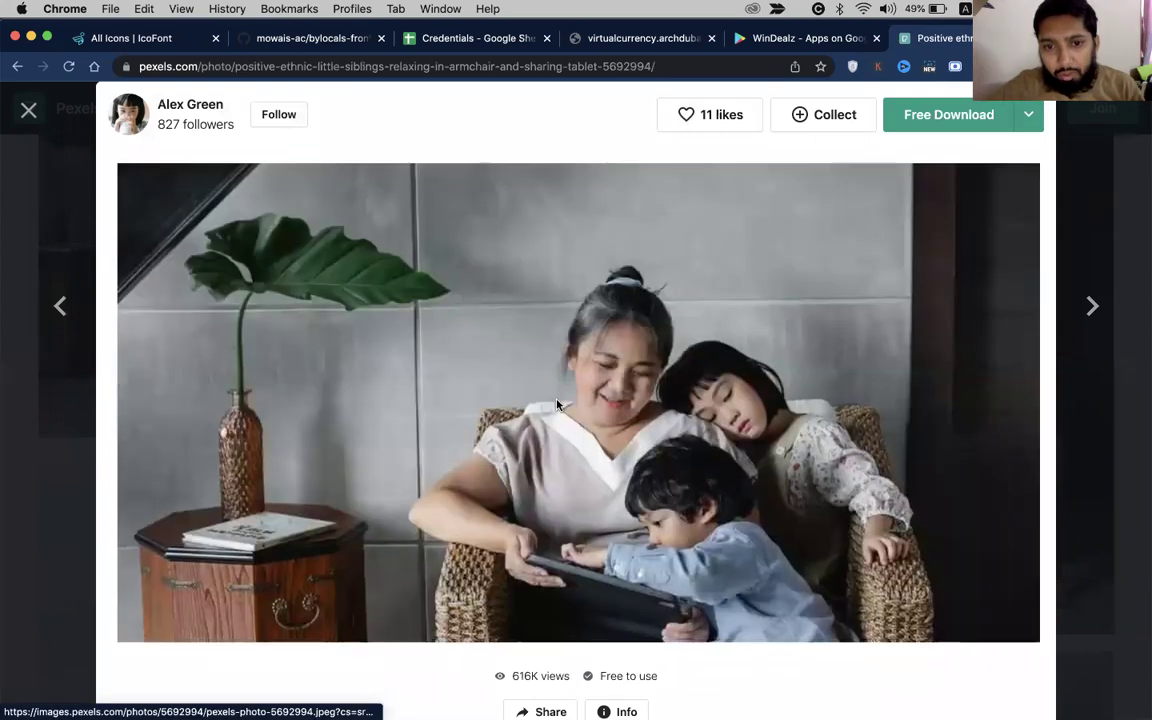
right_click(558, 399)
left_click(604, 574)
Switch back to Photoshop and paste the copied photo into a new document.
key("super+Tab")
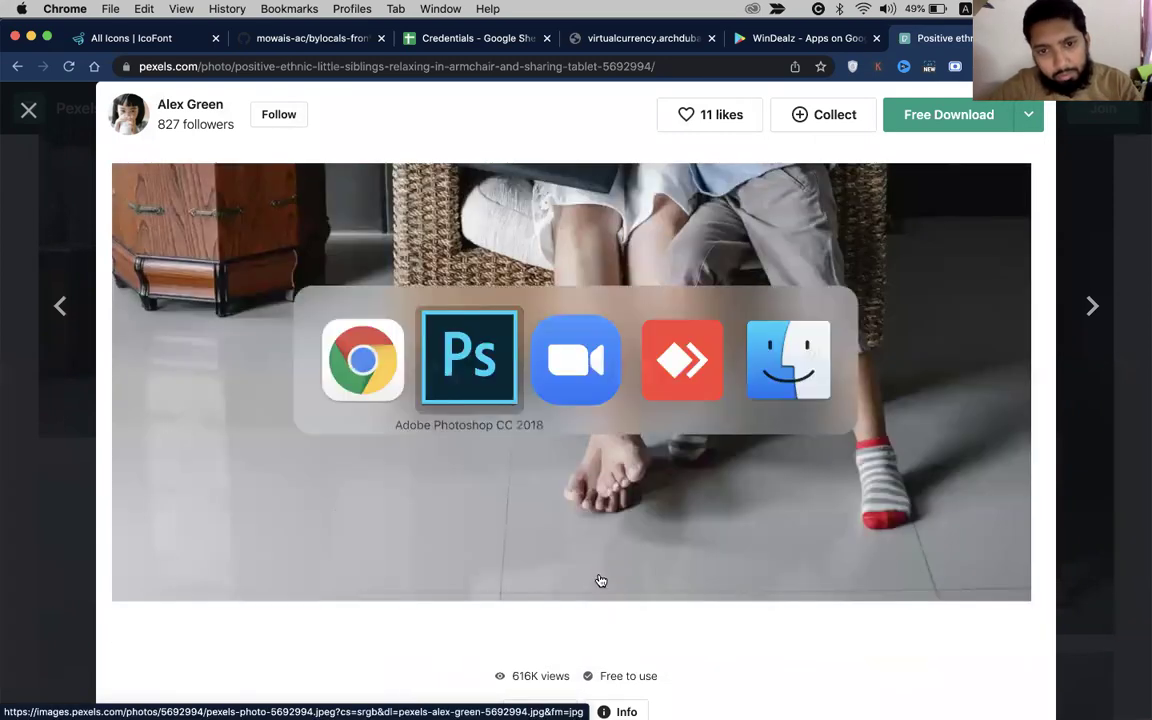
key("super+n")
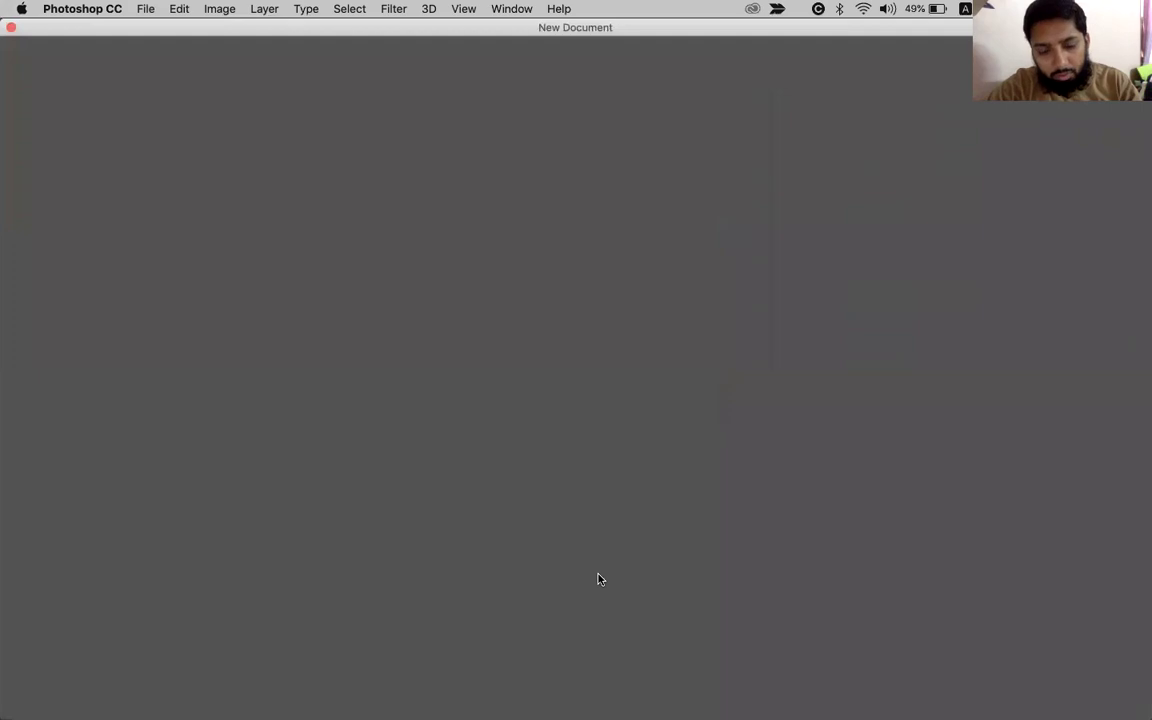
key("Return")
key("super+v")
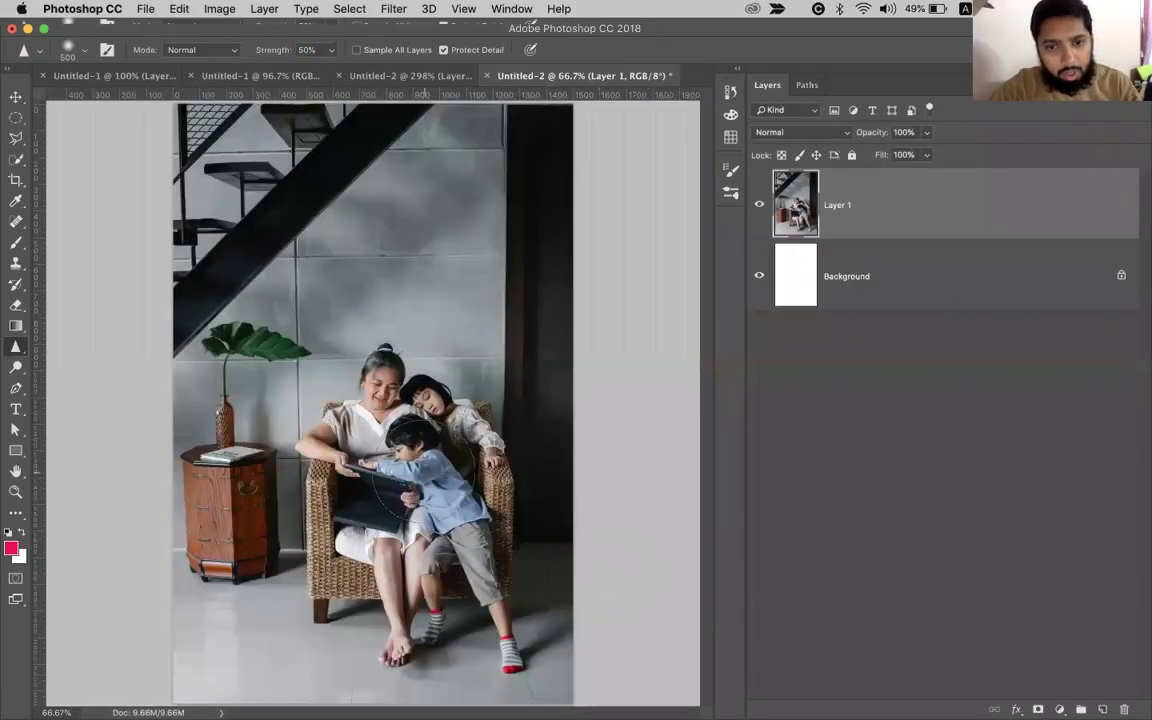
Duplicate the pasted photo's Layer 1.
key("super+plus")
scroll(331, 348, "up", 6)
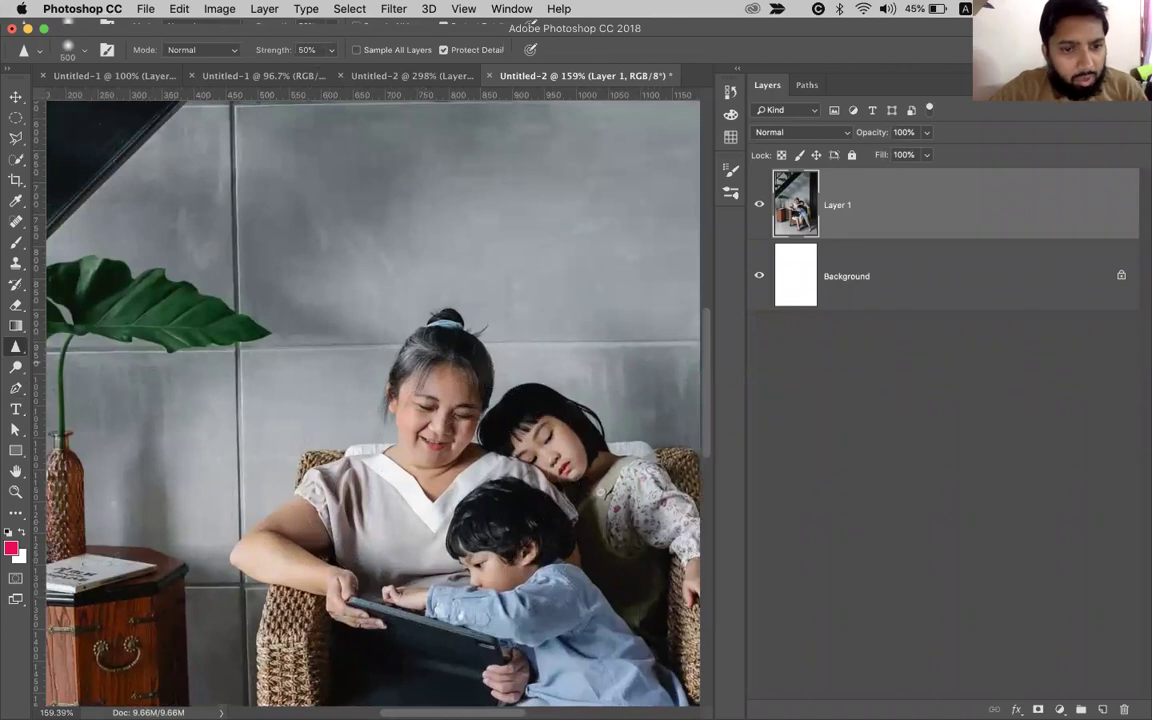
key("super+j")
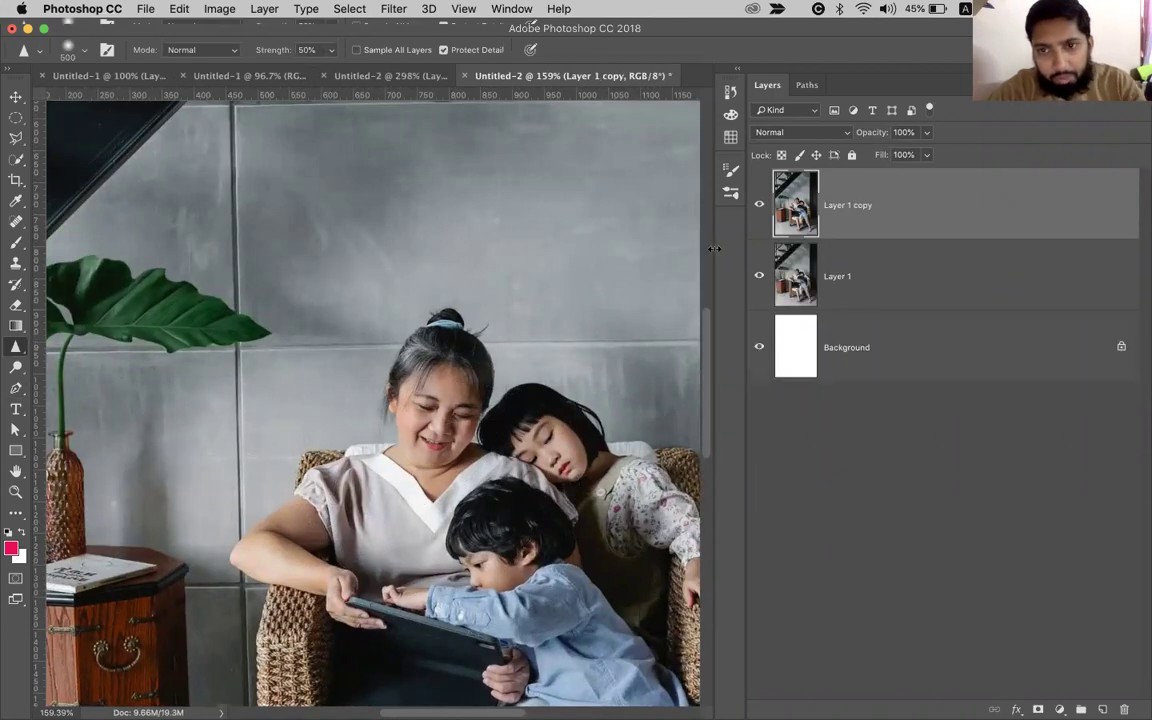
Set the Sharpen tool's strength to 93%.
scroll(460, 370, "left", 5)
scroll(460, 370, "right", 10)
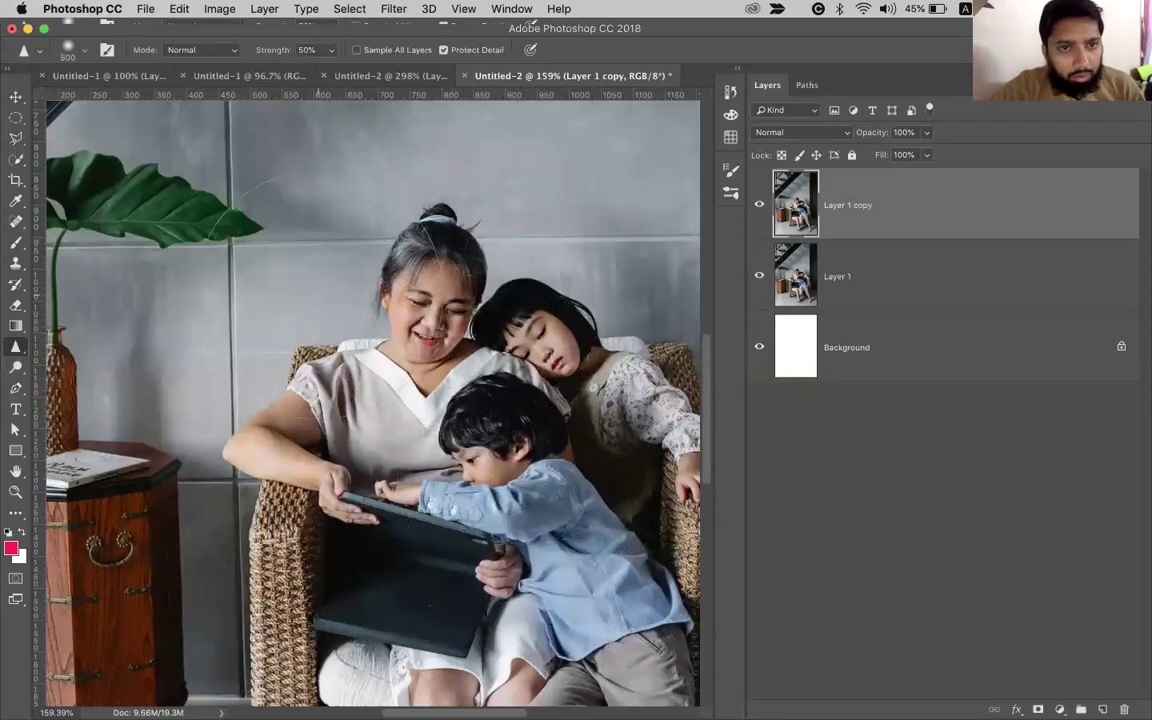
left_click(330, 54)
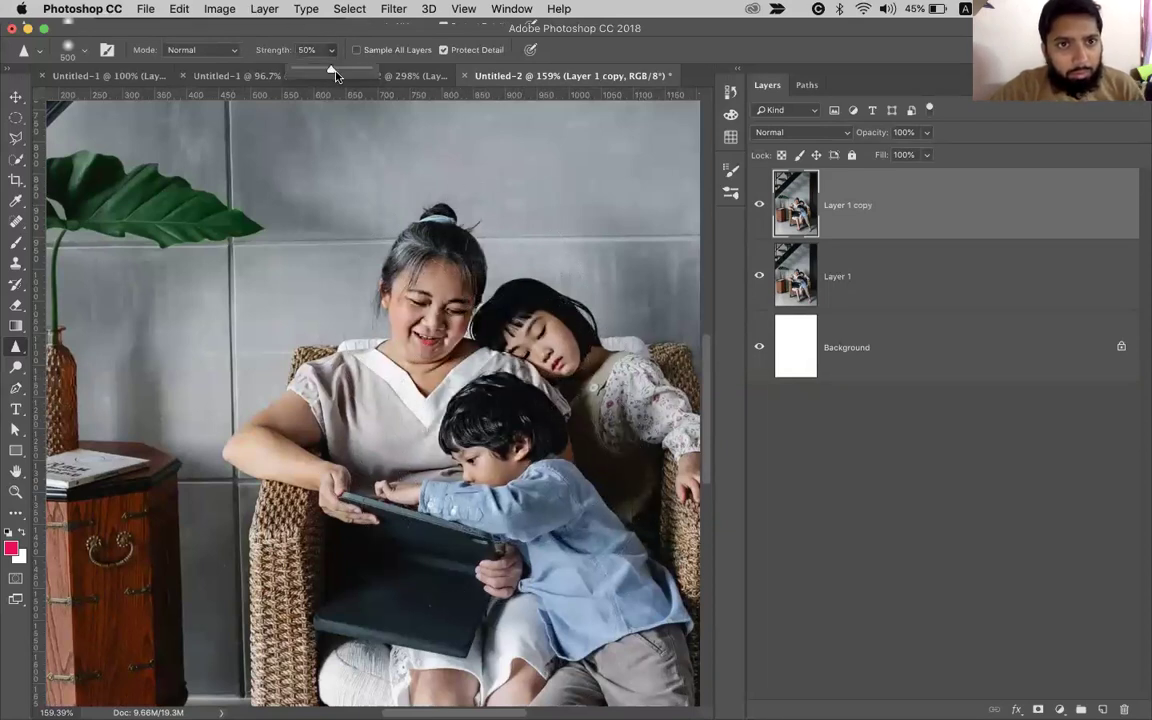
left_click_drag(338, 75, 370, 70)
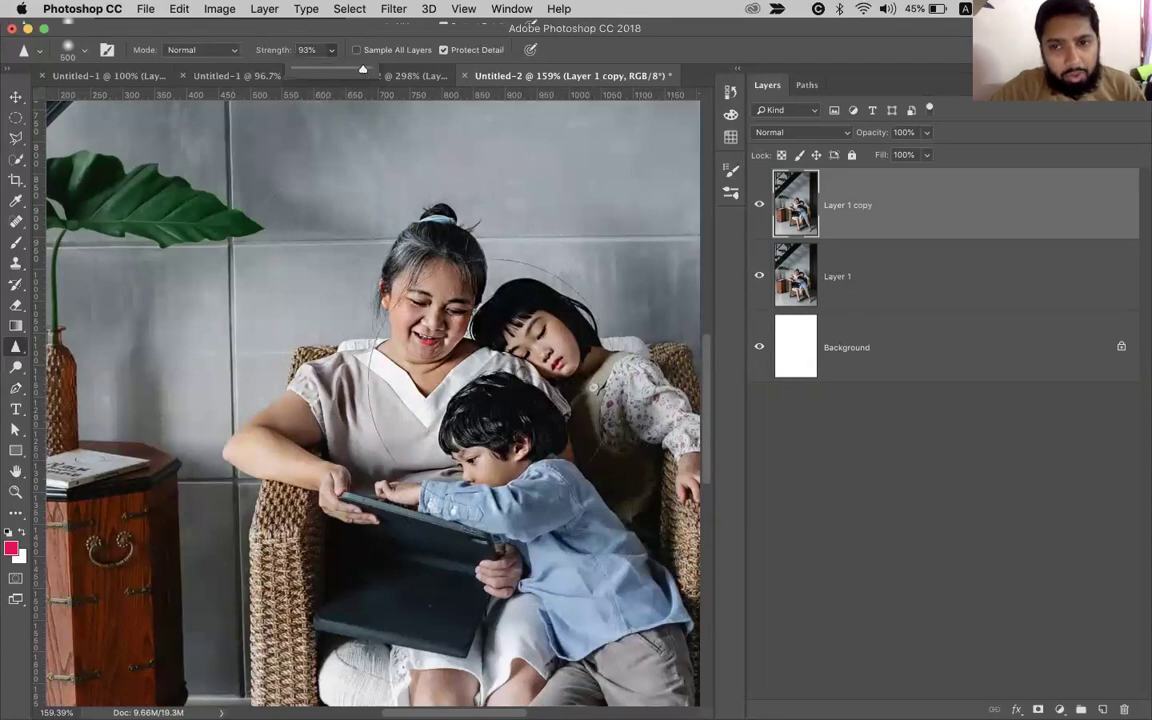
Sharpen the woman, the boy, the tablet and the wicker armchair on Layer 1 copy.
mouse_move(481, 461)
left_mouse_down()
mouse_move(440, 410)
mouse_move(445, 420)
left_mouse_up()
scroll(445, 420, "down", 3)
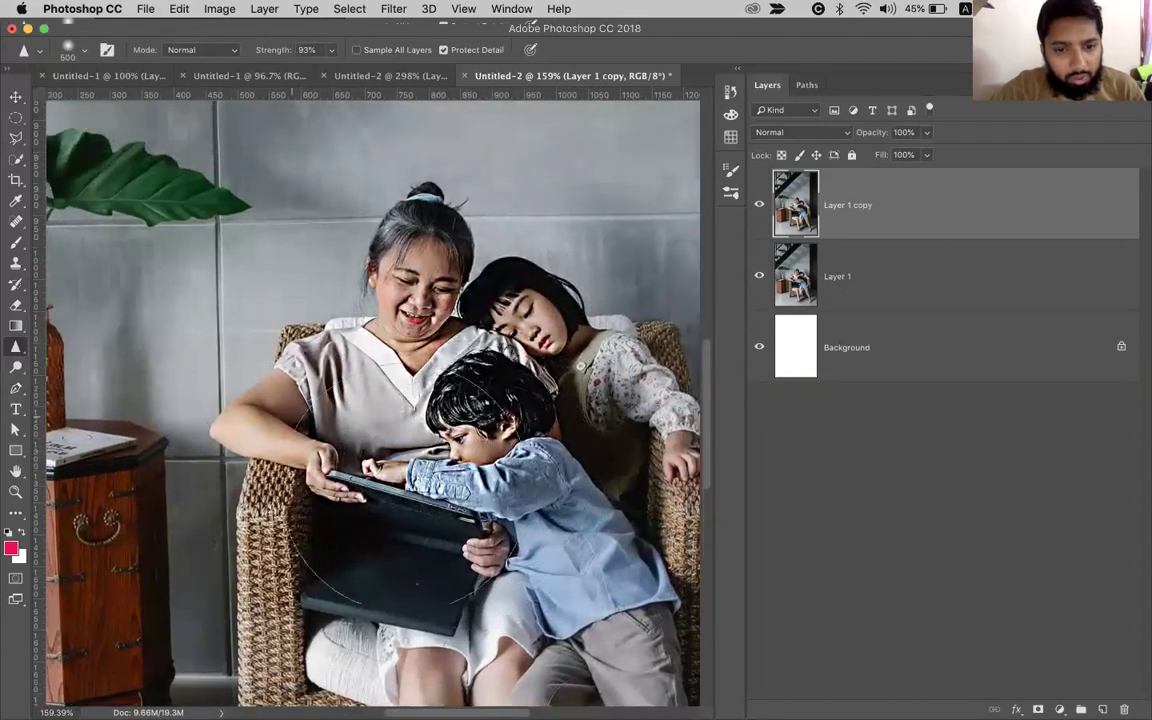
scroll(445, 420, "down", 5)
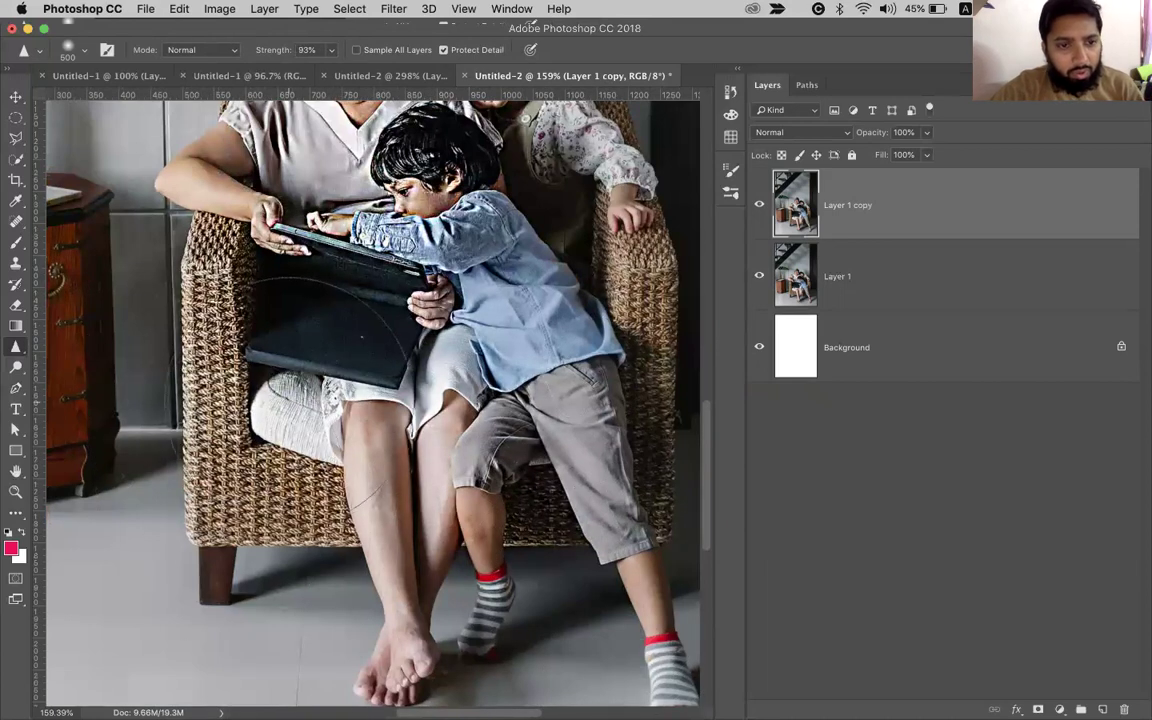
scroll(362, 337, "up", 5)
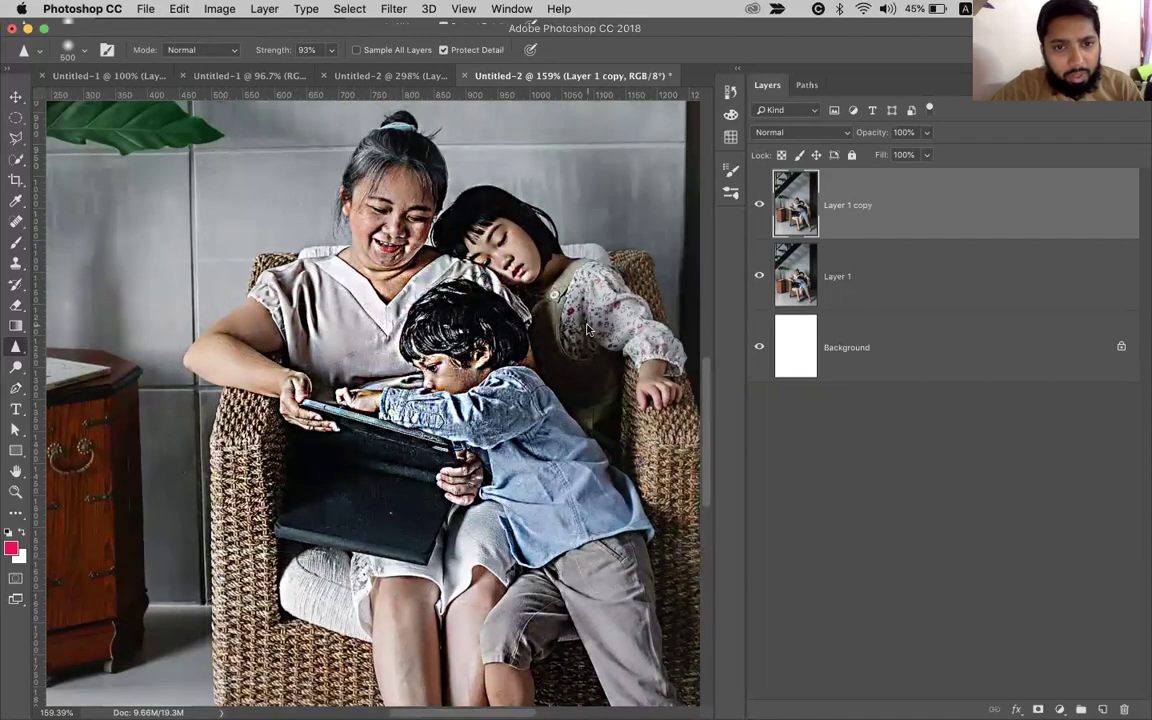
Compare the sharpened family with the original photo by toggling Layer 1 copy's visibility.
scroll(681, 390, "down", 3)
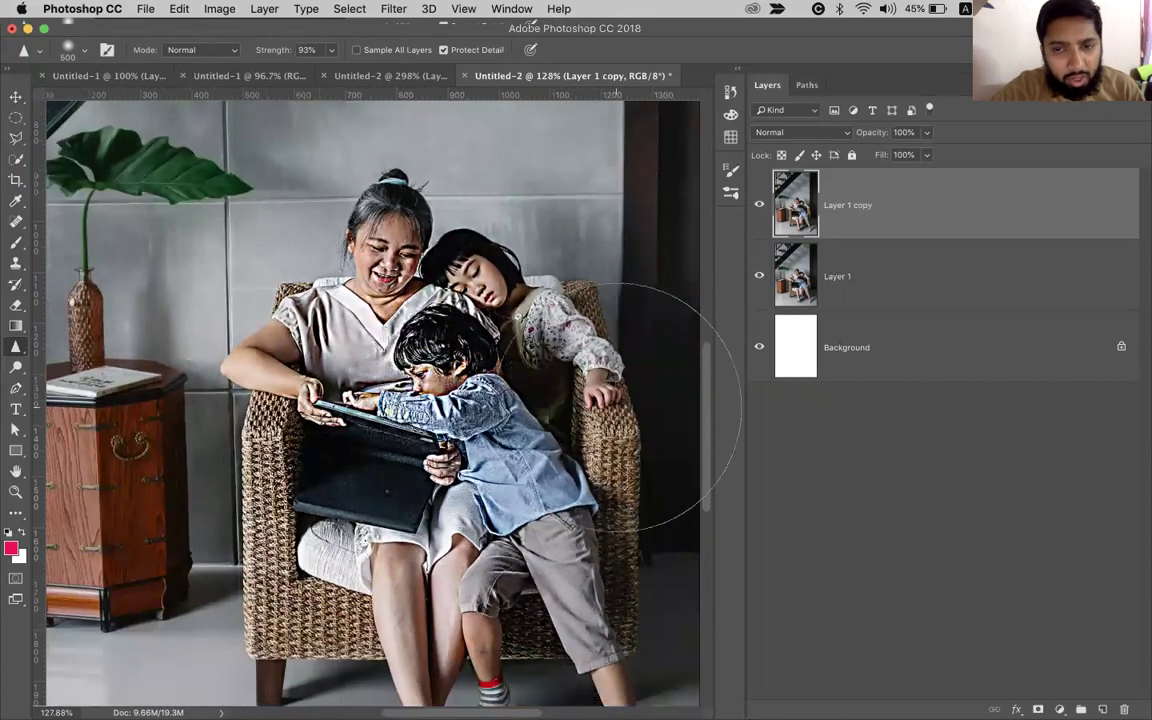
left_click(760, 207)
left_click(760, 207)
left_click(760, 207)
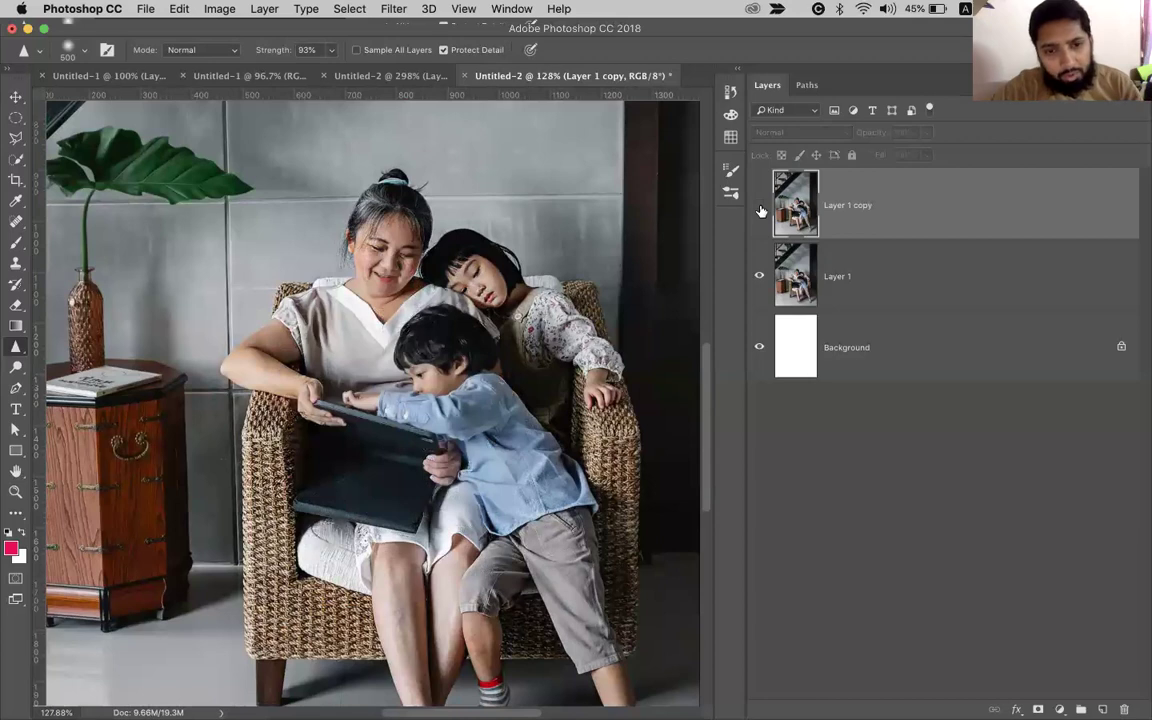
left_click(760, 207)
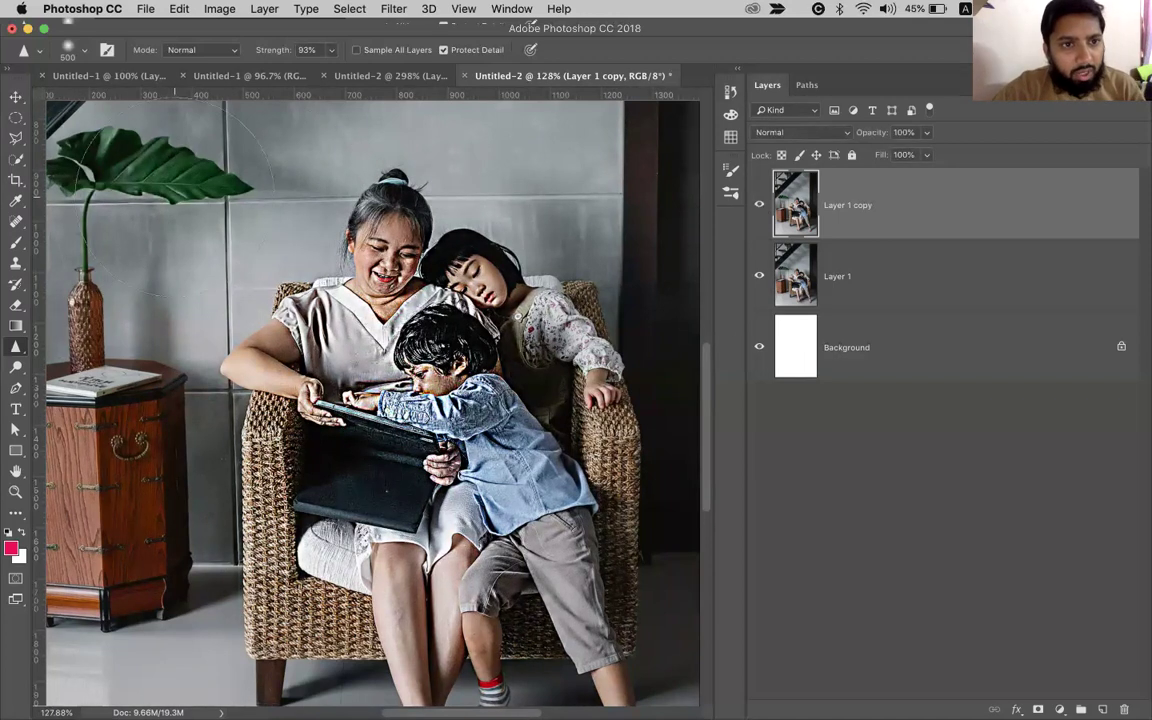
Compare the sharpened leaf, wall and wooden cabinet with the original by repeatedly toggling Layer 1 copy's visibility.
scroll(193, 283, "up", 2)
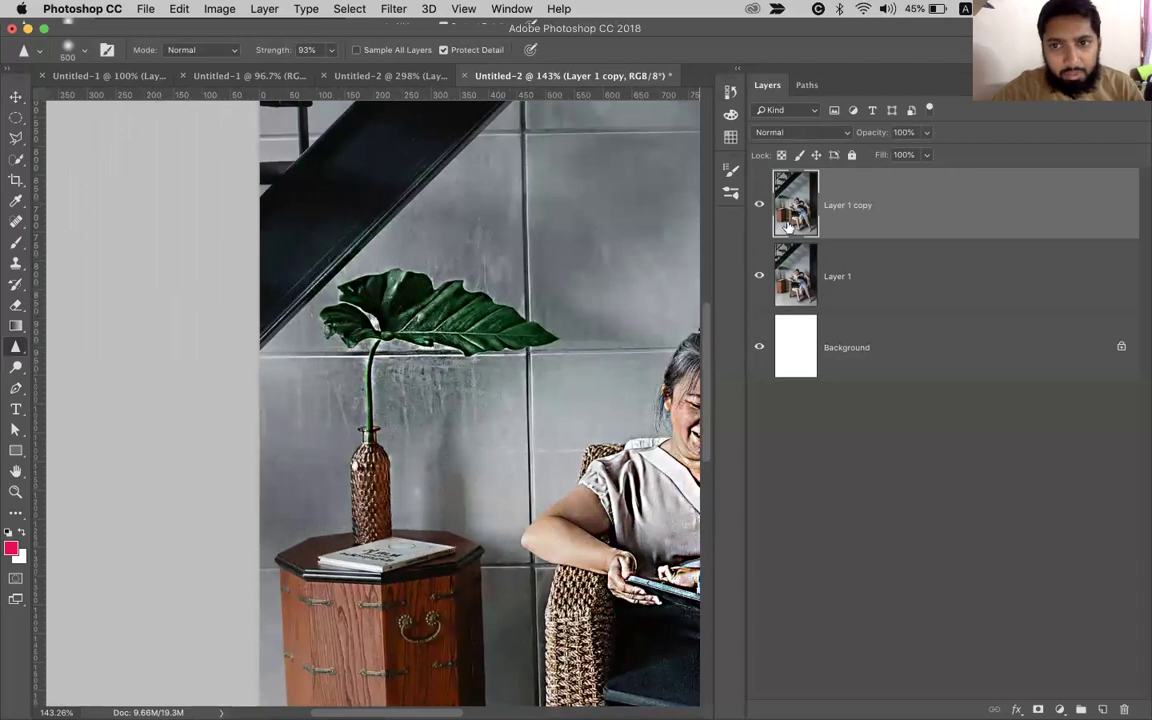
left_click(756, 204)
left_click(758, 204)
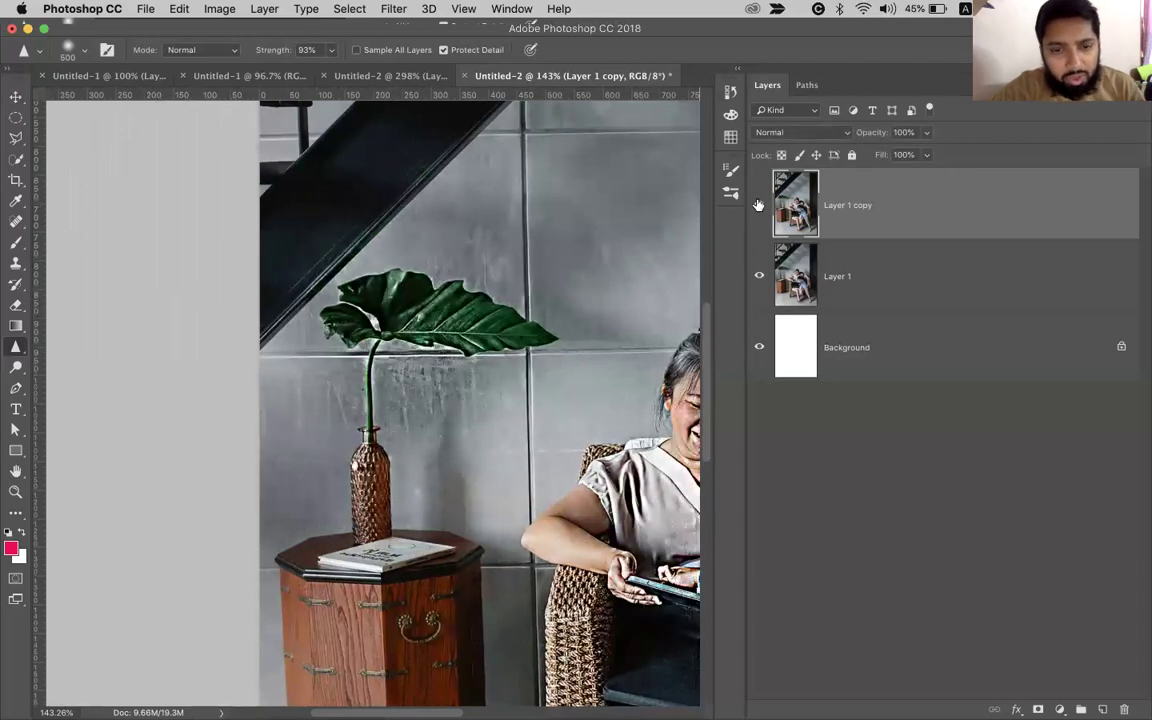
left_click(758, 204)
left_click(758, 204)
left_click(758, 204)
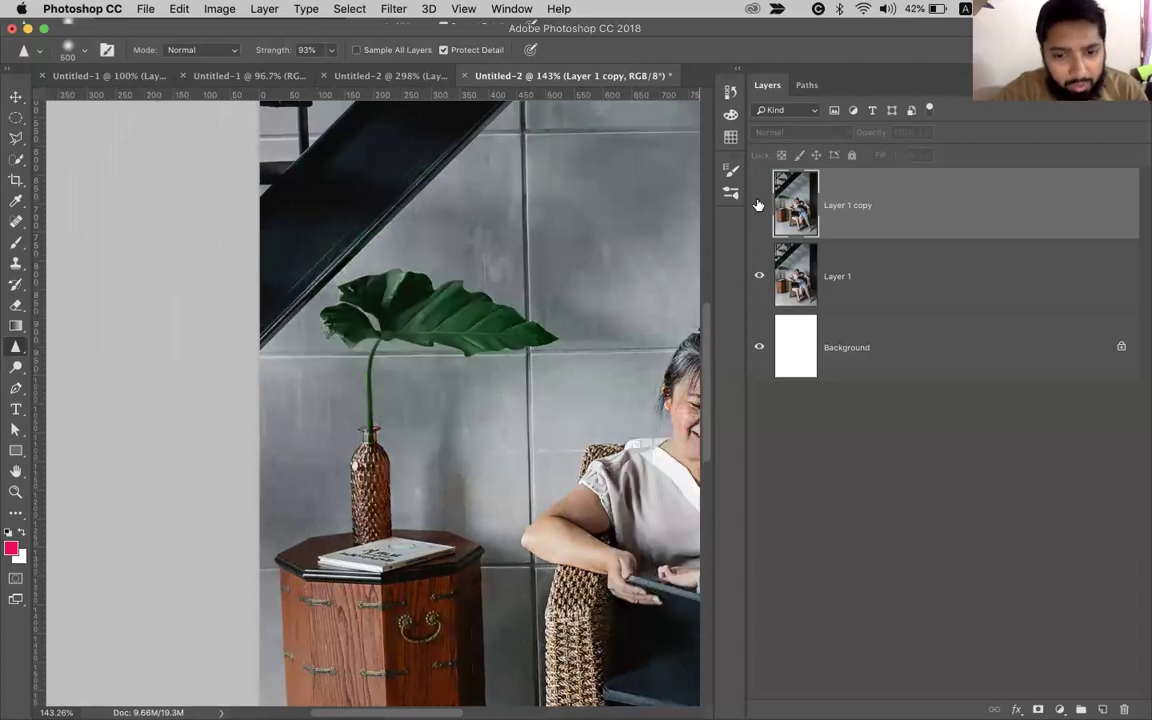
left_click(758, 204)
left_click(758, 204)
left_click(758, 204)
left_click(758, 204)
left_click(758, 204)
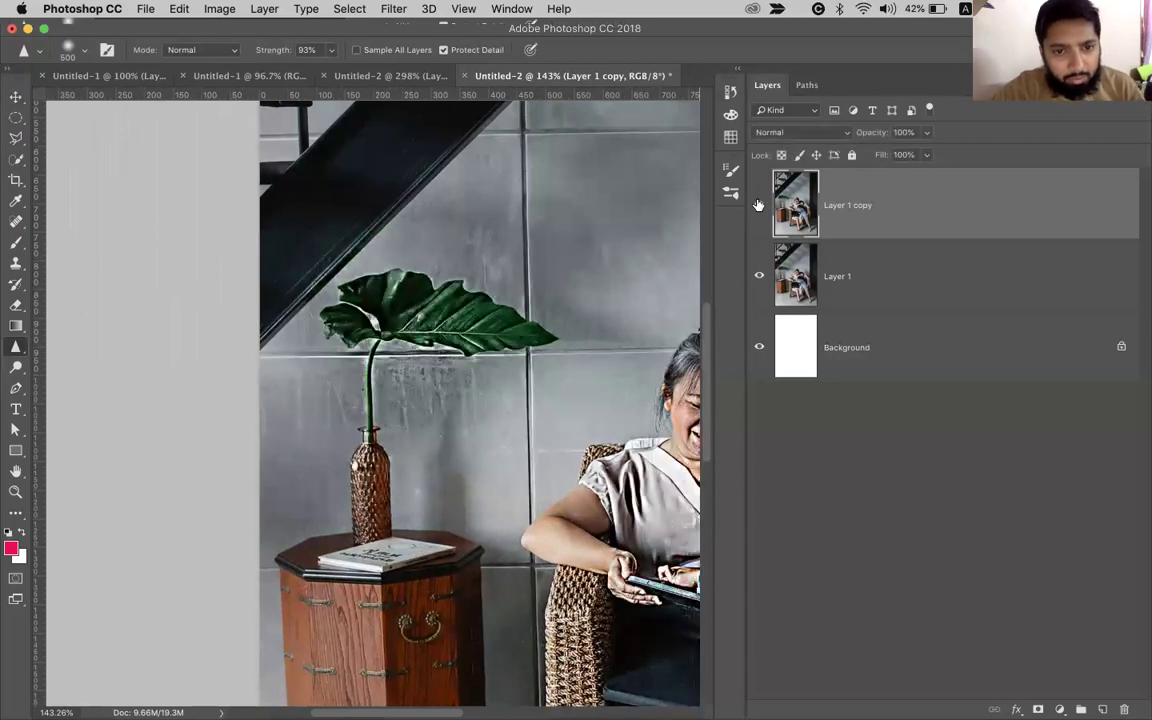
left_click(758, 204)
left_click(758, 204)
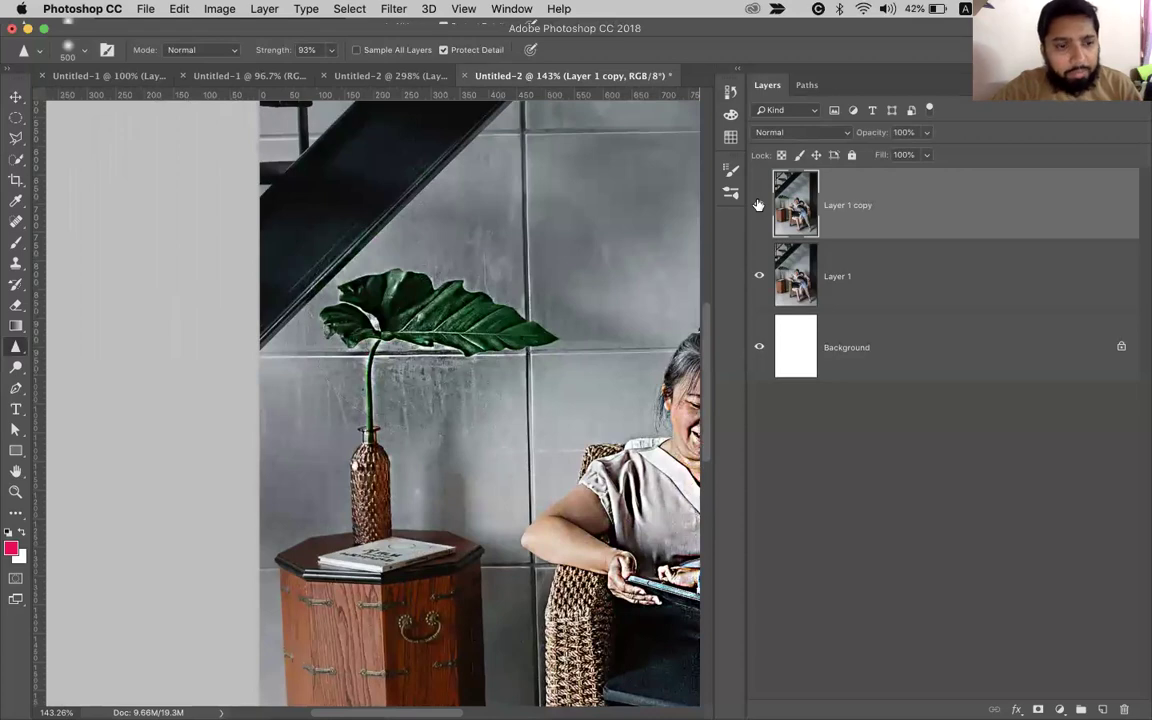
Activate the Smudge tool, try a stroke on the wall beside the woman's shoulder and undo it.
right_click(17, 352)
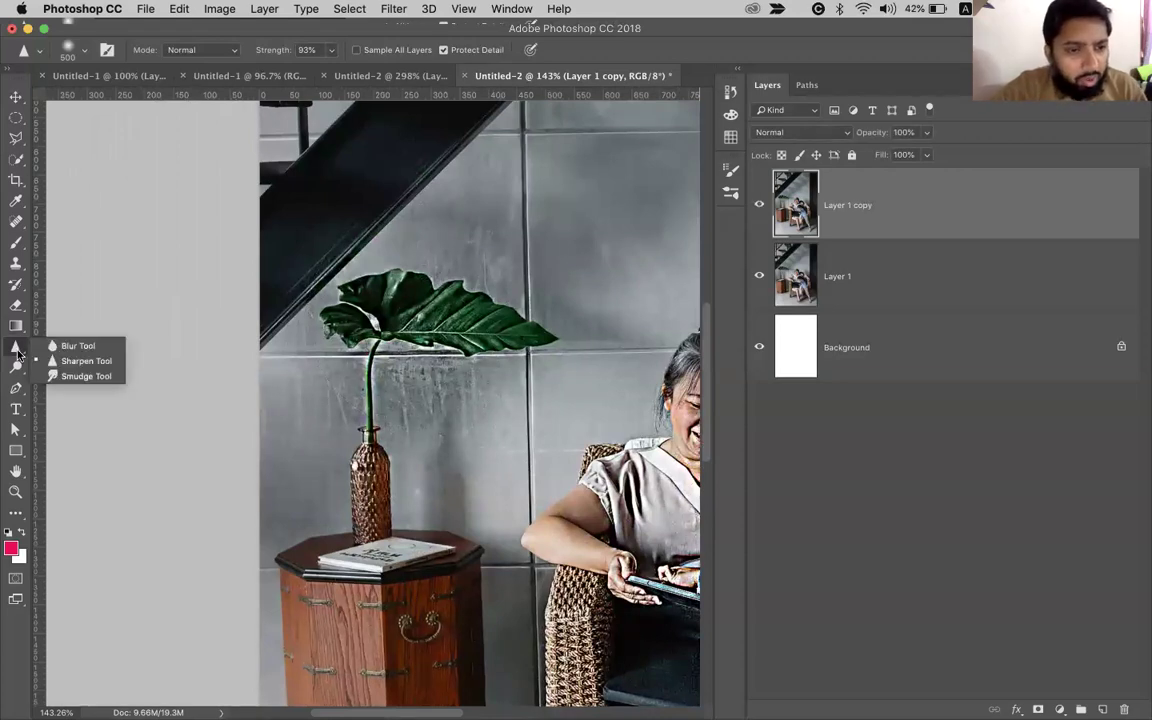
left_click(80, 376)
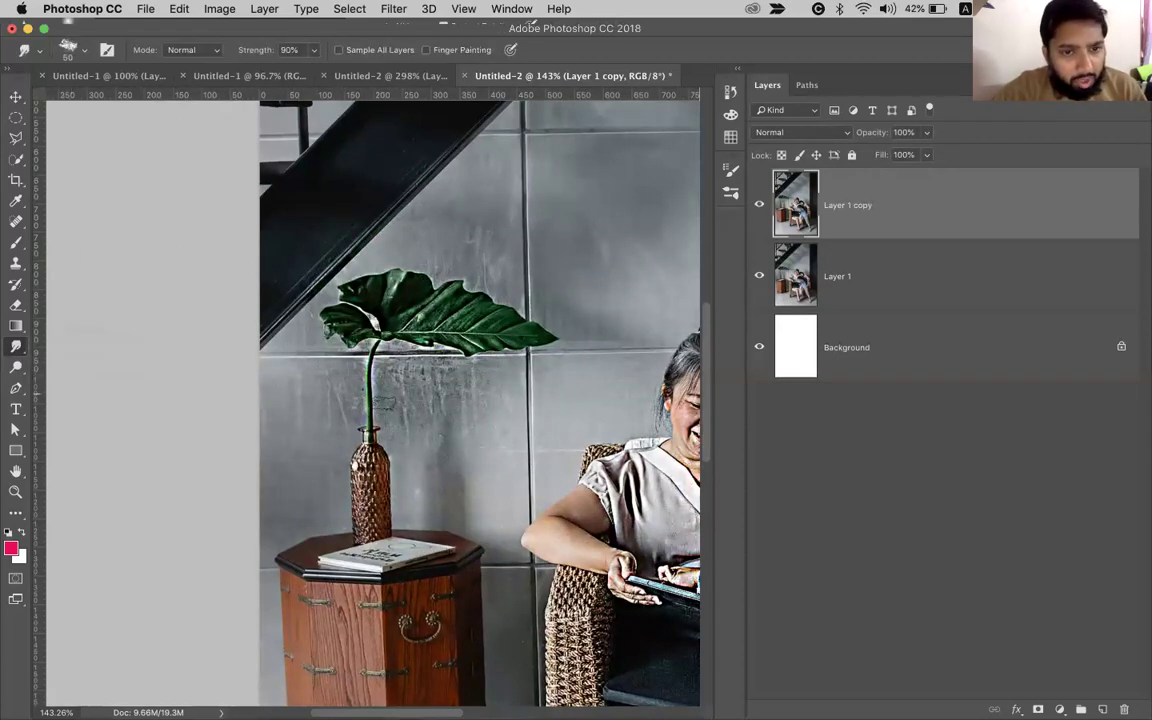
scroll(383, 404, "right", 5)
scroll(383, 404, "down", 2)
left_click_drag(360, 375, 357, 345)
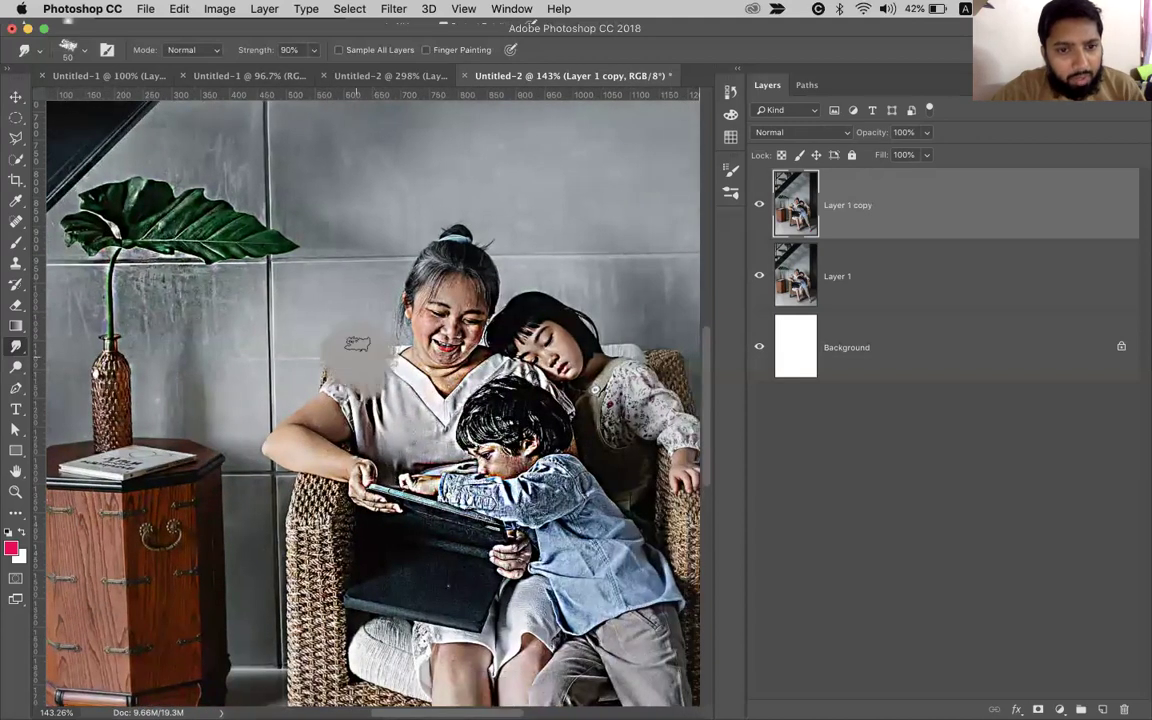
key("super+z")
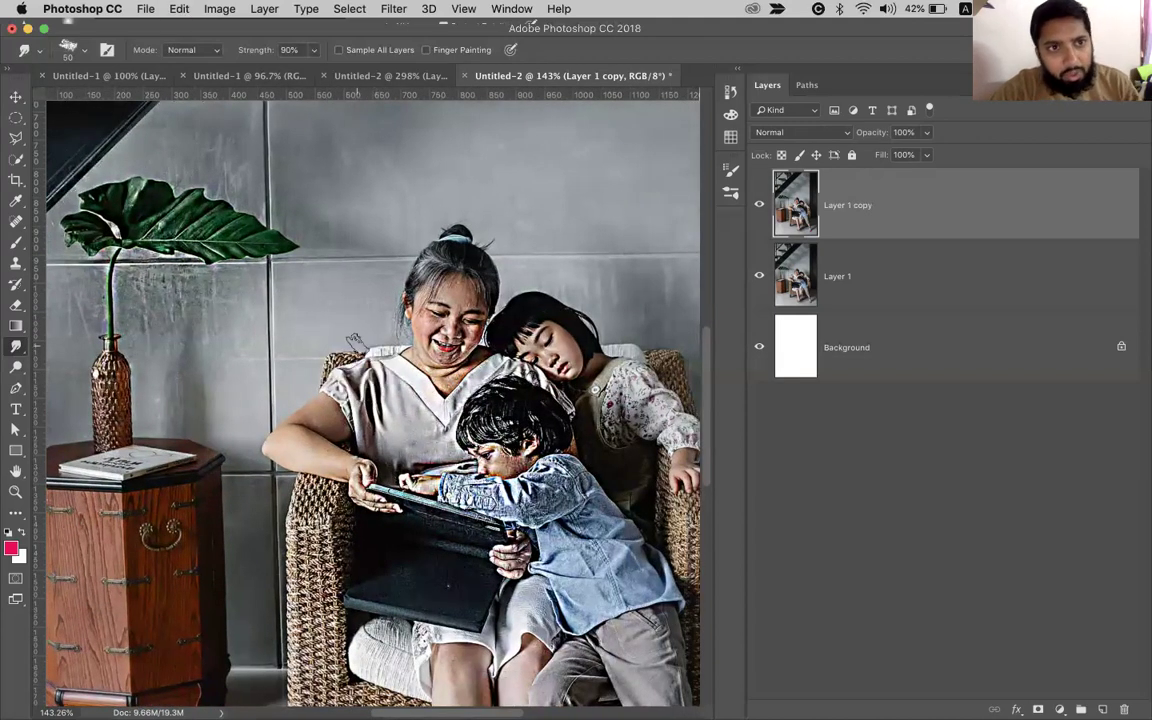
Enlarge the Smudge tool's brush to 250 pixels.
key("bracketright")
key("bracketright")
key("bracketright")
key("bracketright")
key("bracketright")
key("bracketright")
key("bracketright")
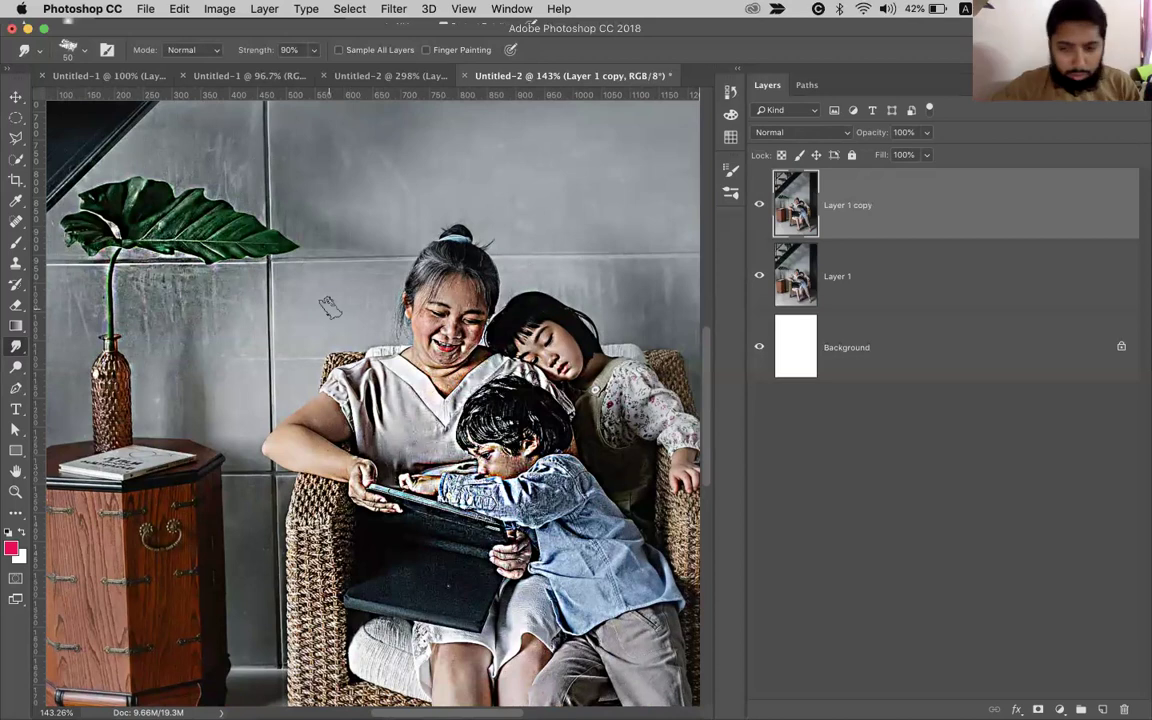
key("bracketright")
key("bracketright")
key("bracketright")
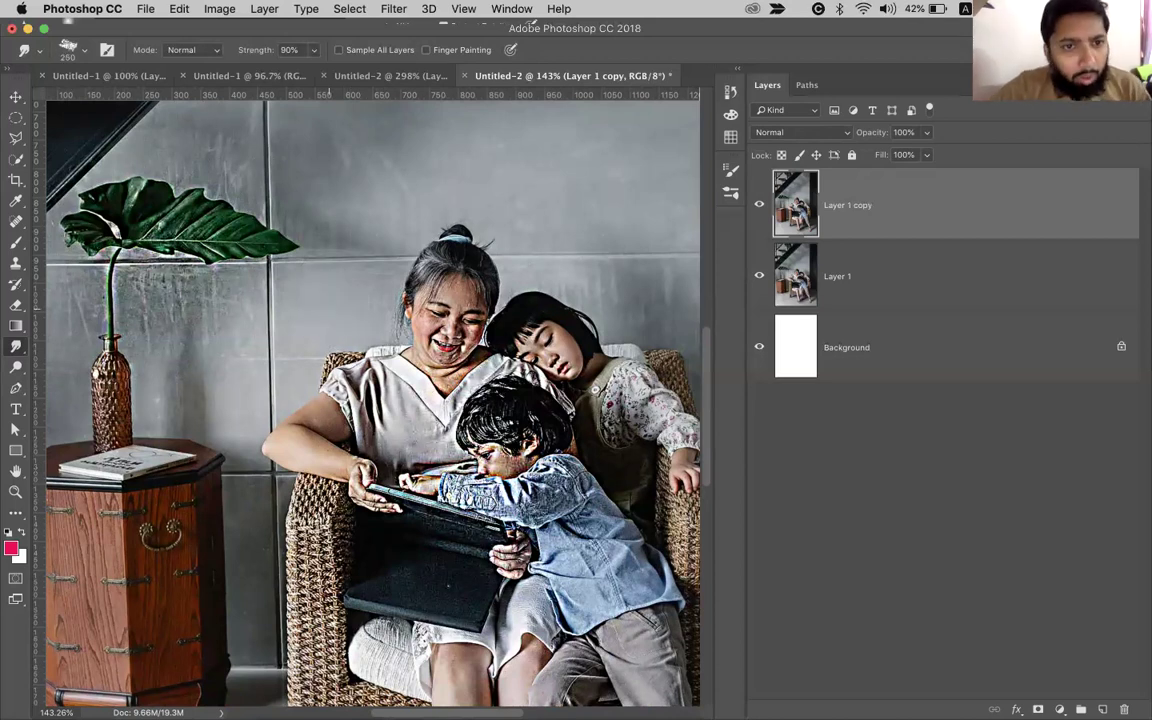
Switch the Smudge tool to a soft round brush tip and enlarge it to 500 pixels.
right_click(330, 312)
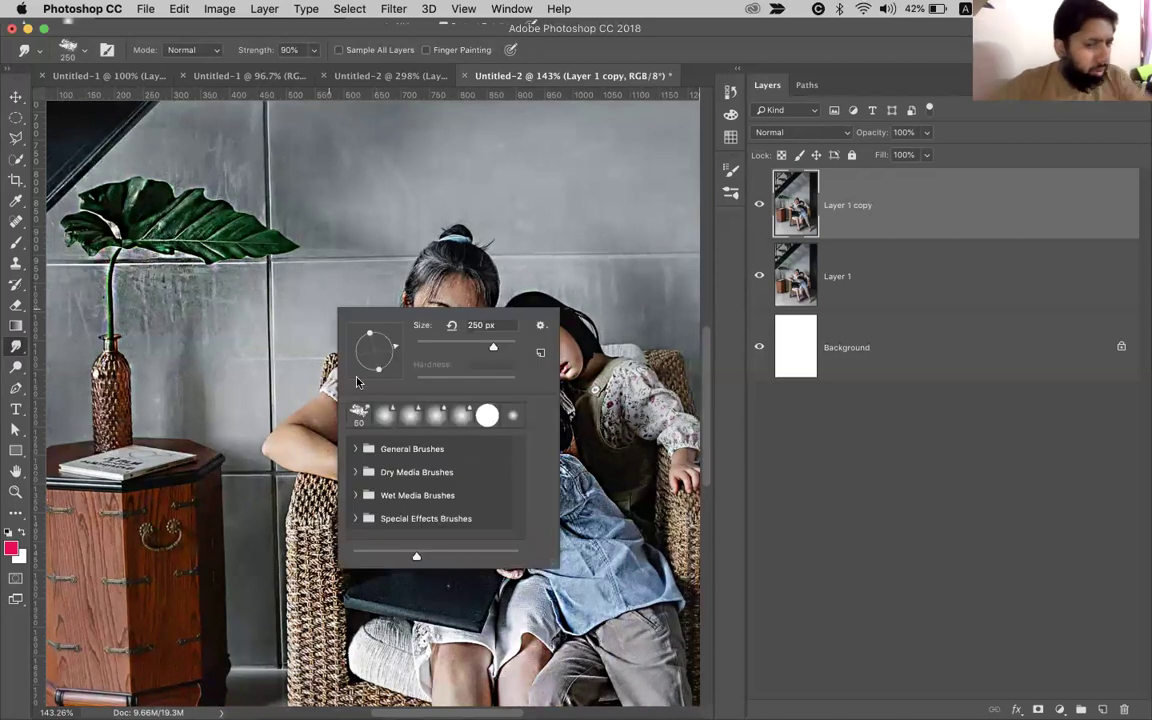
left_click(278, 306)
mouse_move(294, 312)
left_mouse_down()
mouse_move(323, 347)
mouse_move(290, 330)
left_mouse_up()
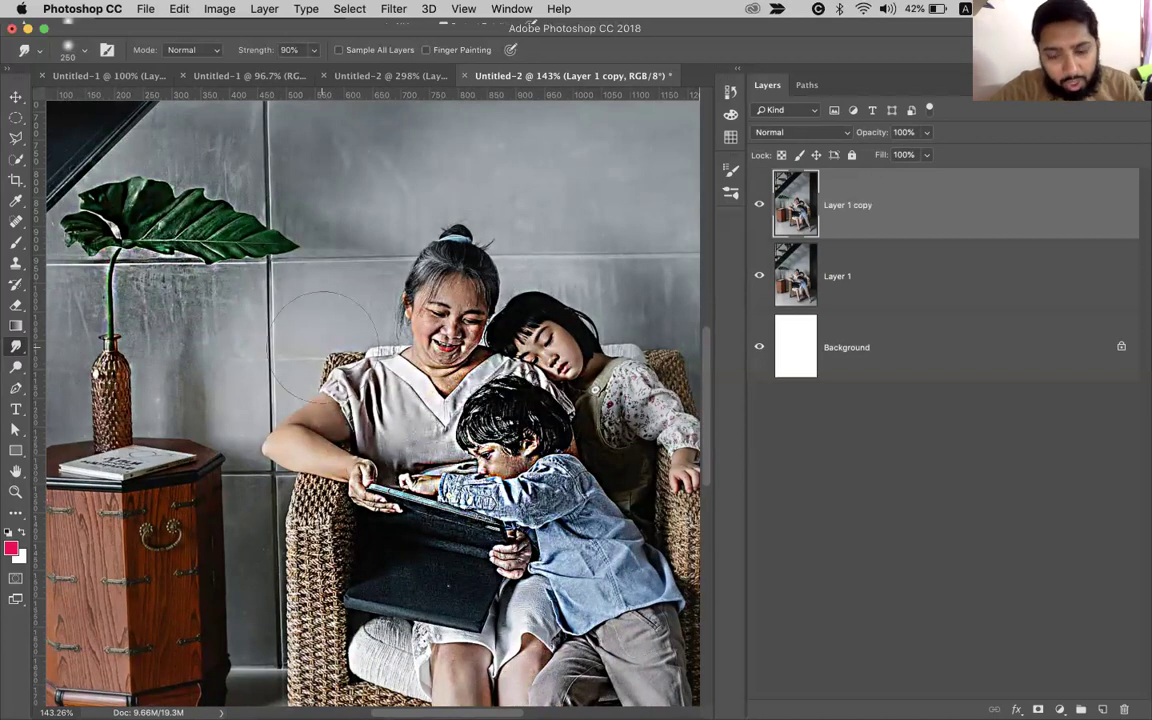
key("bracketright")
key("bracketright")
key("bracketright")
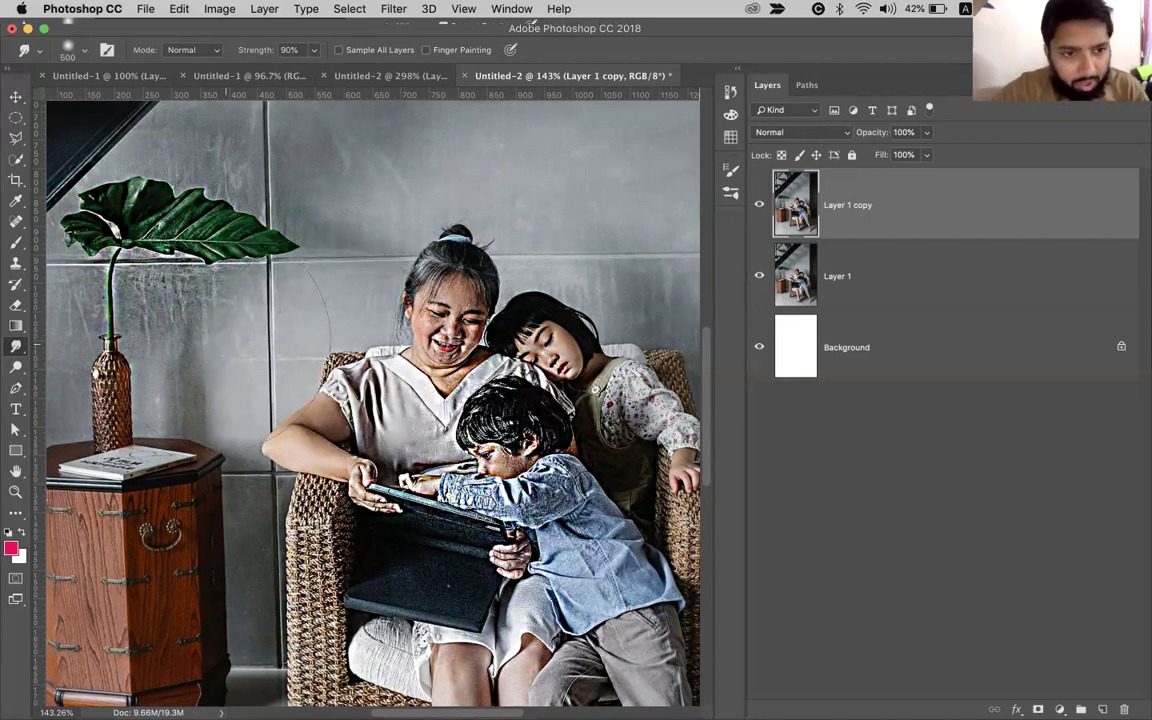
Switch to the Untitled-2 document with the two girls on the bed and view more of the photo.
scroll(212, 337, "up", 2)
scroll(212, 337, "up", 2)
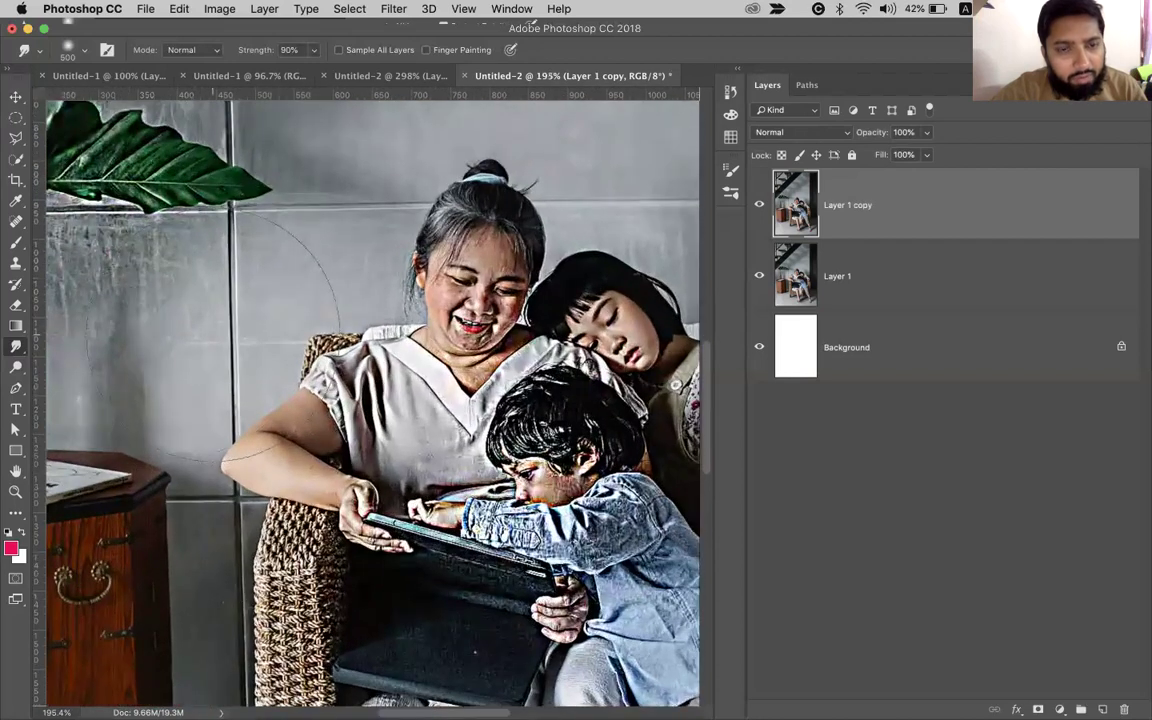
left_click(372, 76)
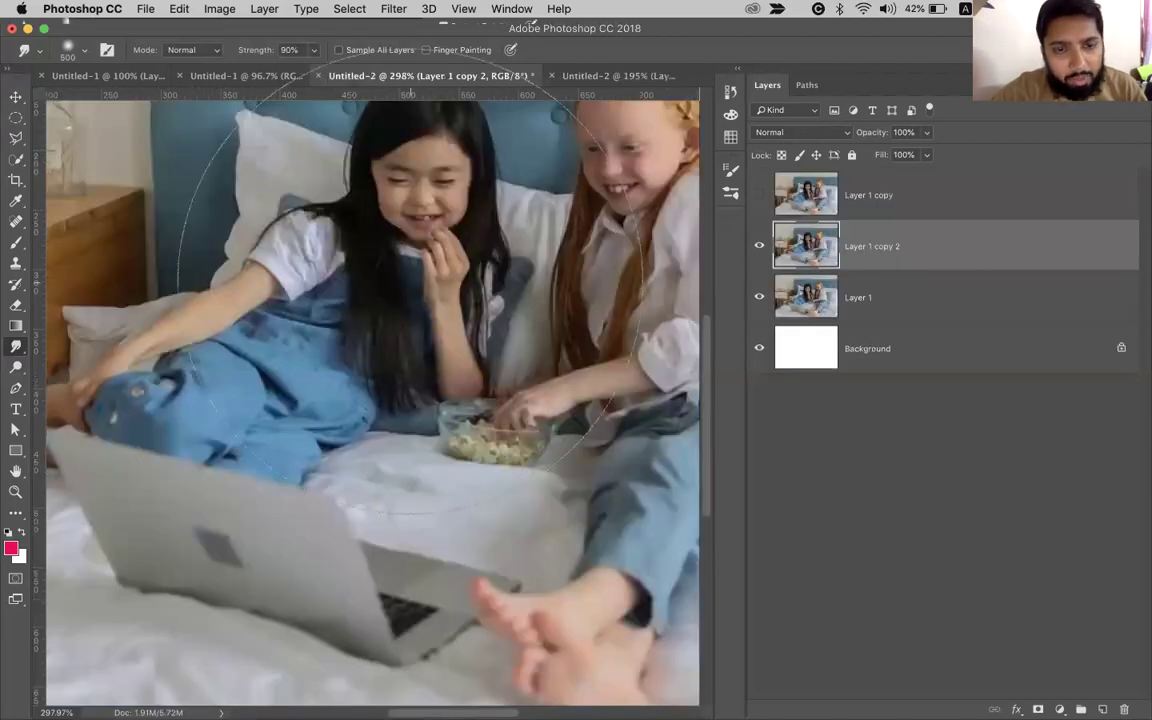
scroll(410, 290, "down", 3)
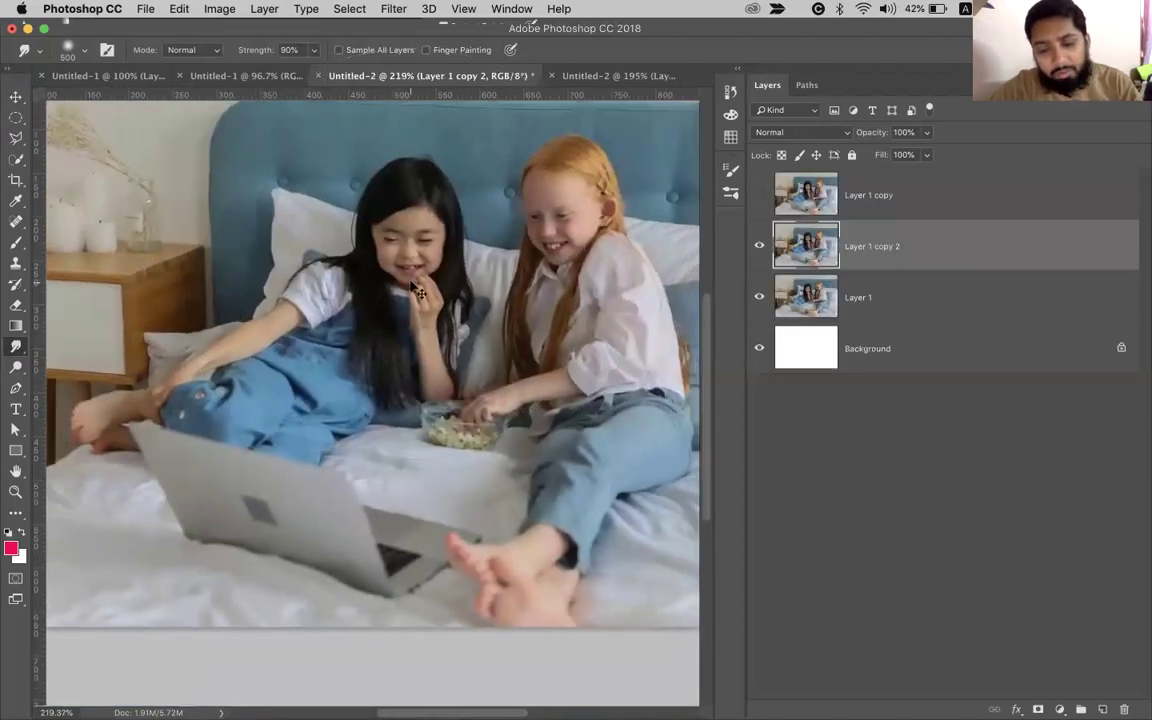
Switch to Chrome and close the enlarged armchair photo to return to the Pexels cartoon search results.
key("super+Tab")
left_click(652, 342)
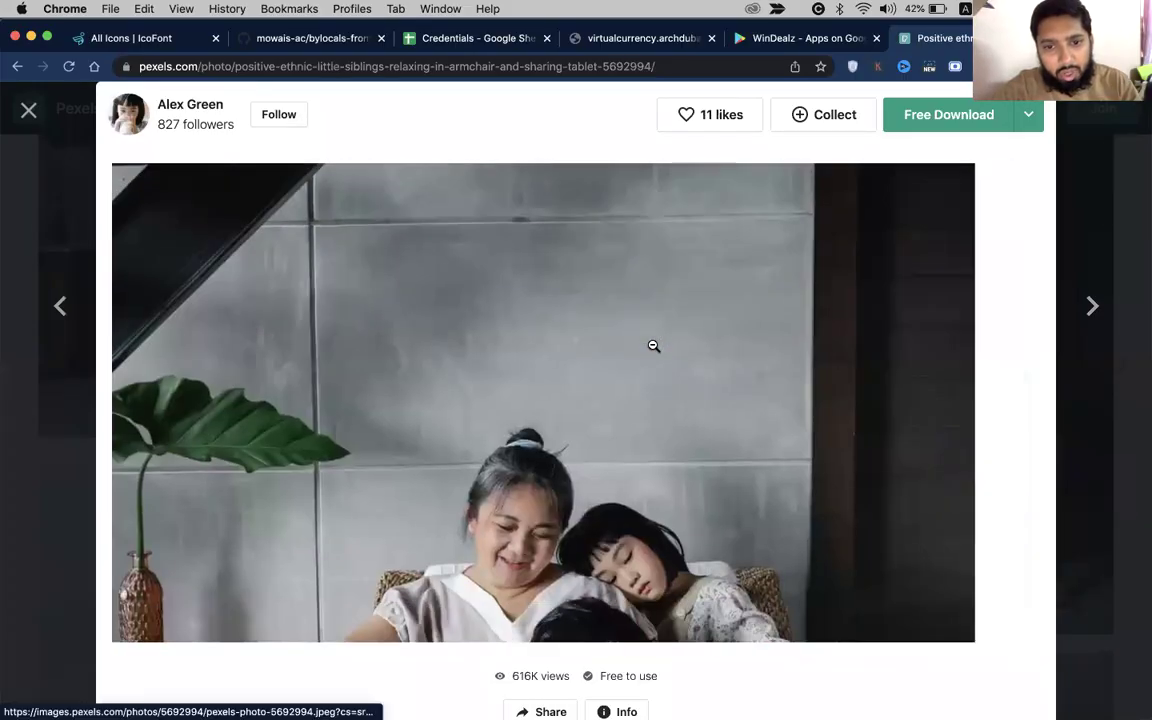
key("Escape")
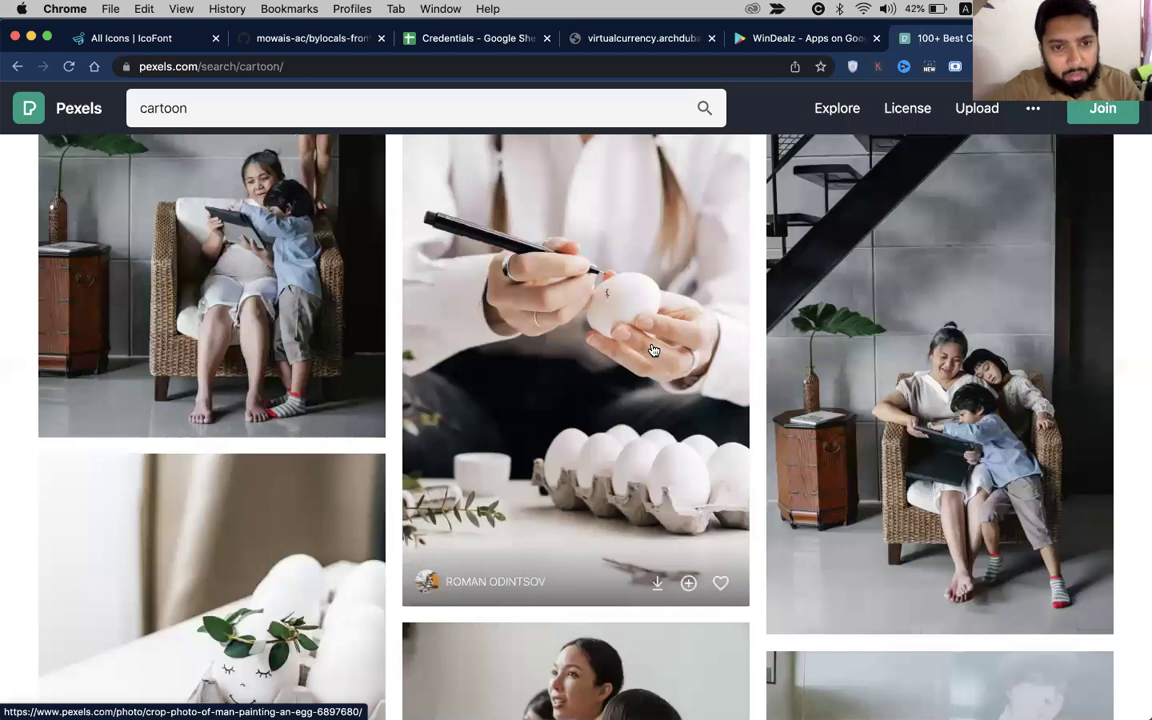
Run a web search for "face docs" from the current browser tab.
left_click(380, 113)
left_click(420, 63)
type("face")
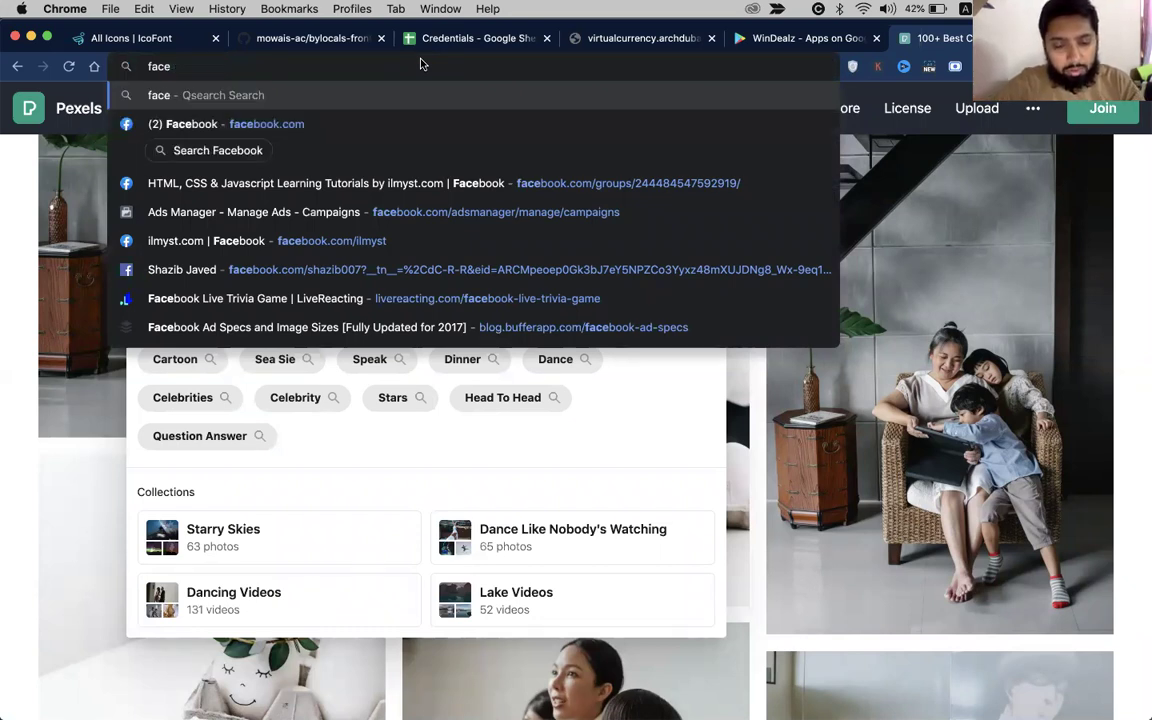
type(" docs")
key("Return")
Open google.com in the current browser tab.
left_click(428, 67)
type("googl")
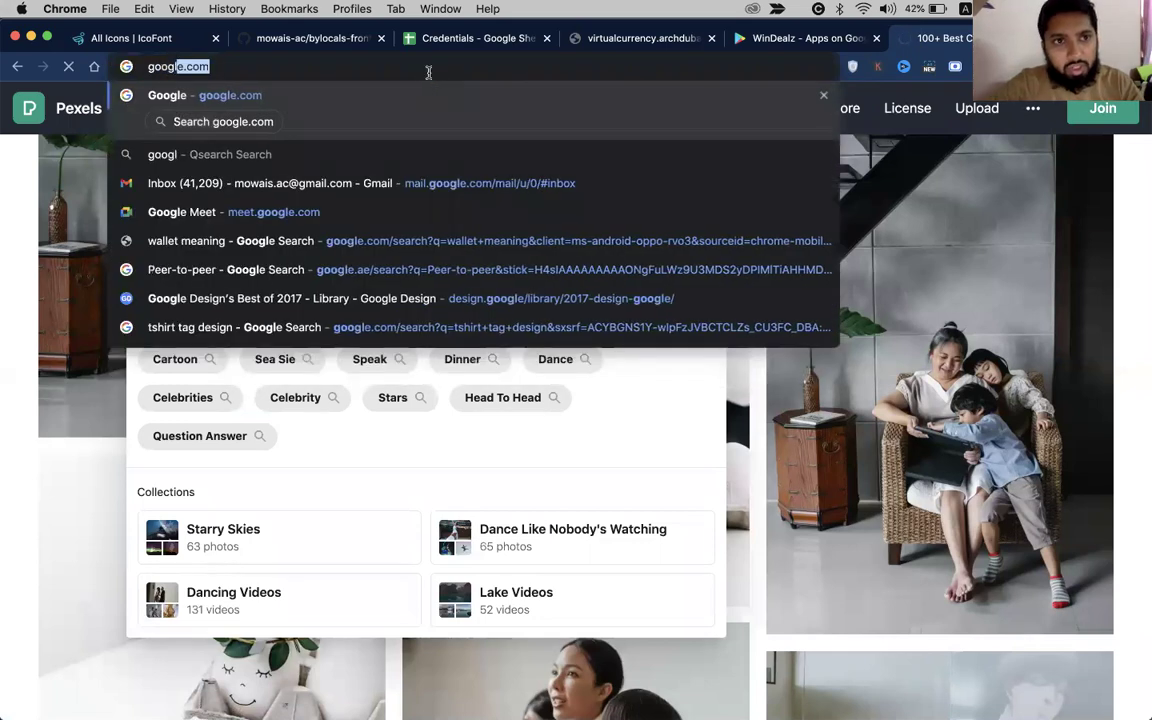
Go to google.com and run an image search for "face".
key("Return")
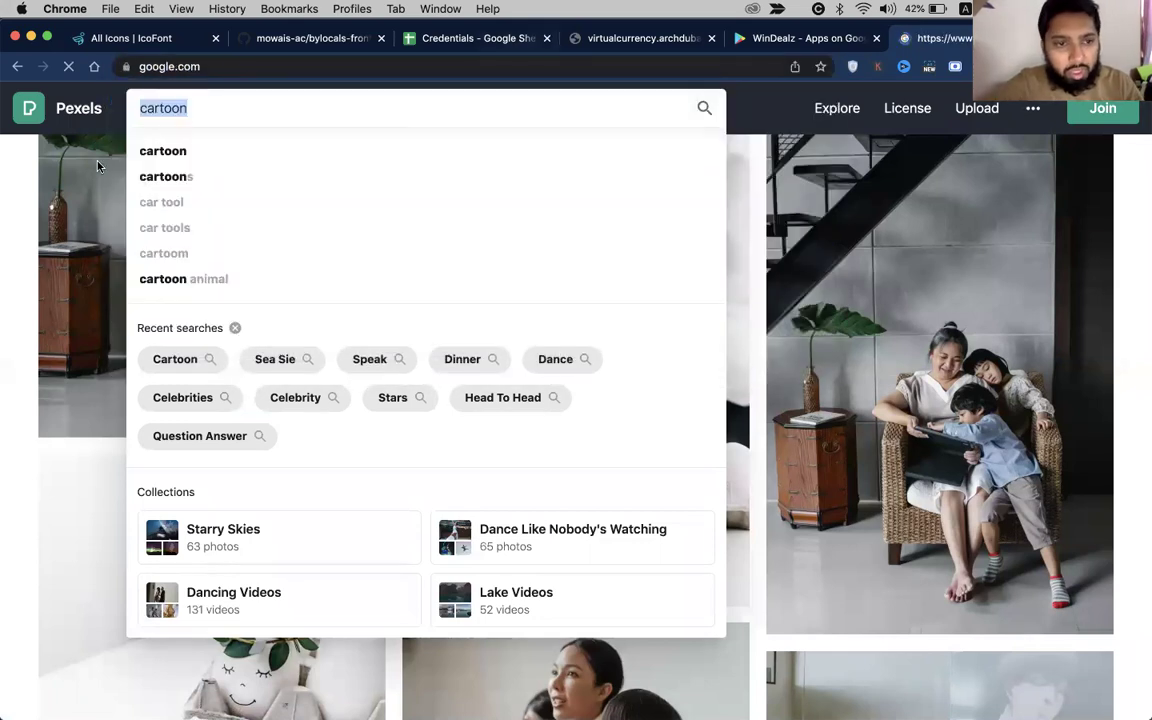
left_click(458, 359)
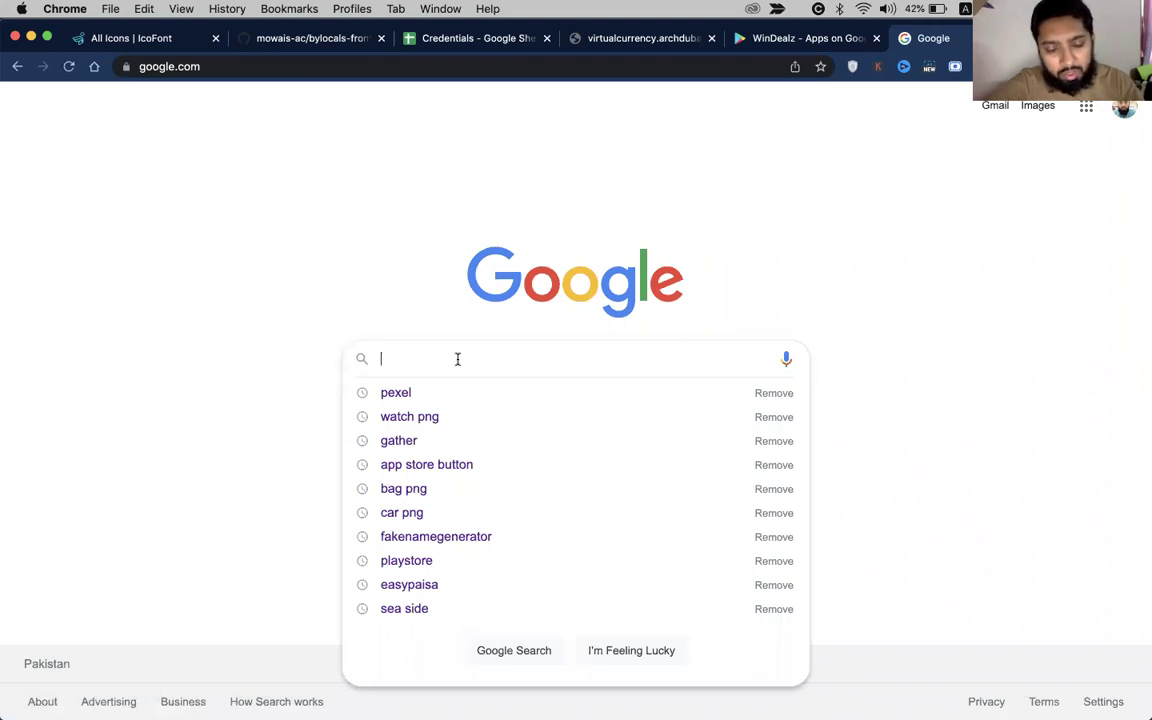
type("face")
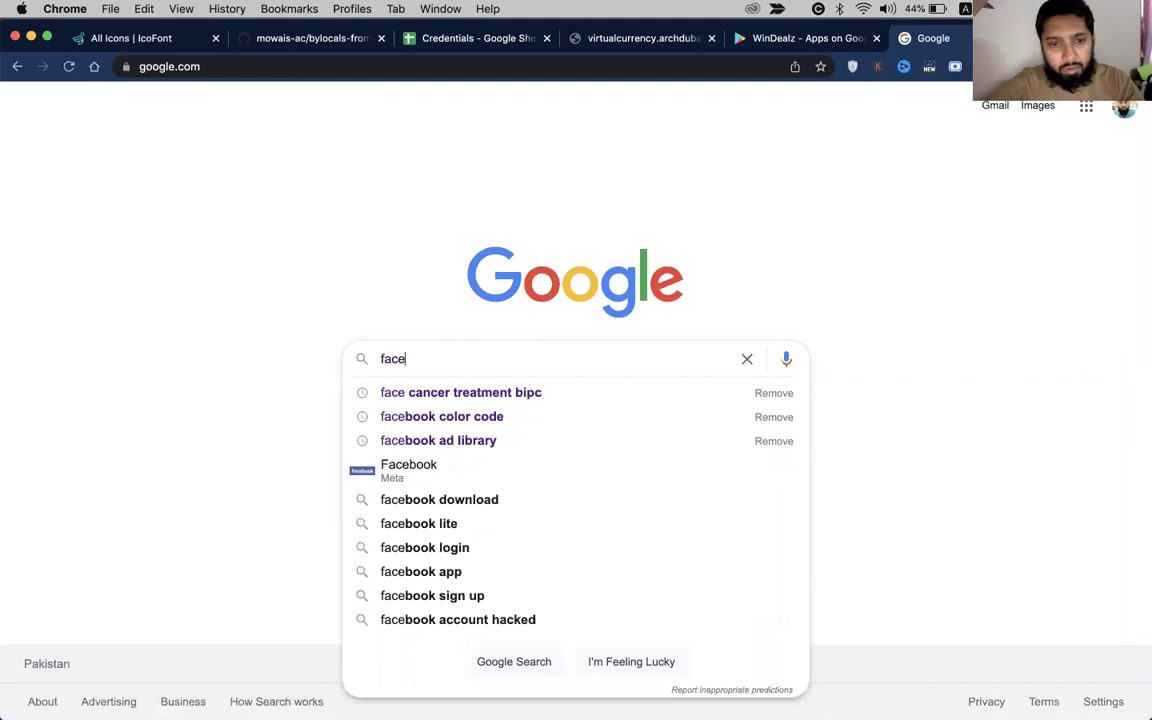
key("Return")
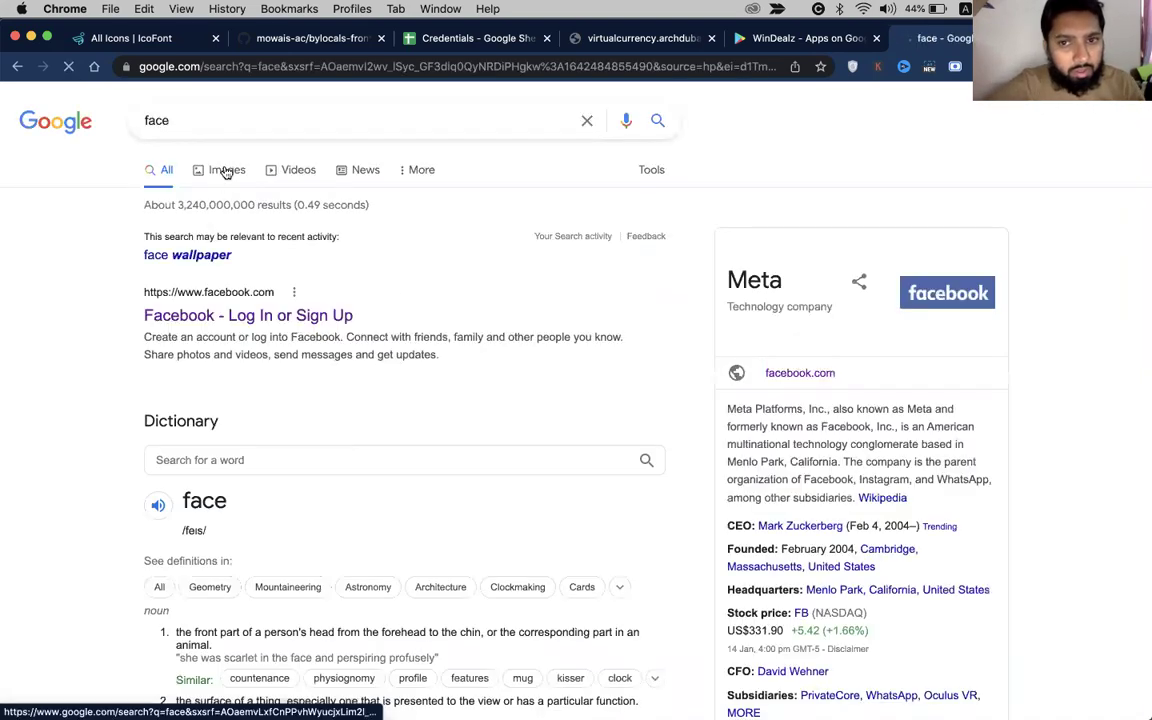
left_click(226, 172)
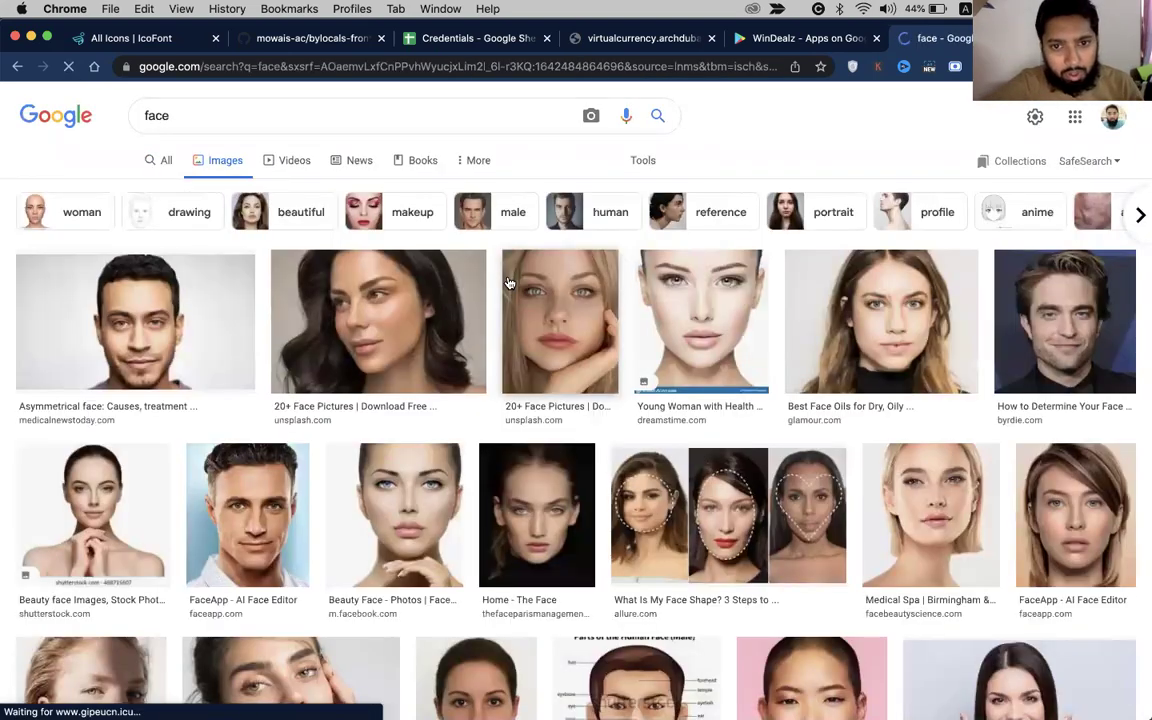
Open the byrdie.com face shape result showing a bearded man in a dark suit and copy its image.
scroll(508, 284, "down", 2)
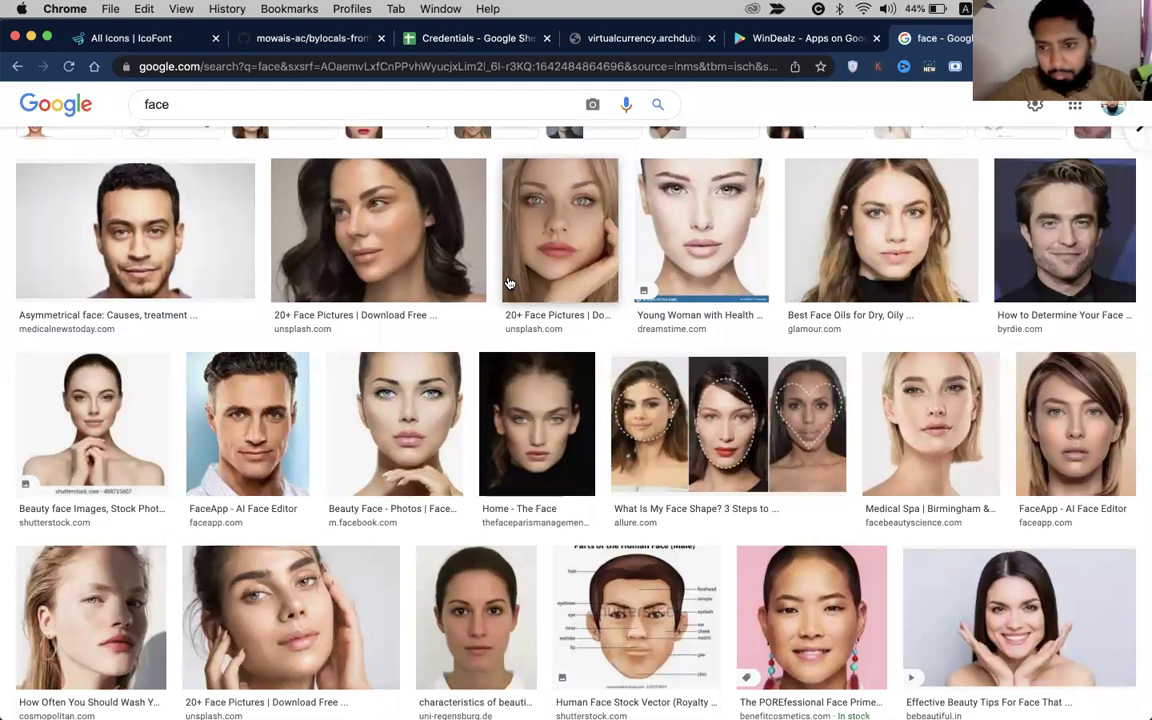
scroll(508, 284, "up", 1)
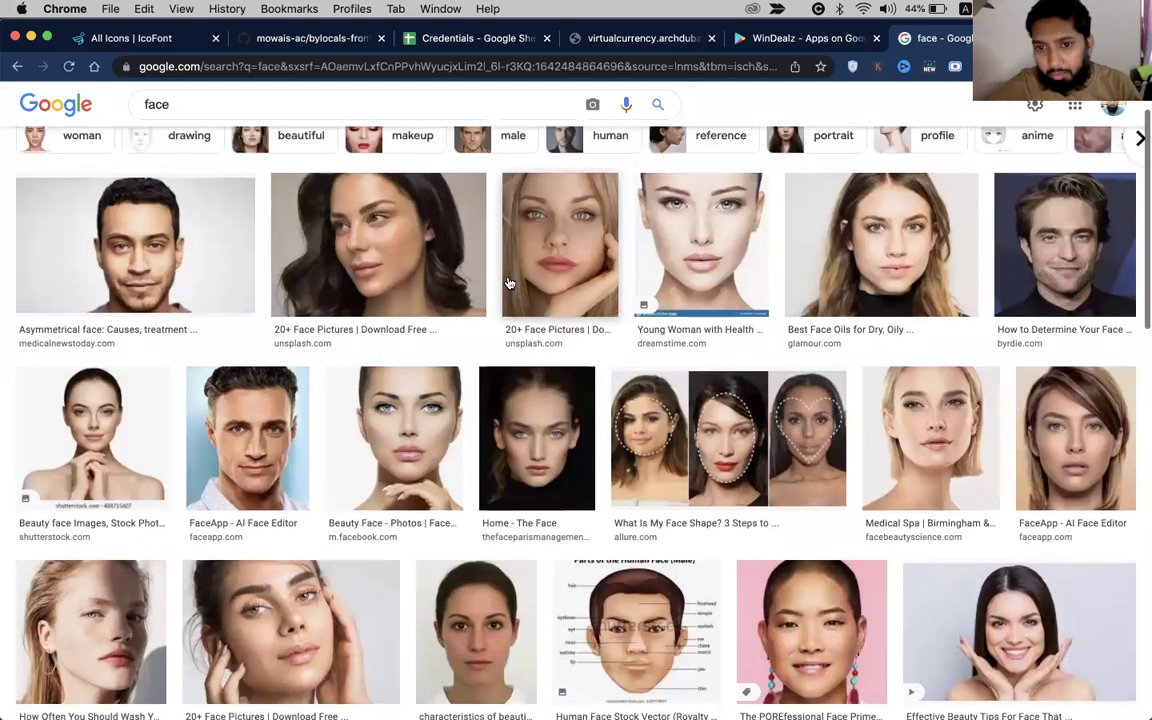
left_click(1071, 253)
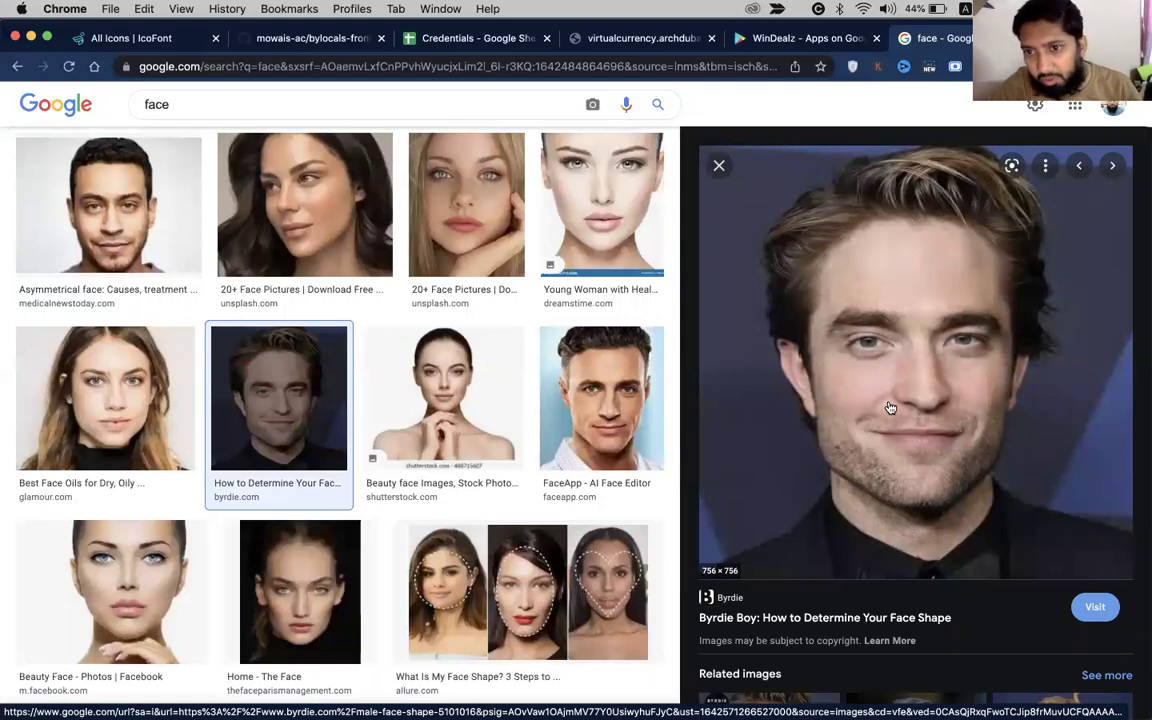
right_click(812, 266)
left_click(860, 425)
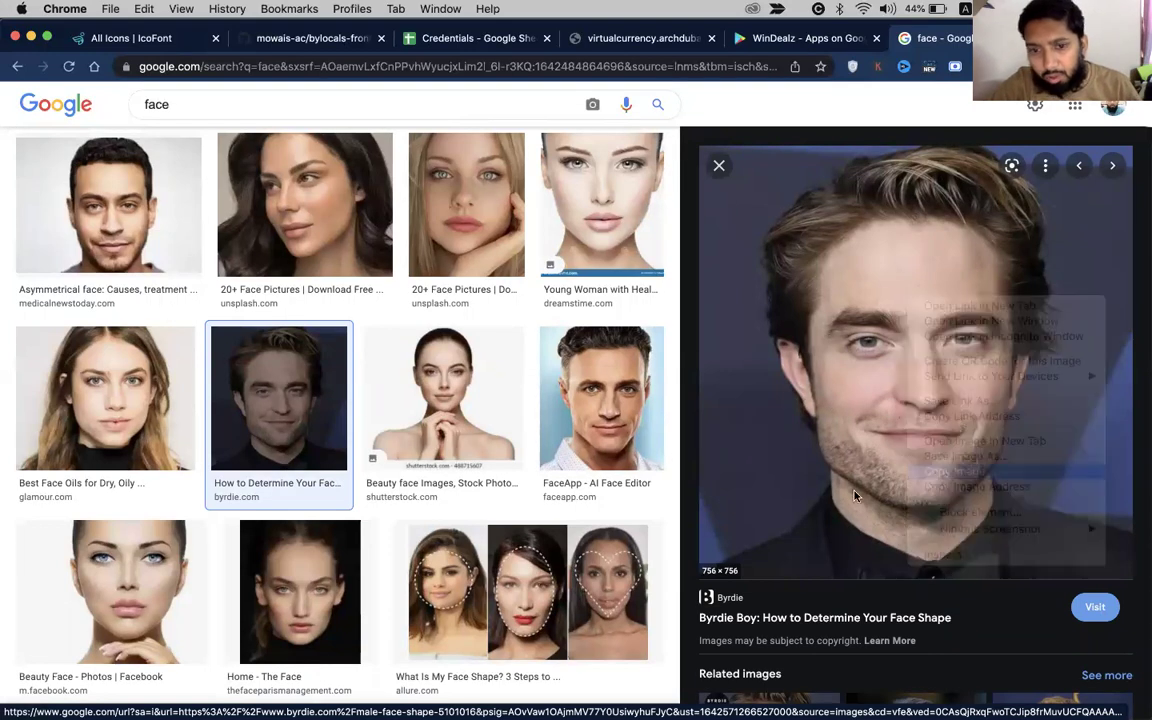
Change the image search to "dotted face".
scroll(583, 500, "down", 1)
scroll(583, 500, "down", 5)
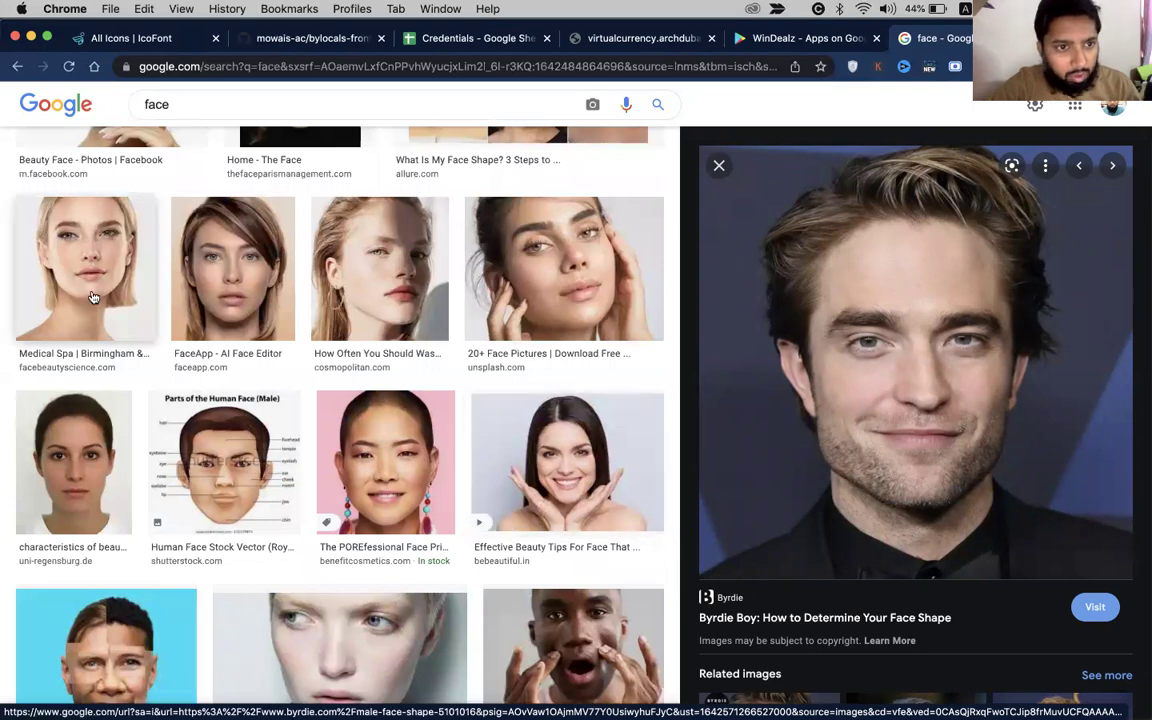
left_click(143, 104)
type("dotted")
key("Return")
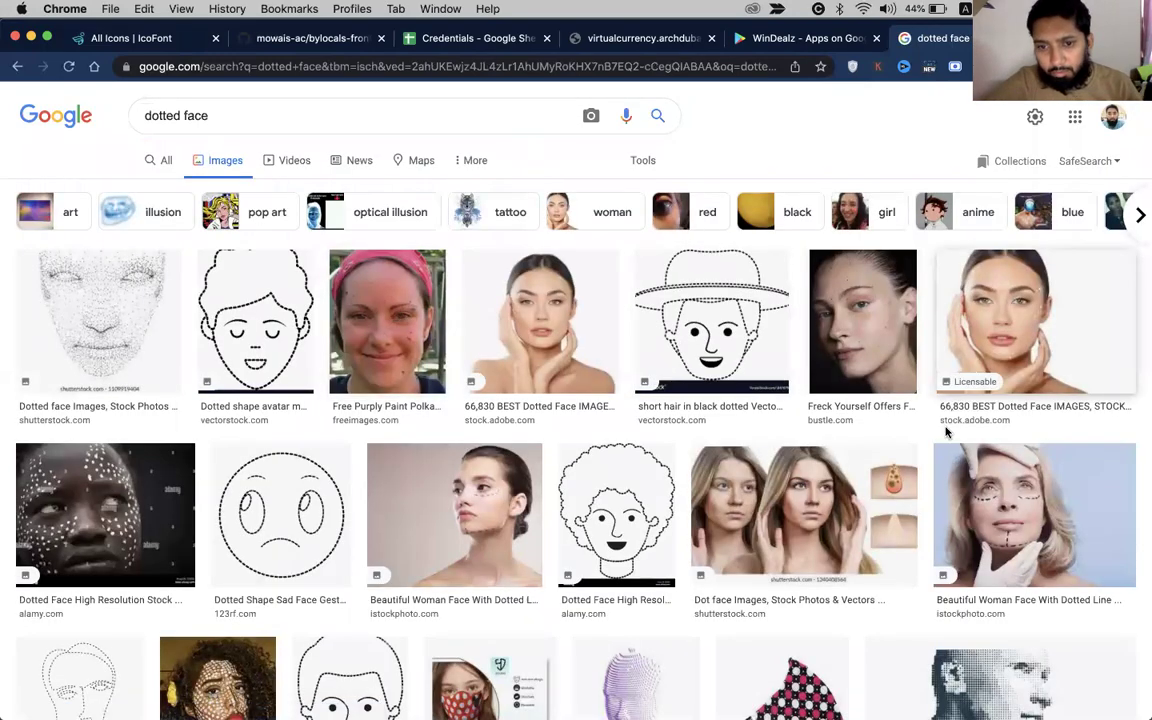
Open the Shutterstock "Dot face Images" result showing two long-haired women's faces and copy its image.
scroll(955, 400, "down", 3)
left_click(768, 368)
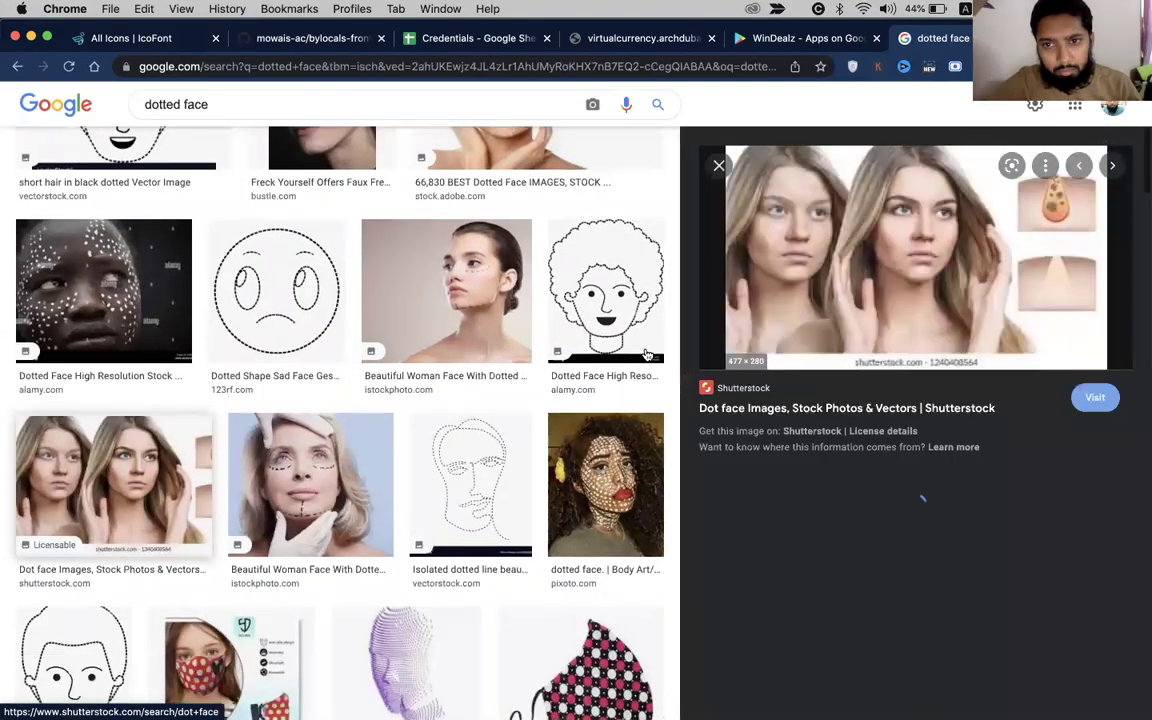
right_click(848, 247)
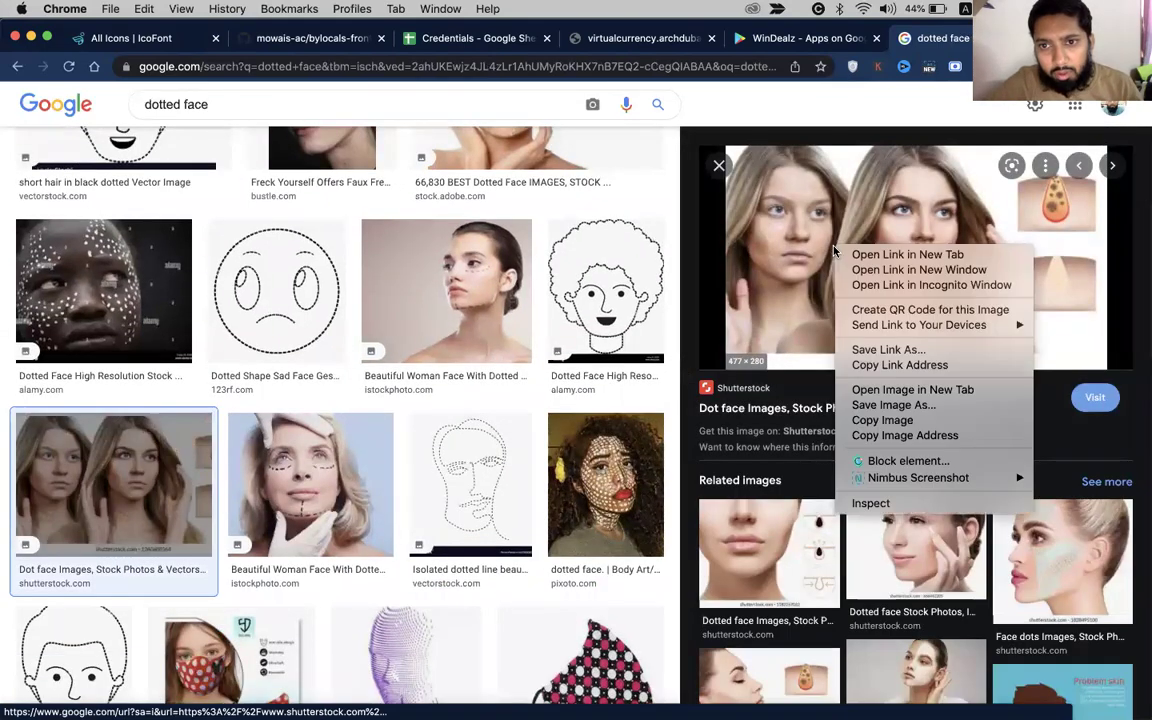
left_click(878, 420)
scroll(360, 380, "down", 5)
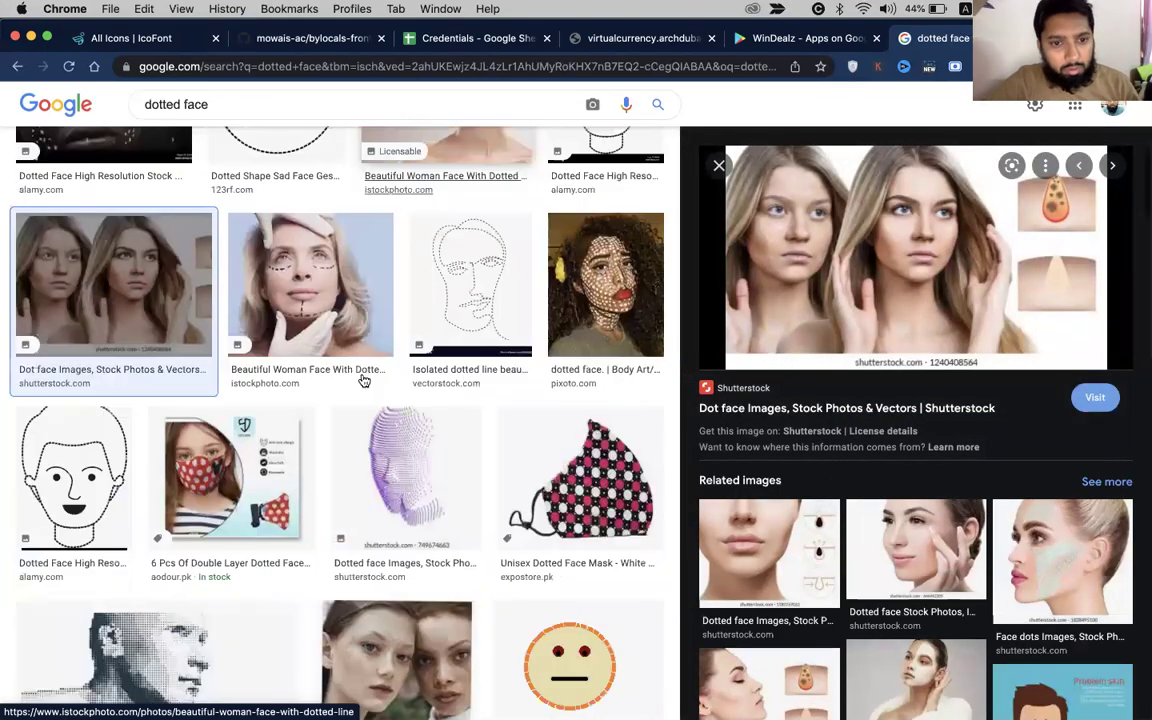
scroll(364, 380, "down", 3)
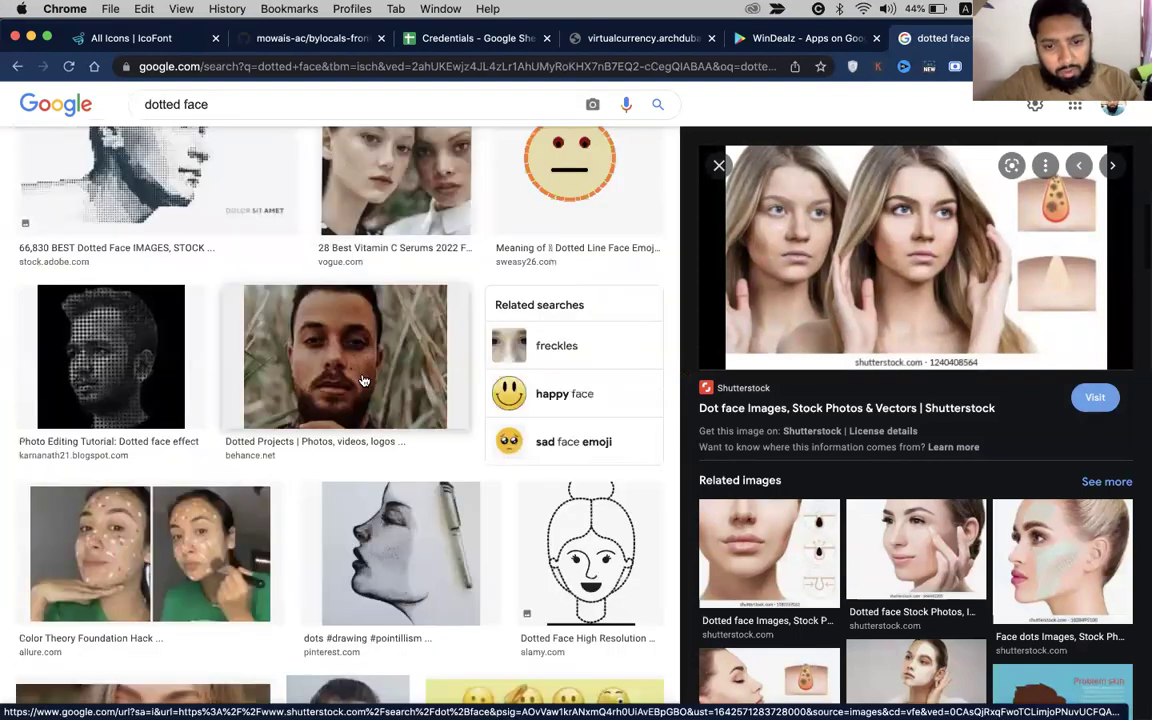
Switch to Photoshop, paste the copied image into the Untitled-2 document, and hide Layer 1 copy 2 and Layer 1.
key("super+Tab")
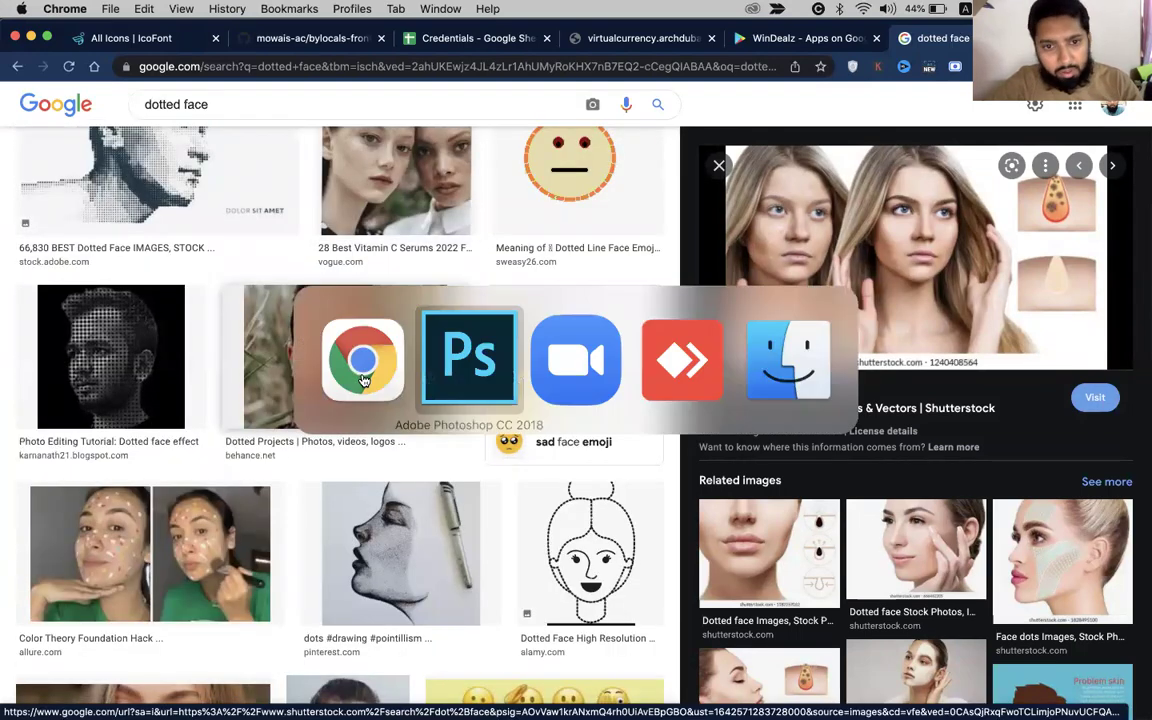
key("super+v")
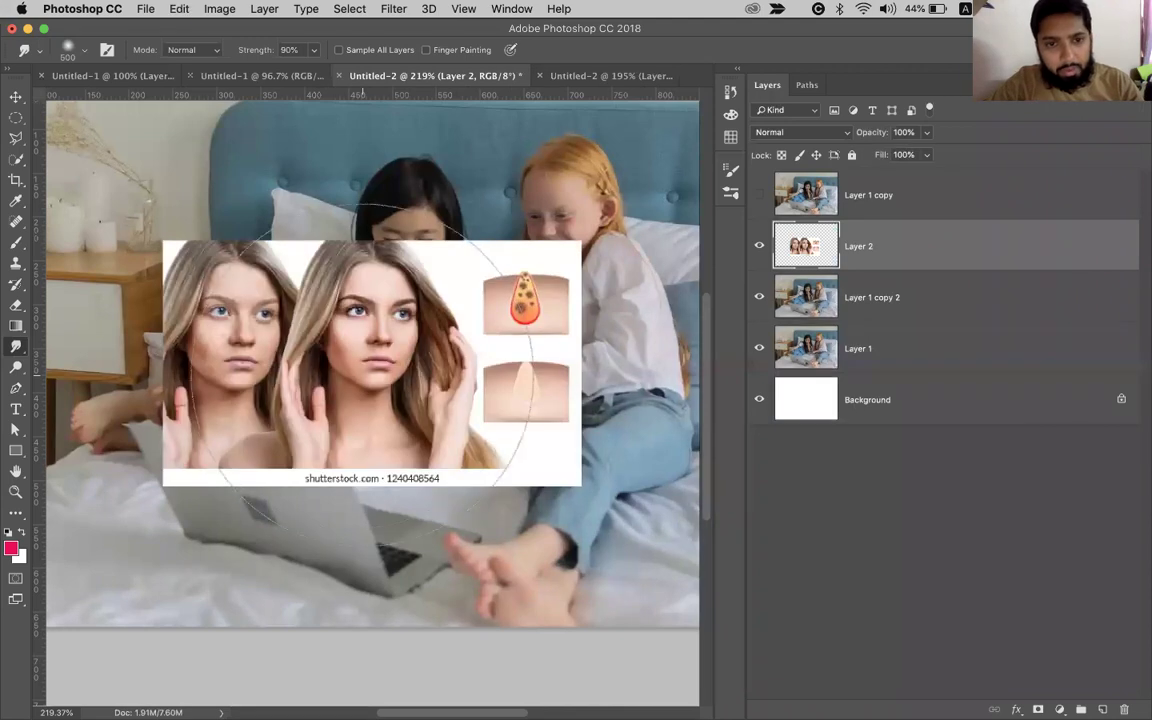
key("v")
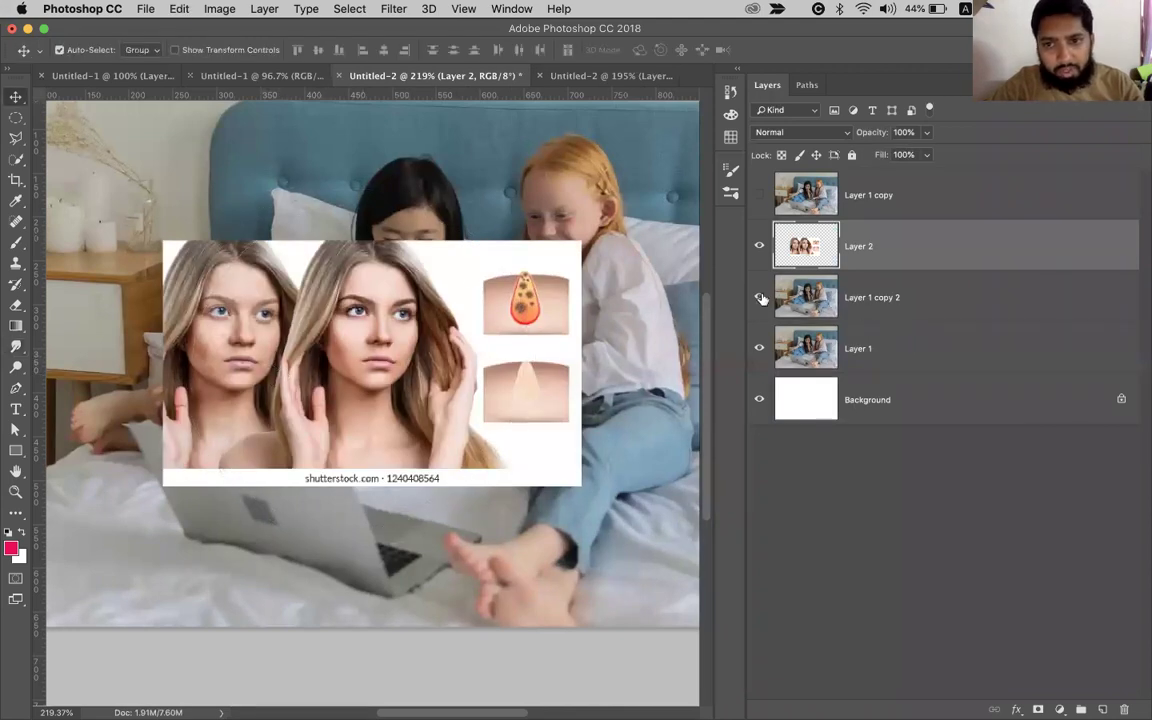
left_click(759, 347)
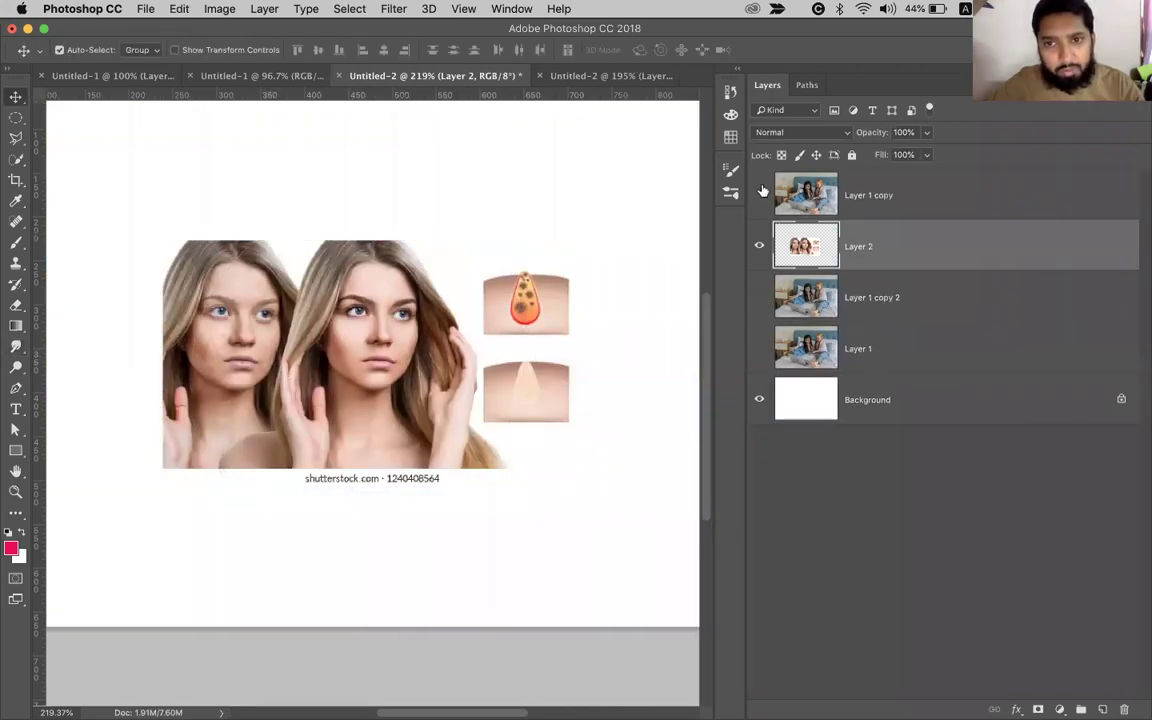
Choose the Clone Stamp tool and reduce its brush size to 8 for retouching the first woman's face.
scroll(195, 378, "up", 6)
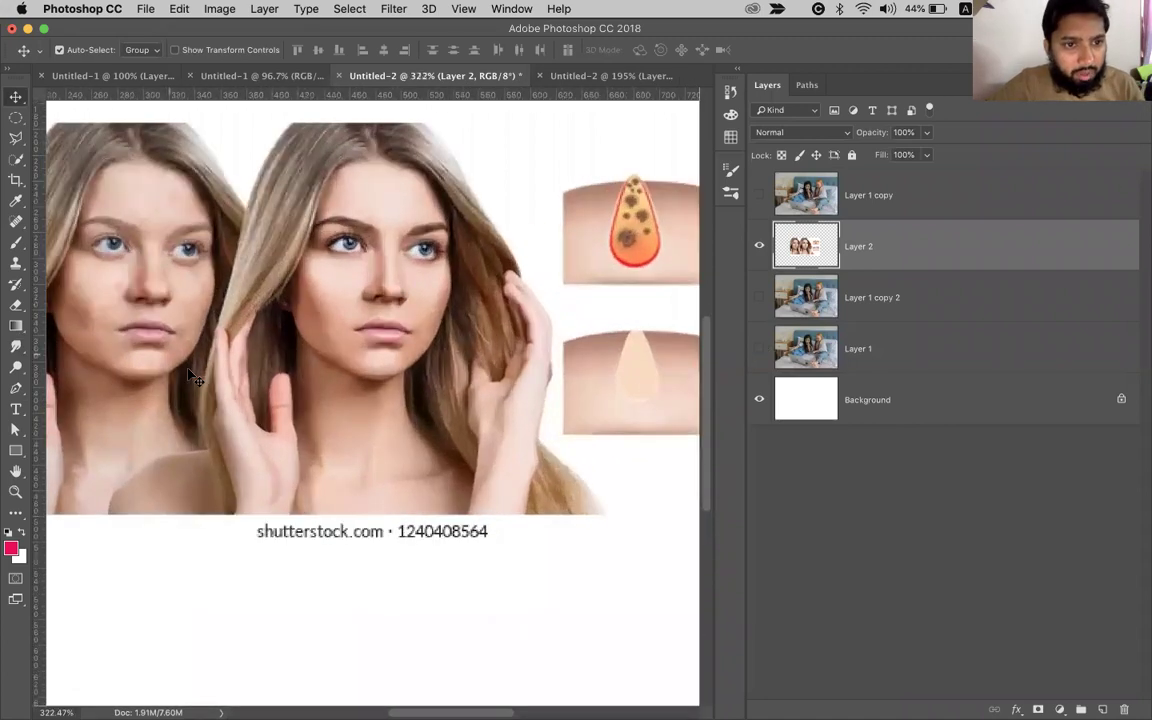
scroll(195, 378, "up", 4)
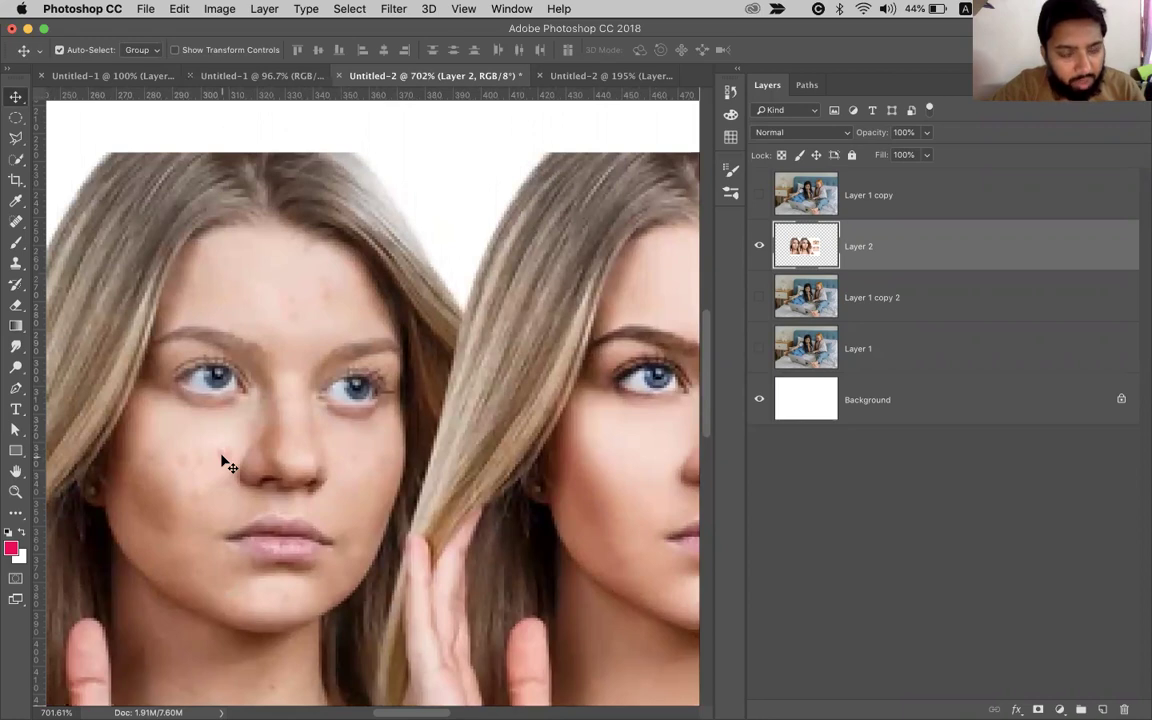
scroll(224, 462, "up", 2)
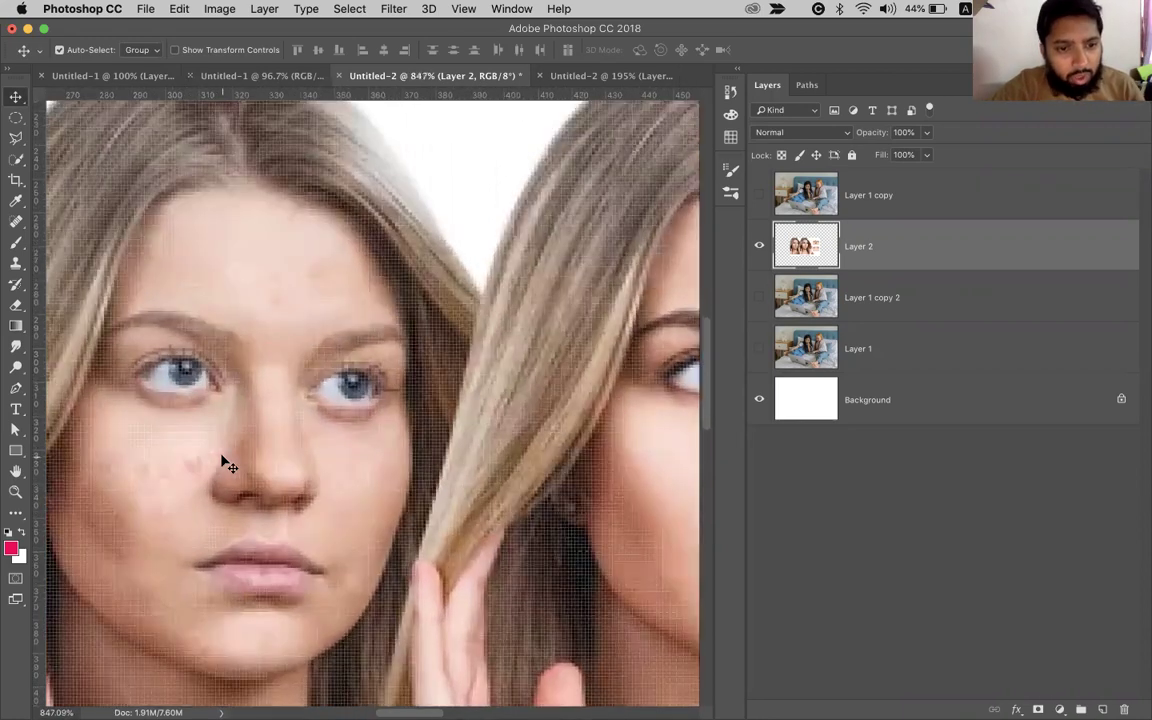
scroll(224, 462, "up", 2)
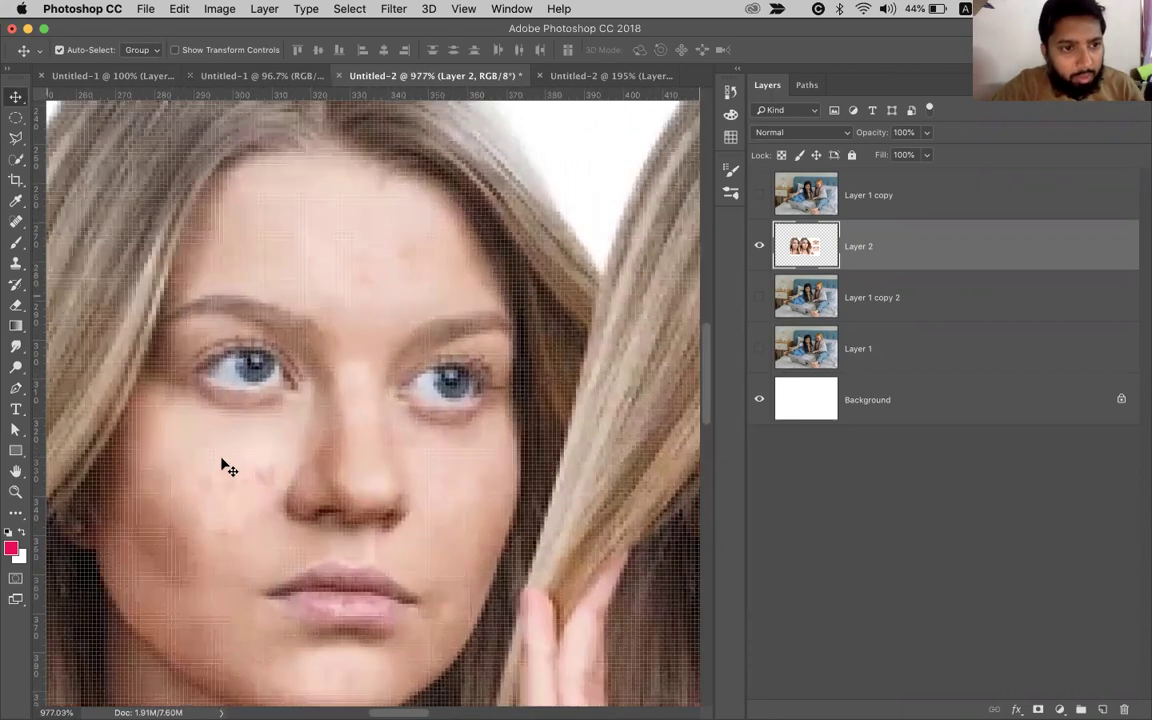
left_click(15, 267)
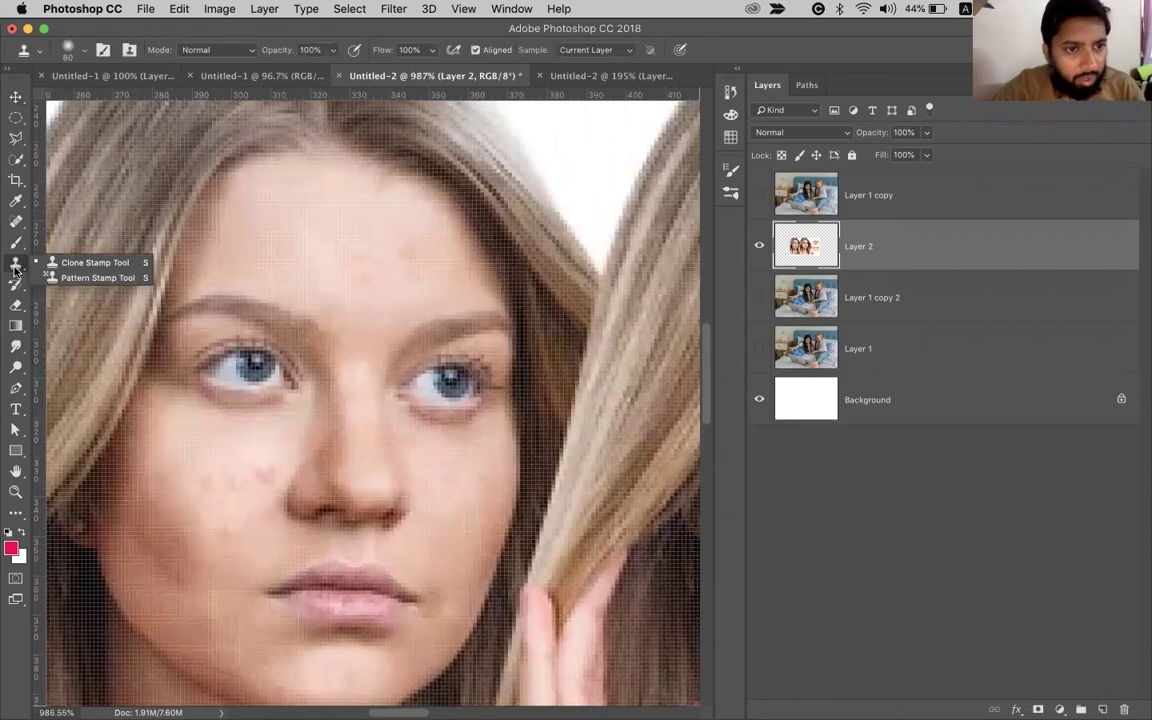
left_click(90, 262)
scroll(221, 438, "up", 1)
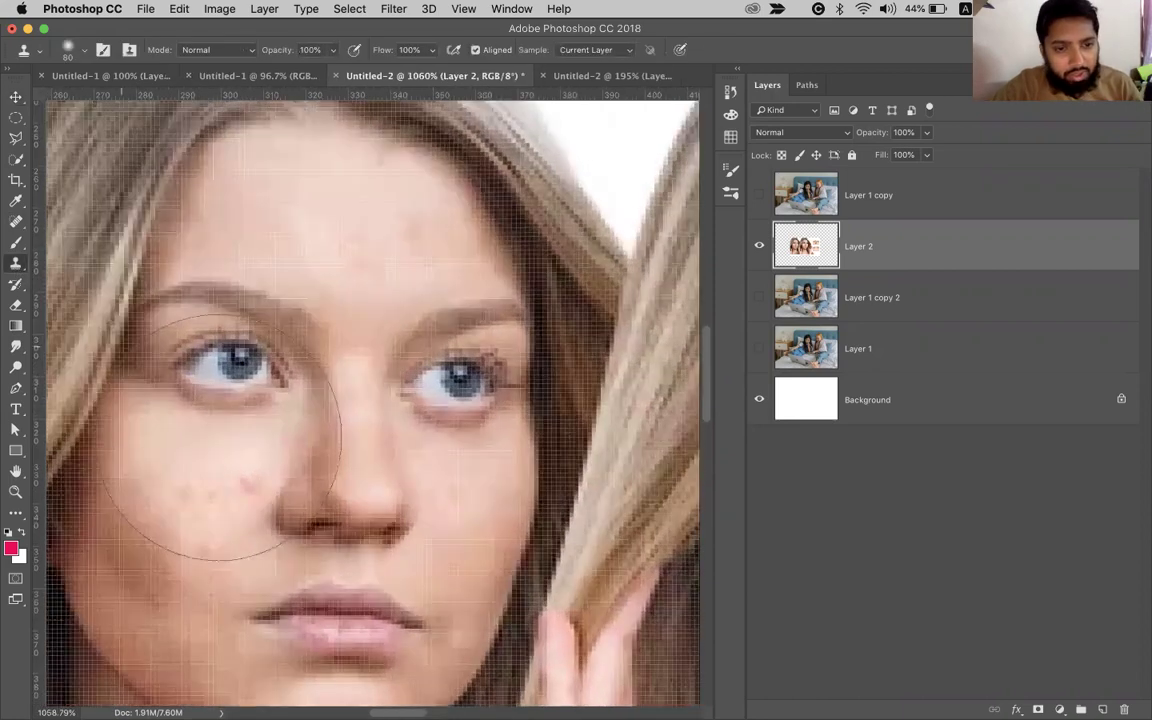
scroll(221, 438, "down", 1)
scroll(244, 440, "left", 3)
scroll(250, 485, "up", 2)
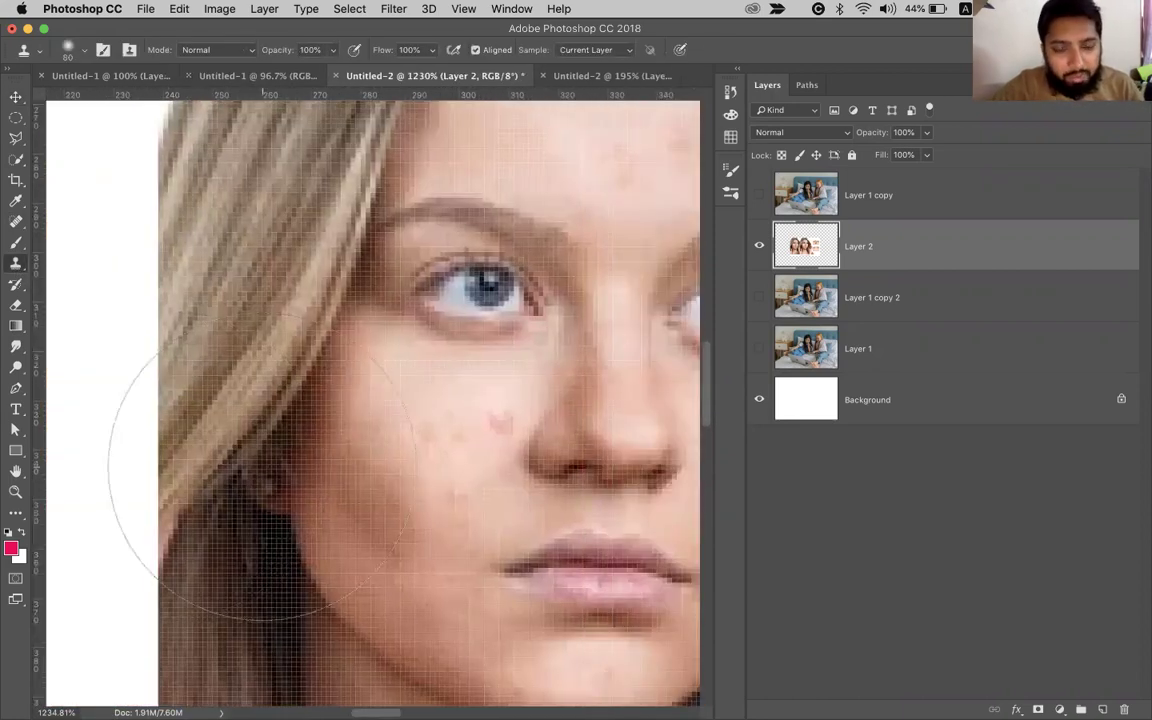
scroll(262, 487, "right", 4)
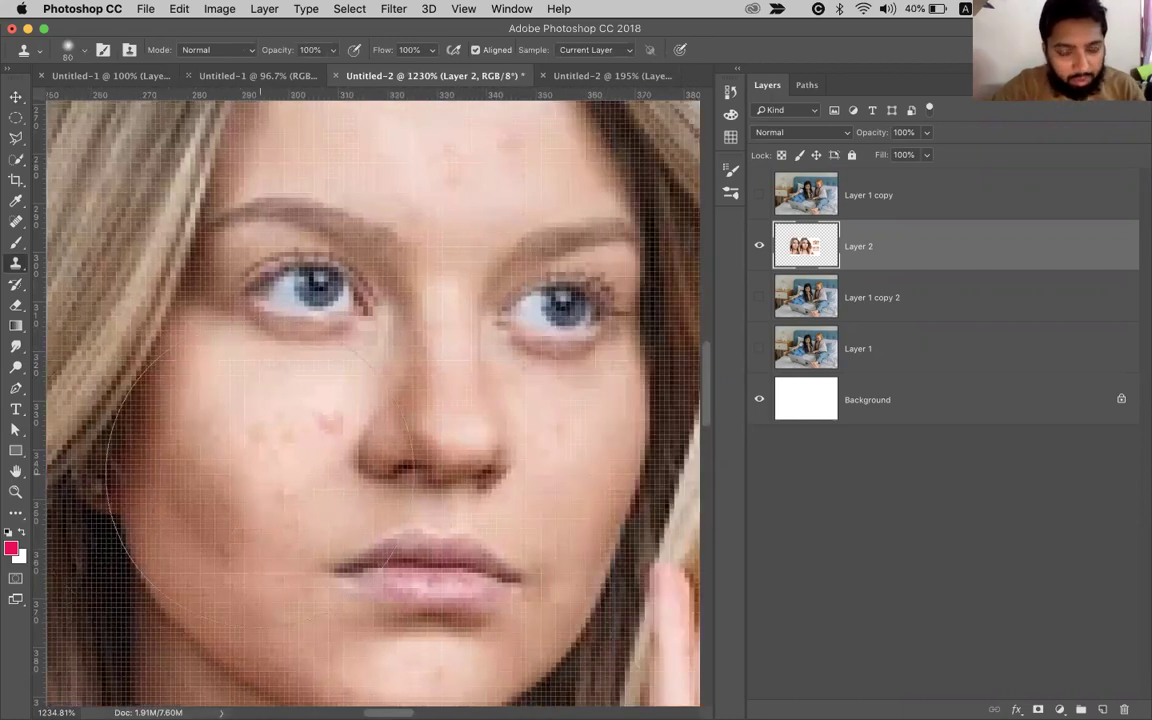
key("bracketleft")
key("bracketleft")
key("bracketleft")
key("bracketleft")
key("bracketleft")
key("bracketleft")
key("bracketleft")
key("bracketleft")
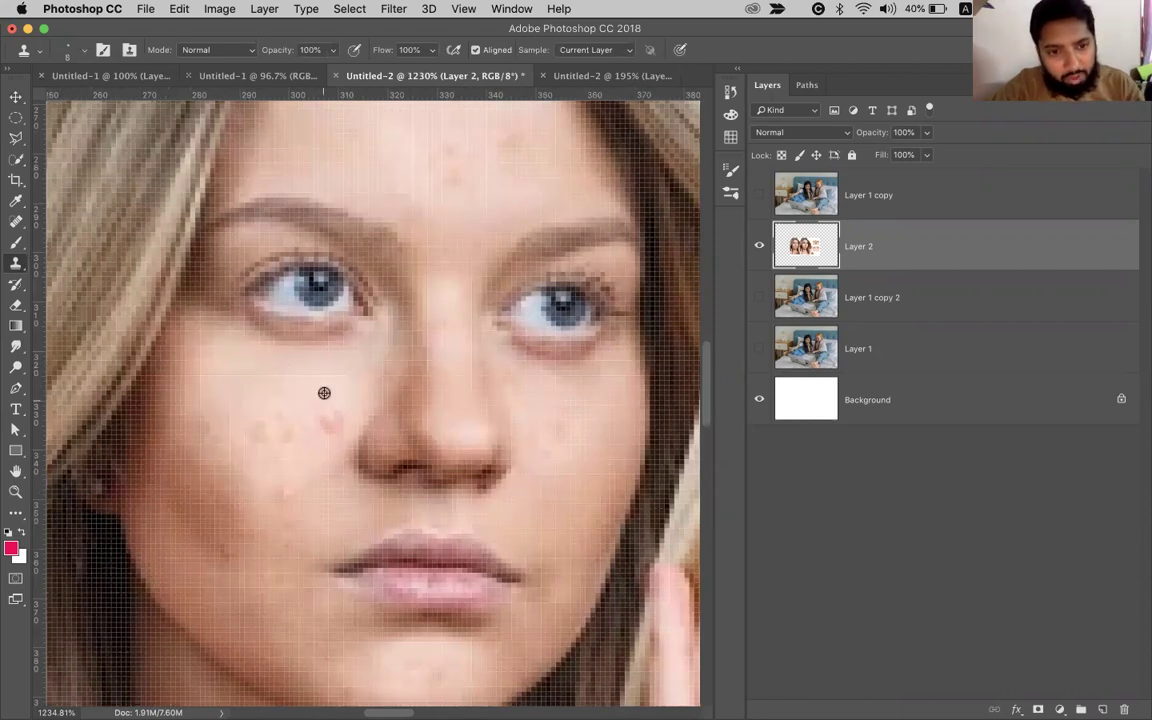
Try cloning clean skin over the cheek blemishes directly on Layer 2, and undo the cloning.
mouse_move(322, 402)
left_mouse_down()
mouse_move(332, 411)
mouse_move(264, 447)
left_mouse_up()
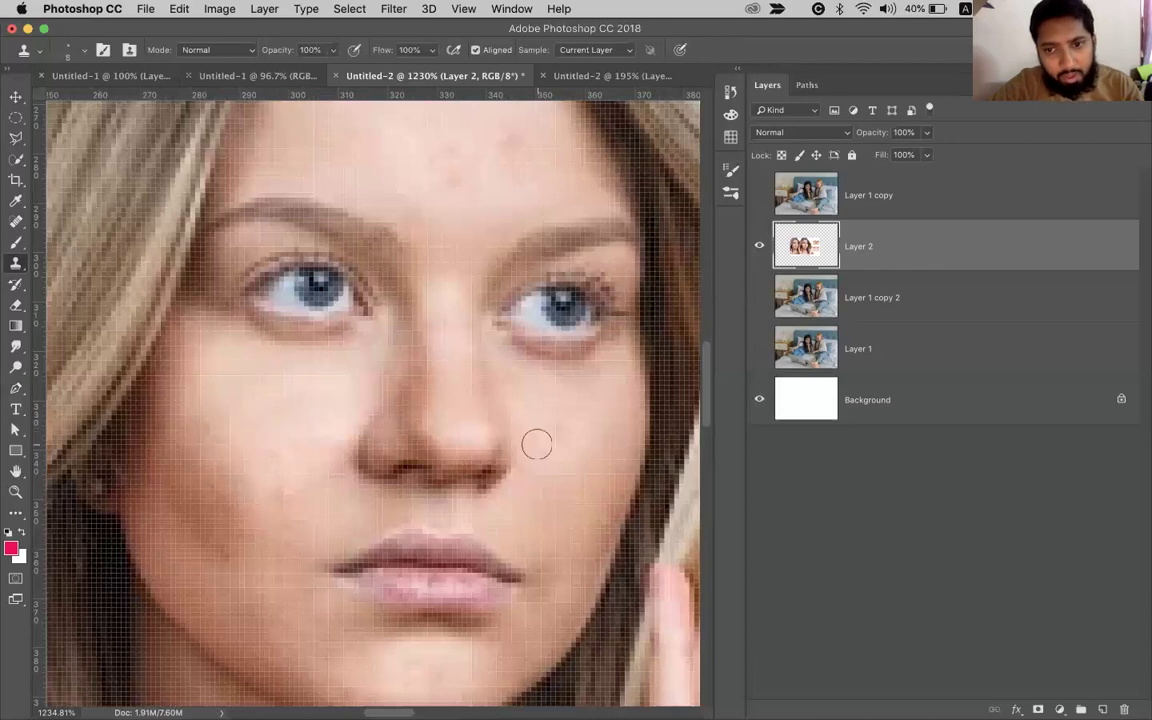
key("super+z")
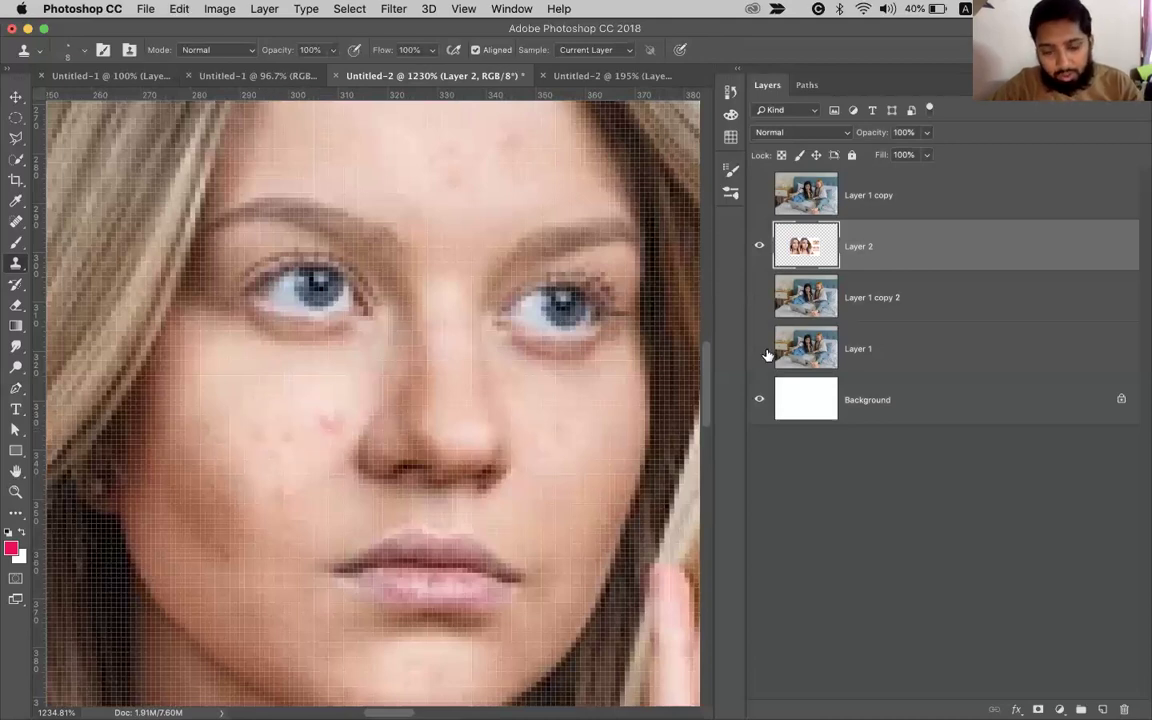
Duplicate Layer 2 and clone clean skin over the blemishes on the first woman's larger cheek area beside the nose.
key("super+j")
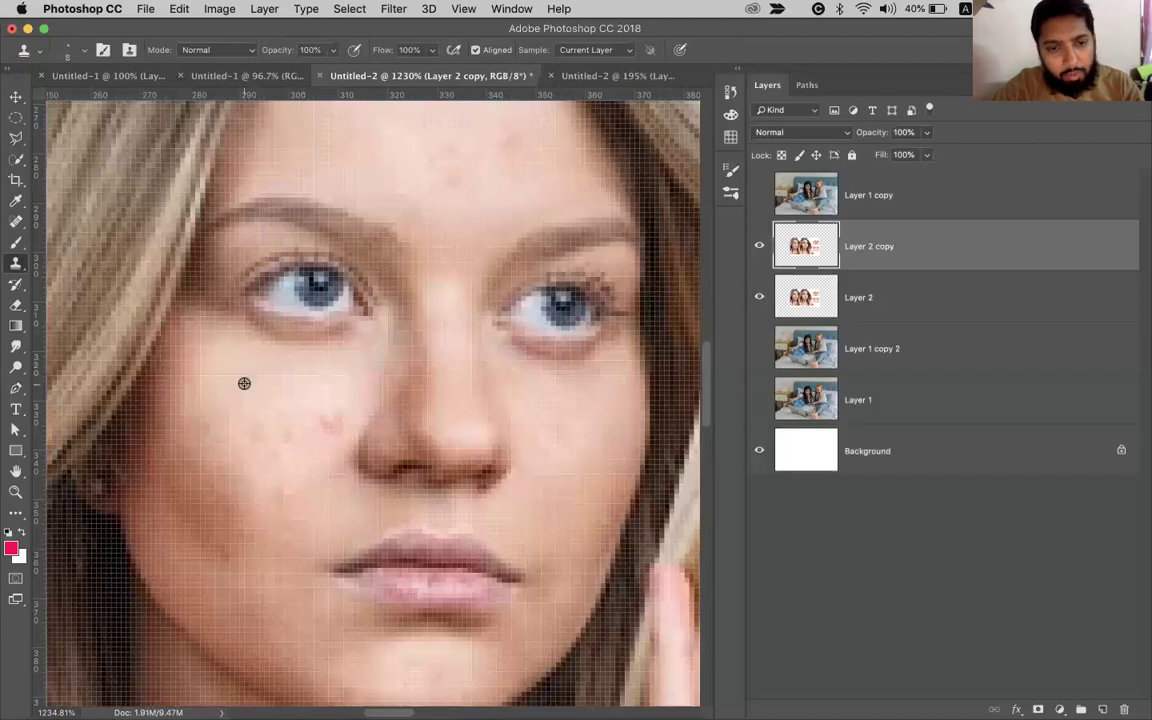
left_click(322, 388, "alt")
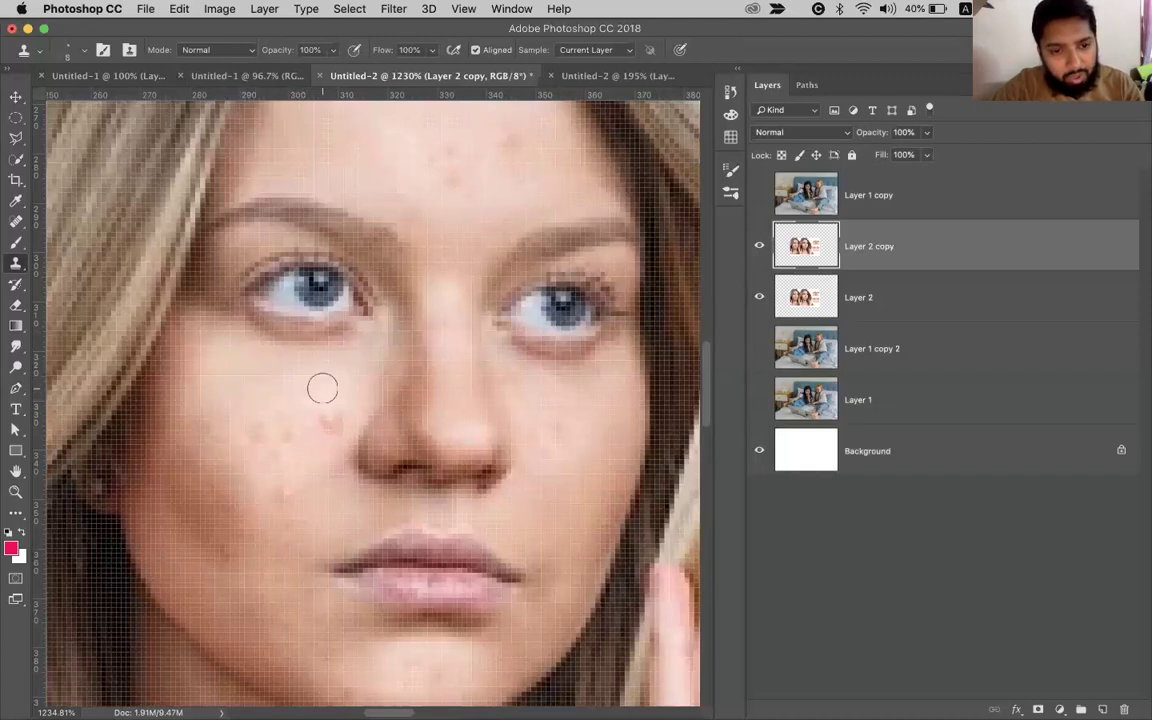
mouse_move(330, 414)
left_mouse_down()
mouse_move(280, 417)
mouse_move(260, 432)
mouse_move(294, 435)
mouse_move(311, 417)
mouse_move(270, 478)
mouse_move(308, 473)
mouse_move(274, 494)
mouse_move(319, 460)
mouse_move(276, 474)
left_mouse_up()
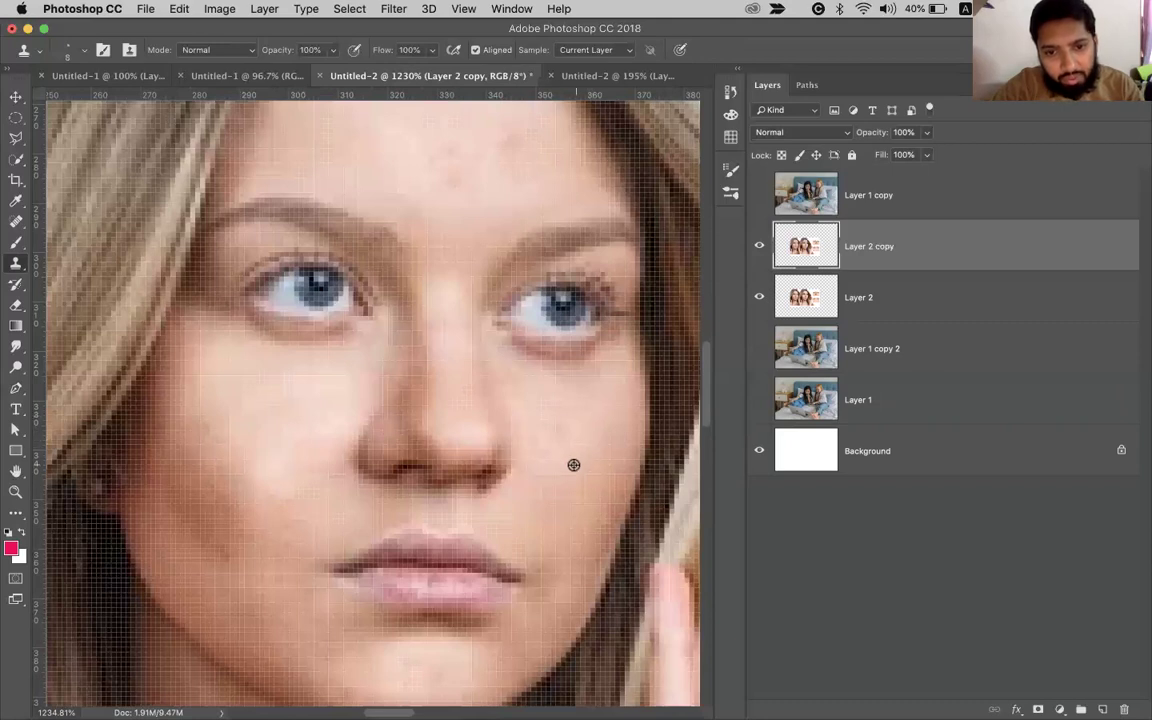
Clone clean skin over the spots on the first woman's other cheek and on her forehead.
left_click(585, 431, "alt")
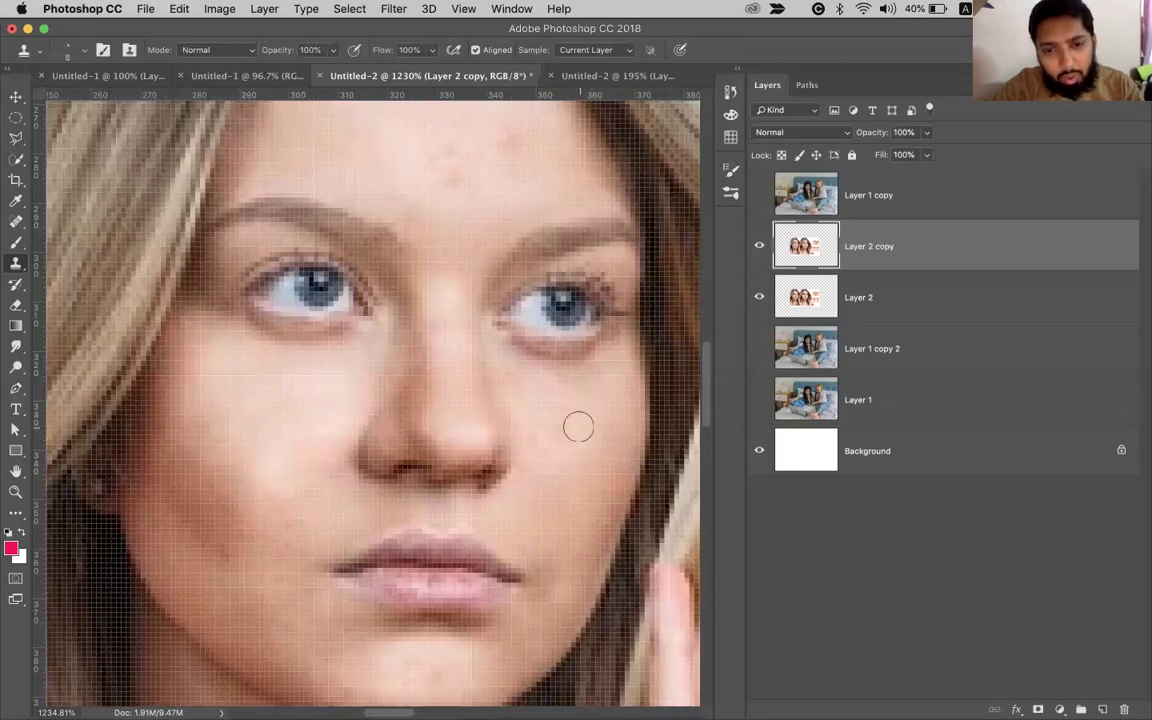
left_click(556, 415)
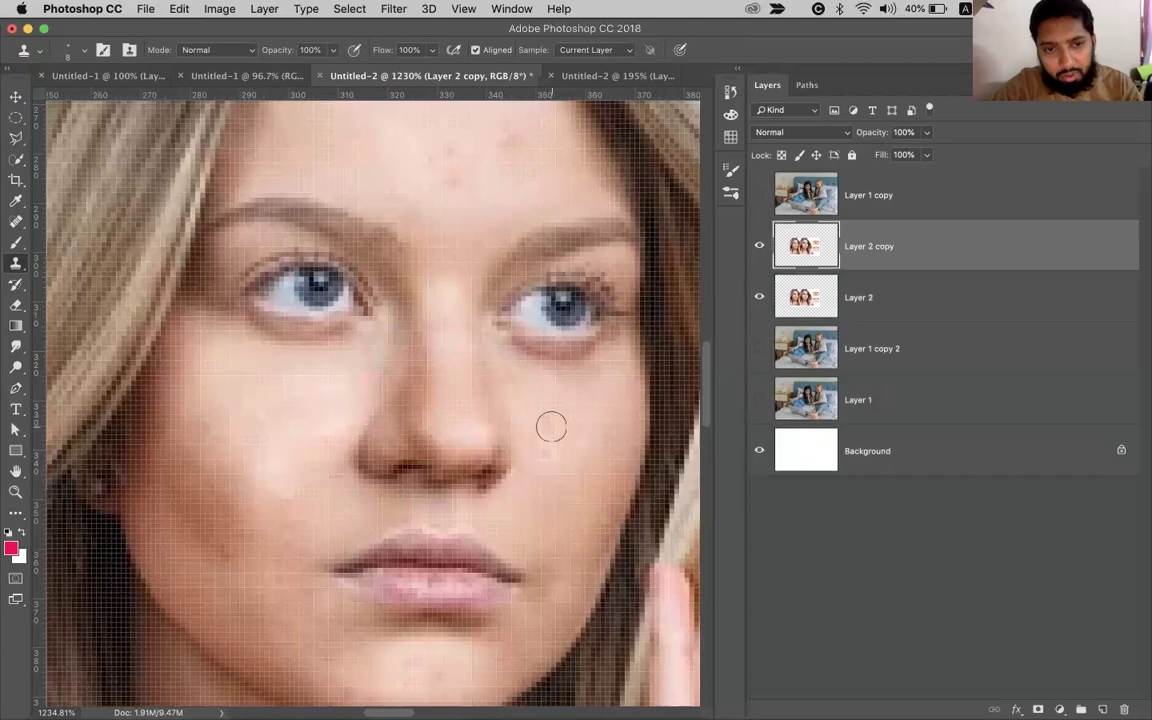
scroll(473, 332, "up", 5)
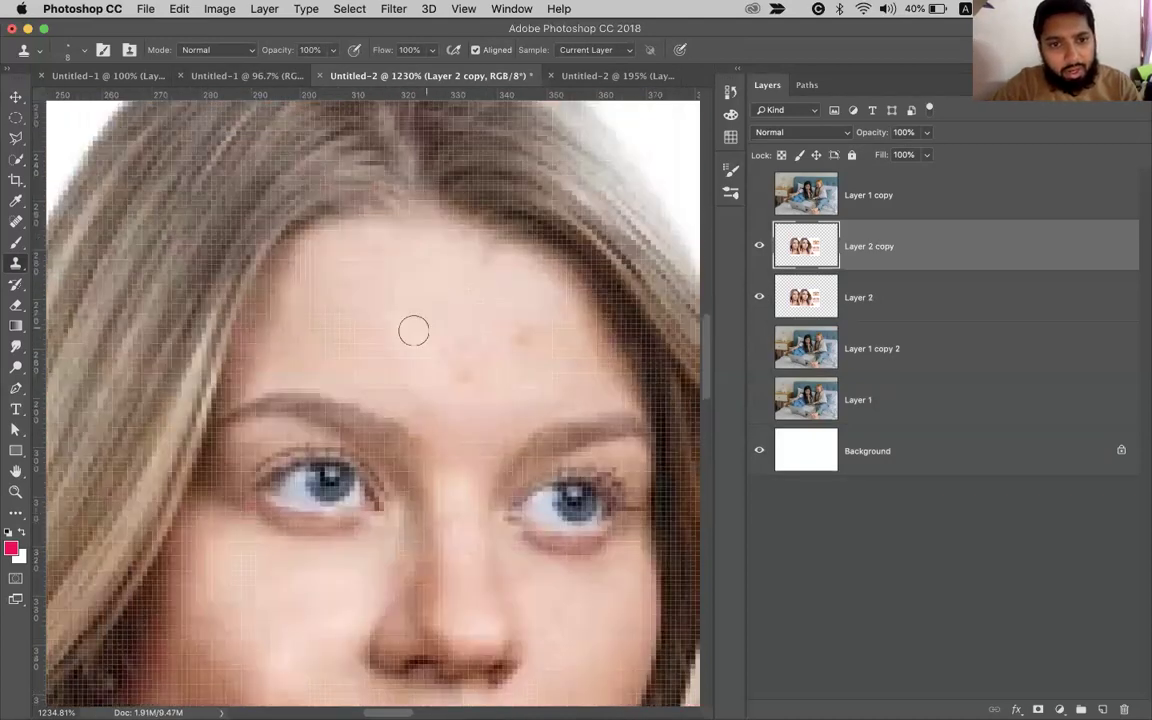
mouse_move(432, 327)
left_mouse_down()
mouse_move(445, 360)
mouse_move(469, 363)
mouse_move(439, 362)
left_mouse_up()
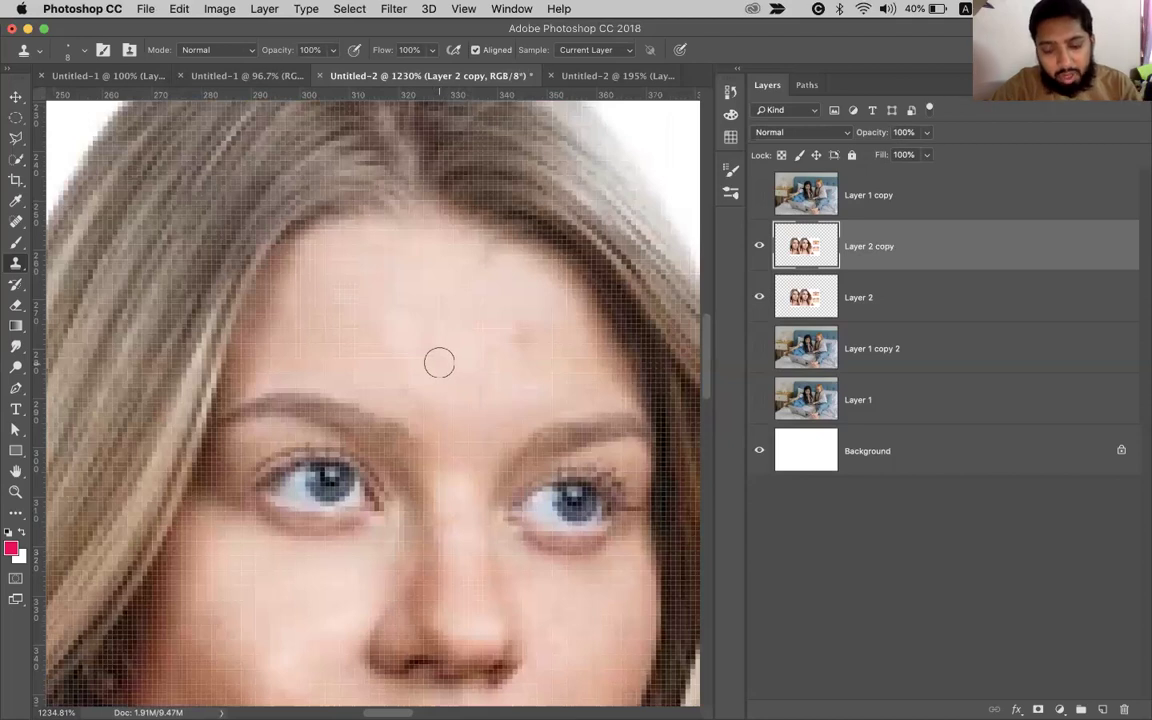
Compare the first woman's face before and after the cloning by toggling the visibility of Layer 2 copy.
left_click(759, 245)
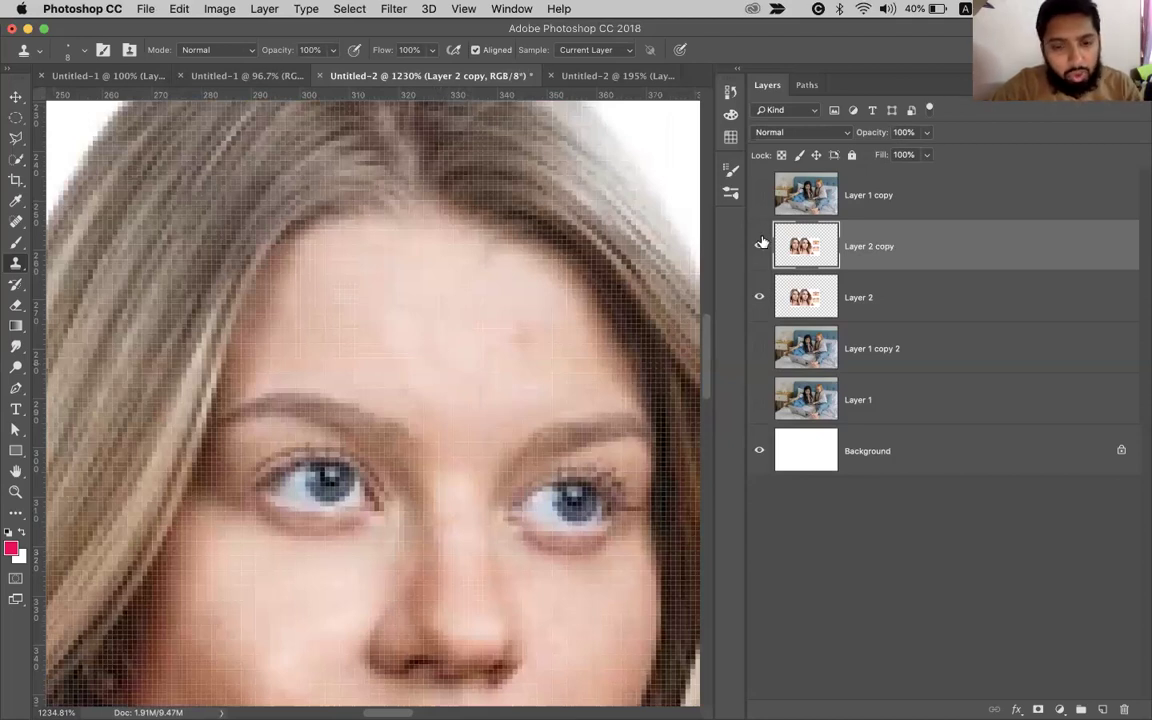
key("super+minus")
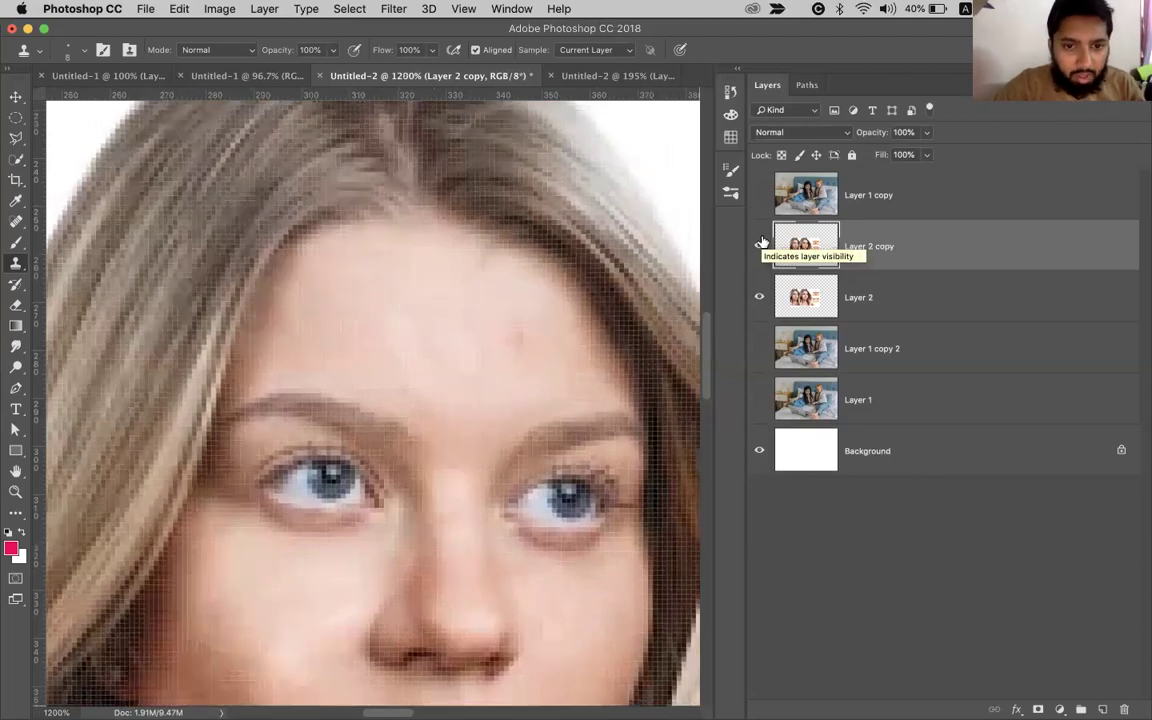
key("super+minus")
key("super+minus")
key("super+minus")
key("super+minus")
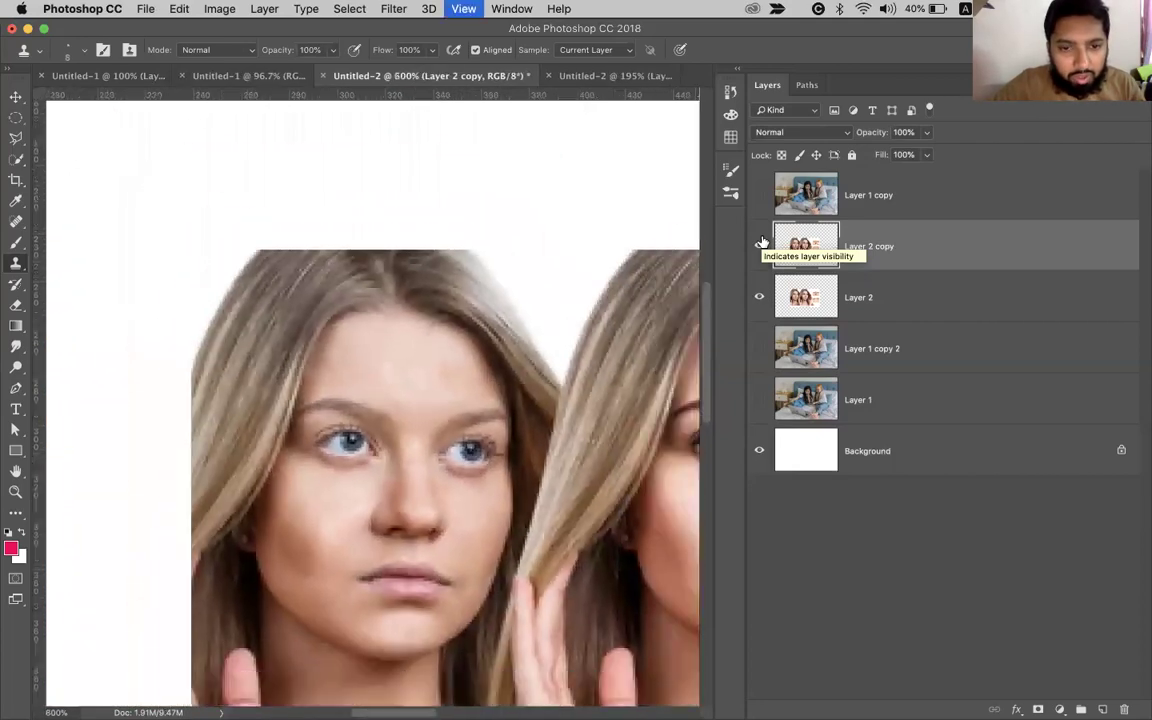
key("super+minus")
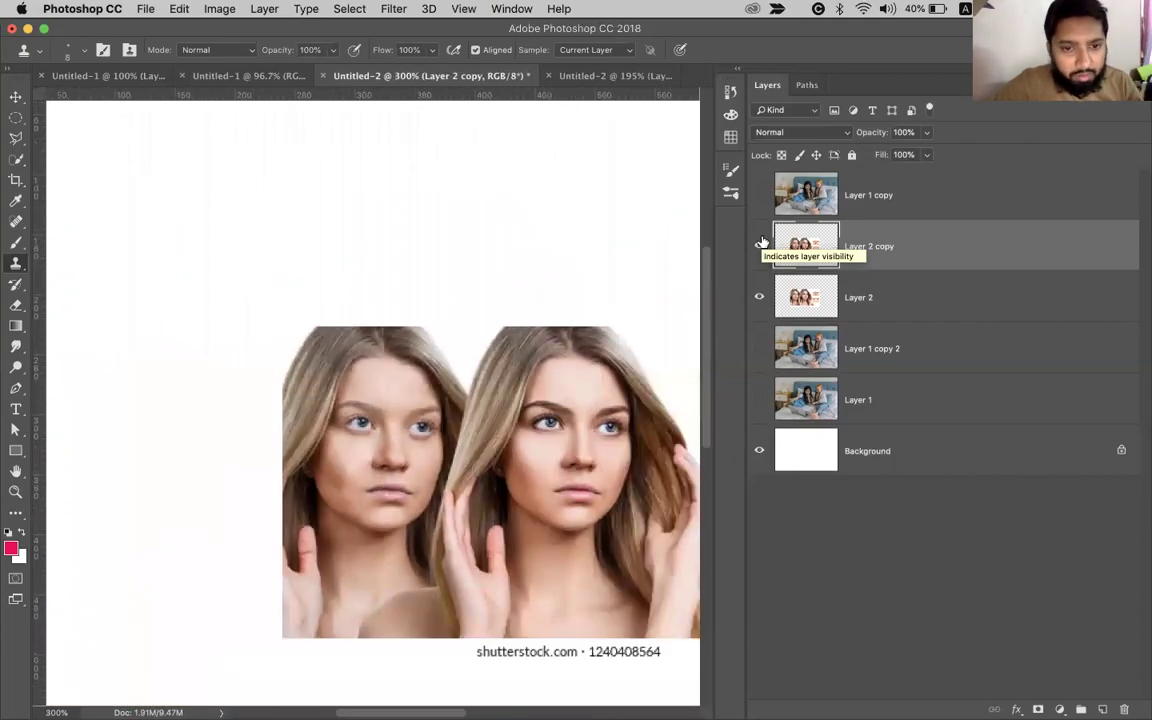
left_click(759, 245)
scroll(508, 459, "down", 4)
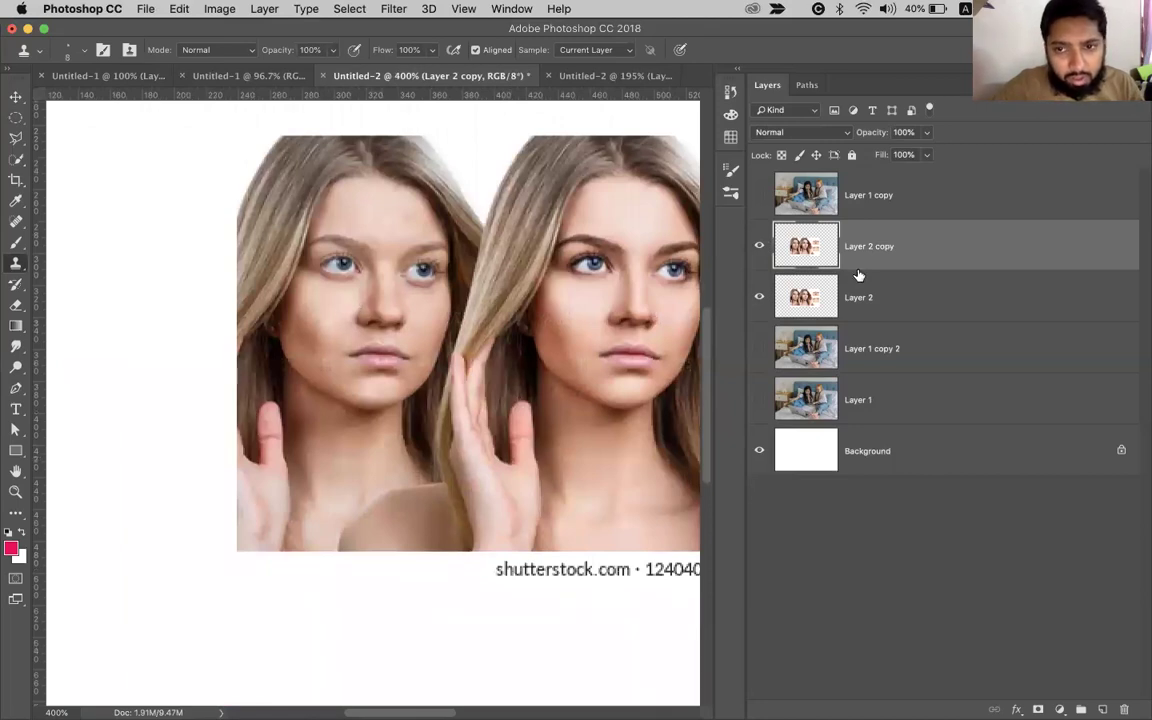
left_click(760, 248)
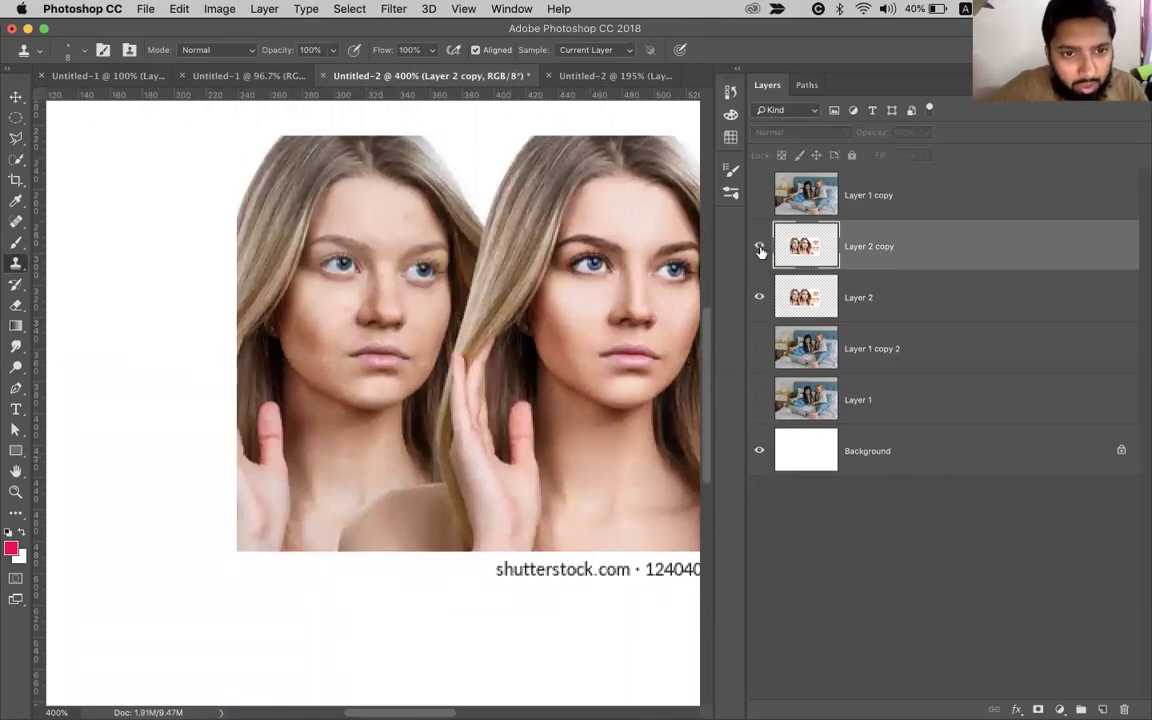
left_click(760, 248)
scroll(365, 268, "up", 2)
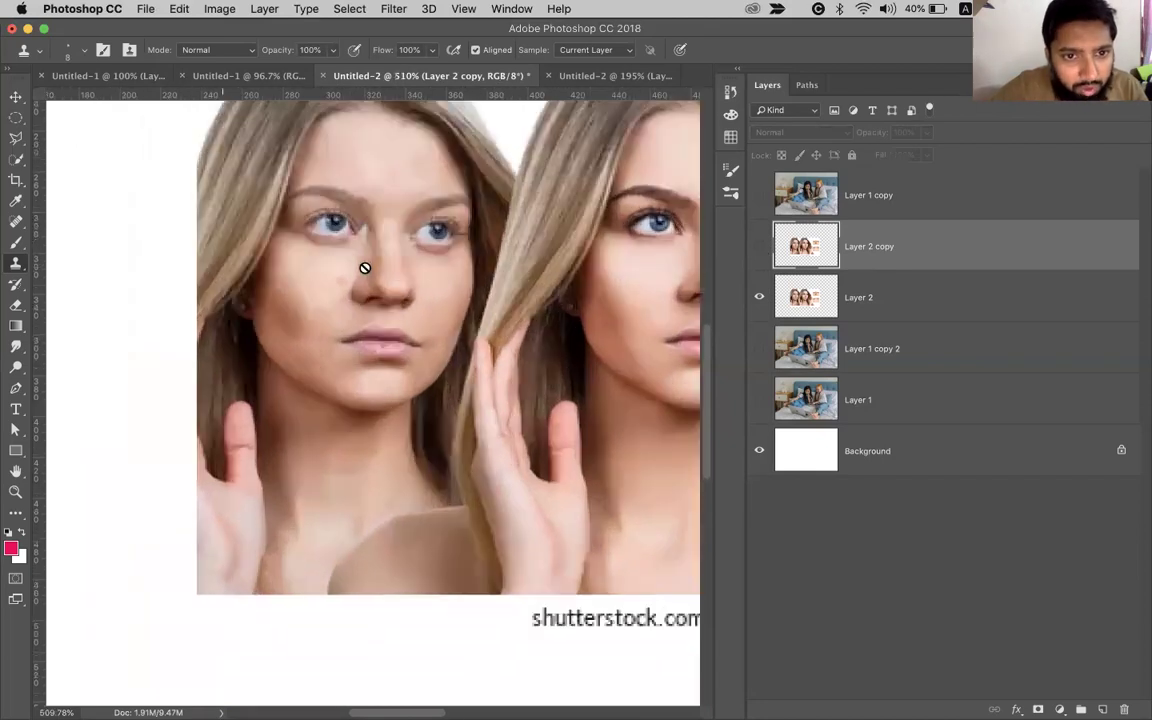
left_click(760, 248)
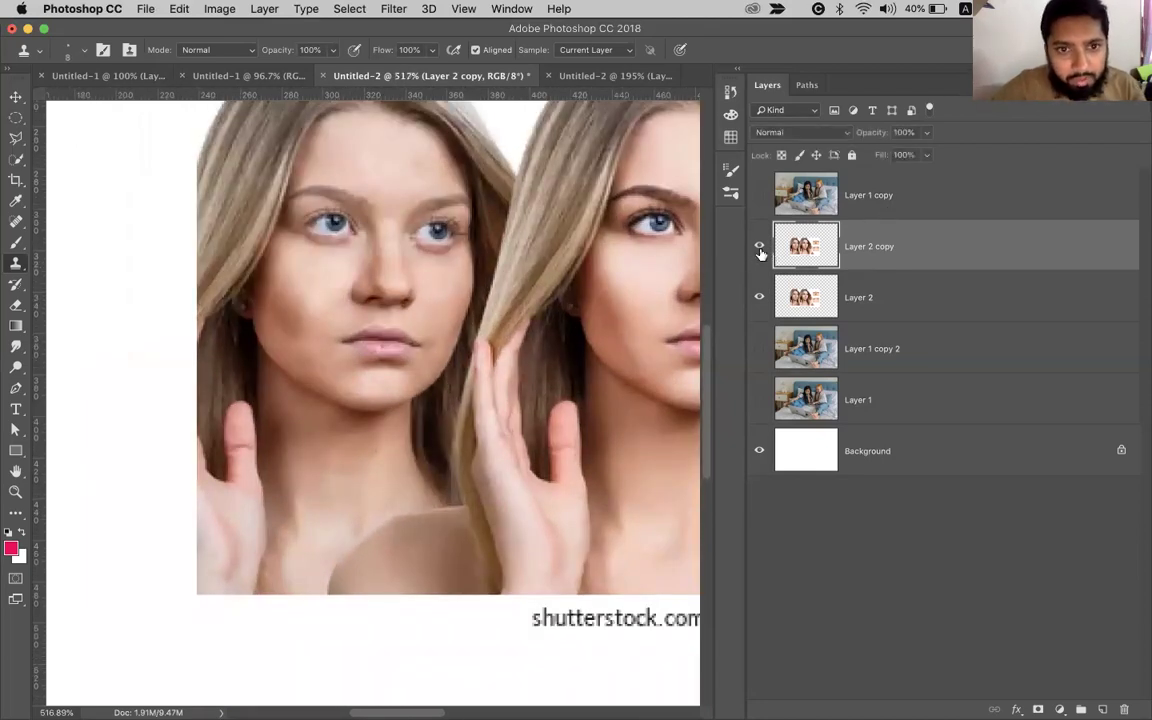
left_click(760, 248)
left_click(760, 248)
left_click(760, 248)
left_click(760, 248)
left_click(760, 248)
left_click(760, 248)
Hide Layer 2 copy and duplicate the original Layer 2 as a fresh layer for the Smudge tool.
left_click(760, 248)
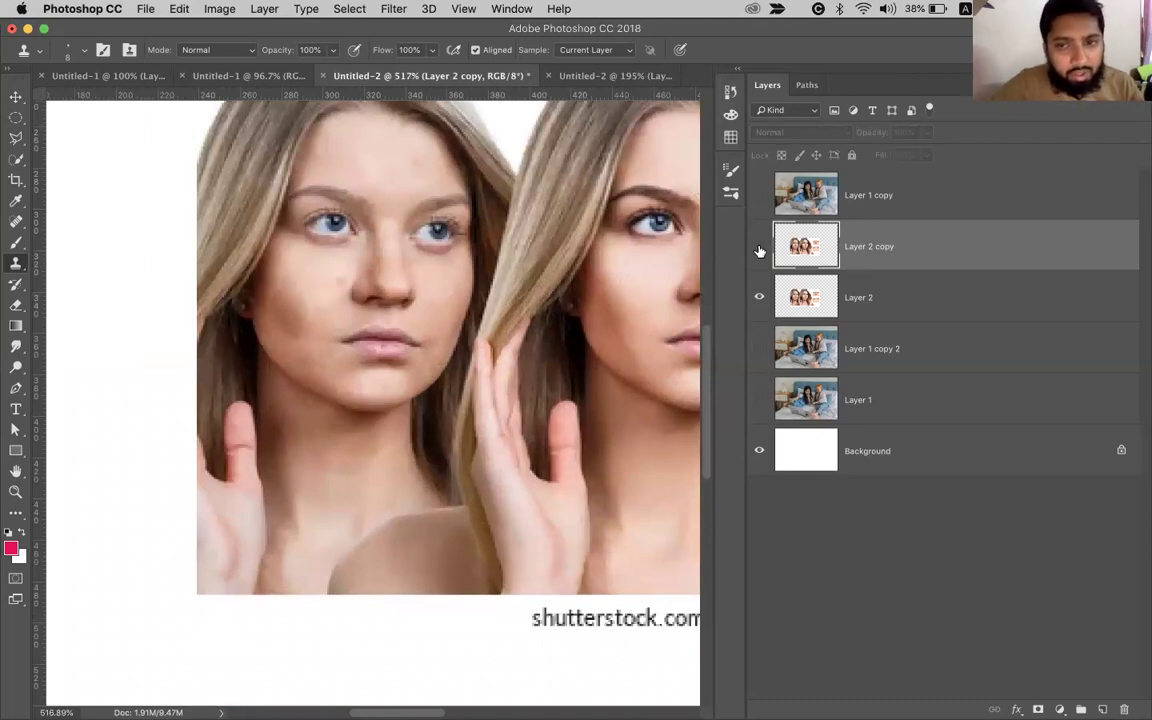
left_click(760, 249)
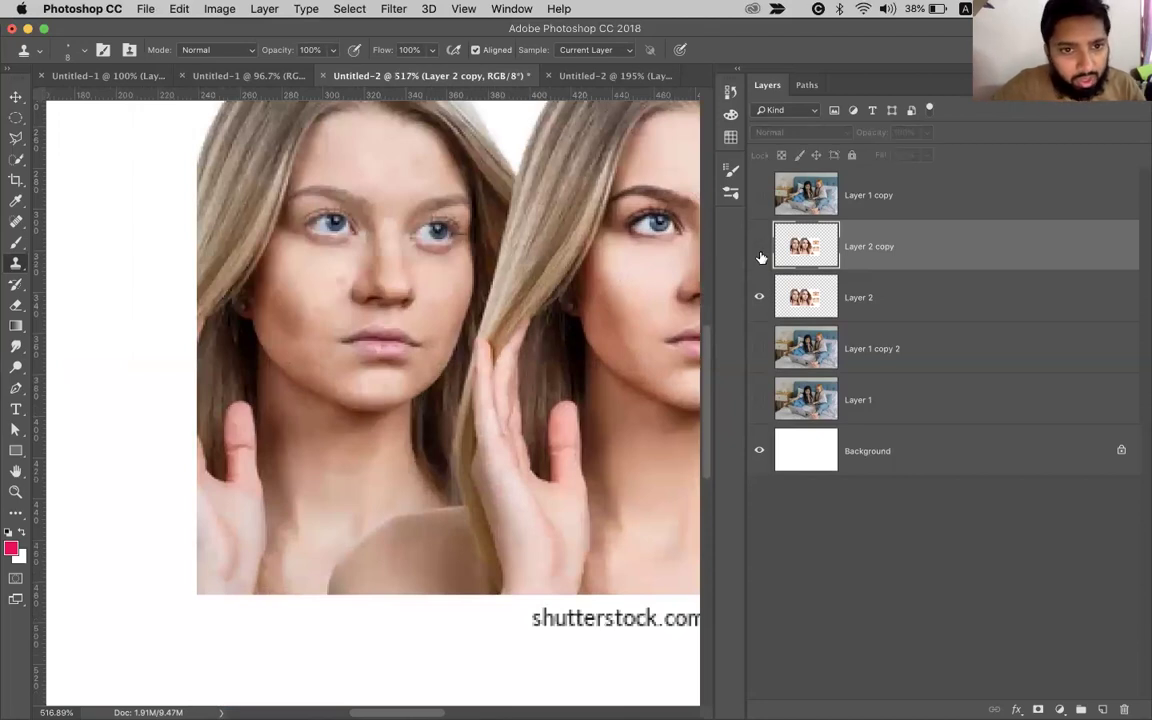
left_click(14, 348)
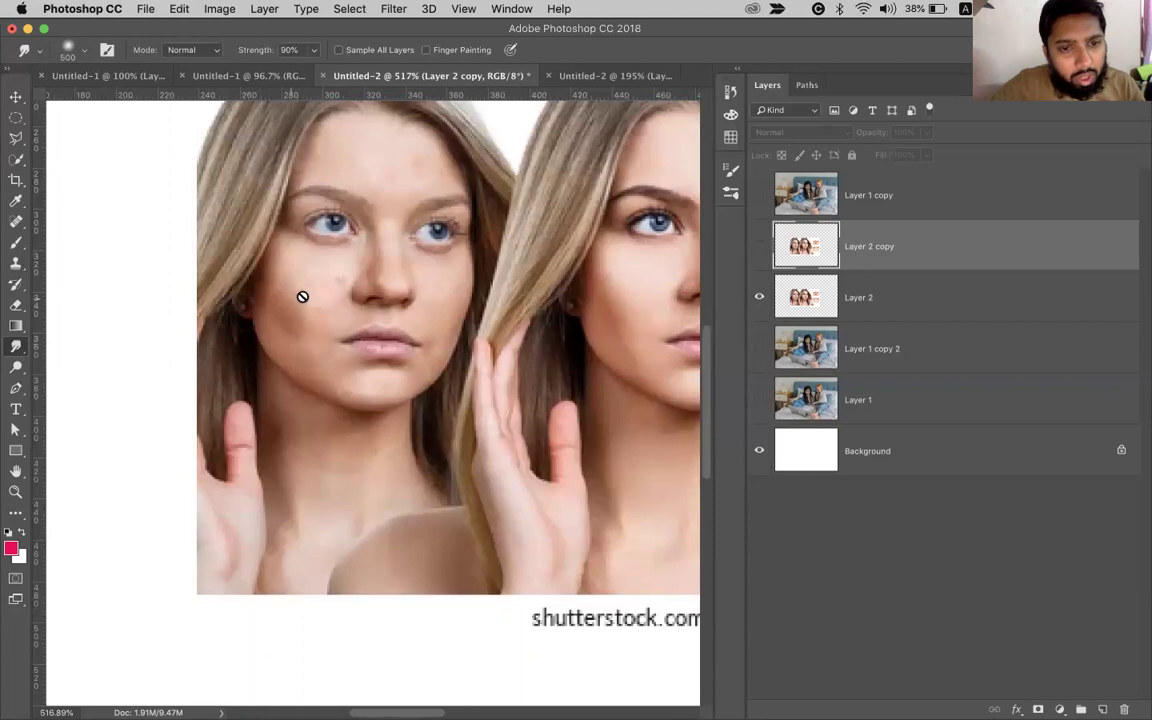
left_click(806, 290)
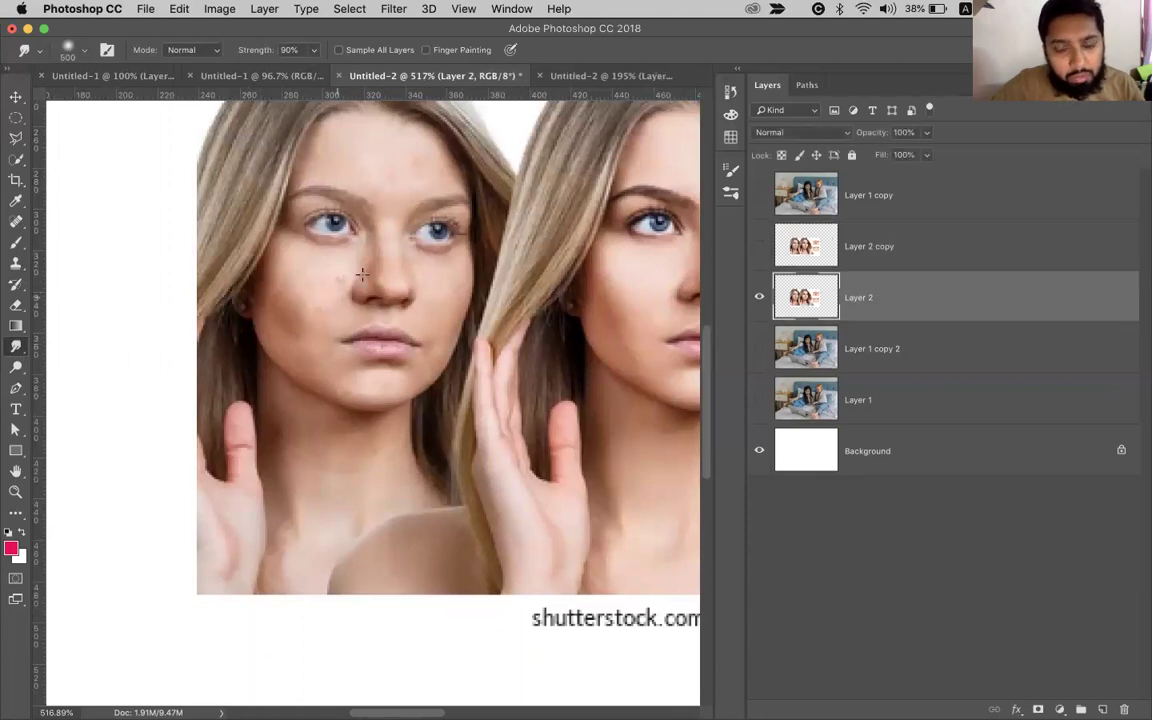
key("super+j")
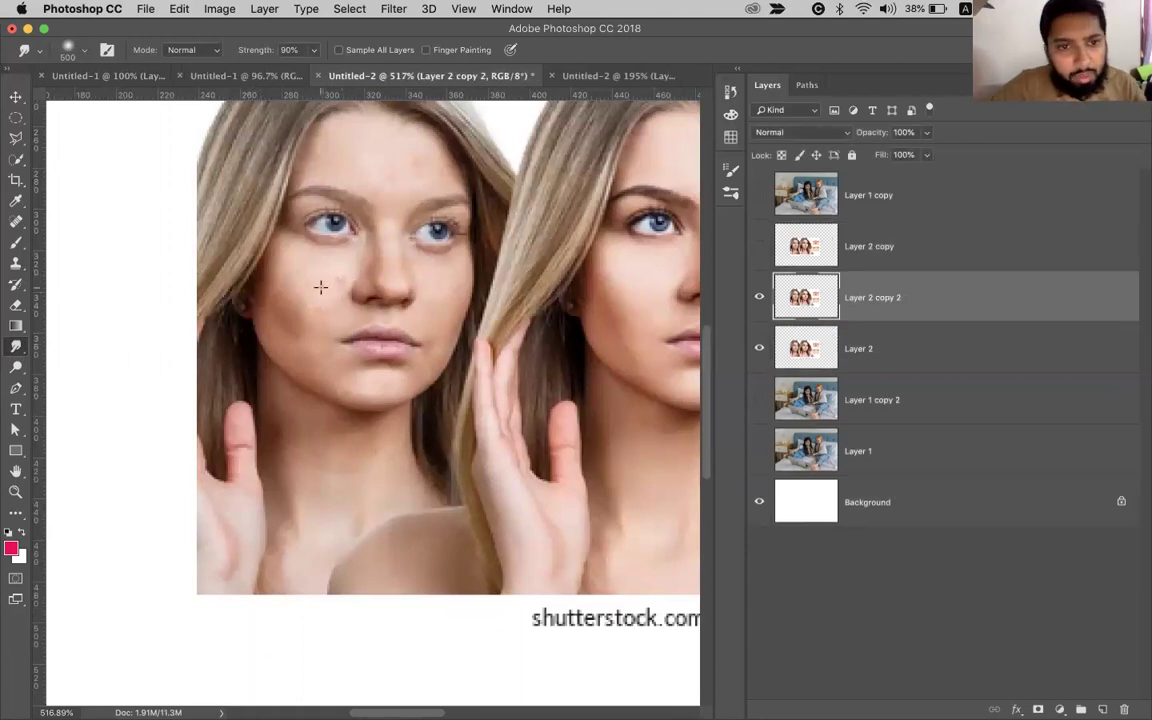
Reduce the Smudge brush size to 8 and smooth out the blemishes on the first woman's cheek beside the nose.
scroll(321, 287, "up", 6)
scroll(321, 287, "up", 6)
scroll(318, 287, "up", 4)
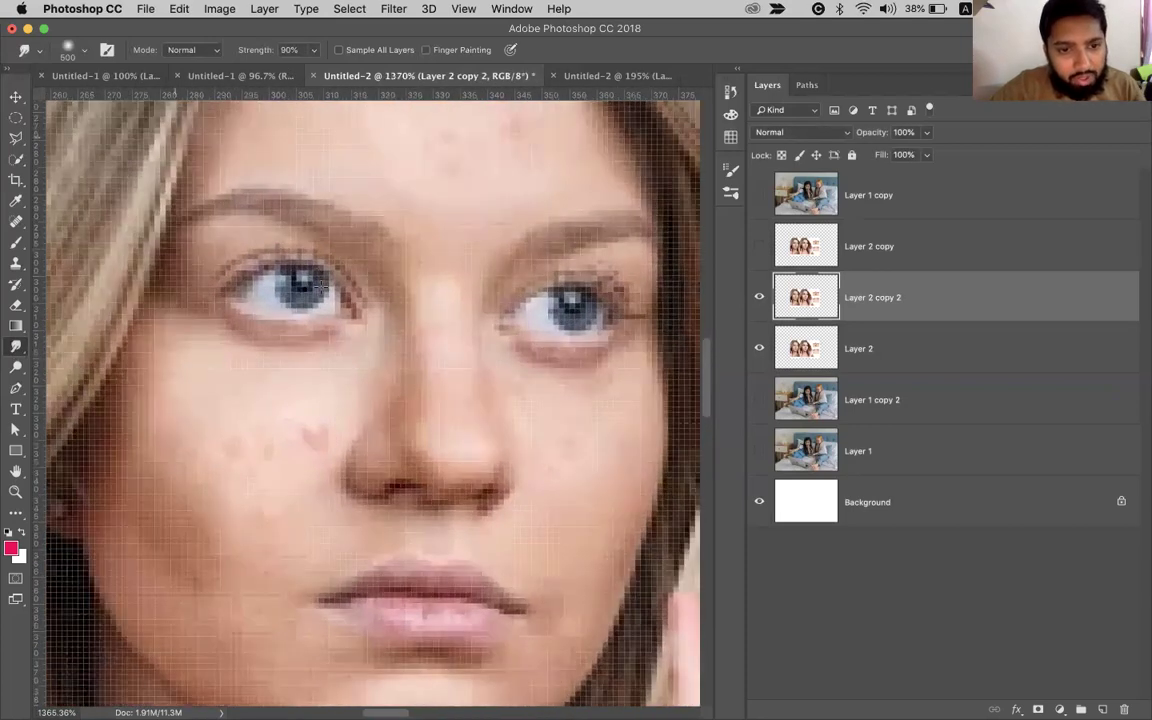
scroll(321, 287, "up", 1)
key("bracketleft")
key("bracketleft")
key("bracketleft")
key("bracketleft")
key("bracketleft")
key("bracketleft")
key("bracketleft")
key("bracketleft")
key("bracketleft")
key("bracketleft")
key("bracketleft")
key("bracketleft")
key("bracketleft")
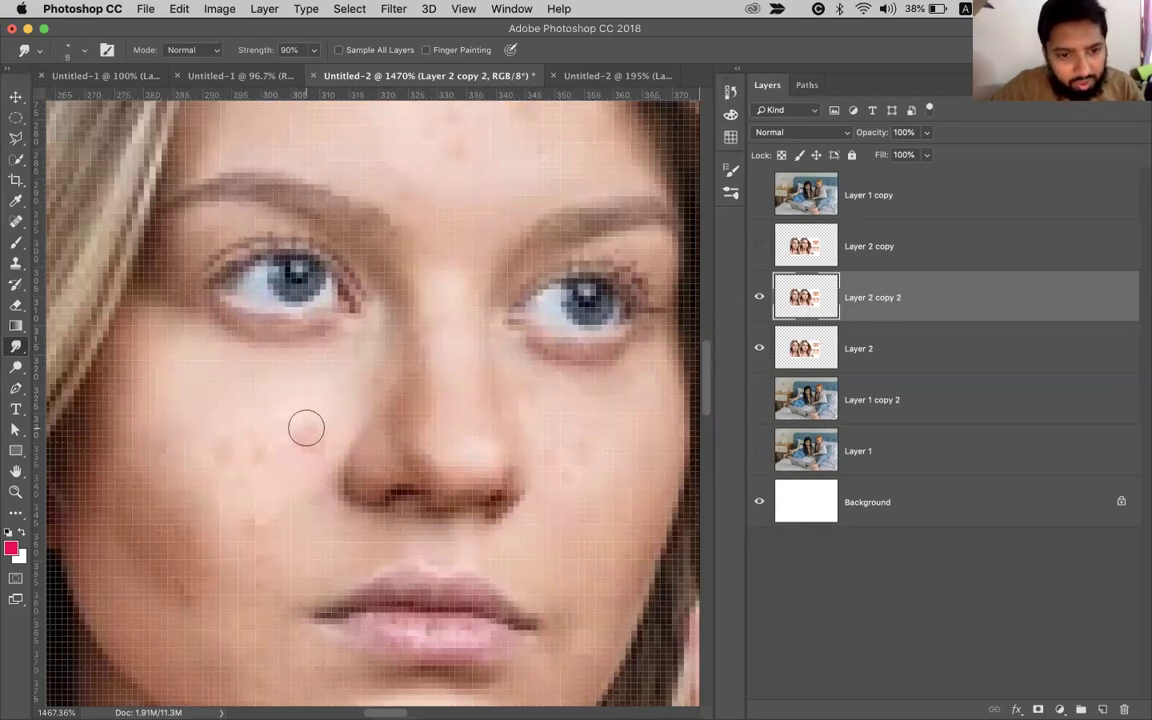
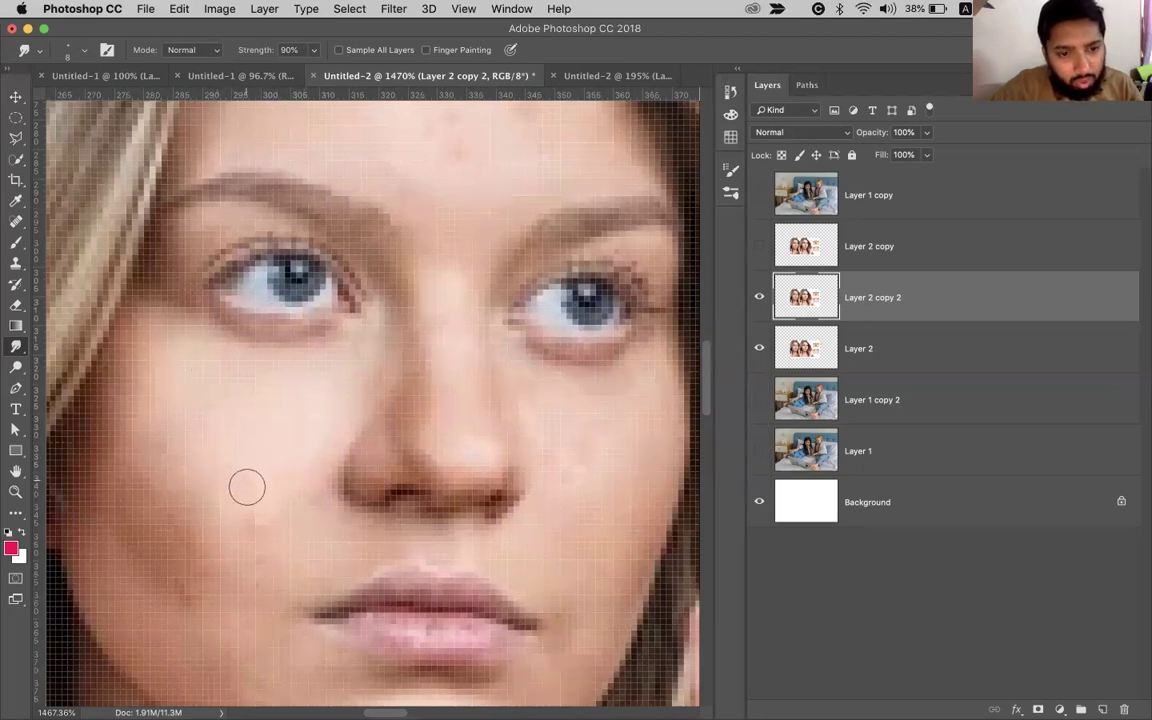
Smudge away the remaining spots on the first woman's forehead on Layer 2 copy 2.
scroll(392, 368, "up", 2)
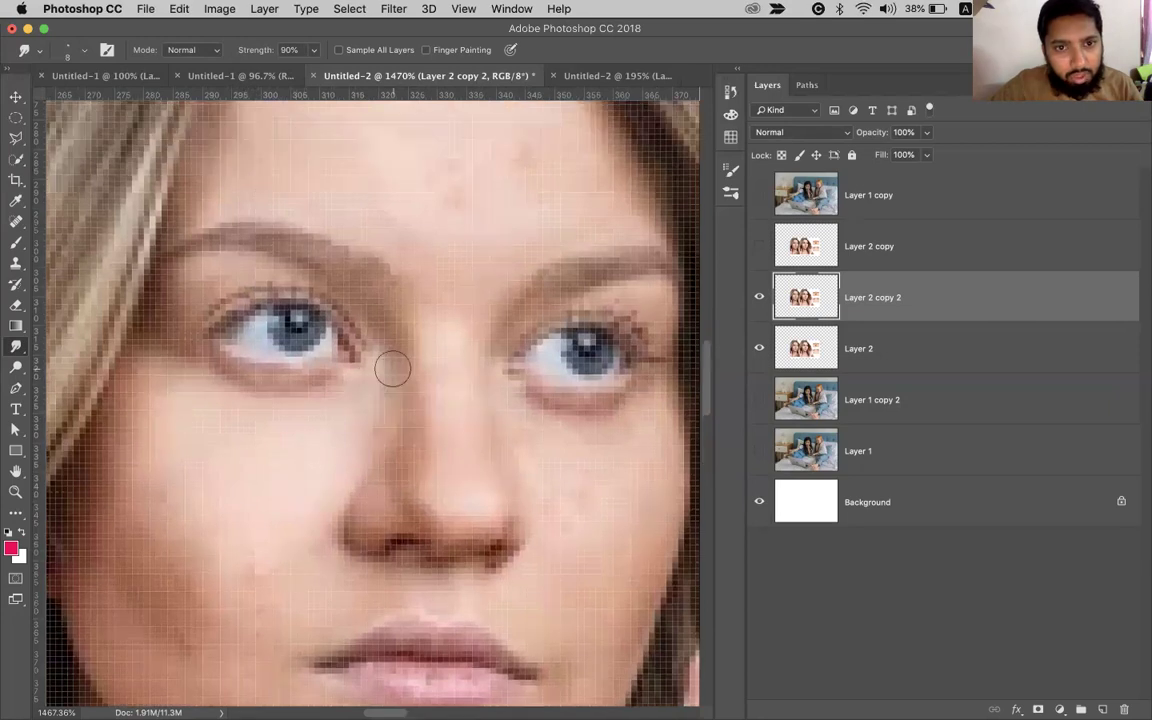
scroll(392, 368, "up", 7)
scroll(409, 458, "down", 4)
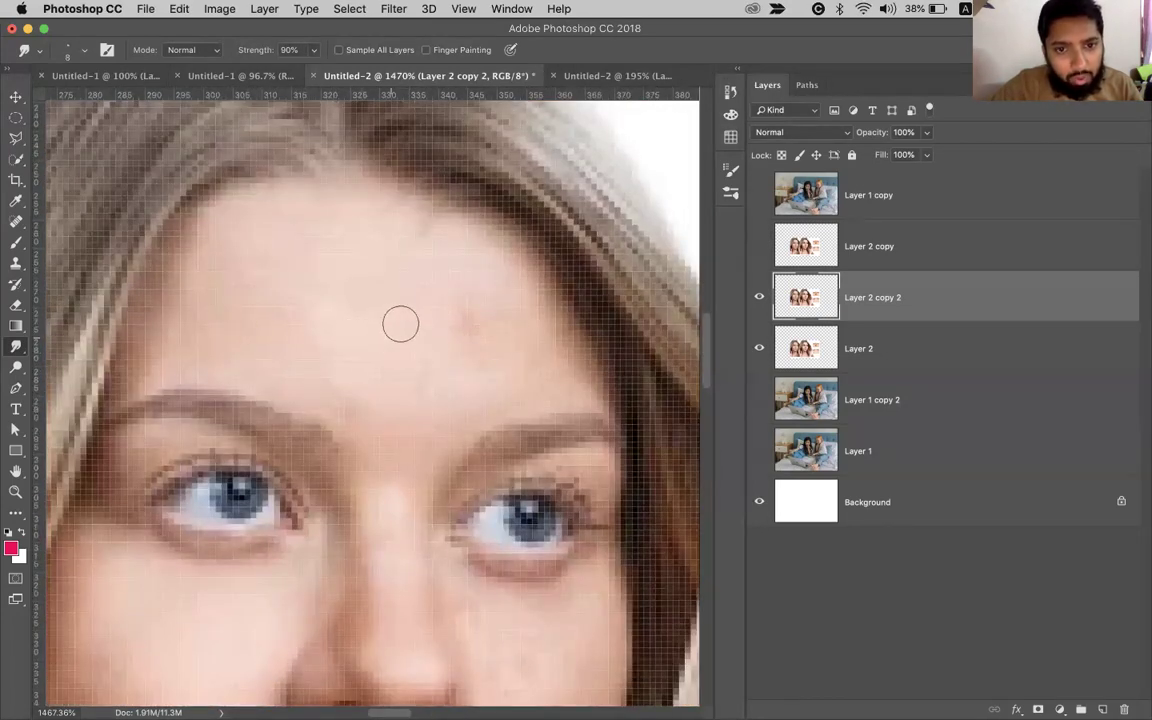
mouse_move(439, 338)
left_mouse_down()
mouse_move(452, 272)
mouse_move(461, 328)
mouse_move(440, 314)
mouse_move(405, 337)
left_mouse_up()
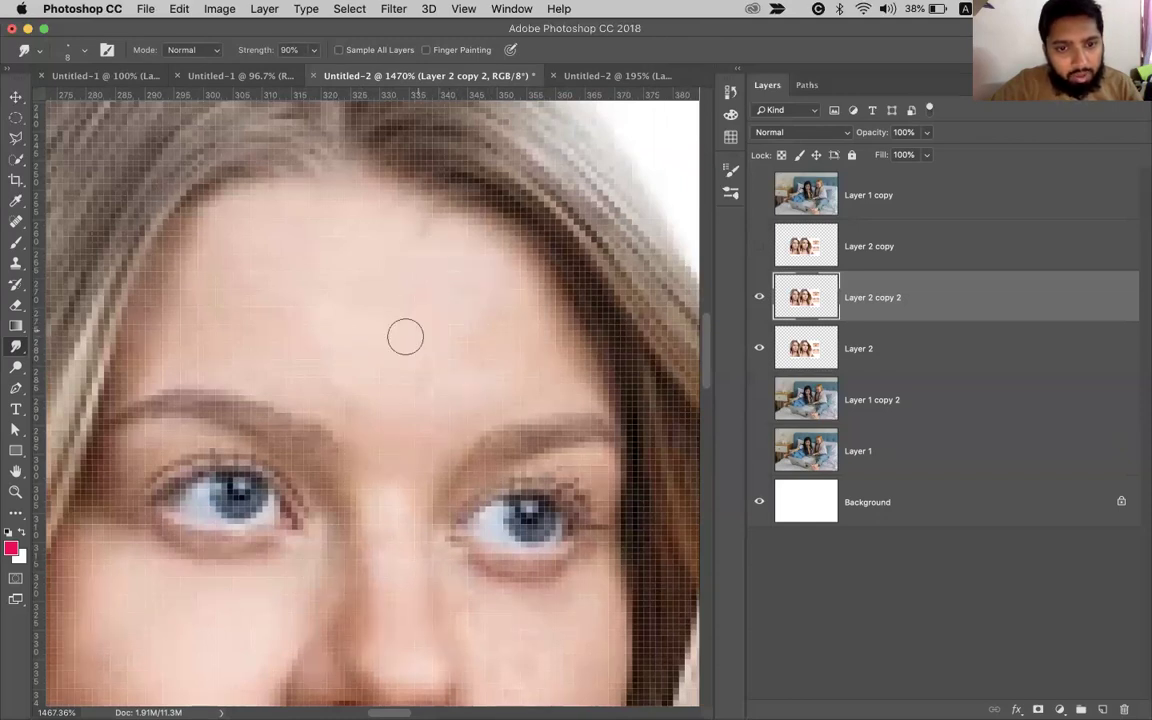
Compare the first woman's face with and without the smudging by toggling the visibility of Layer 2 copy 2.
key("super+0")
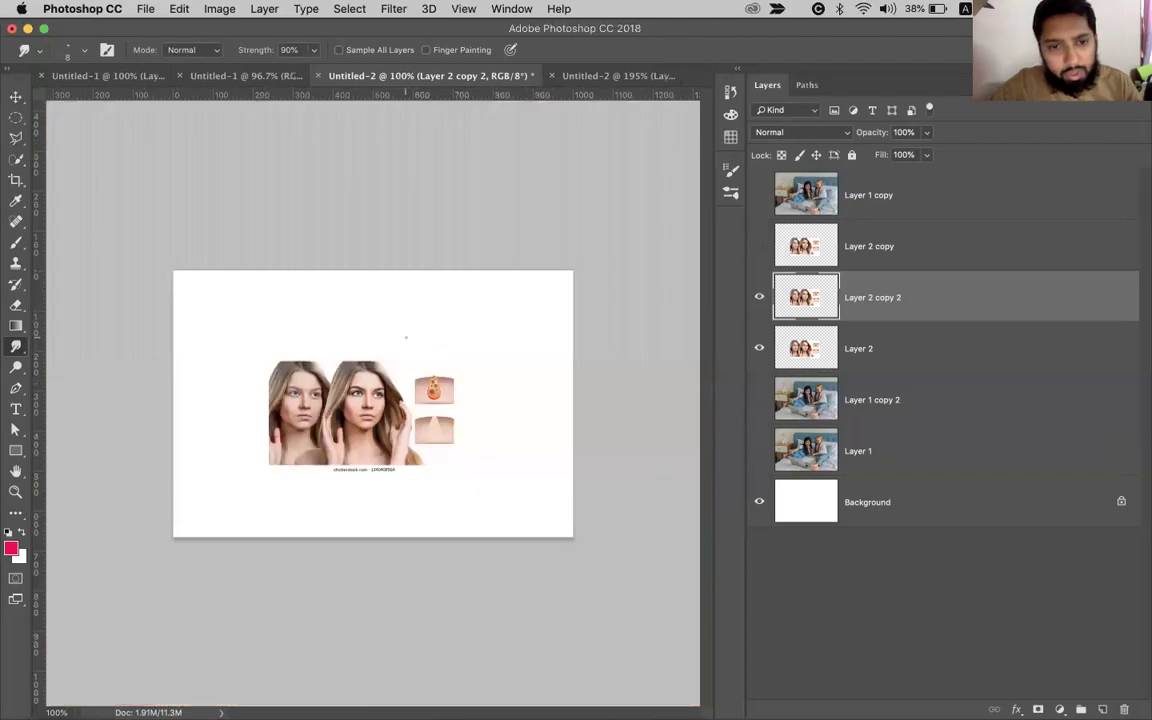
scroll(343, 385, "up", 5)
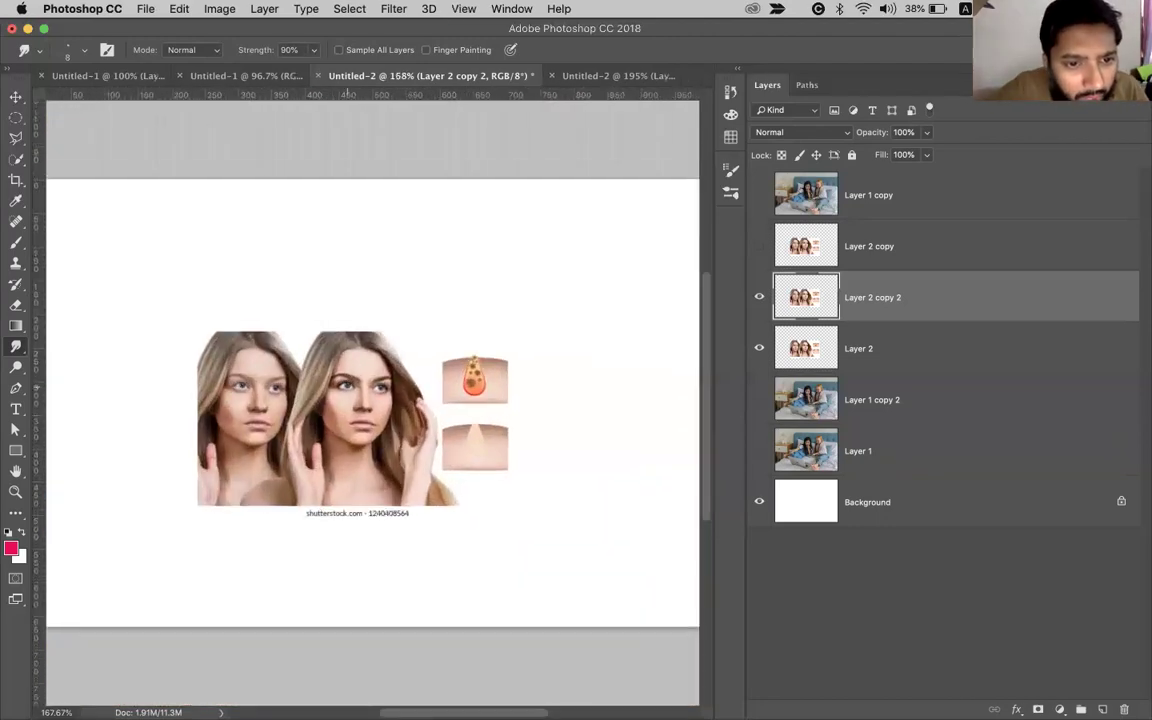
scroll(221, 468, "left", 3)
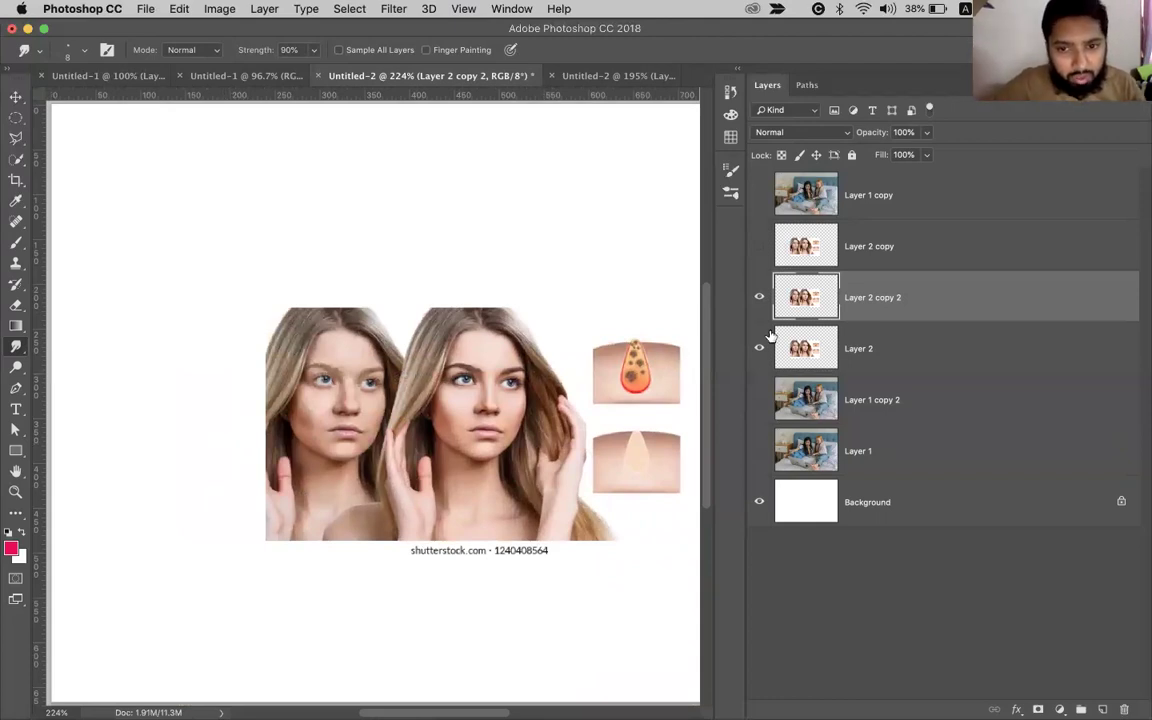
left_click(759, 300)
left_click(759, 300)
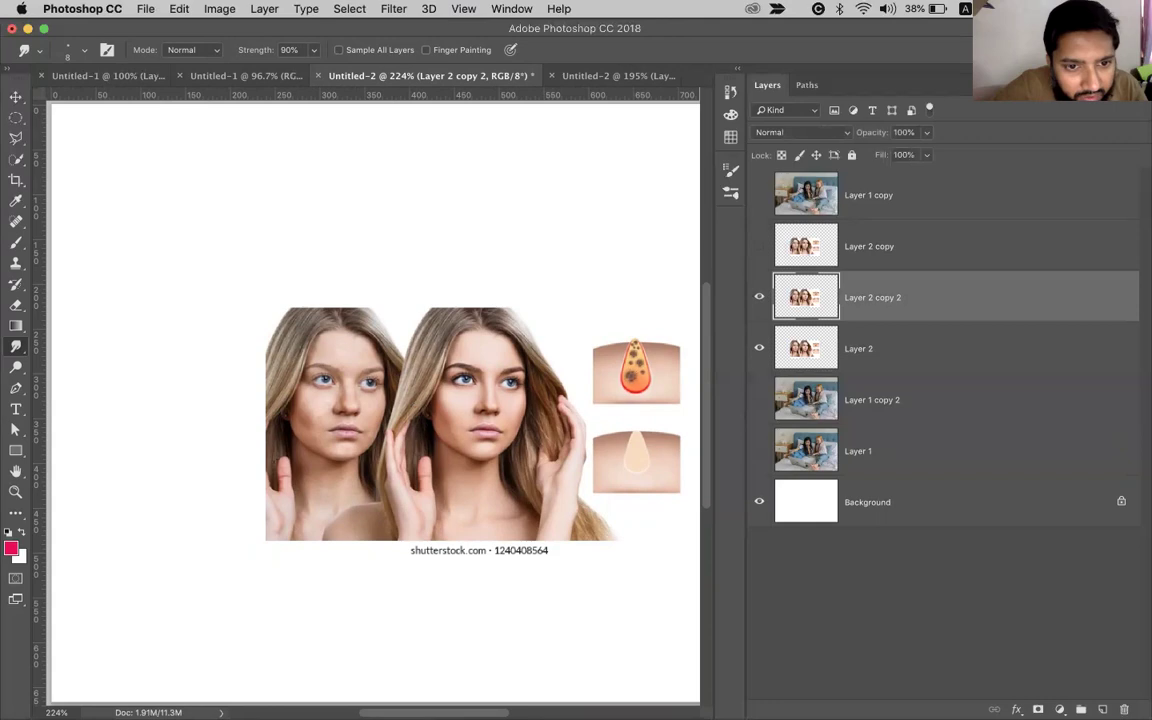
key("super+plus")
left_click(759, 300)
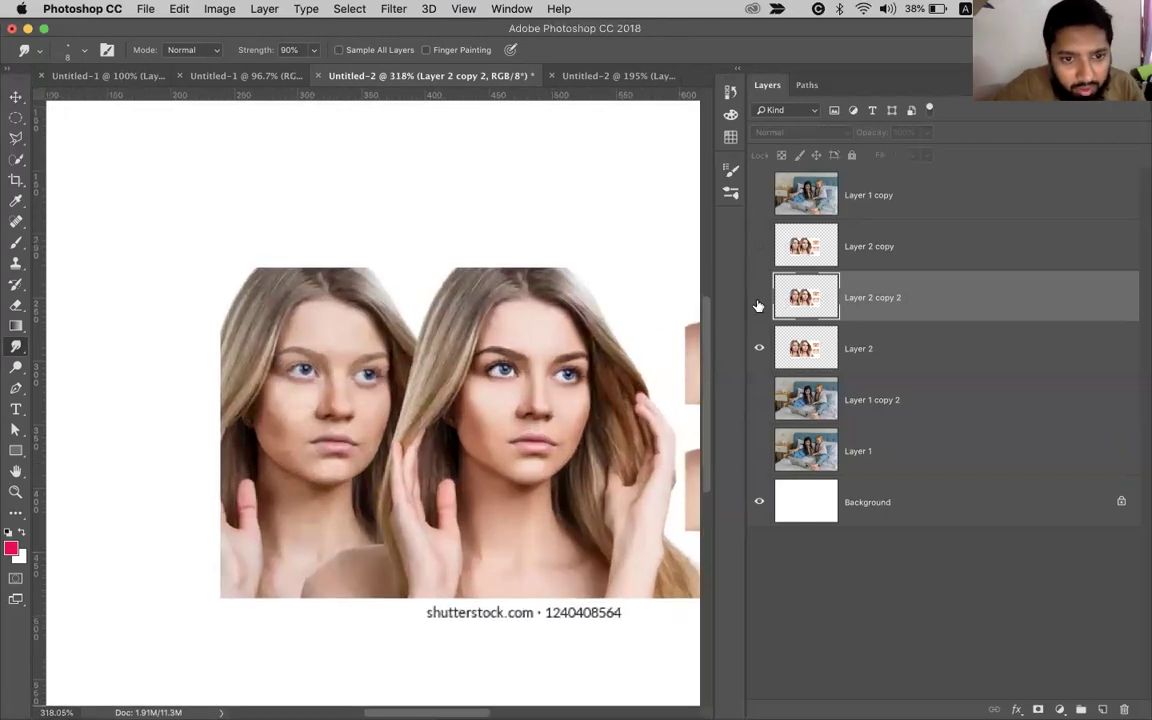
left_click(759, 300)
left_click(759, 300)
left_click(759, 300)
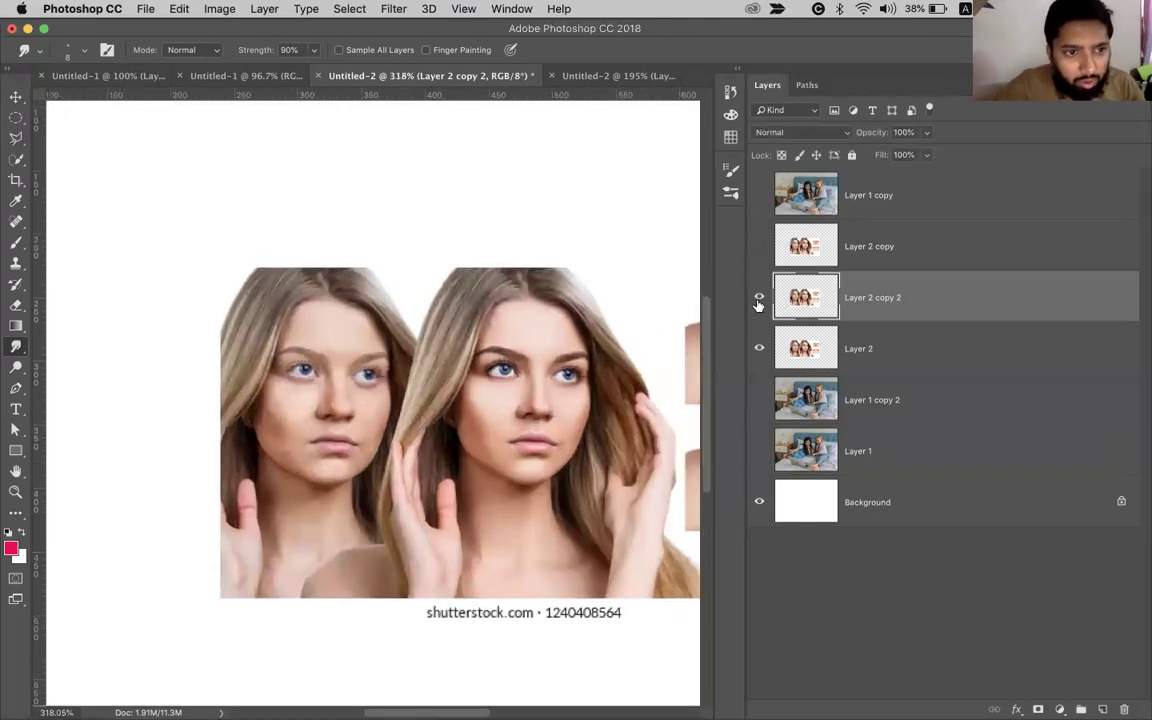
left_click(759, 300)
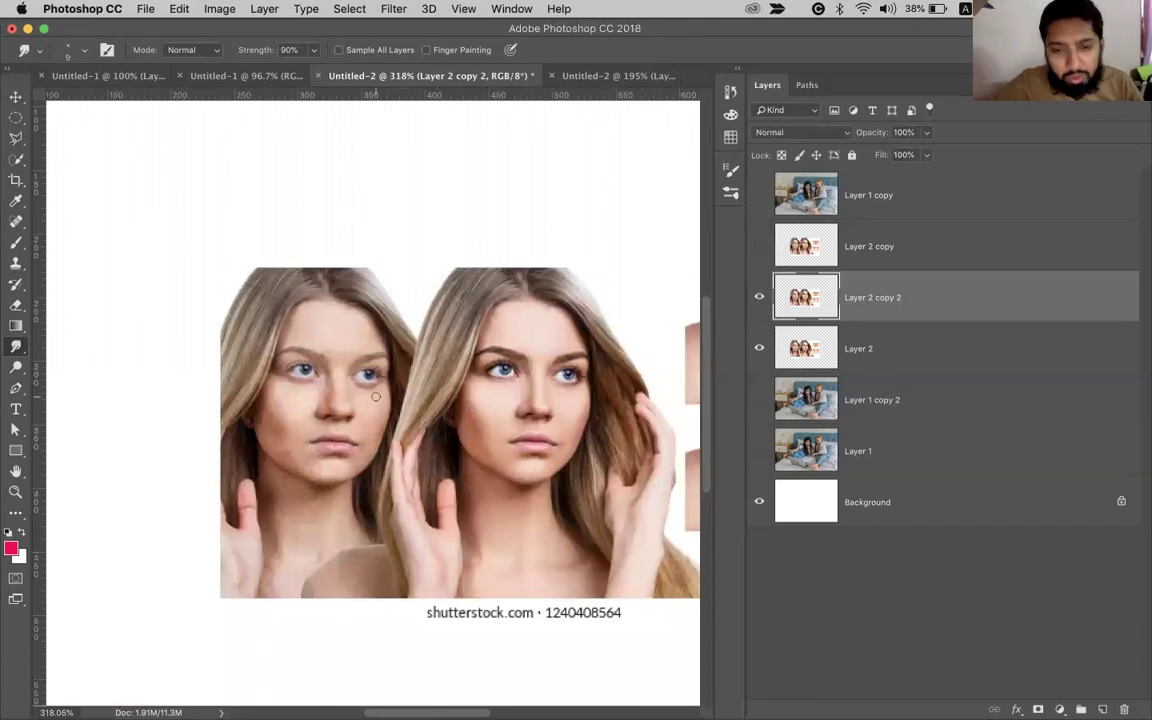
Enlarge the Smudge brush to 200 and distort both women's faces with broad strokes on Layer 2 copy 2.
key("bracketright")
key("bracketright")
key("bracketright")
key("bracketright")
key("bracketright")
key("bracketright")
key("bracketright")
key("bracketright")
key("bracketright")
key("bracketright")
key("bracketright")
key("bracketright")
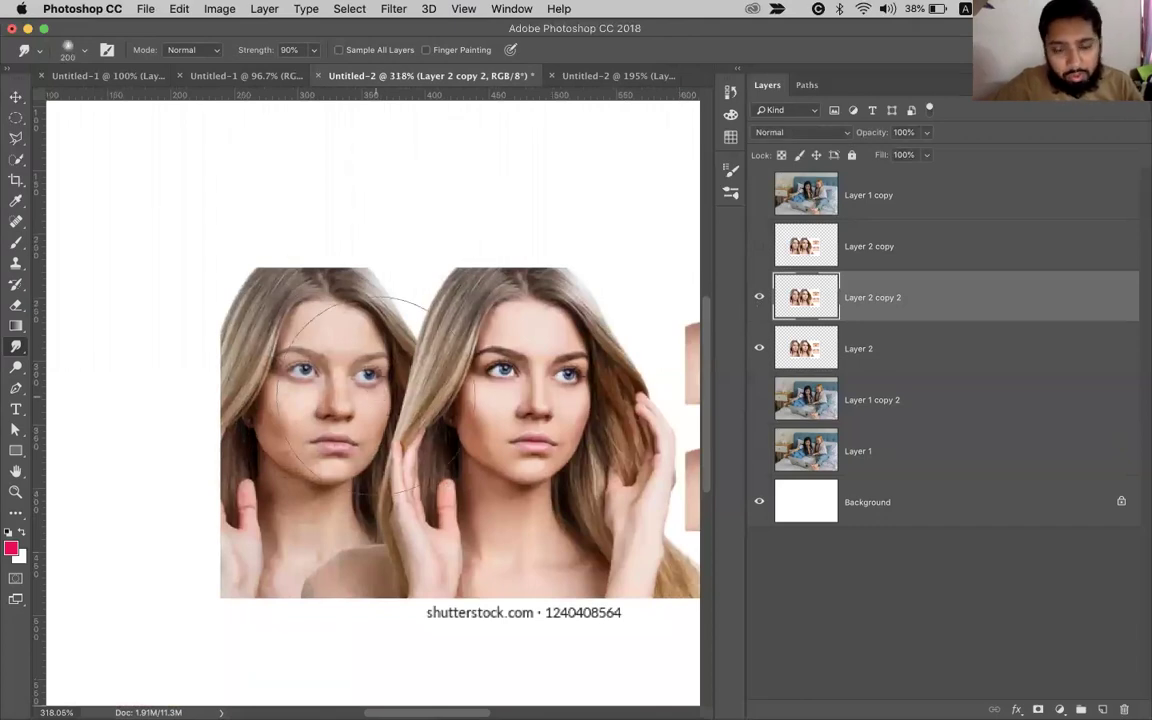
mouse_move(375, 398)
left_mouse_down()
mouse_move(289, 358)
mouse_move(285, 338)
mouse_move(312, 343)
mouse_move(217, 299)
left_mouse_up()
left_click_drag(473, 273, 427, 252)
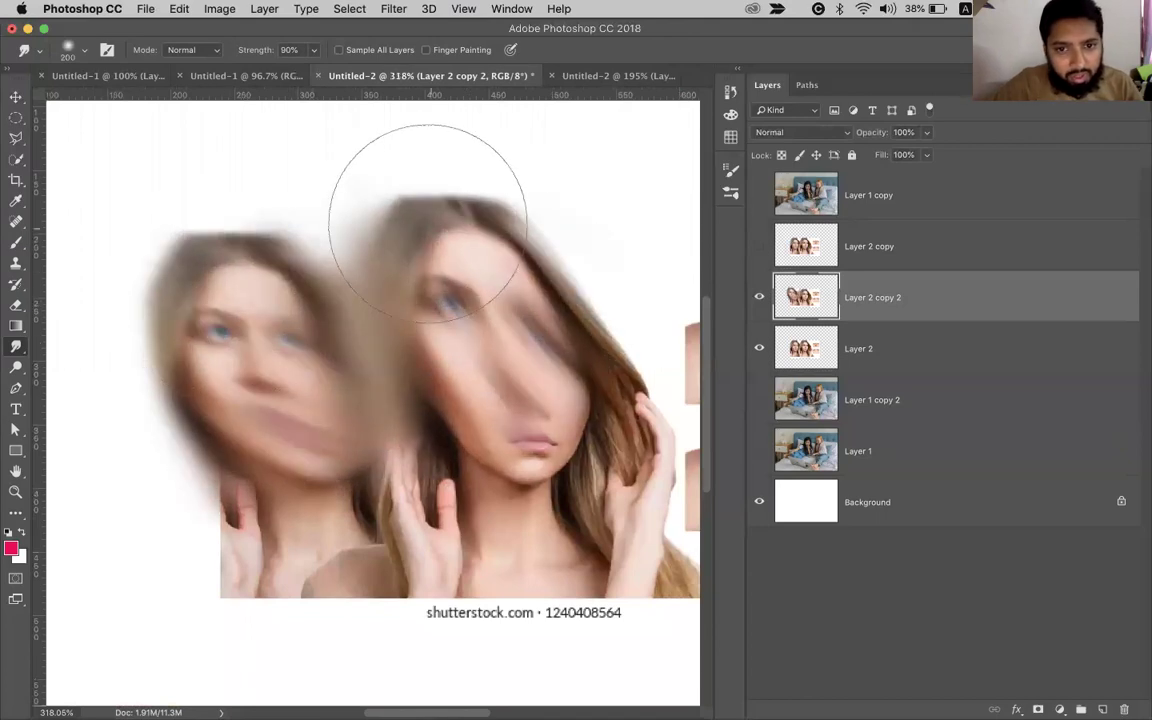
Smear both women's faces, necks and hands and the caption below with the size 200 Smudge brush on Layer 2 copy 2.
left_click_drag(595, 399, 590, 306)
mouse_move(385, 556)
left_mouse_down()
mouse_move(424, 604)
mouse_move(425, 517)
left_mouse_up()
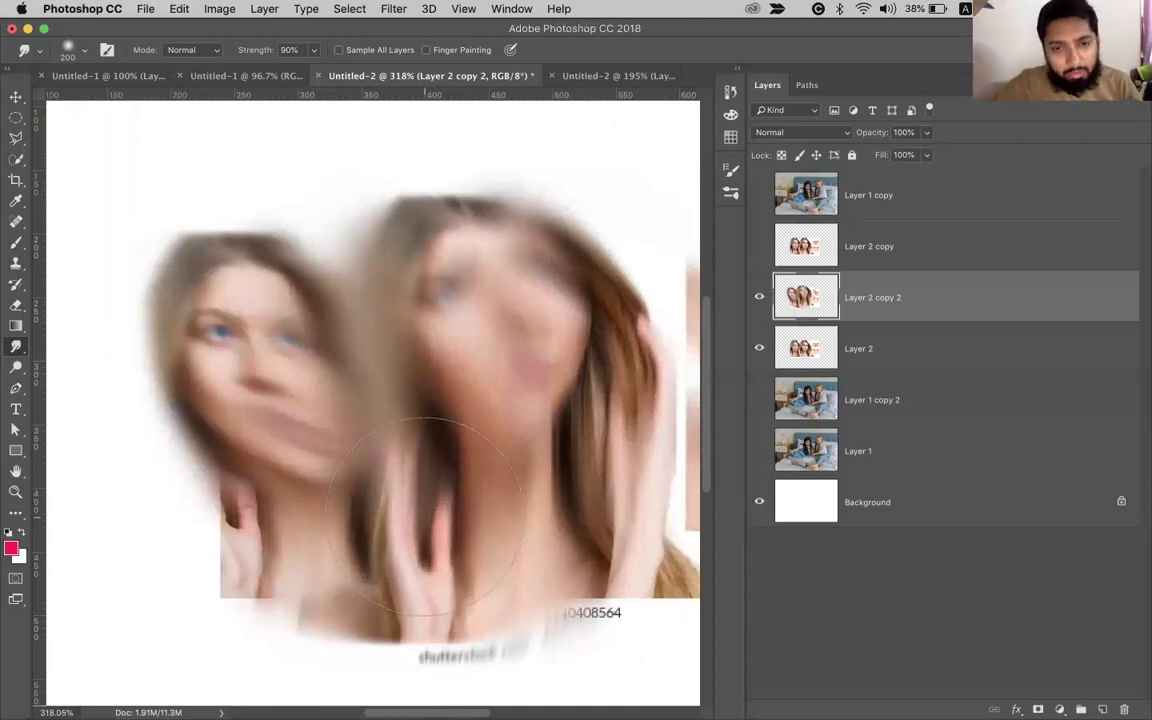
mouse_move(260, 450)
left_mouse_down()
mouse_move(234, 571)
mouse_move(170, 625)
left_mouse_up()
left_click_drag(374, 472, 303, 560)
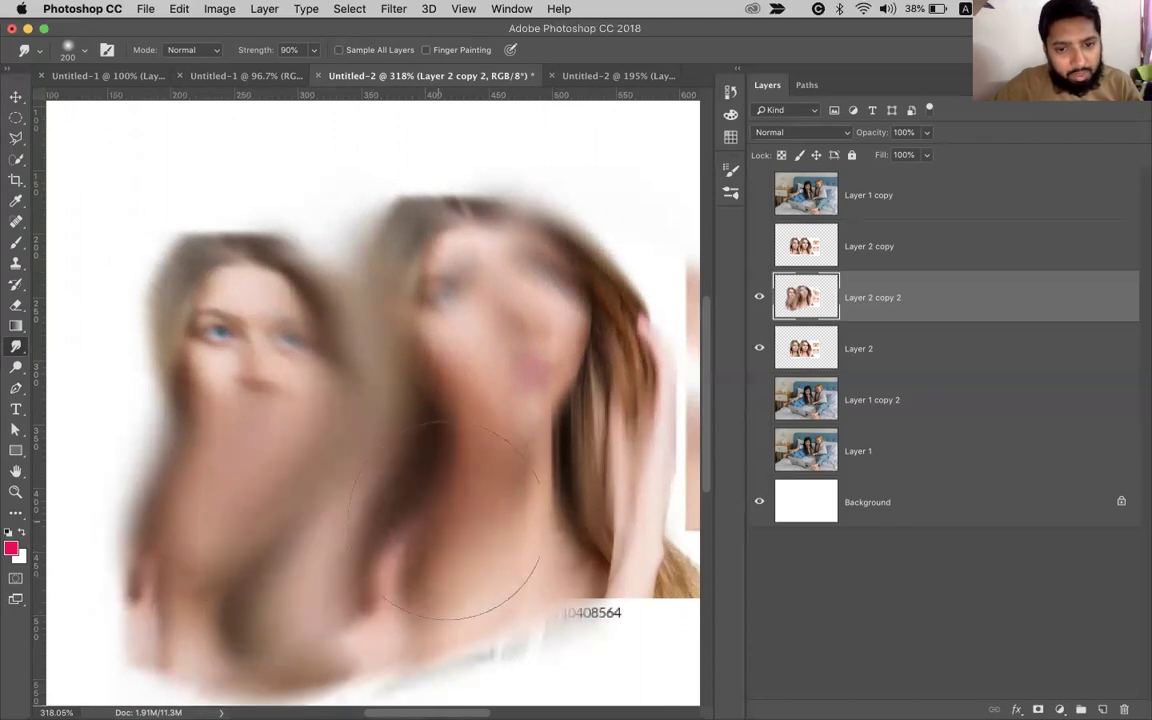
left_click_drag(443, 470, 546, 574)
Undo the broad smudge distortions and the recent blemish smudging on Layer 2 copy 2.
key("ctrl+alt+z")
key("ctrl+alt+z")
key("ctrl+alt+z")
key("ctrl+alt+z")
key("ctrl+alt+z")
key("ctrl+alt+z")
key("ctrl+alt+z")
key("ctrl+alt+z")
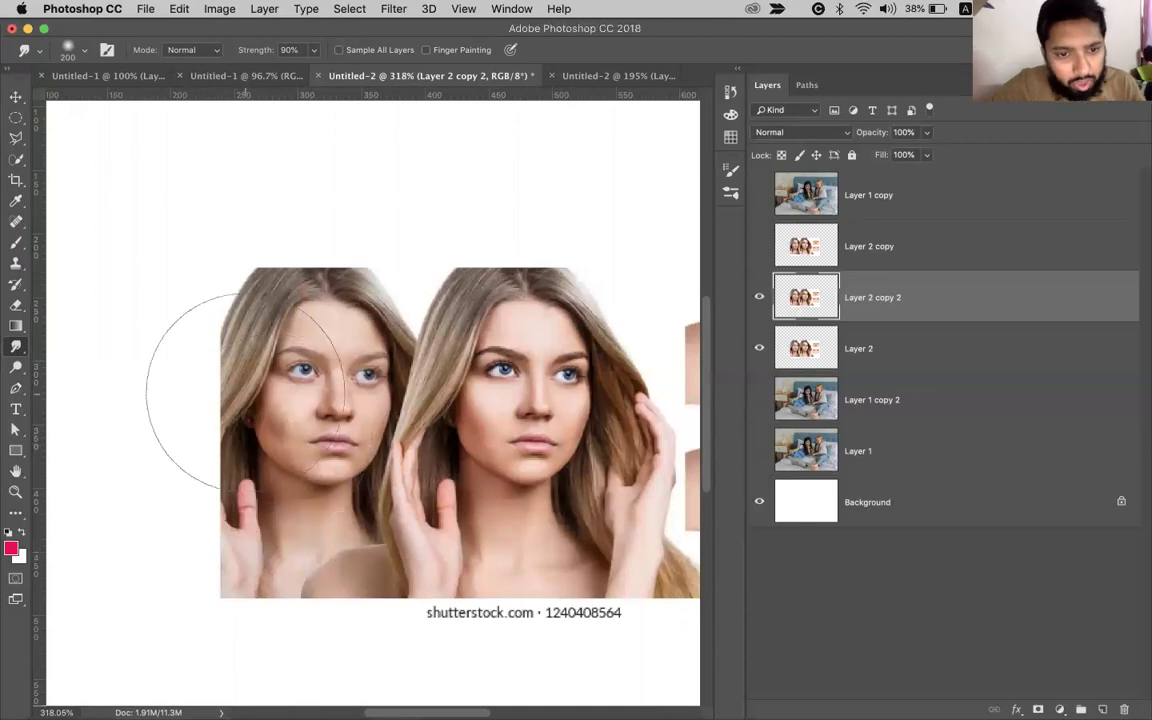
key("ctrl+alt+z")
key("ctrl+alt+z")
key("ctrl+alt+z")
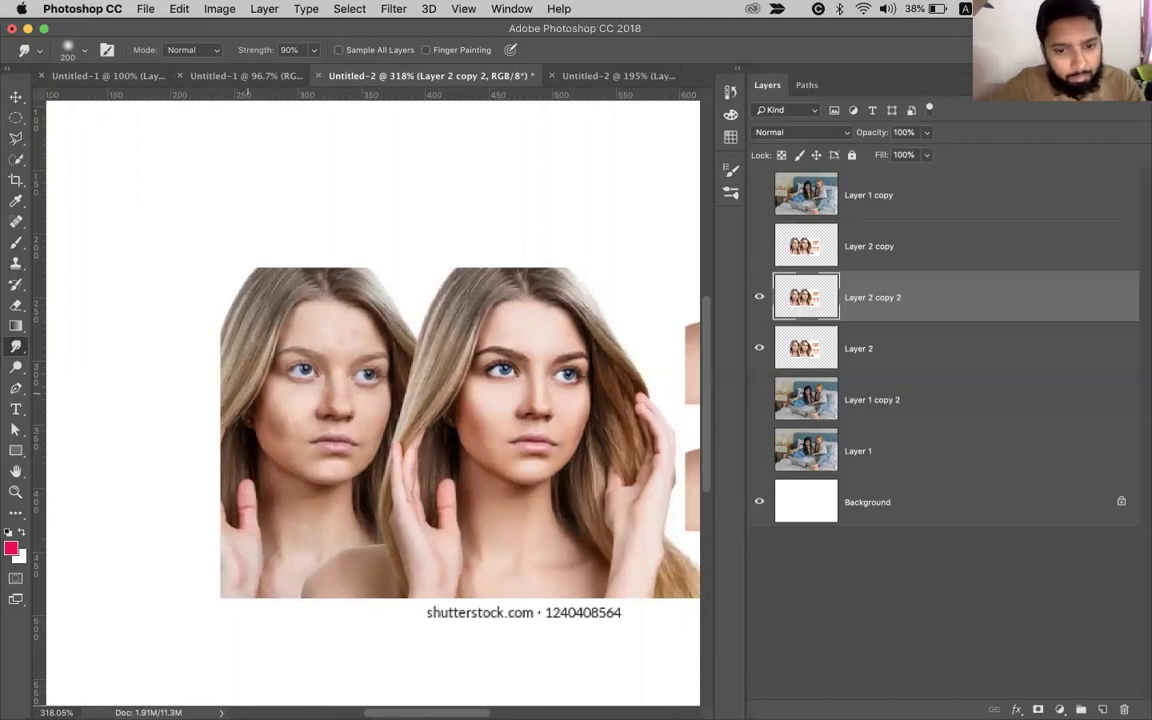
Look through the tools grouped with the Smudge tool and those grouped with the Dodge tool.
key("v")
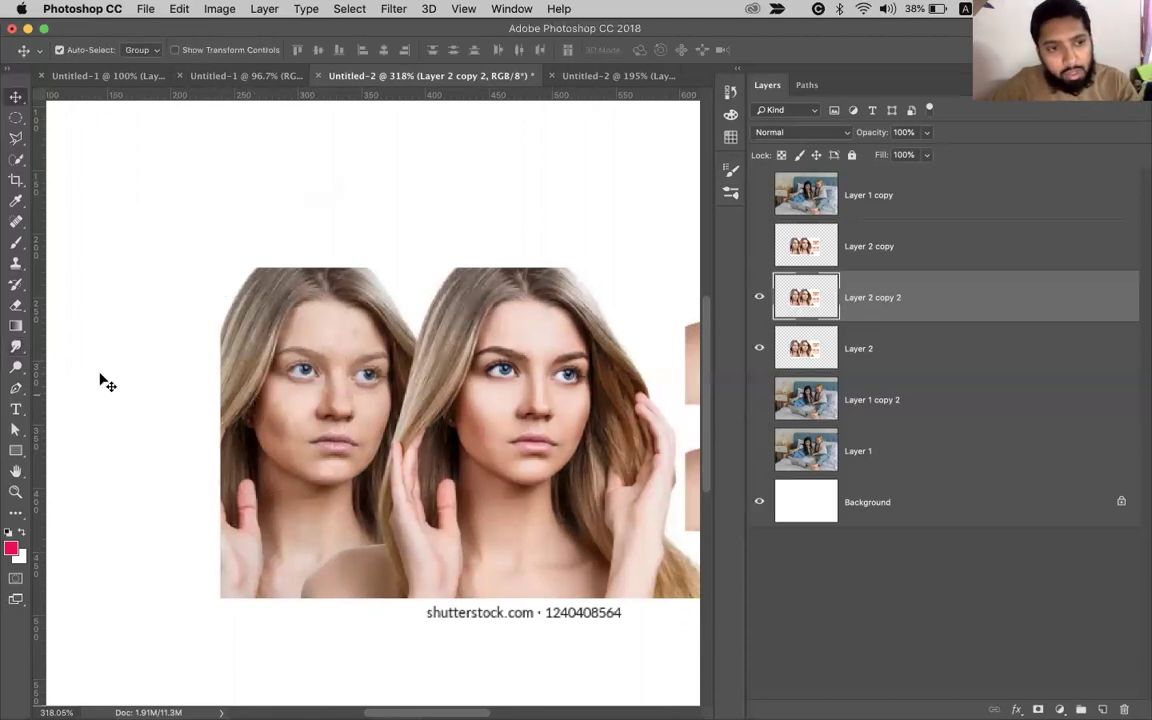
left_click(15, 348)
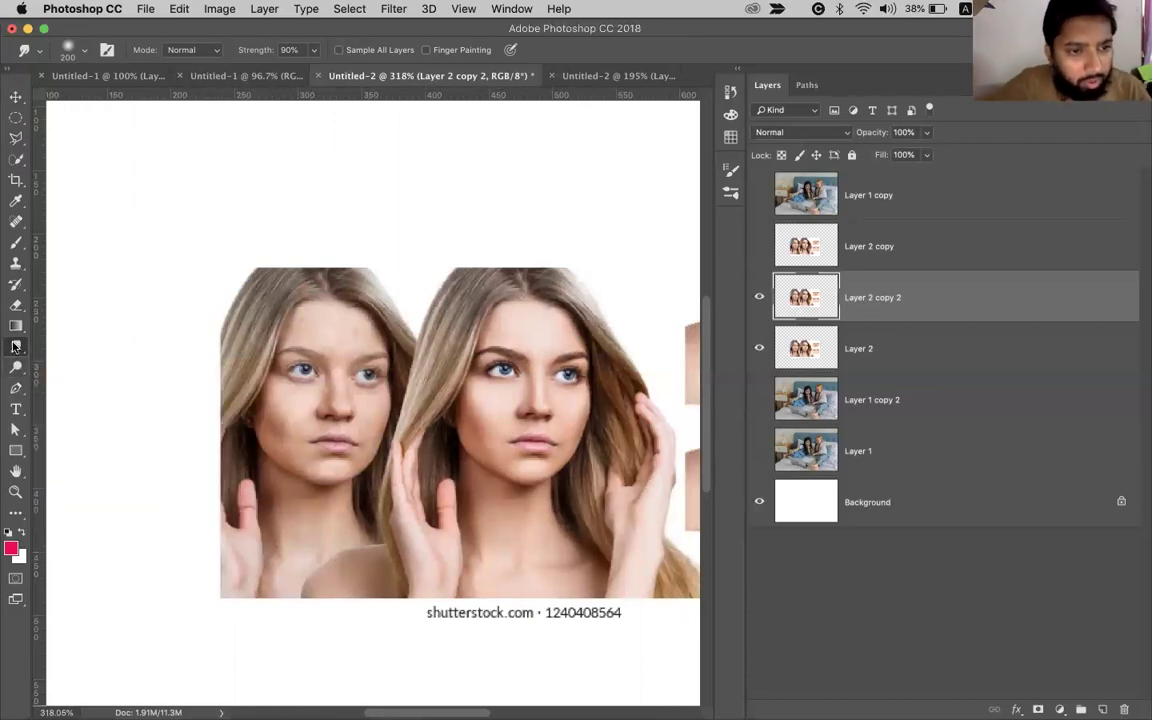
right_click(15, 346)
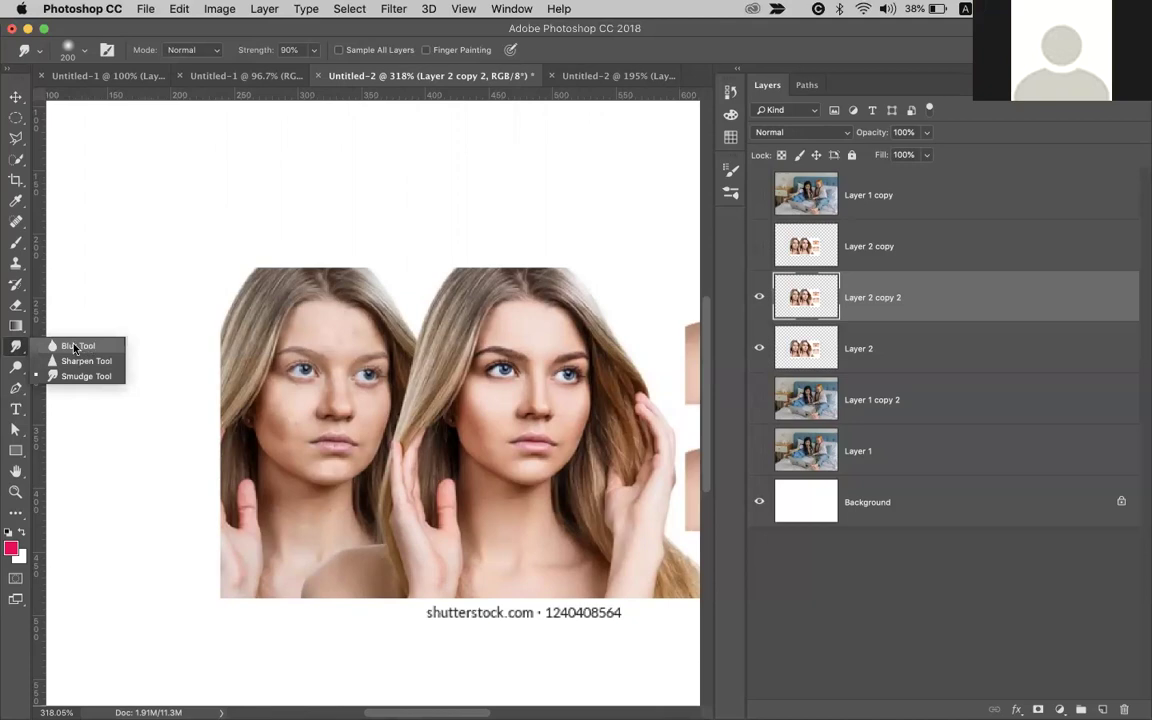
key("Escape")
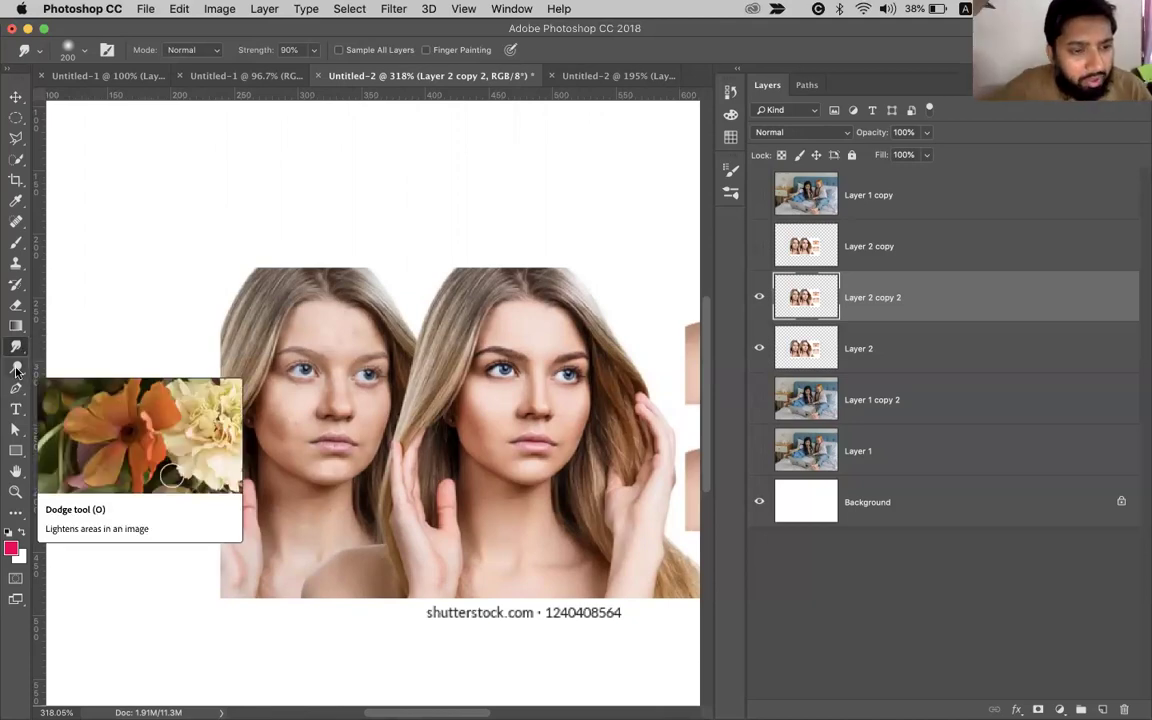
left_click(16, 371)
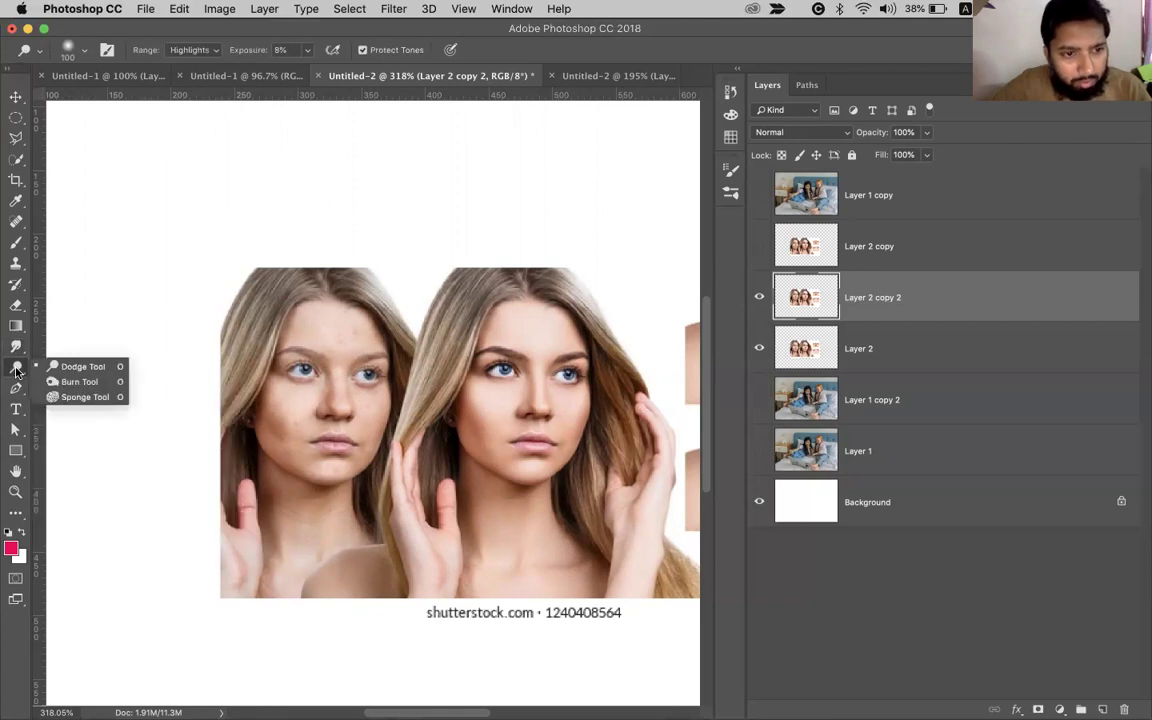
left_click(16, 372)
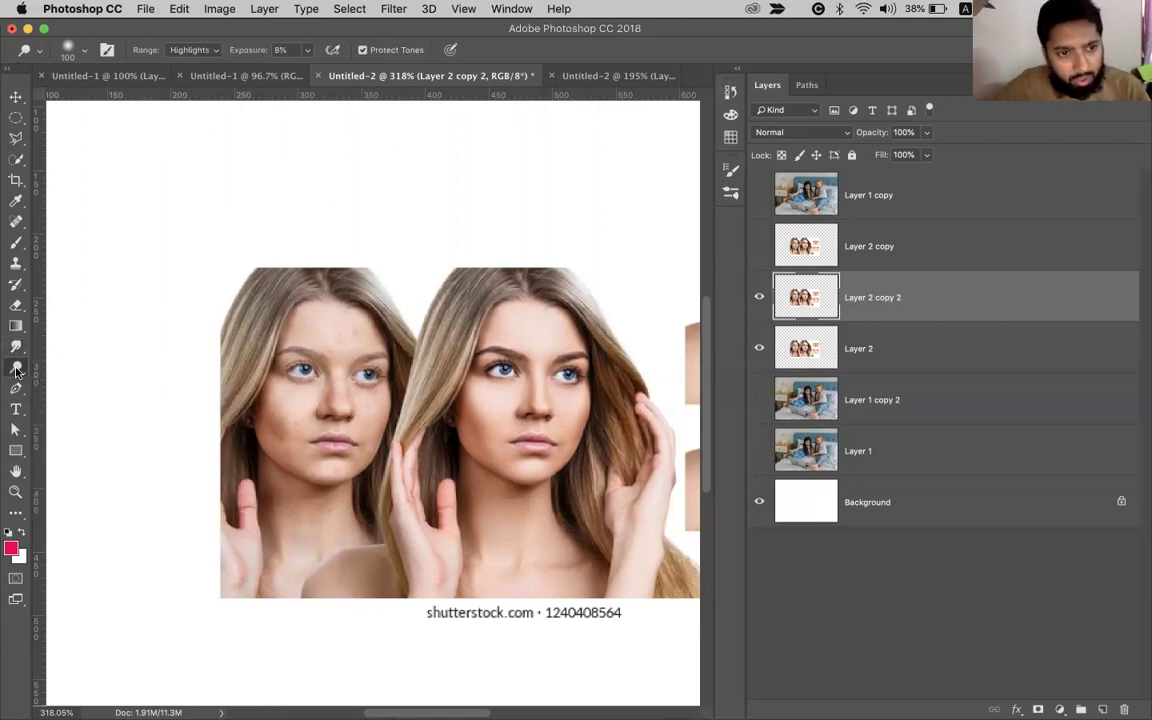
left_click(16, 371)
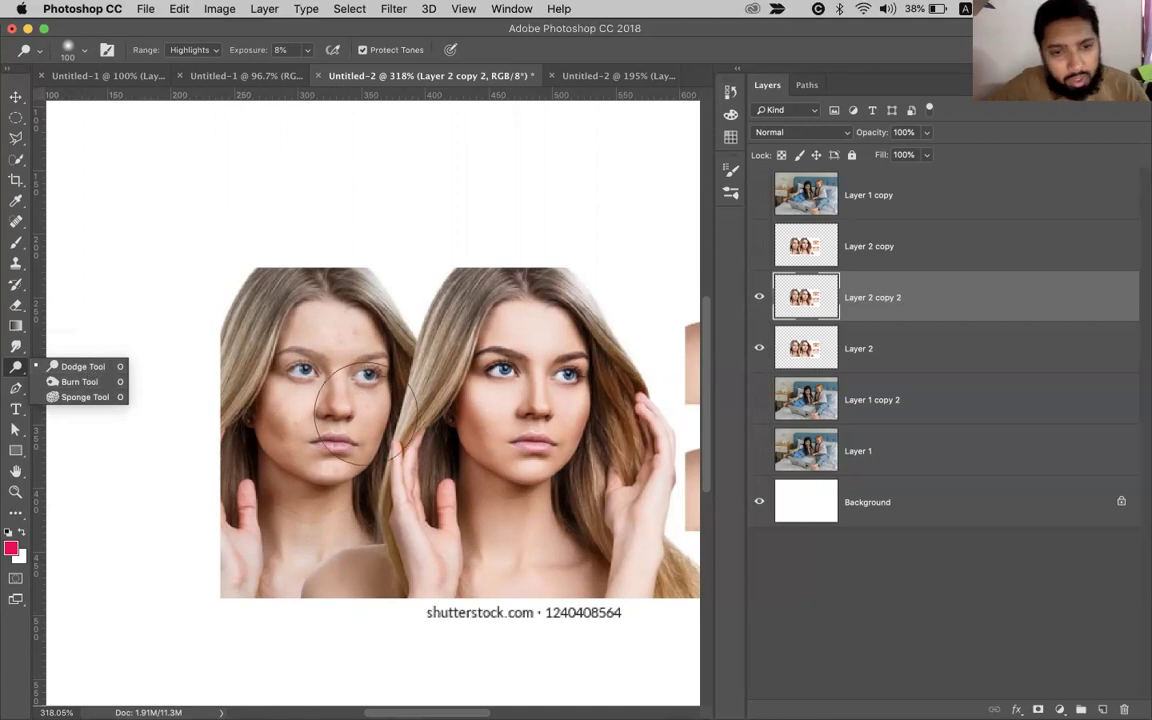
key("v")
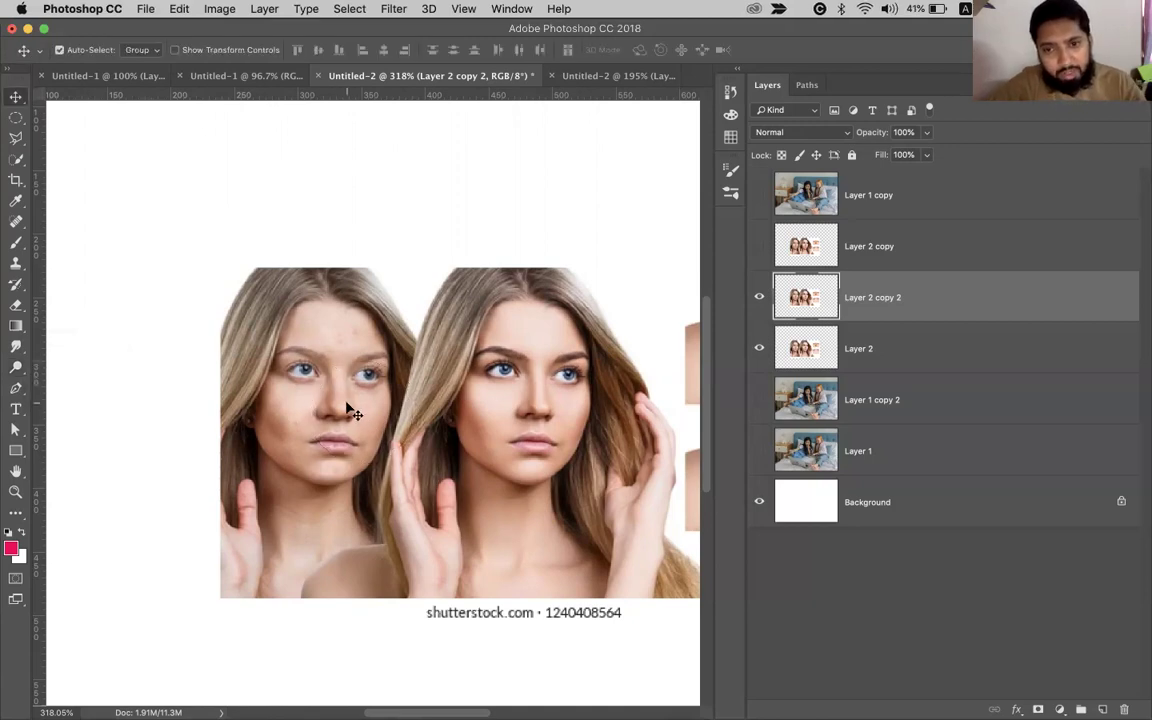
Delete both face photo copies, Layer 2 and the two Layer 1 copies, and make Layer 1 visible.
key("BackSpace")
key("BackSpace")
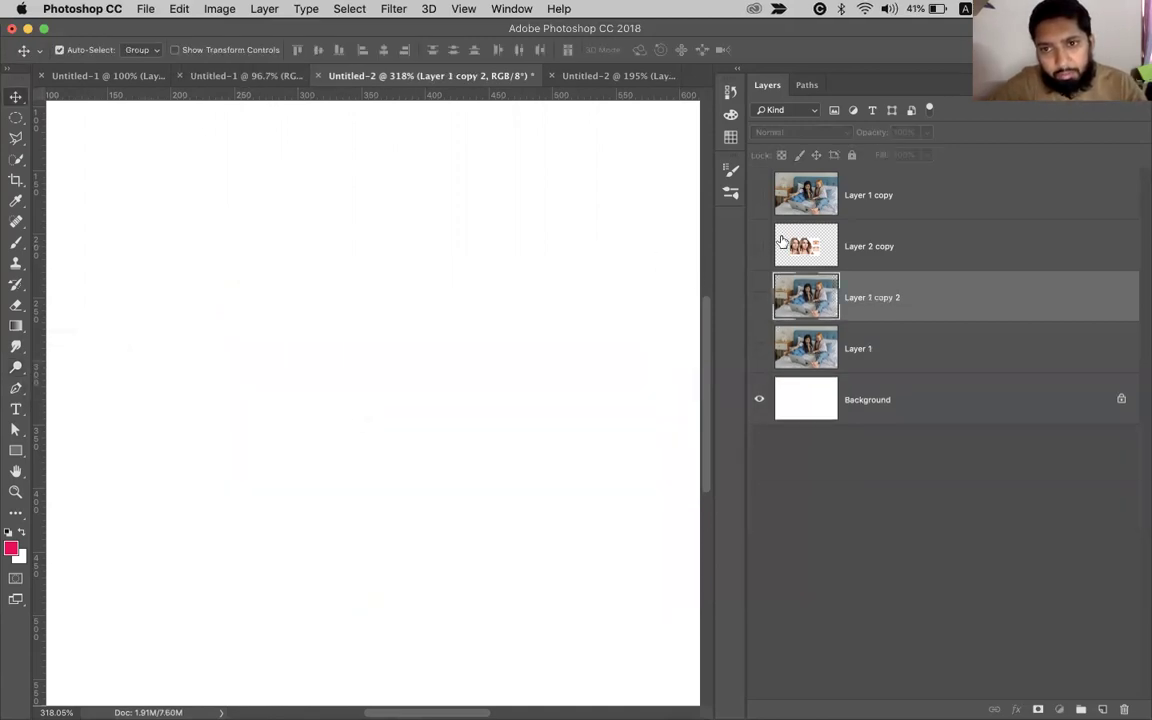
left_click(782, 242)
key("BackSpace")
left_click(812, 198)
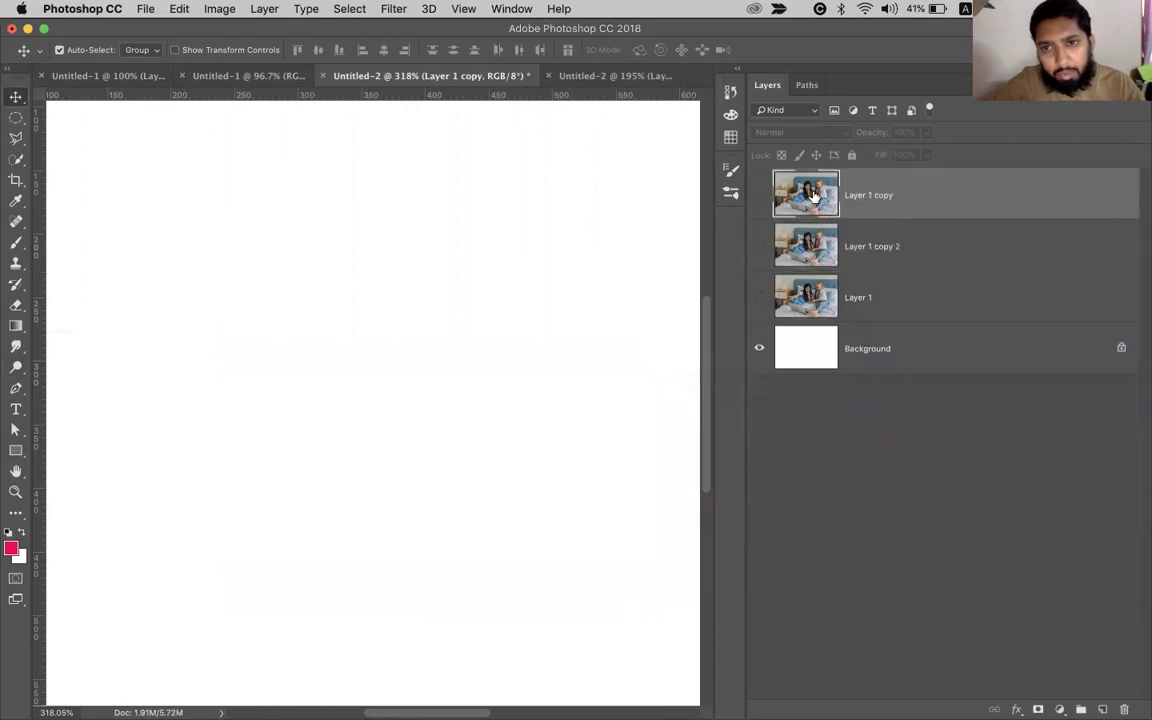
key("BackSpace")
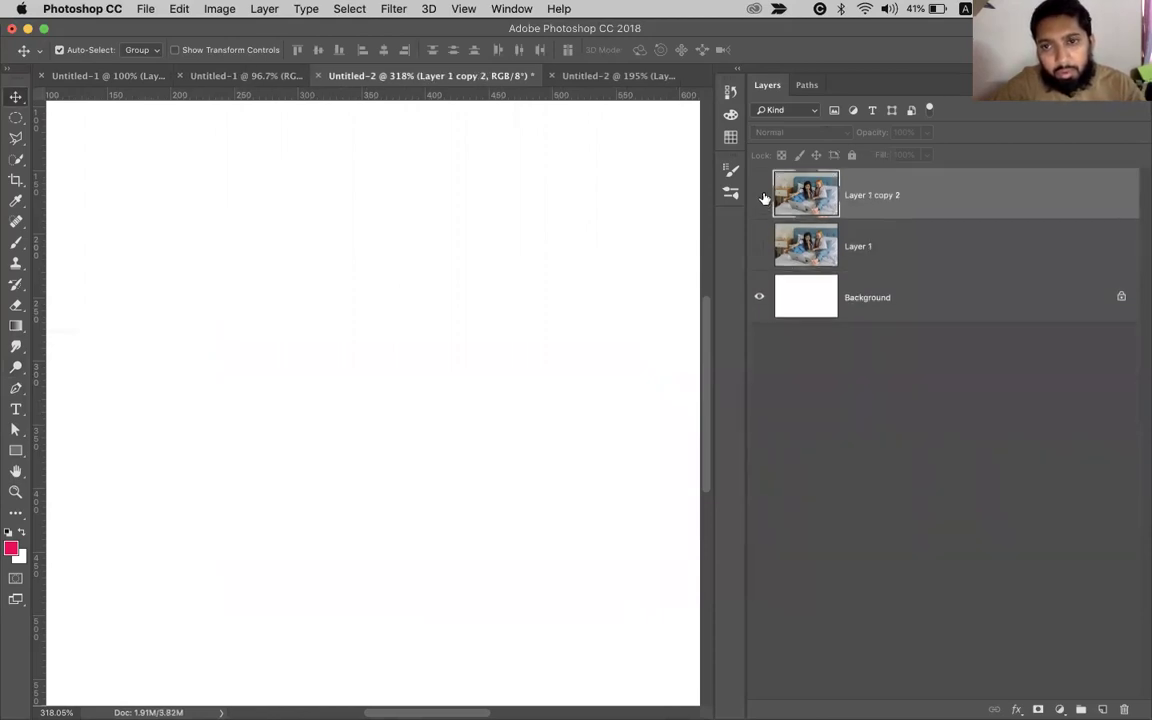
key("BackSpace")
left_click(760, 196)
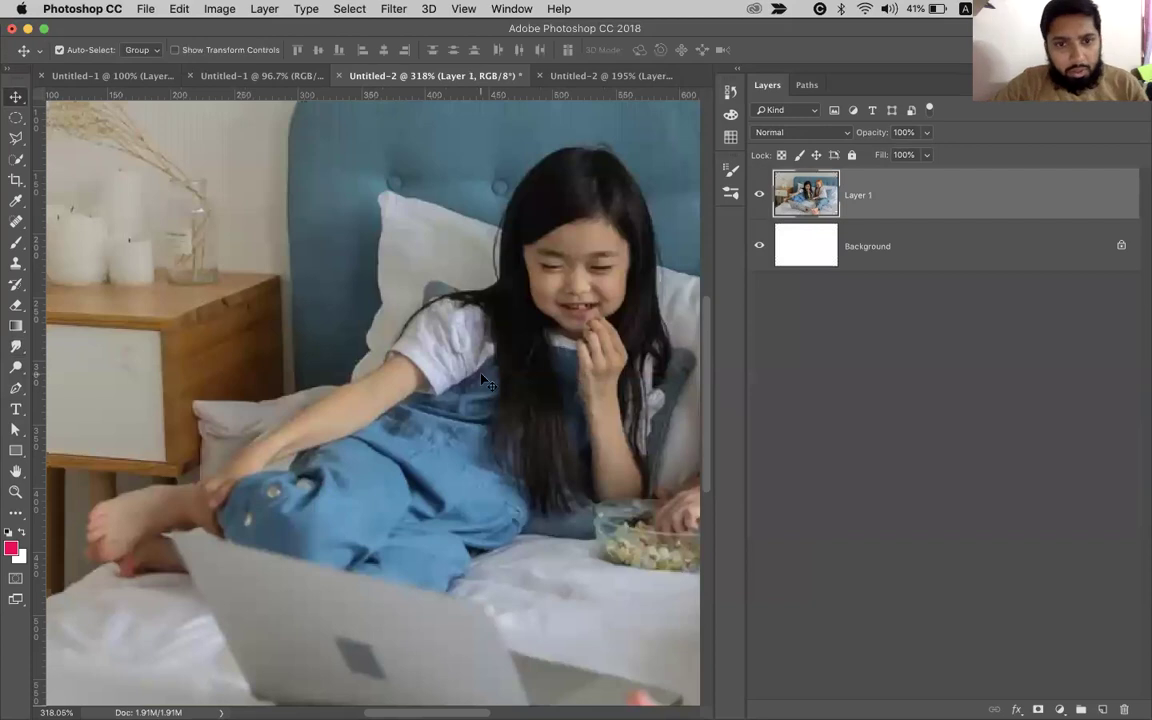
Activate the Dodge tool for the photo of the two girls and set its brush size to 600.
key("super+0")
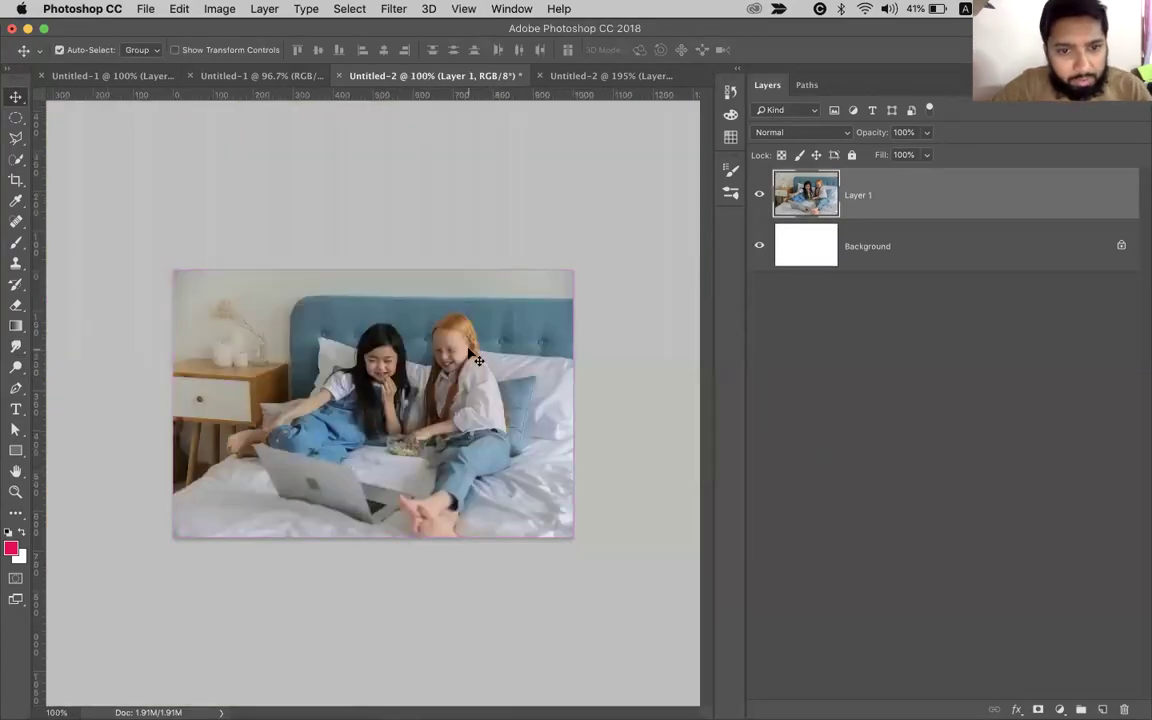
scroll(470, 352, "up", 3)
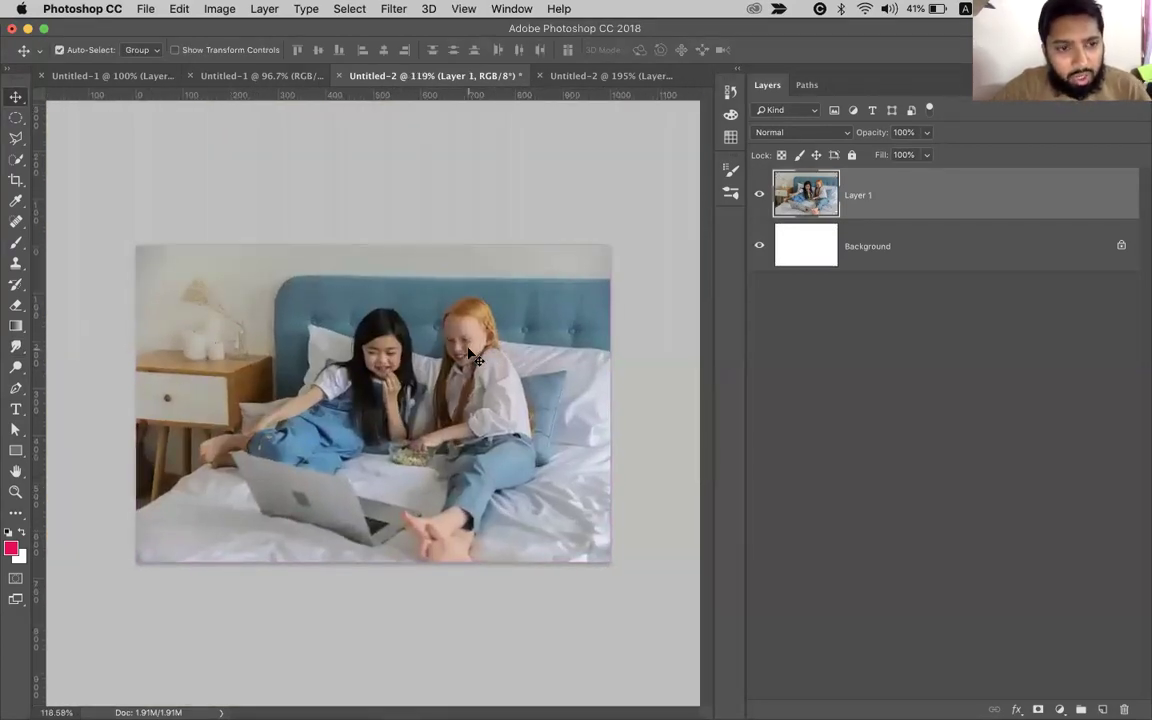
left_click_drag(15, 367, 71, 373)
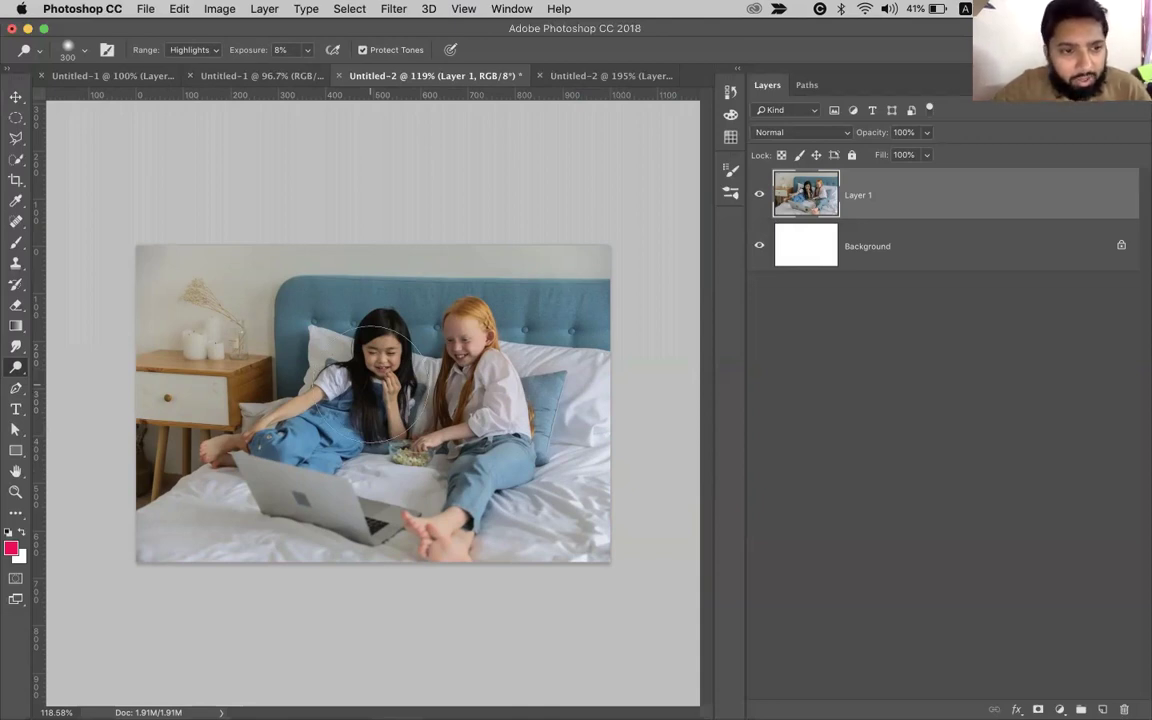
left_click(16, 374)
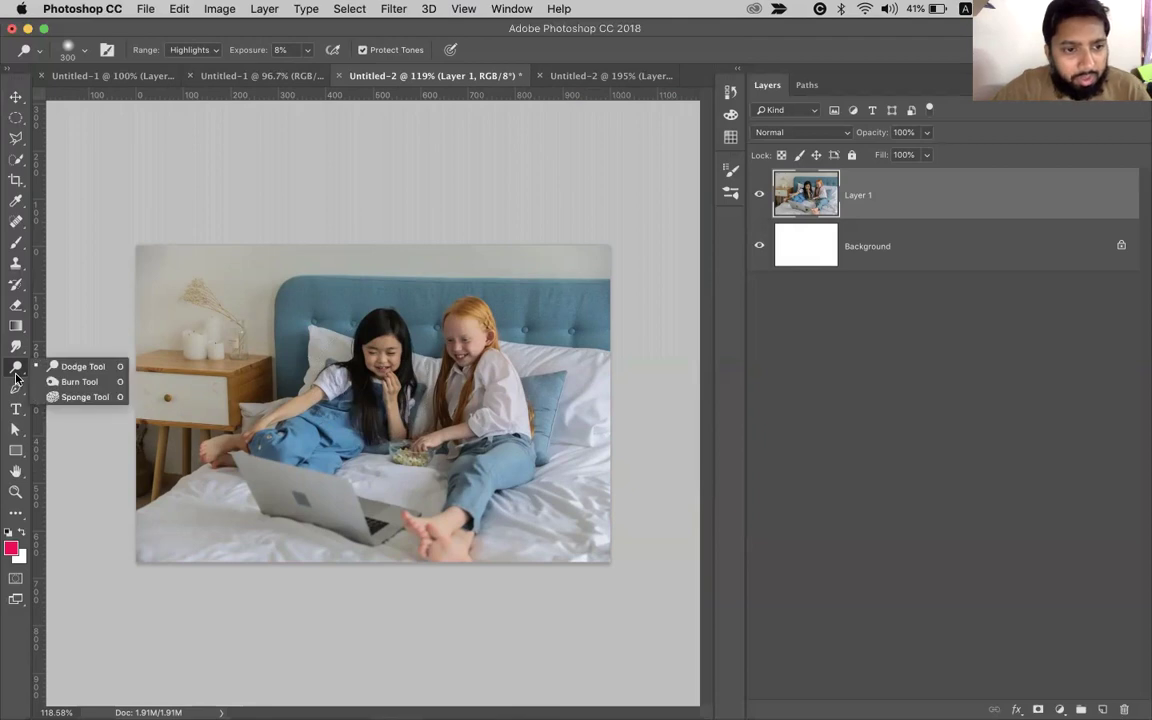
left_click(89, 367)
key("bracketright")
key("bracketright")
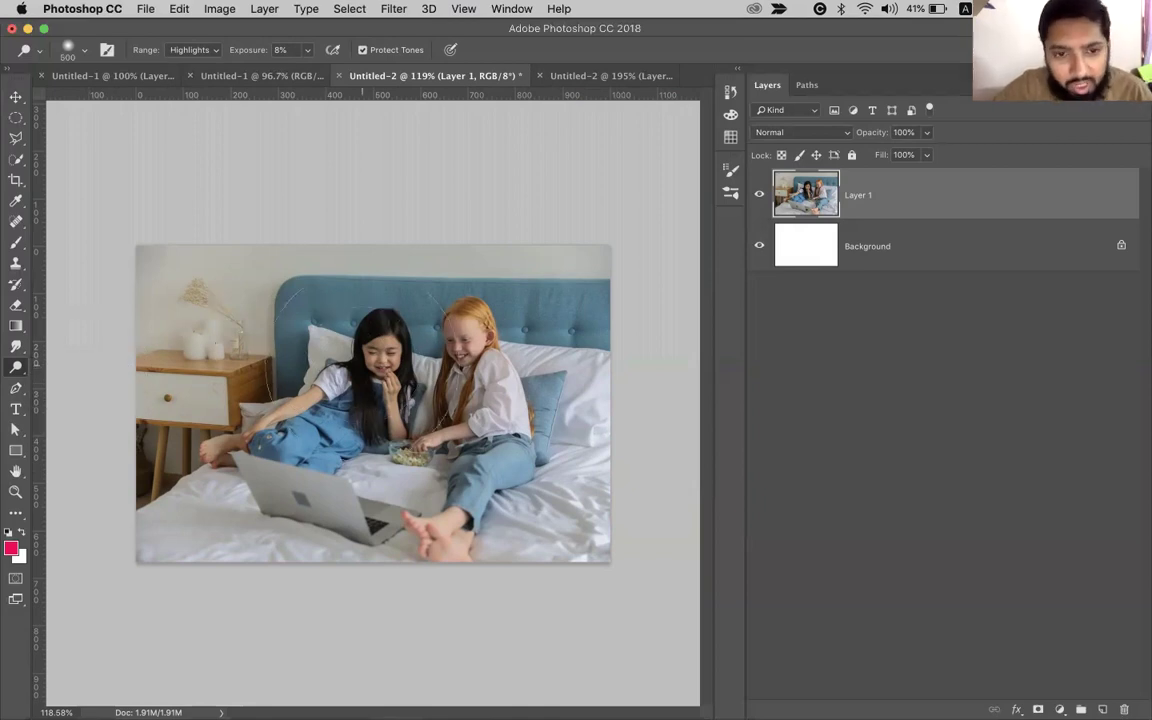
key("bracketleft")
key("bracketleft")
key("bracketleft")
key("bracketleft")
key("bracketleft")
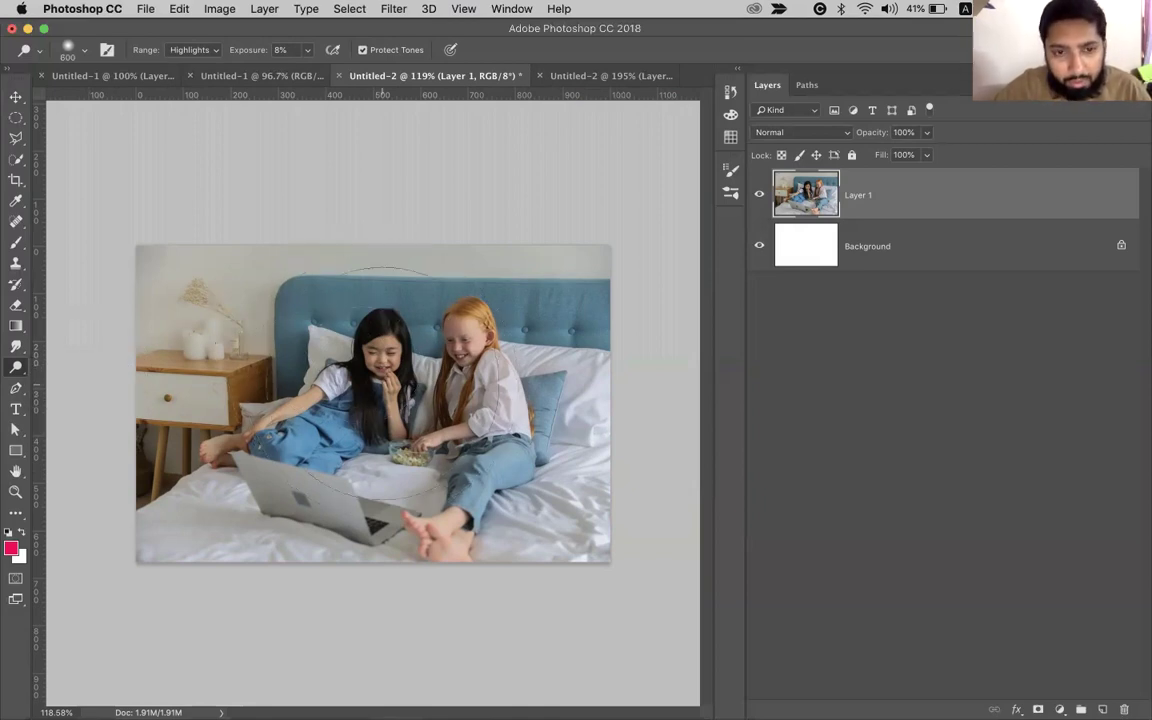
Switch to Chrome and look through the open tabs, returning to the "dotted face" image search.
key("super+Tab")
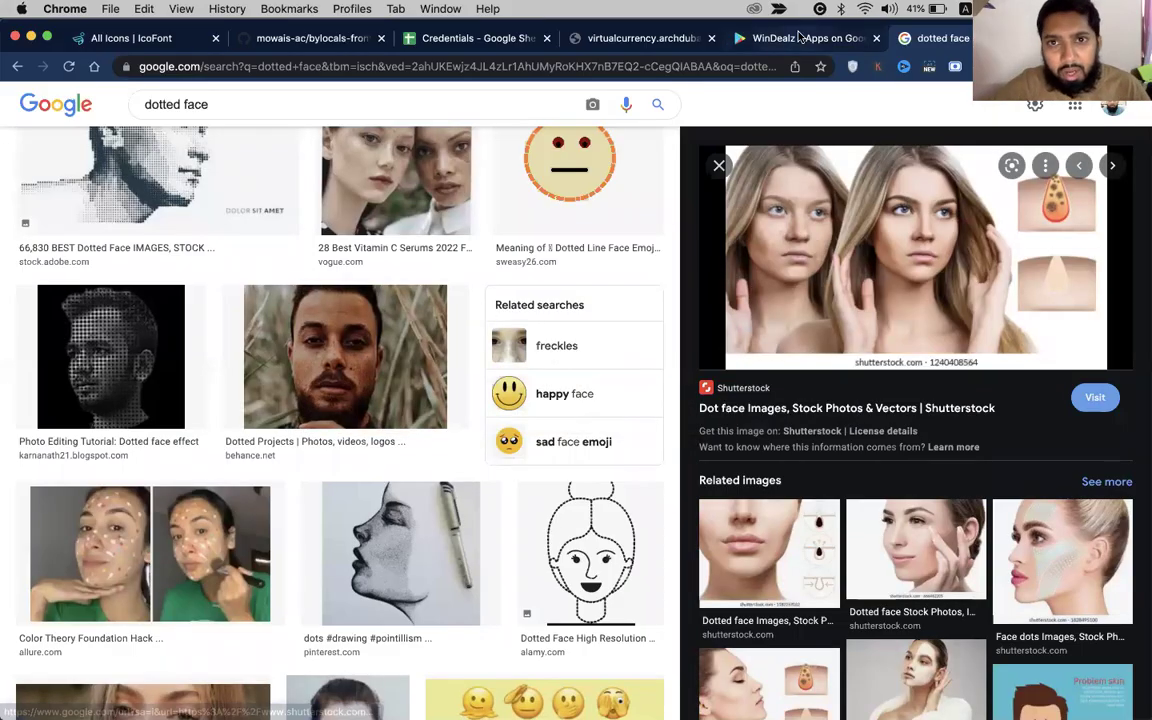
left_click(760, 38)
left_click(630, 40)
left_click(314, 40)
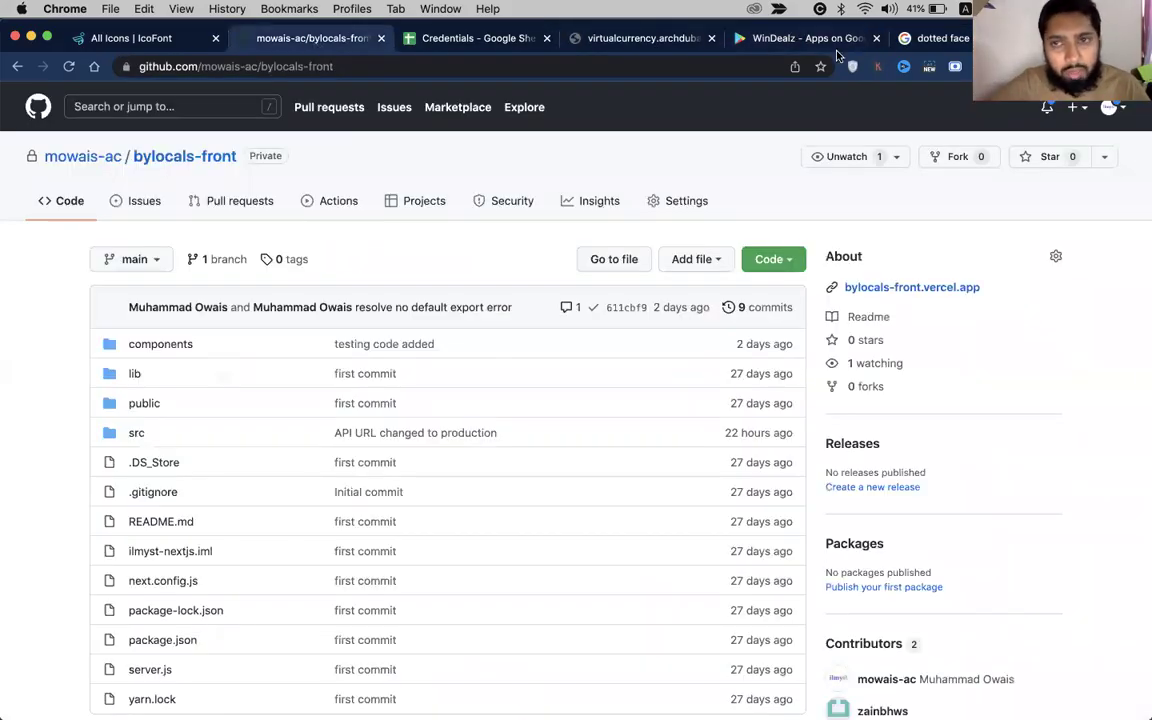
left_click(940, 39)
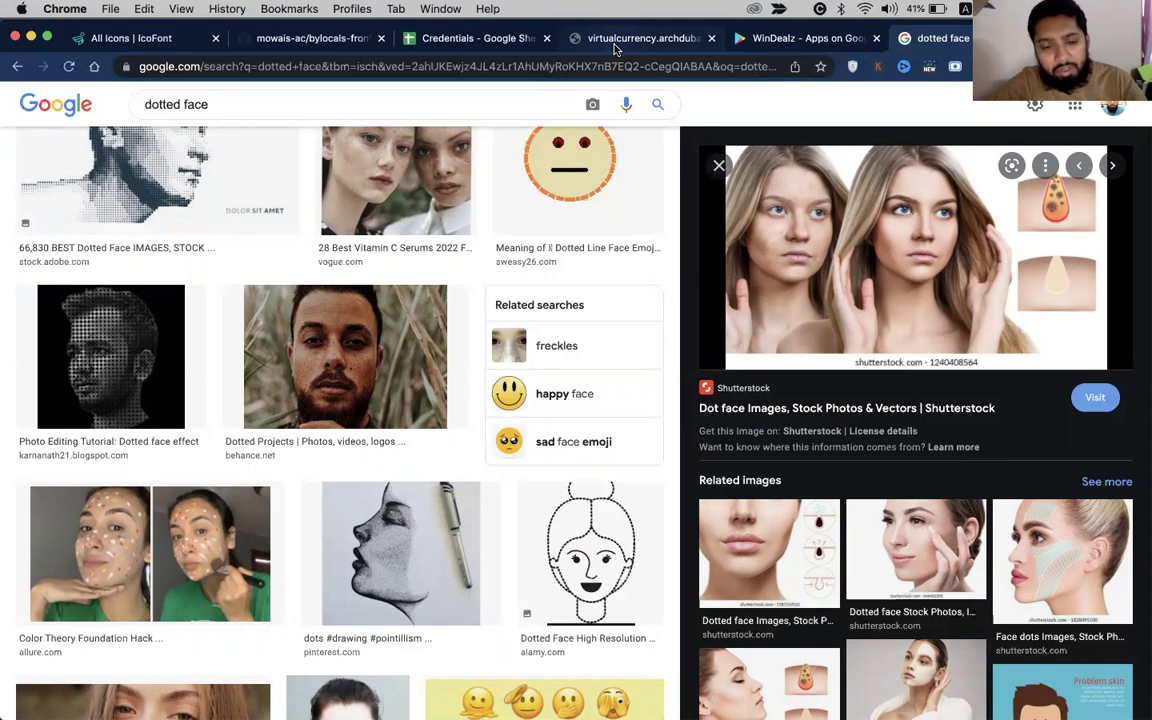
key("super+t")
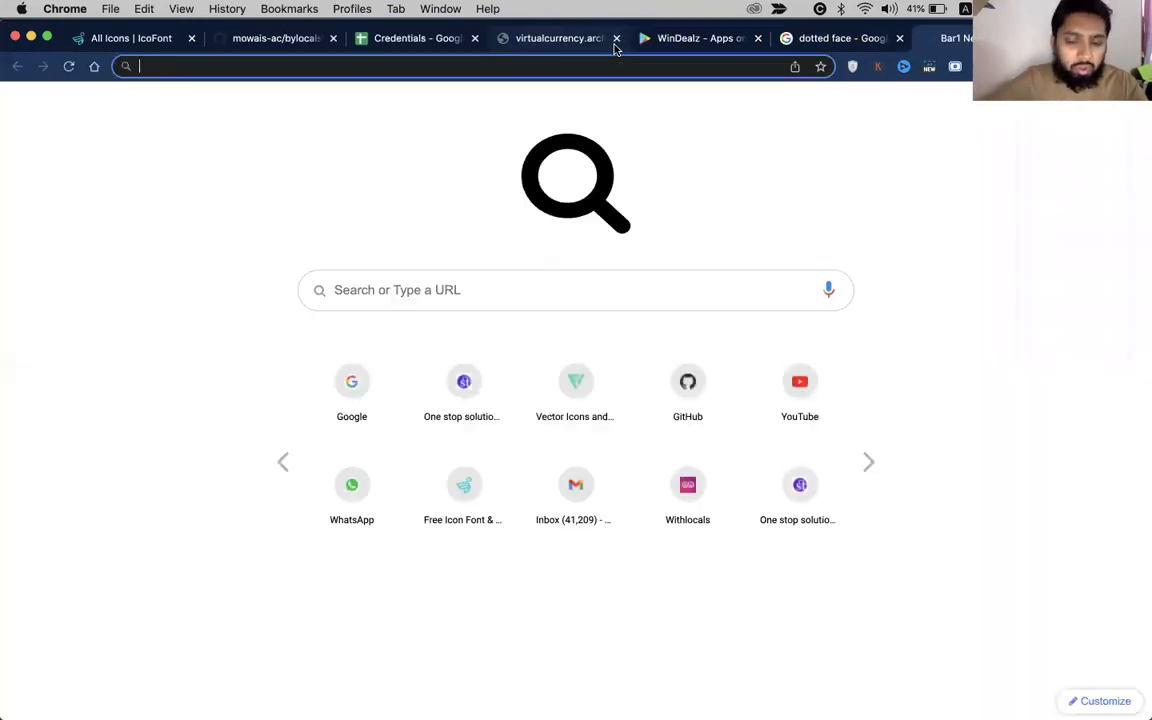
type("pexle;s")
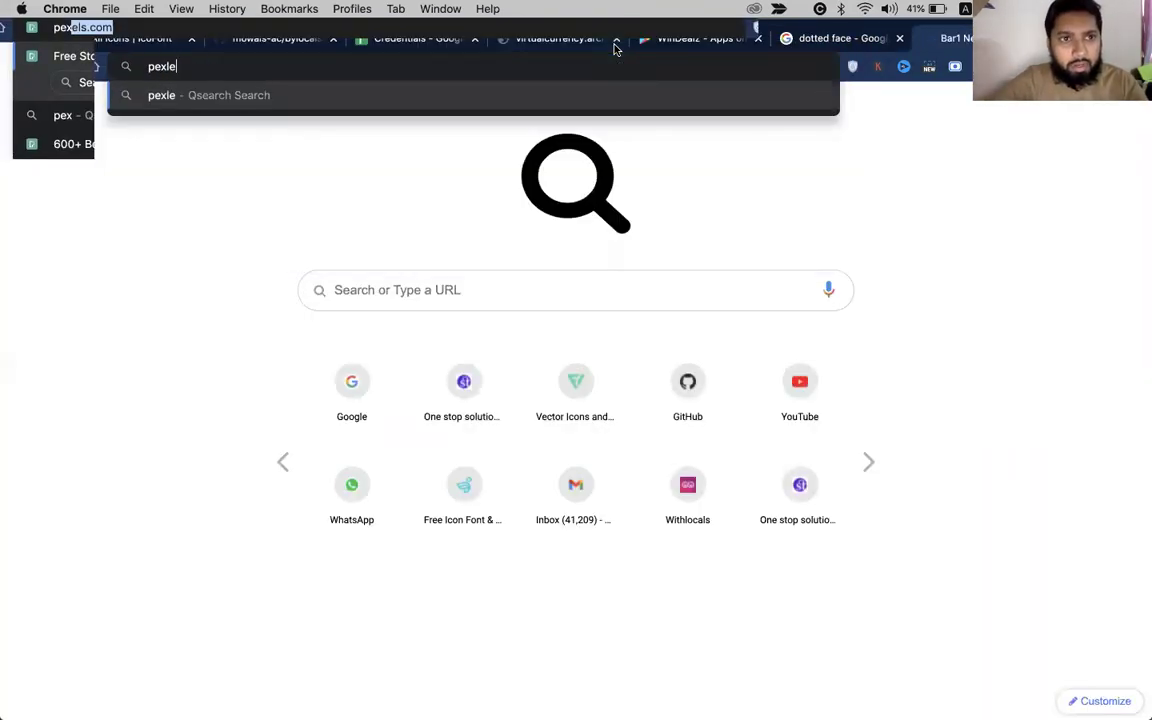
key("BackSpace")
key("BackSpace")
type("ls.co")
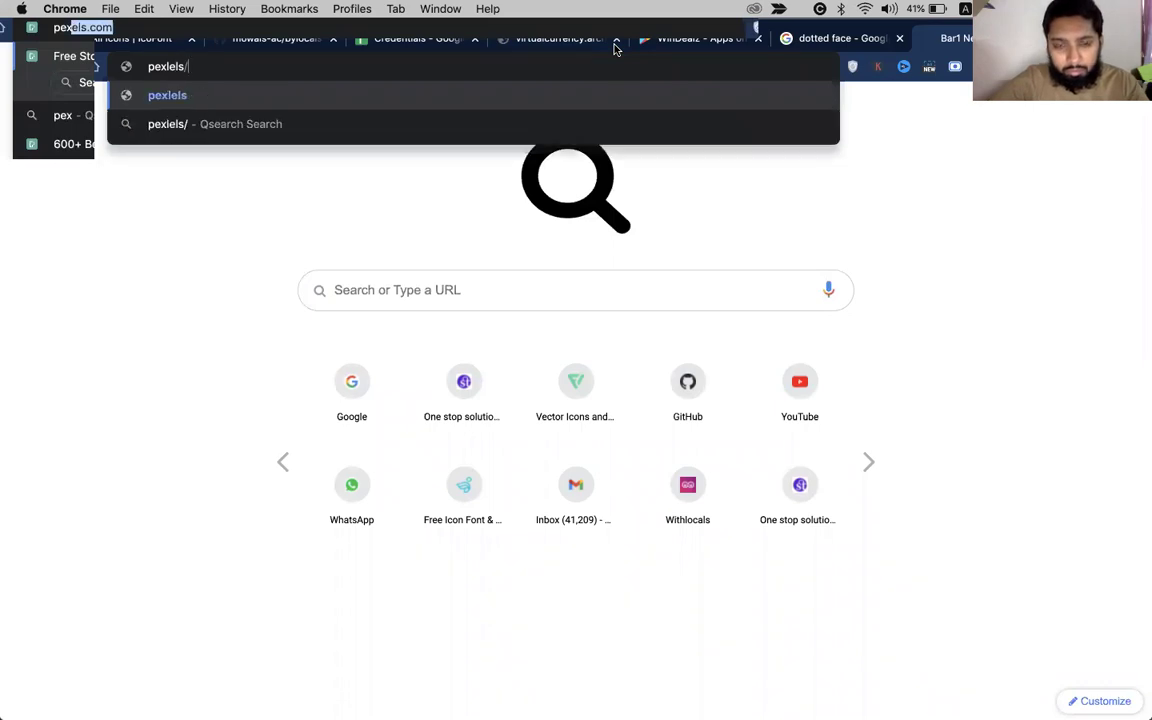
type("m")
key("Return")
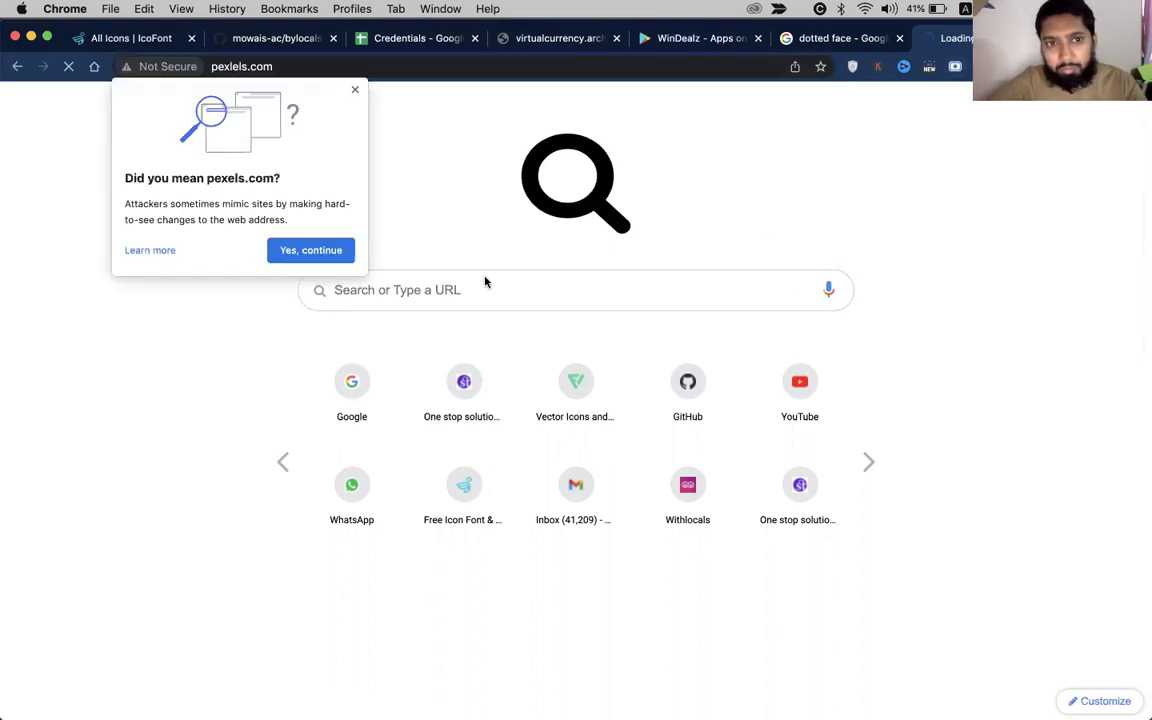
left_click(354, 92)
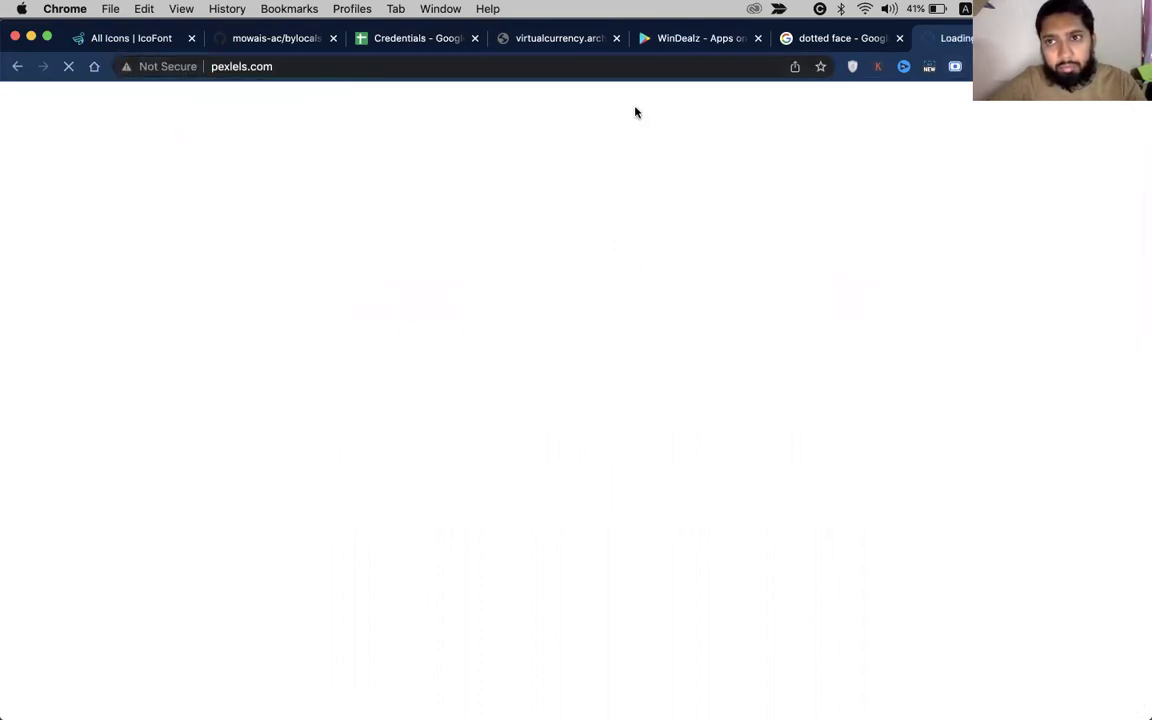
left_click(650, 66)
Open pexels.com in a new browser tab.
key("super+t")
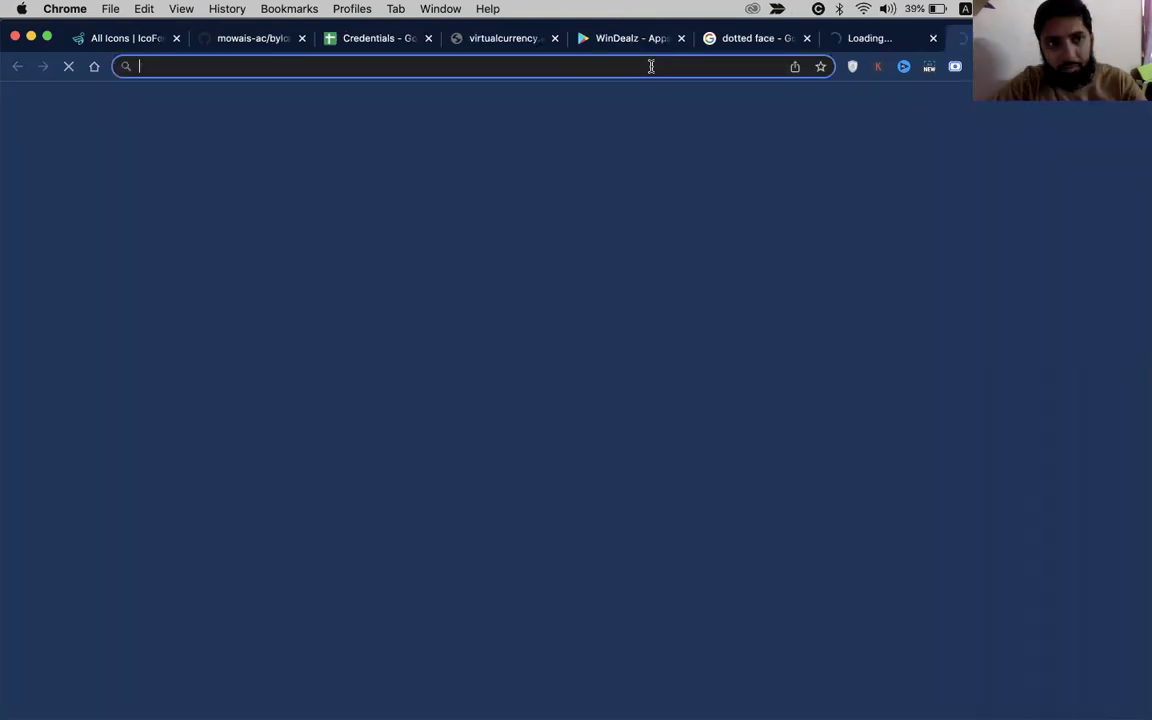
type("pexel")
key("Return")
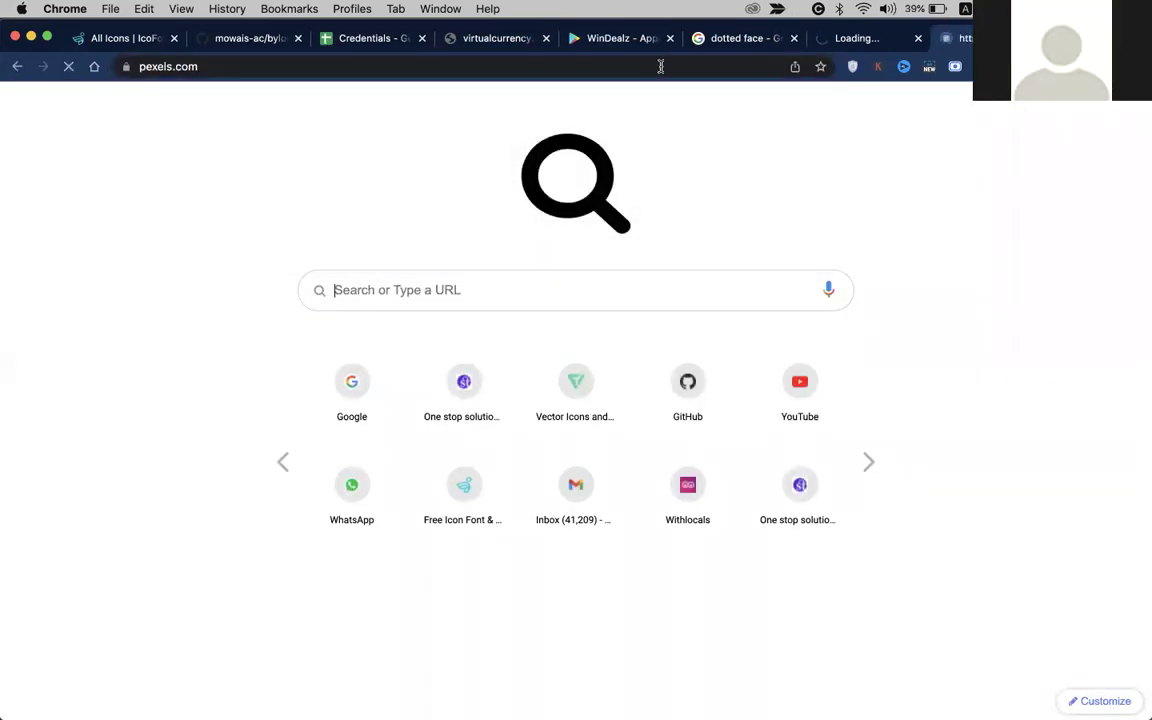
Search Pexels for "room" photos.
scroll(472, 346, "down", 10)
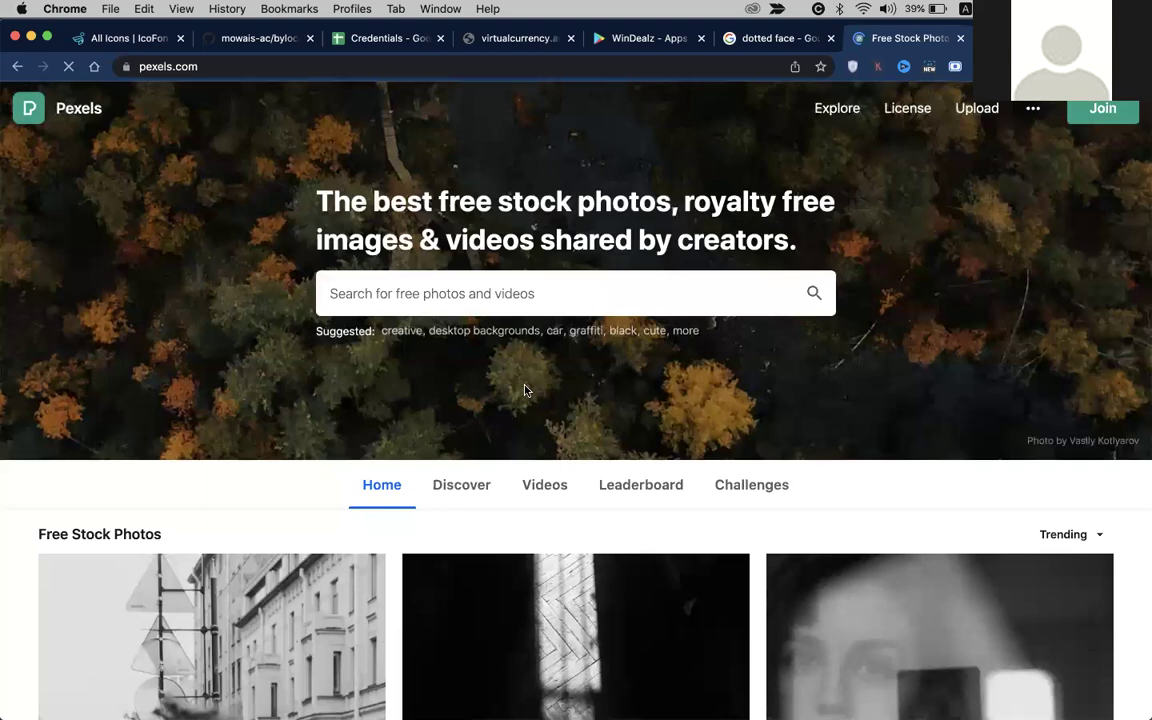
scroll(527, 391, "down", 3)
scroll(519, 391, "up", 15)
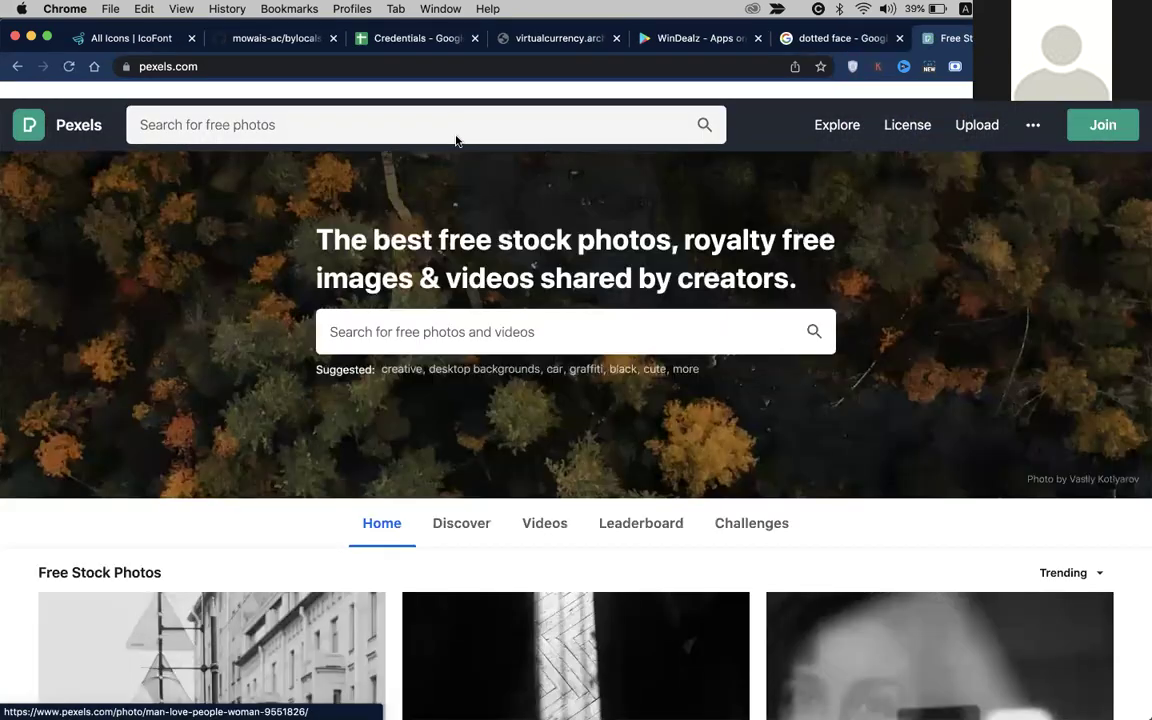
left_click(470, 302)
type("room")
key("Return")
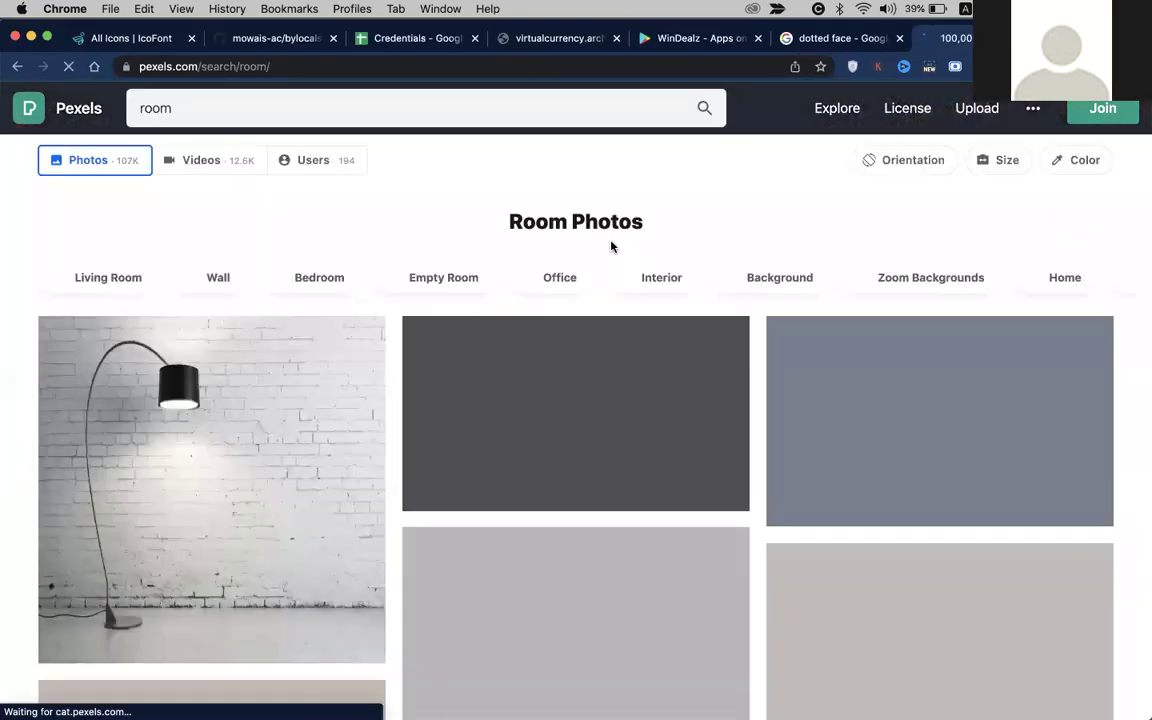
Browse the room results, open the photo of the dark empty room with the metal cart and copy its image.
scroll(610, 246, "down", 8)
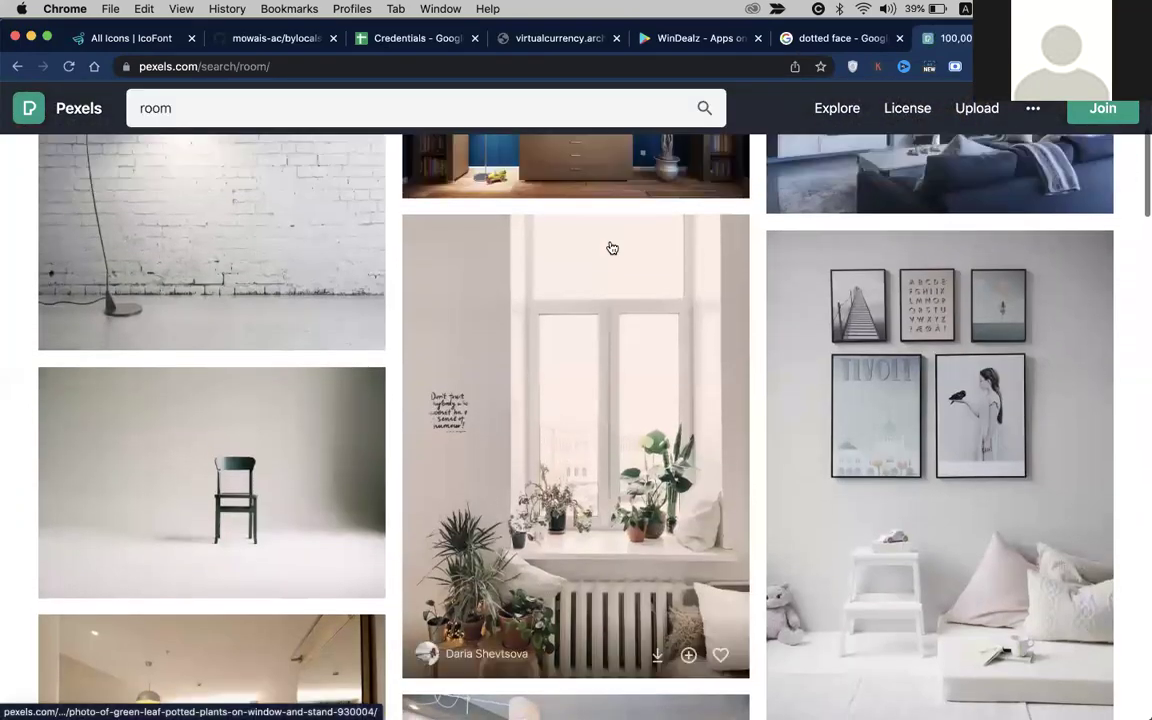
scroll(610, 246, "down", 5)
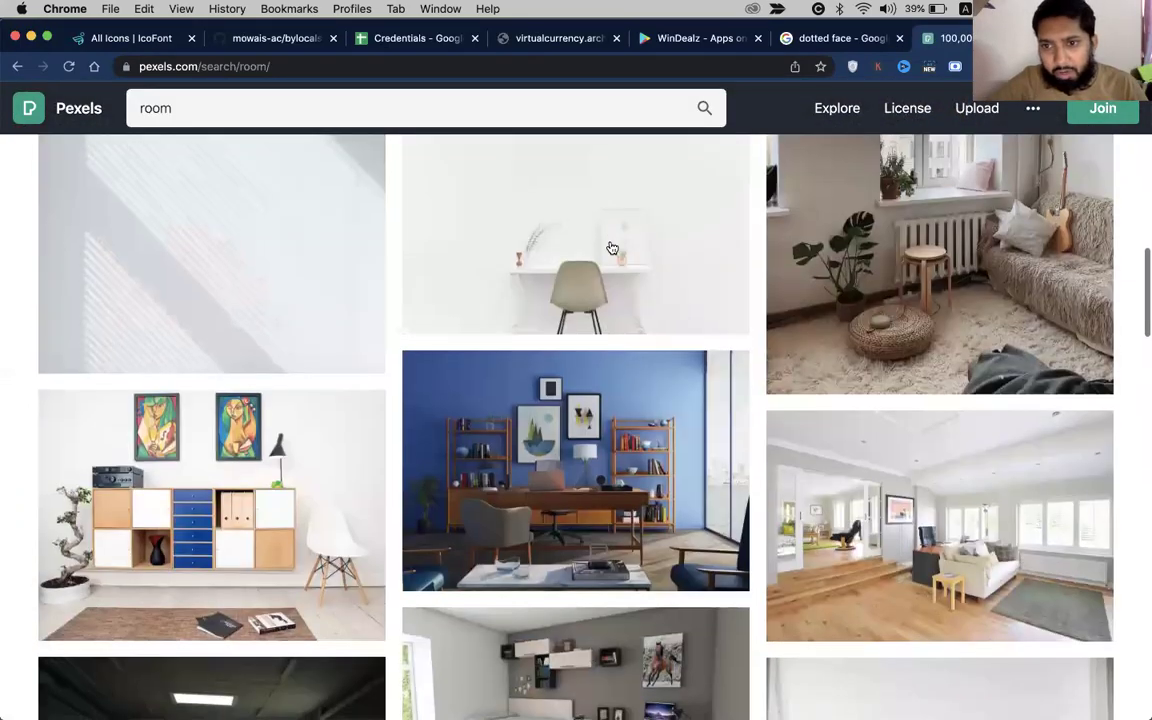
scroll(610, 246, "up", 2)
scroll(612, 248, "down", 1)
scroll(612, 248, "down", 5)
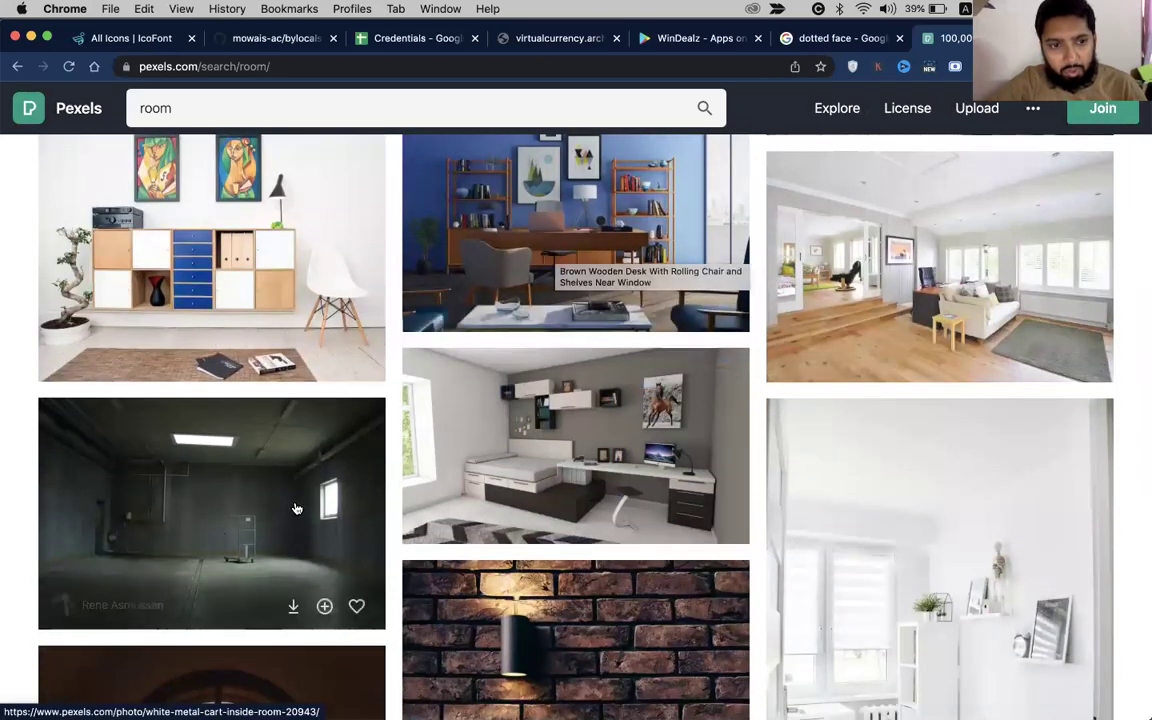
scroll(567, 397, "down", 4)
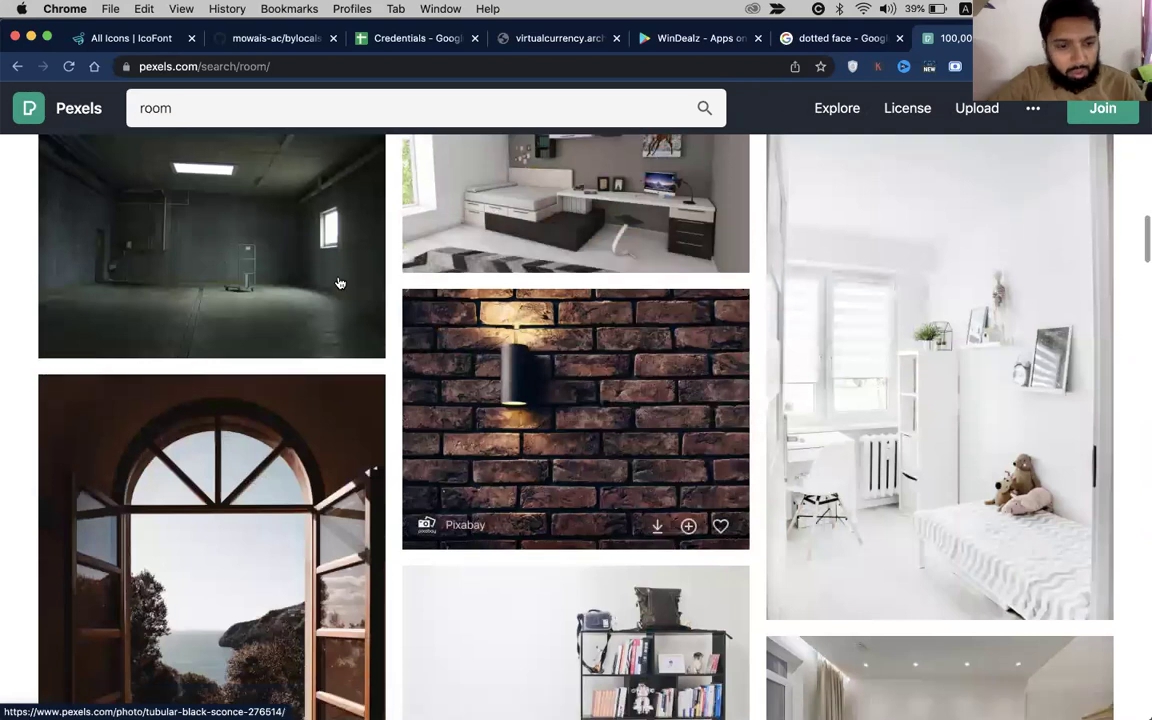
left_click(315, 250)
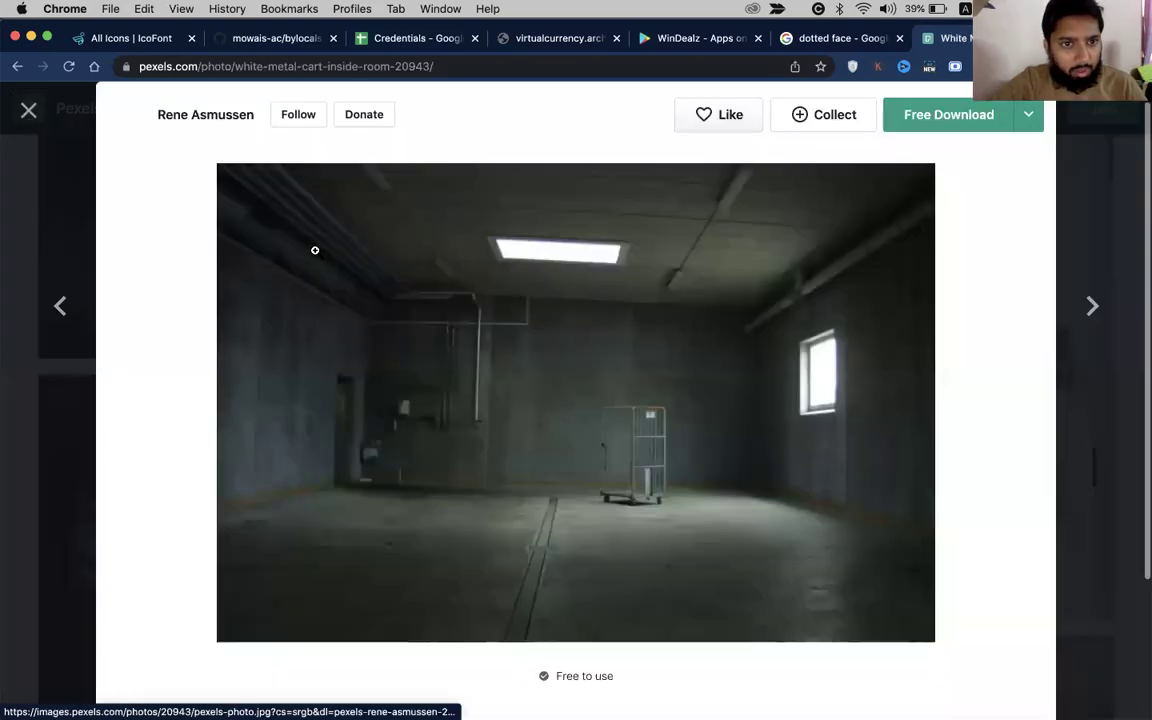
right_click(553, 364)
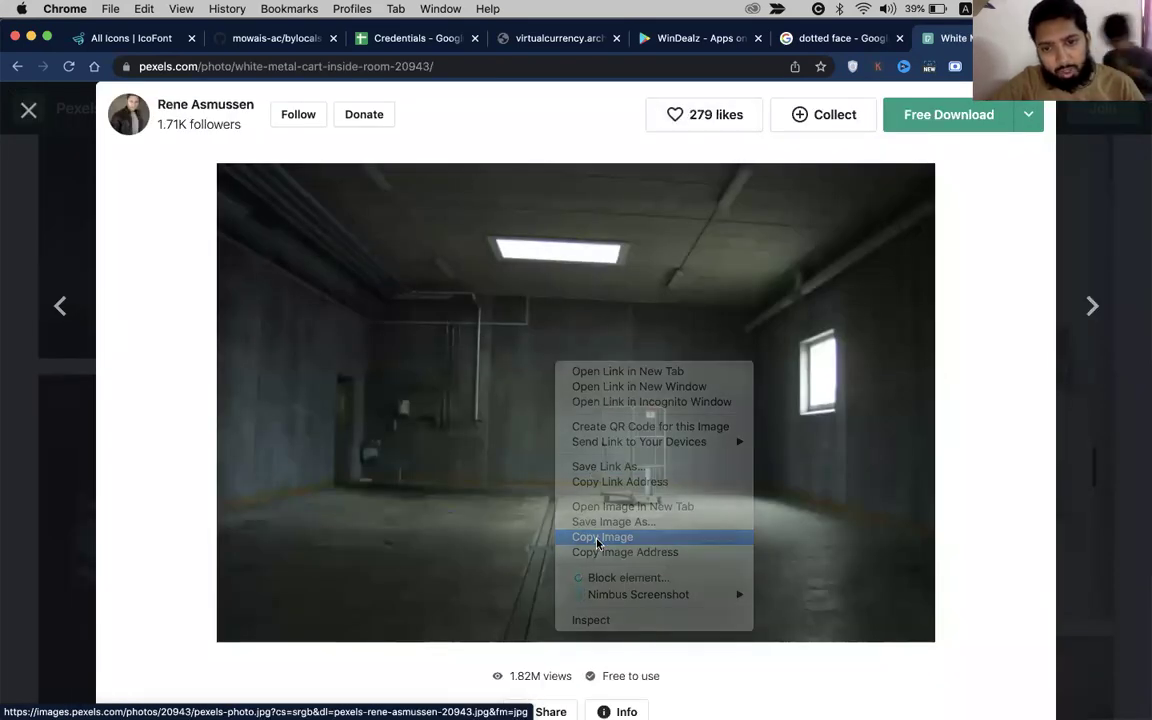
right_click(586, 412)
left_click(601, 591)
key("super+Tab")
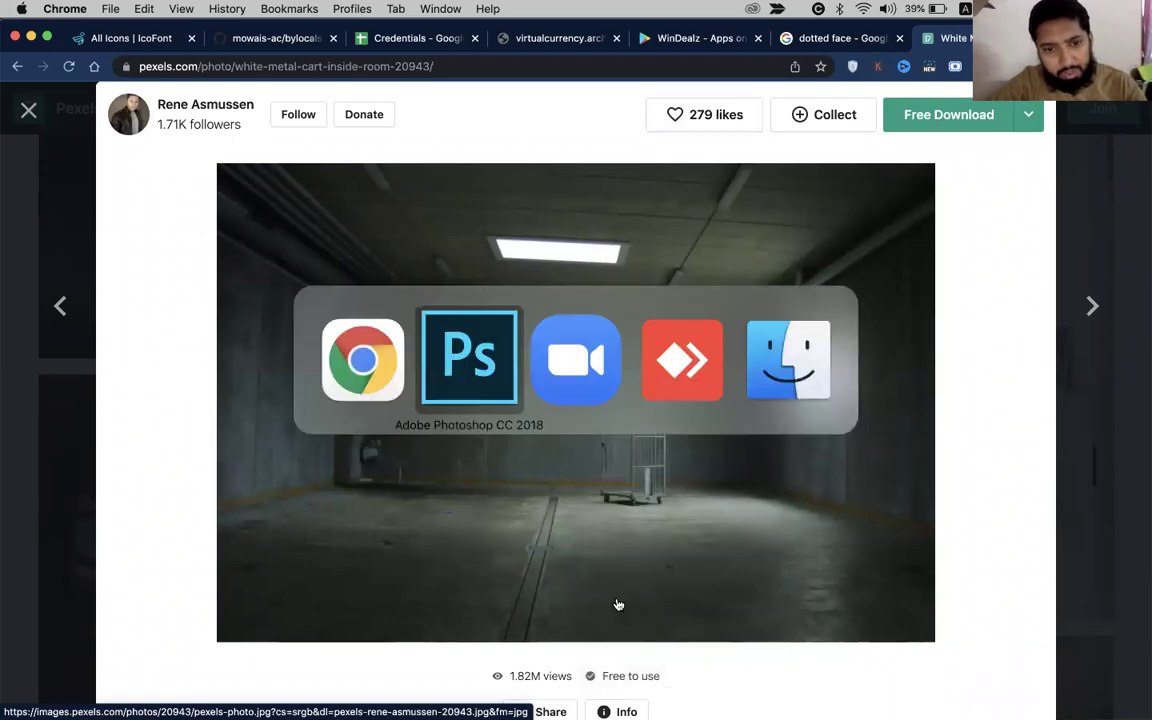
key("super+Tab")
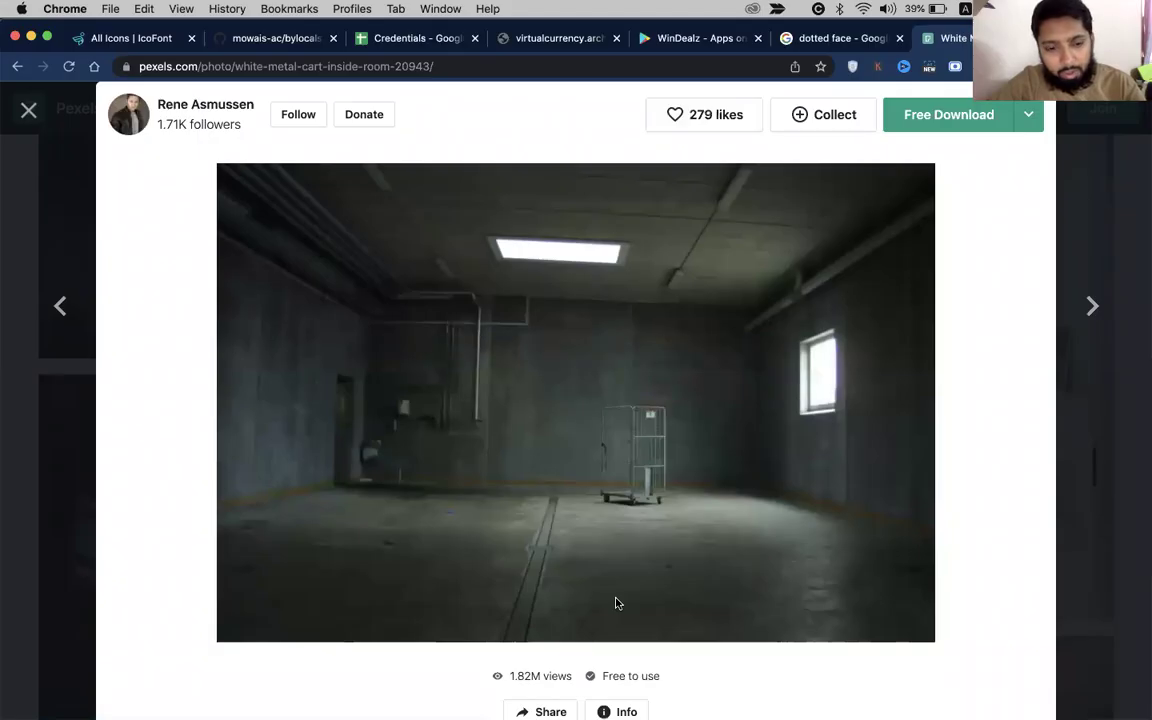
Return to the results, open the photo of the blue office with the wooden desk and copy its image.
key("Escape")
scroll(679, 318, "up", 5)
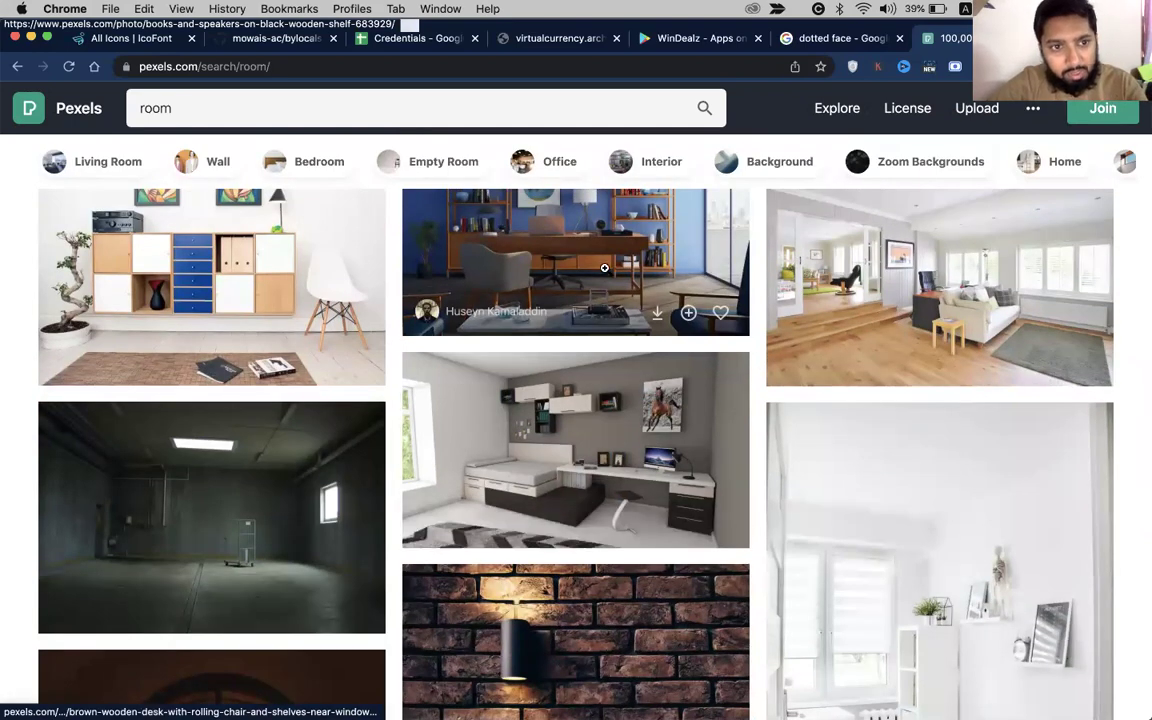
left_click(604, 275)
right_click(597, 401)
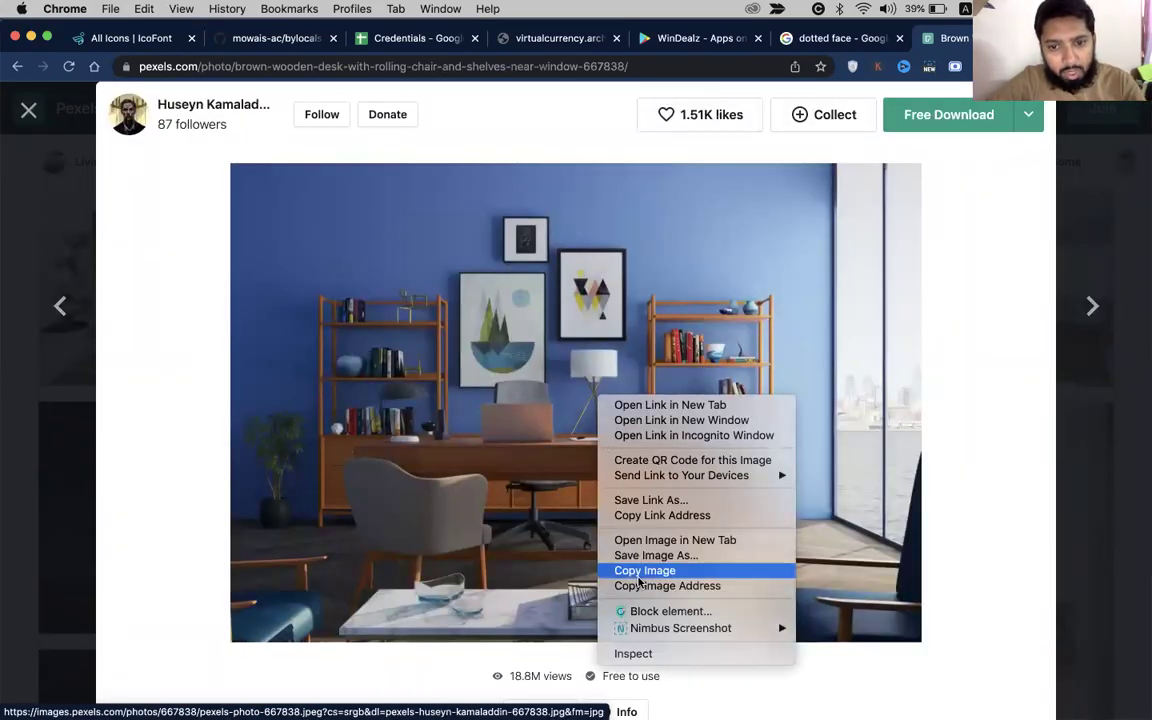
left_click(645, 570)
Switch to Photoshop, create a new document at the copied image's size and paste the blue office photo.
key("super+Tab")
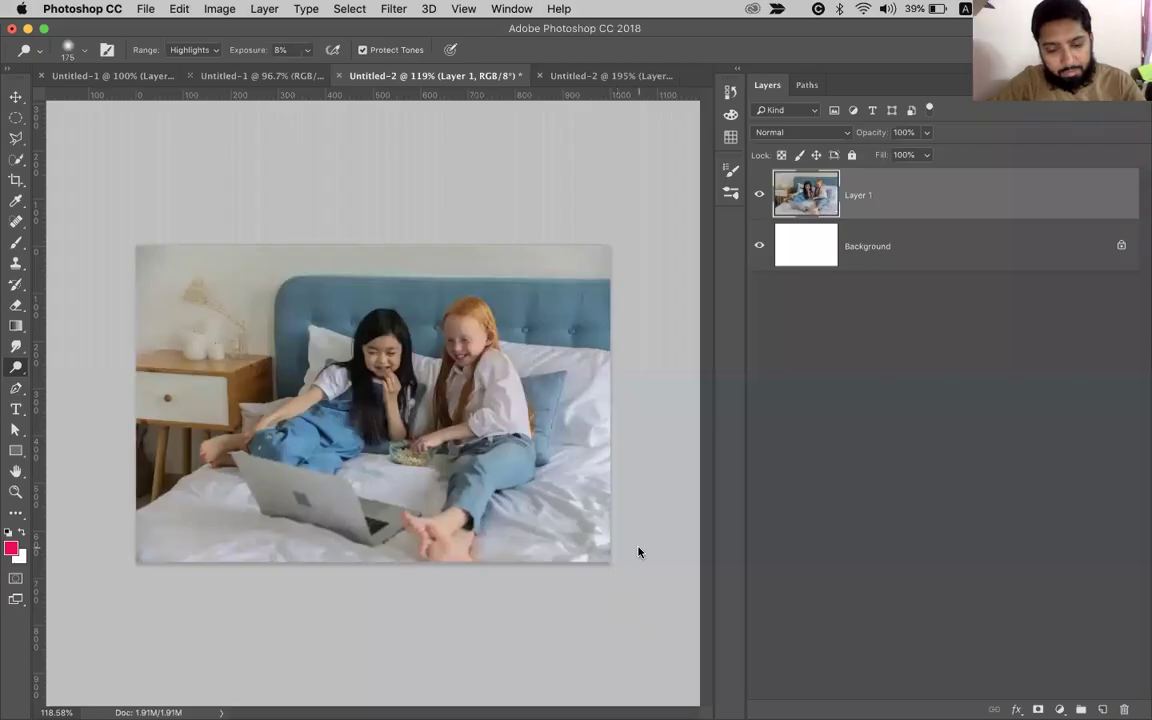
key("super+n")
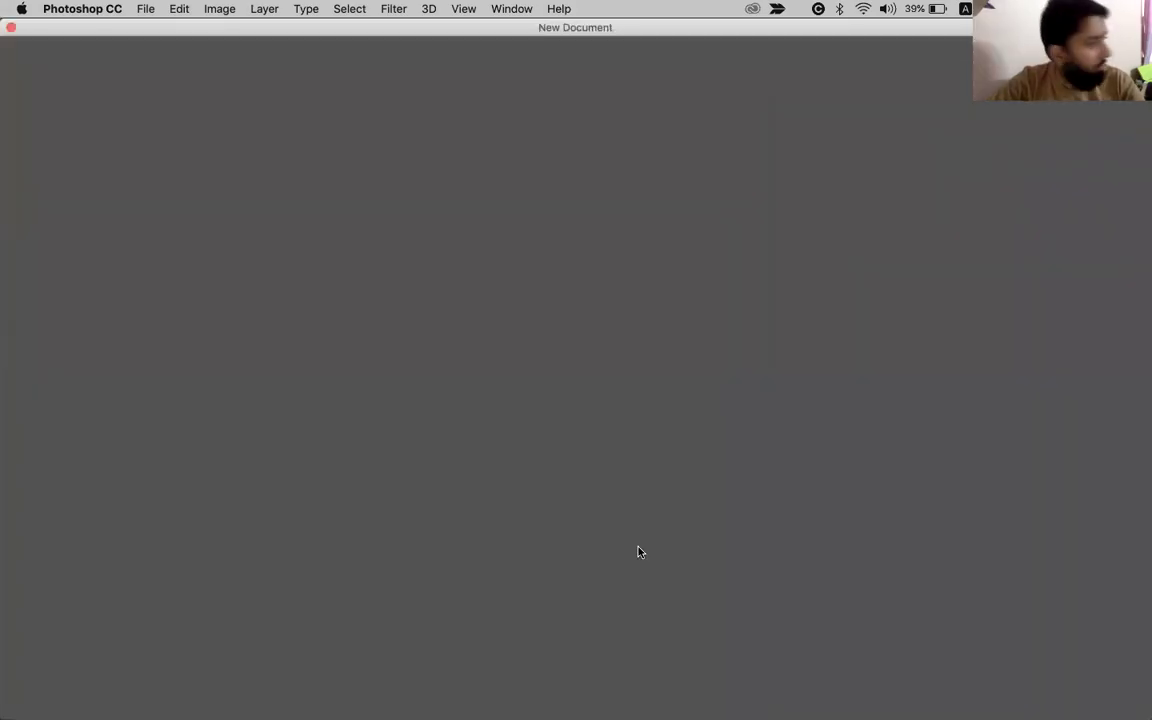
key("Return")
key("super+v")
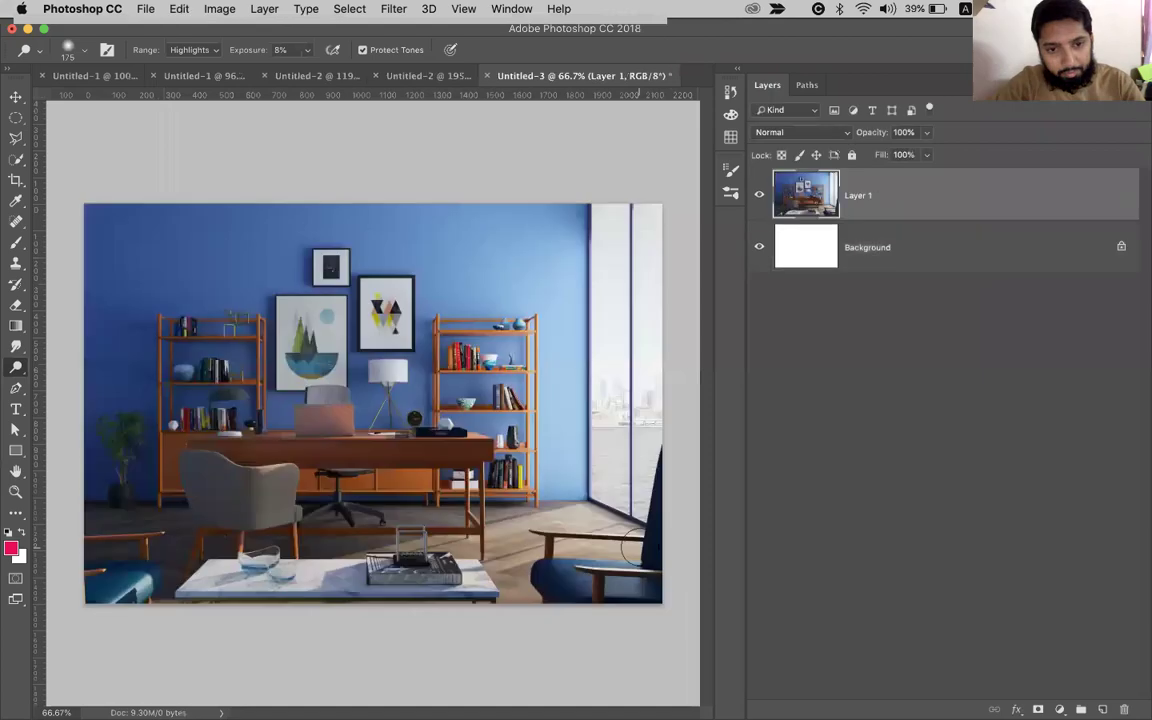
Activate the Dodge tool for the office photo and enlarge its brush to 1000.
key("v")
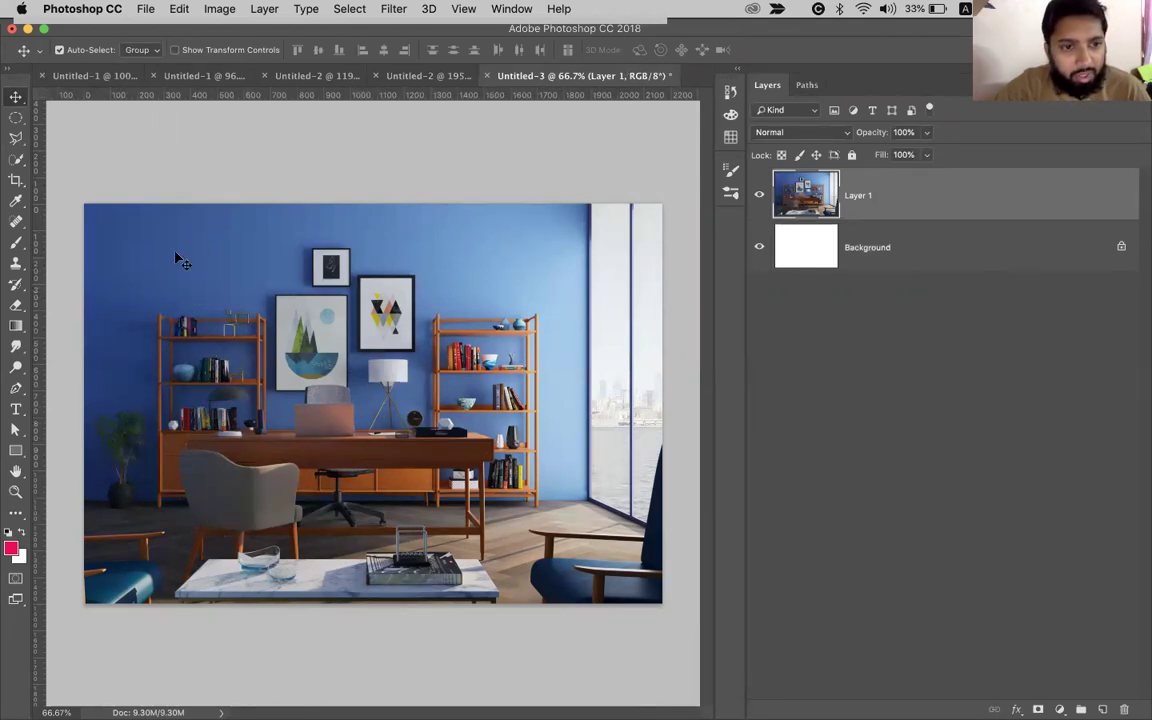
left_click(15, 367)
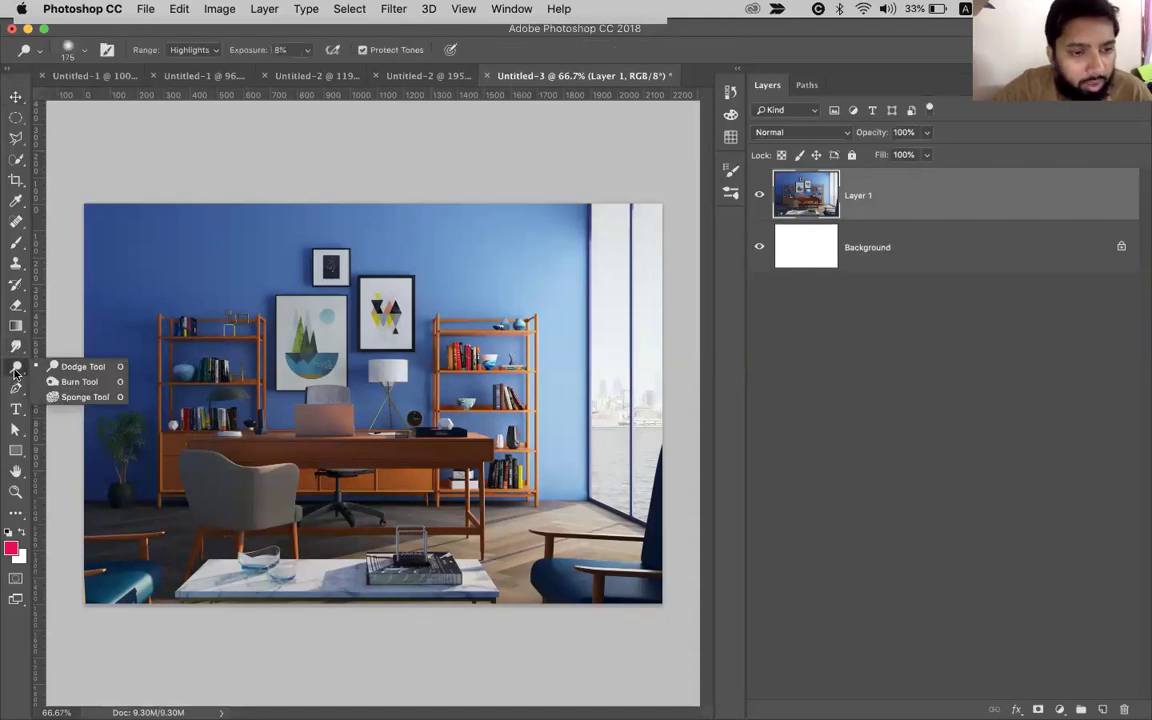
left_click(84, 367)
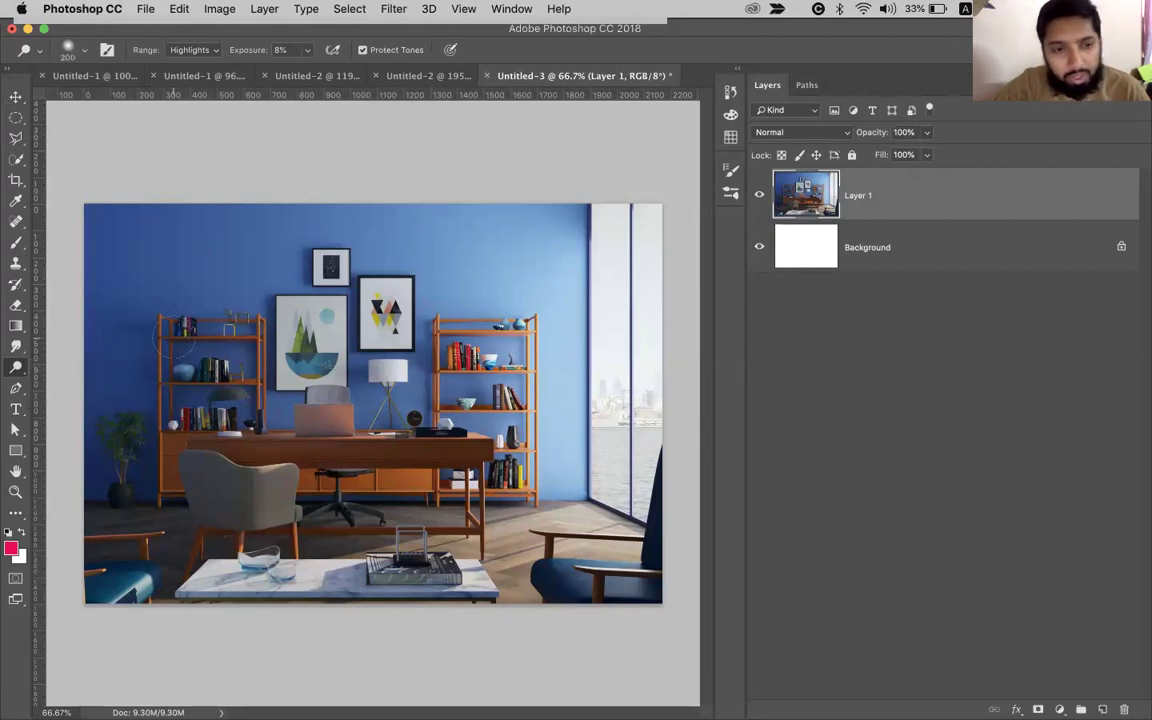
key("bracketright")
key("bracketright")
key("bracketright")
key("bracketright")
key("bracketright")
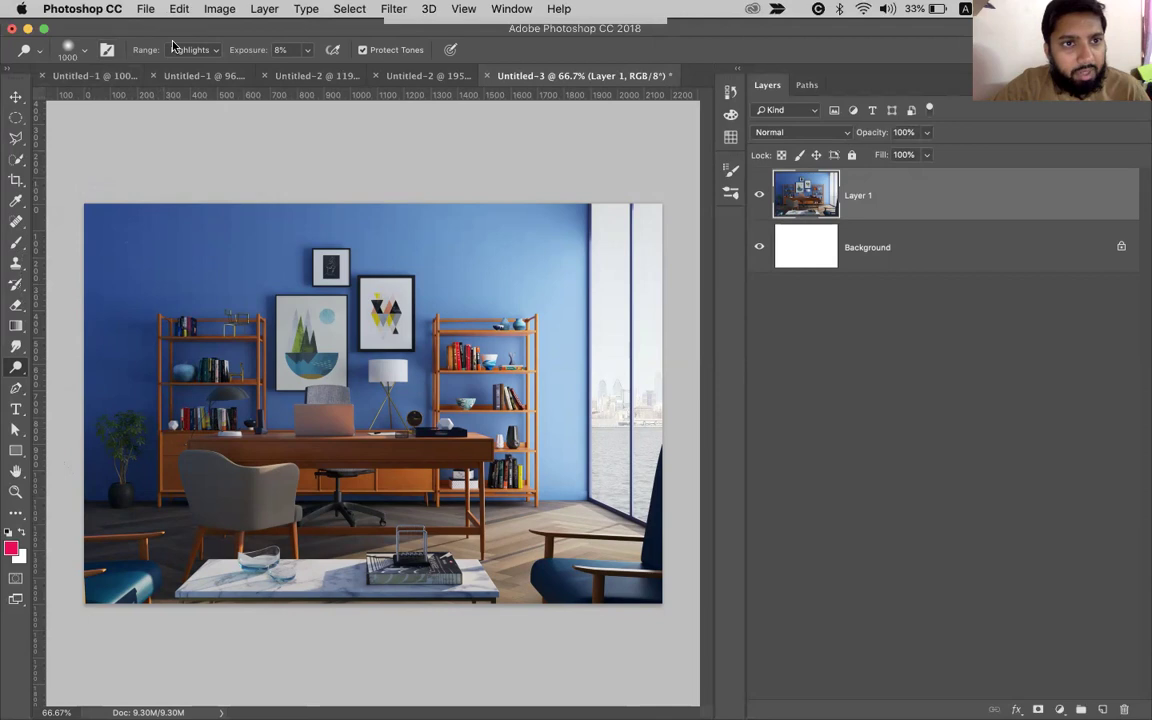
Set the Dodge tool's exposure to 50% and its range to Shadows.
left_click(201, 55)
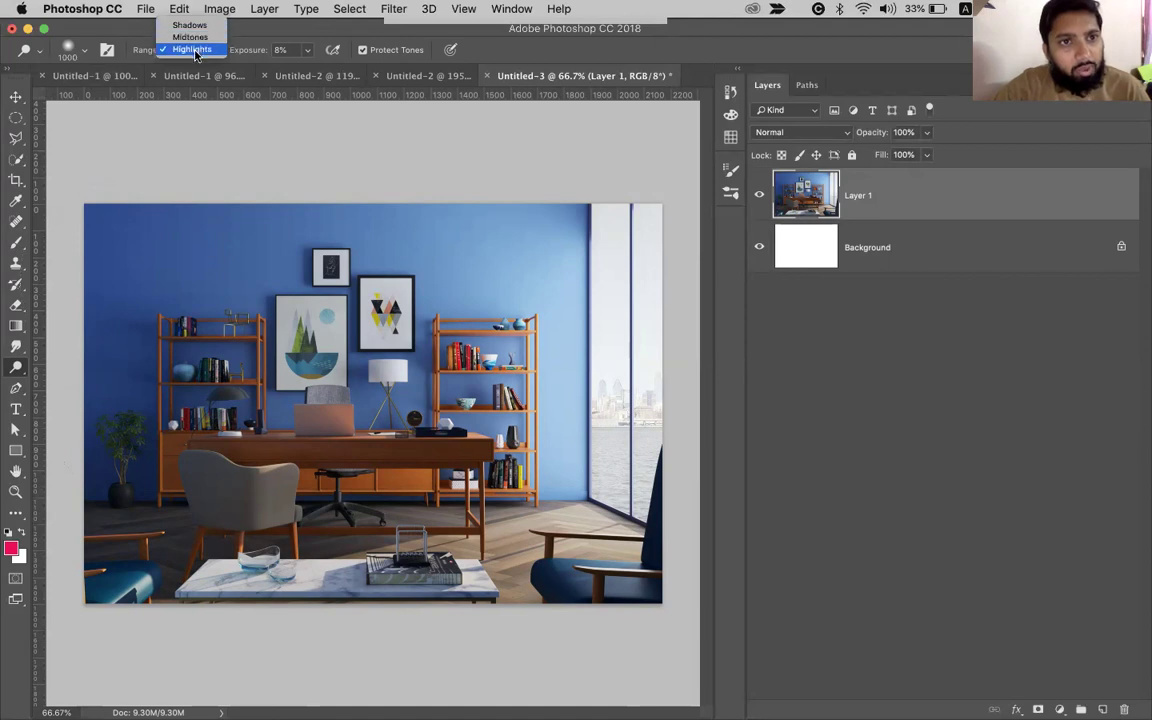
left_click(268, 35)
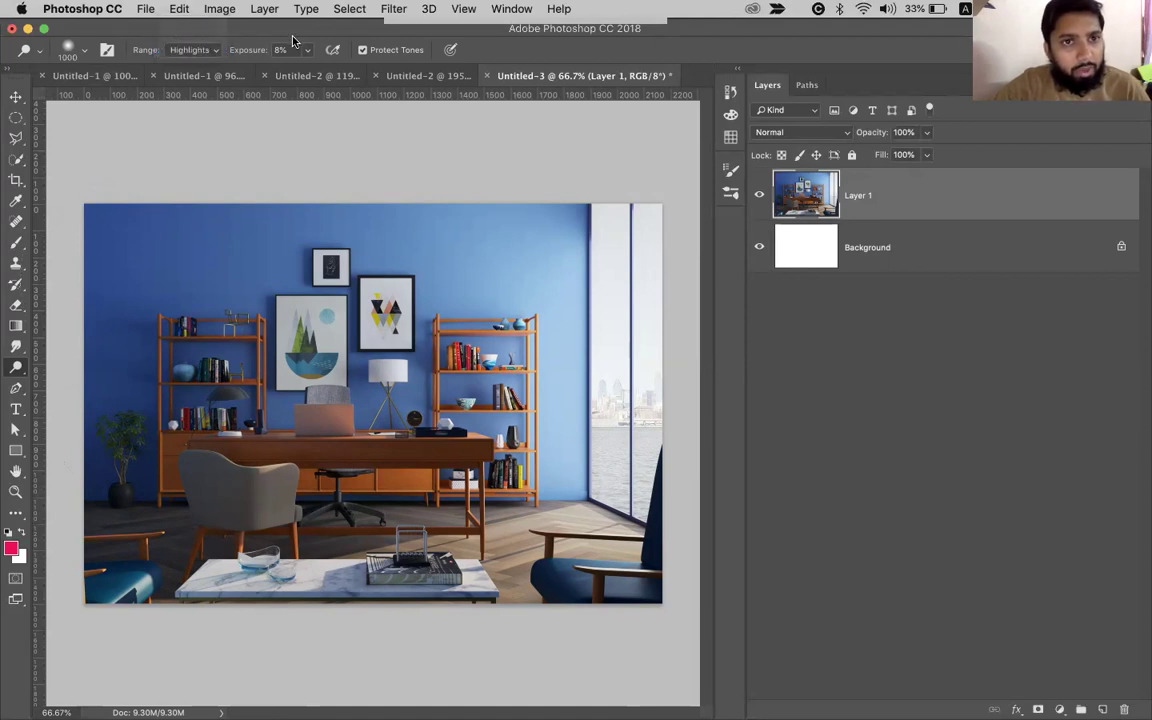
left_click(308, 52)
left_click_drag(330, 73, 337, 70)
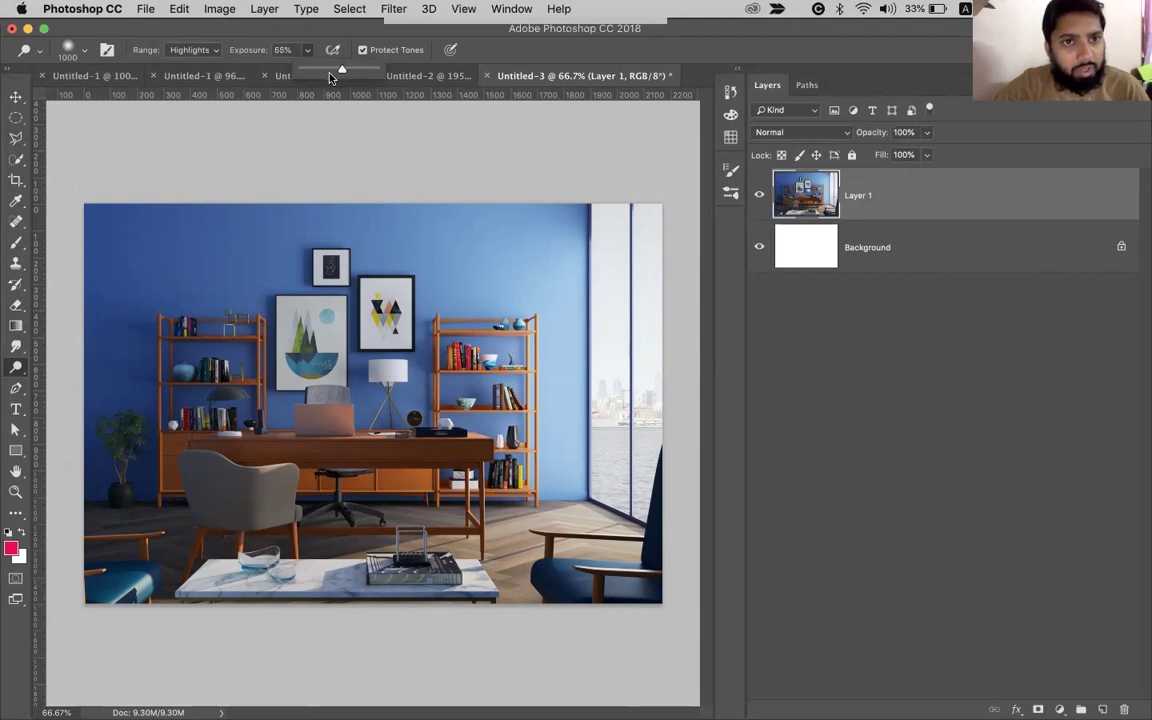
left_click(274, 49)
left_click_drag(262, 46, 255, 46)
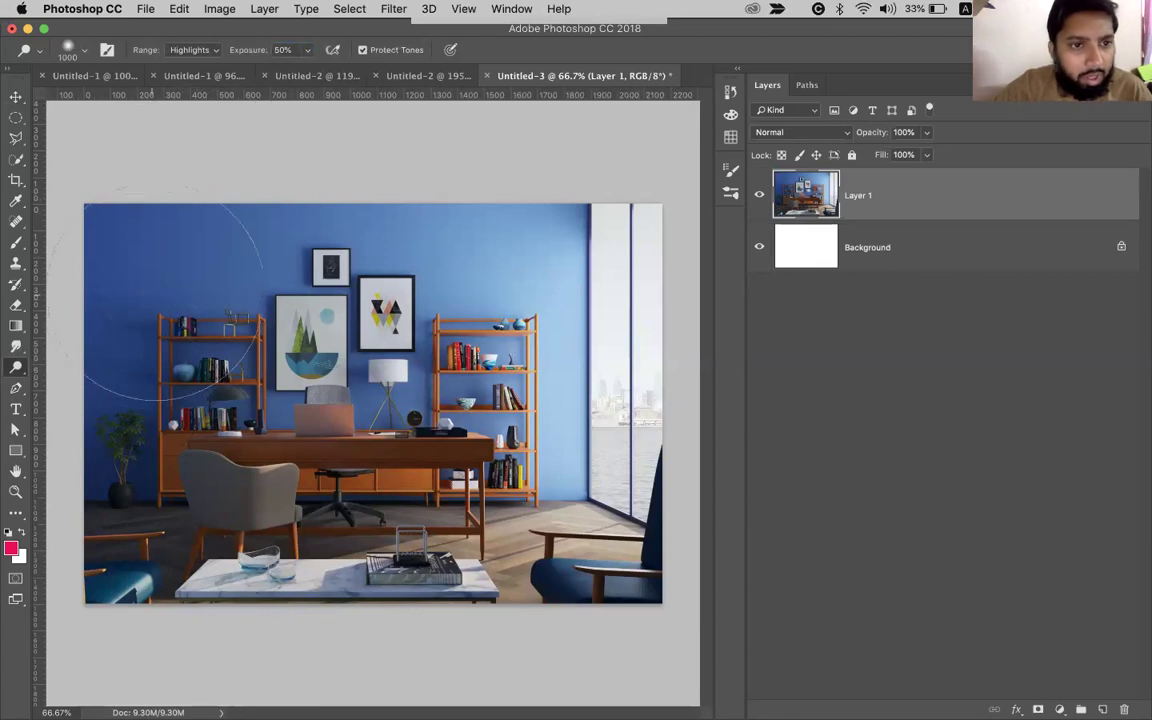
left_click(190, 57)
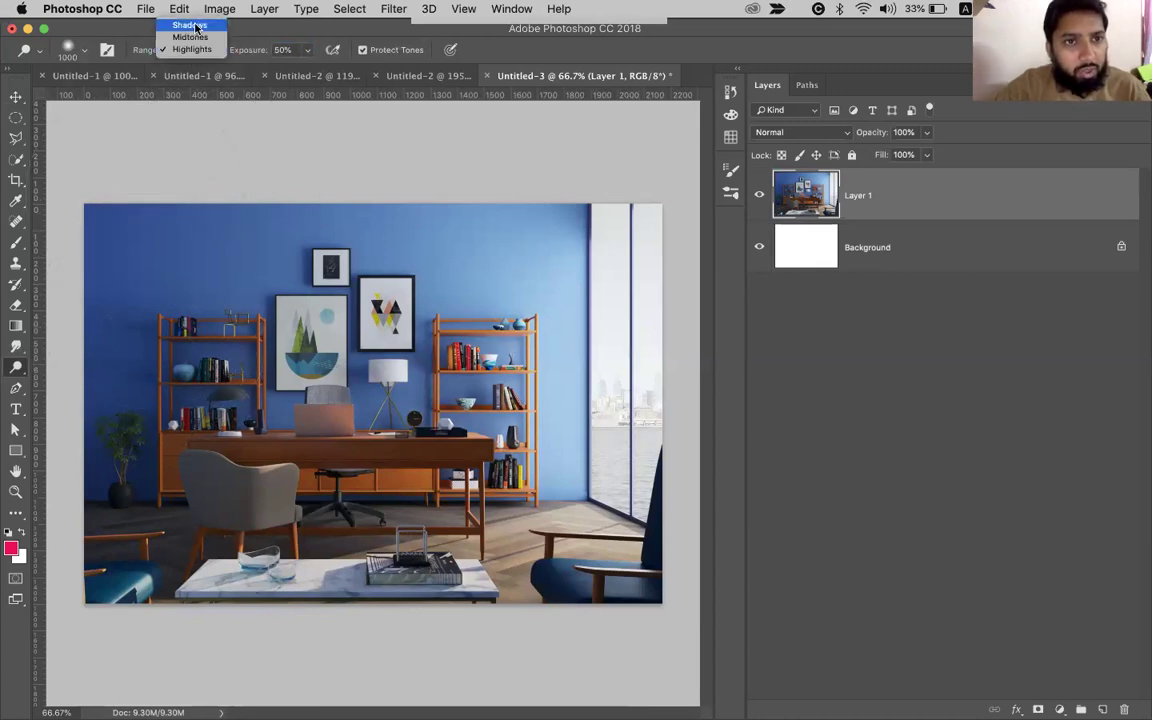
left_click(185, 28)
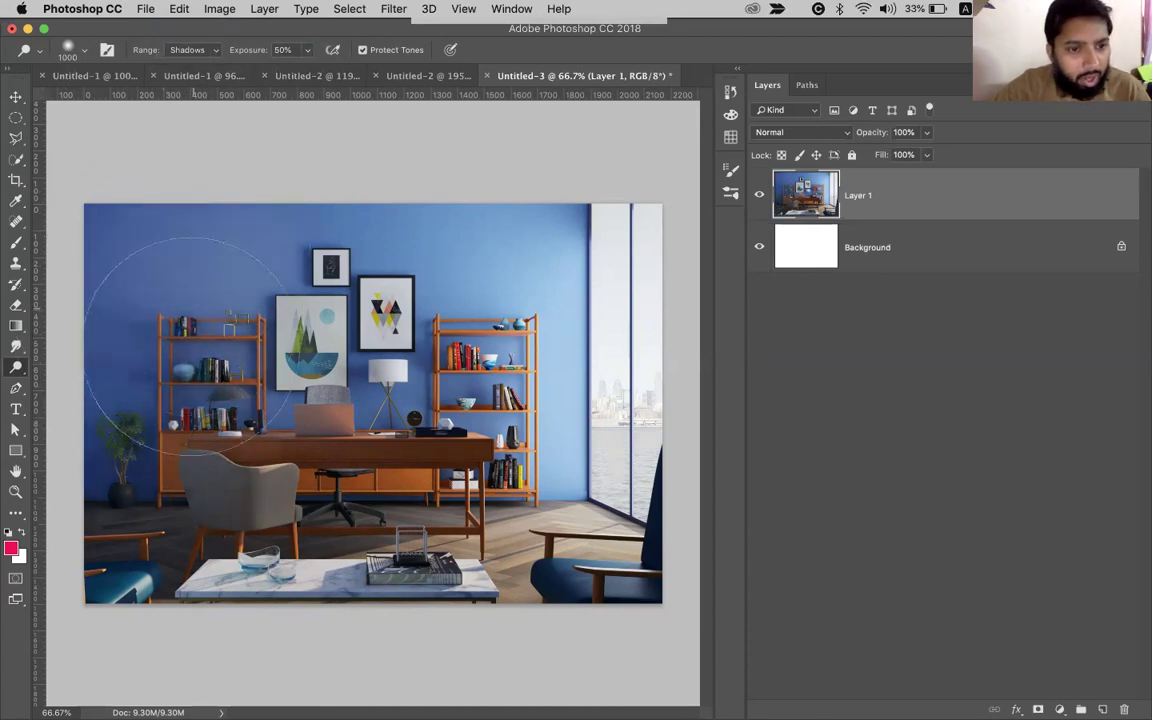
Step back through the test dodge edits and duplicate the office photo layer.
key("super+z")
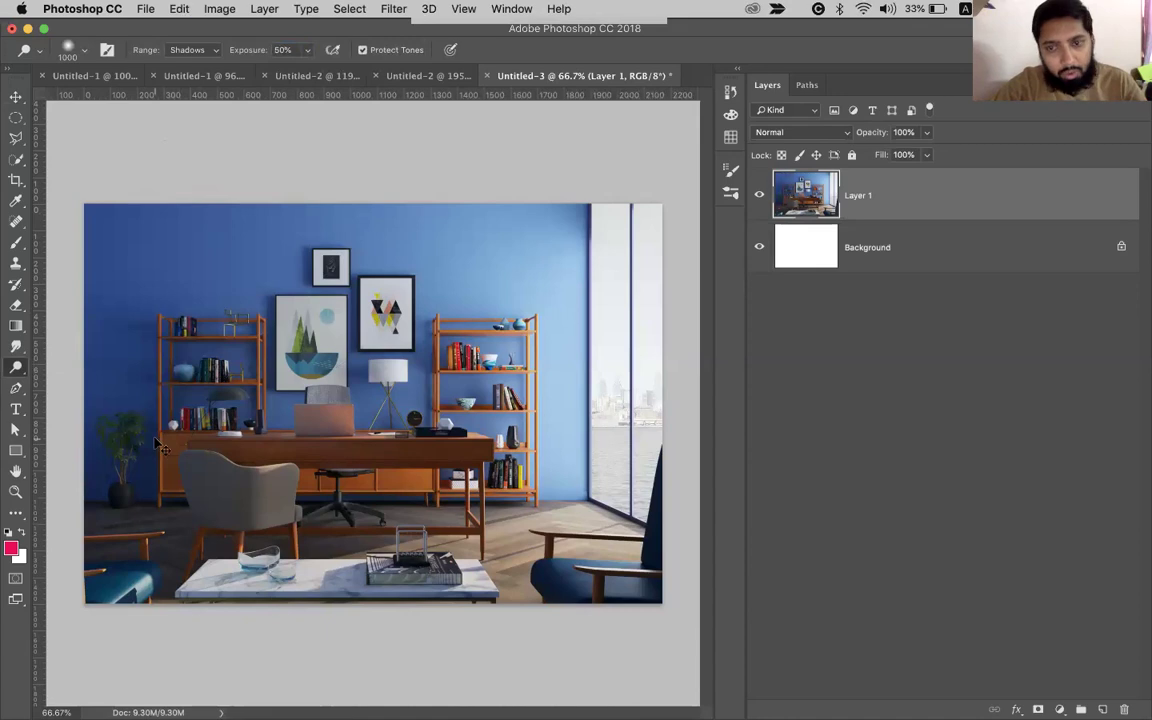
key("alt+super+z")
key("shift+super+z")
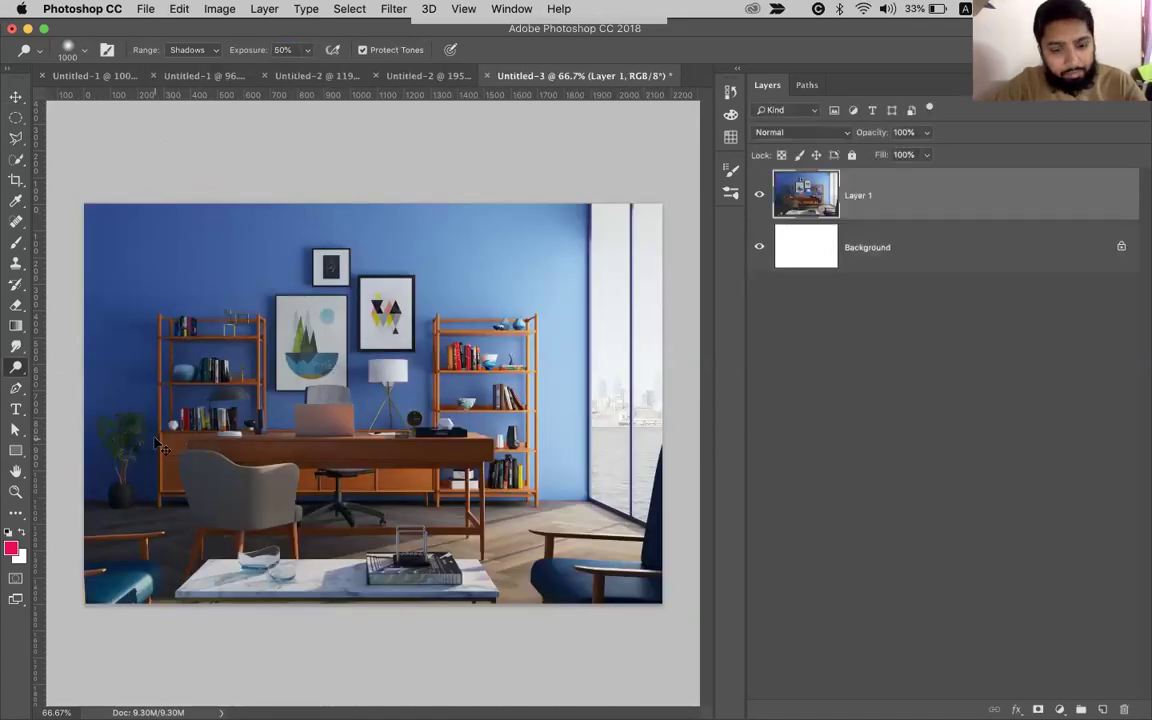
key("super+j")
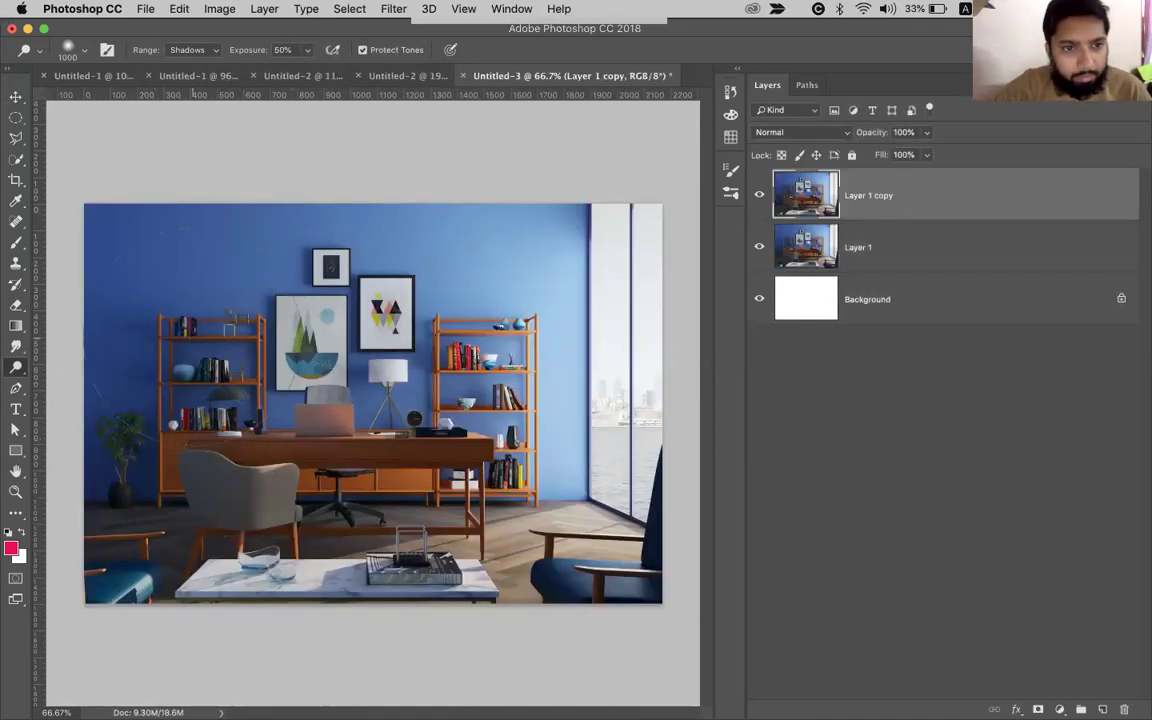
Enlarge the Dodge brush to 1100 and lighten the shadows on the duplicate layer around the plant, chair and nearby bookshelf and wall.
key("bracketright")
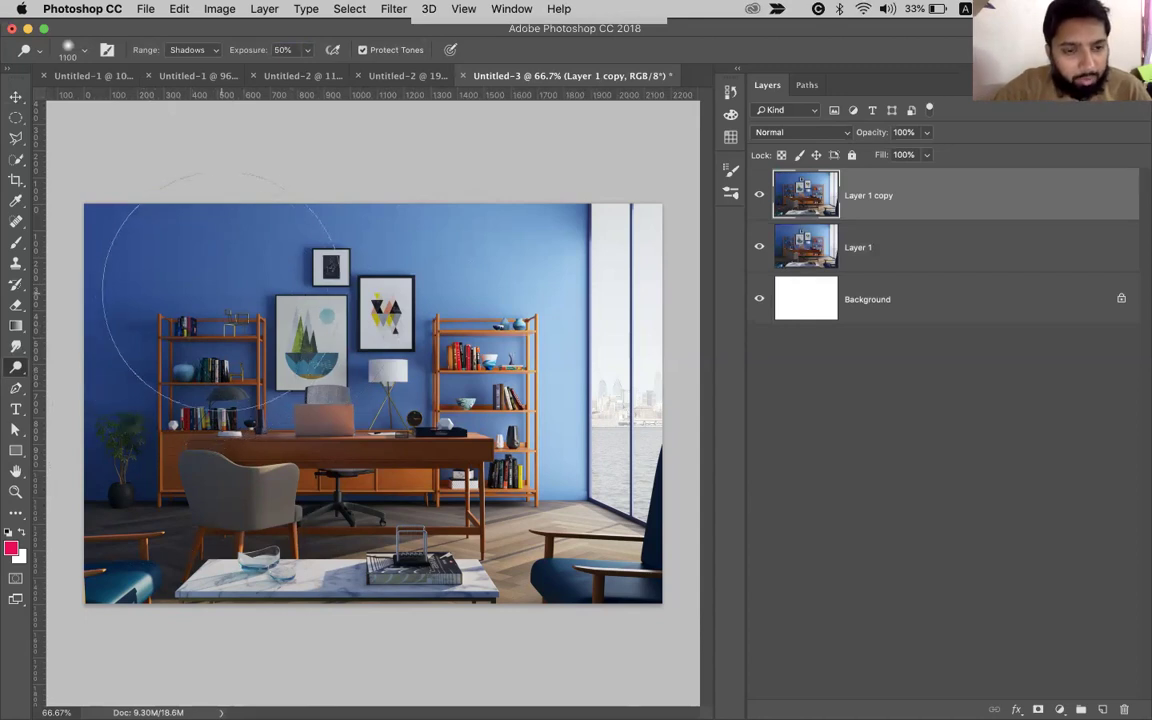
mouse_move(212, 298)
left_mouse_down()
mouse_move(158, 378)
mouse_move(226, 383)
mouse_move(148, 438)
mouse_move(276, 305)
mouse_move(165, 409)
mouse_move(204, 276)
mouse_move(234, 228)
mouse_move(190, 293)
mouse_move(162, 370)
mouse_move(164, 454)
mouse_move(190, 435)
left_mouse_up()
mouse_move(55, 435)
left_mouse_down()
mouse_move(115, 225)
mouse_move(385, 258)
left_mouse_up()
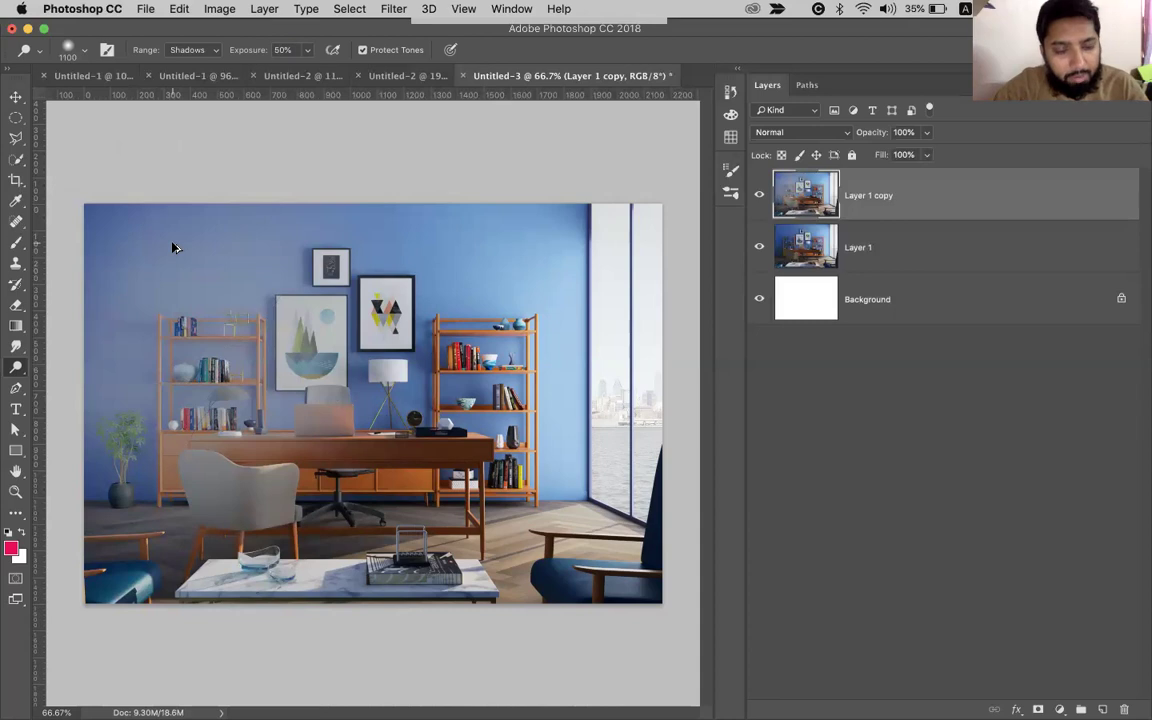
Step back through the last dodge strokes and lighten the shadows around the plant and the bookshelf beside it again.
key("super+alt+z")
key("super+alt+z")
key("super+alt+z")
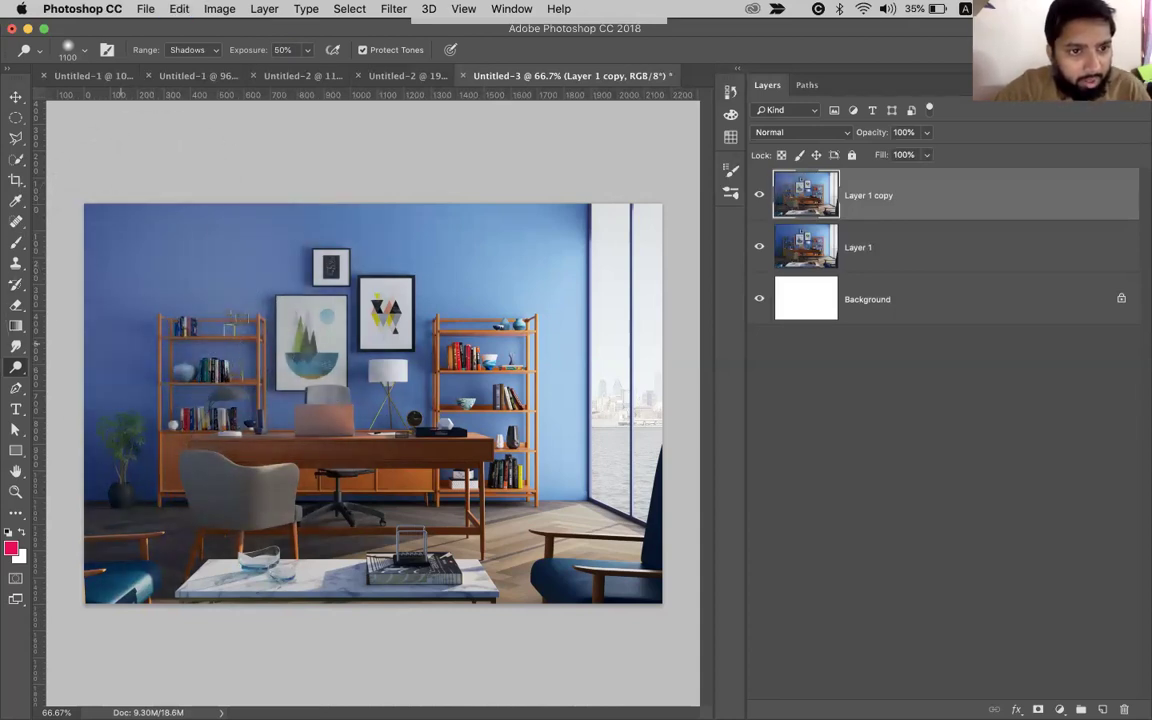
left_click_drag(210, 370, 232, 385)
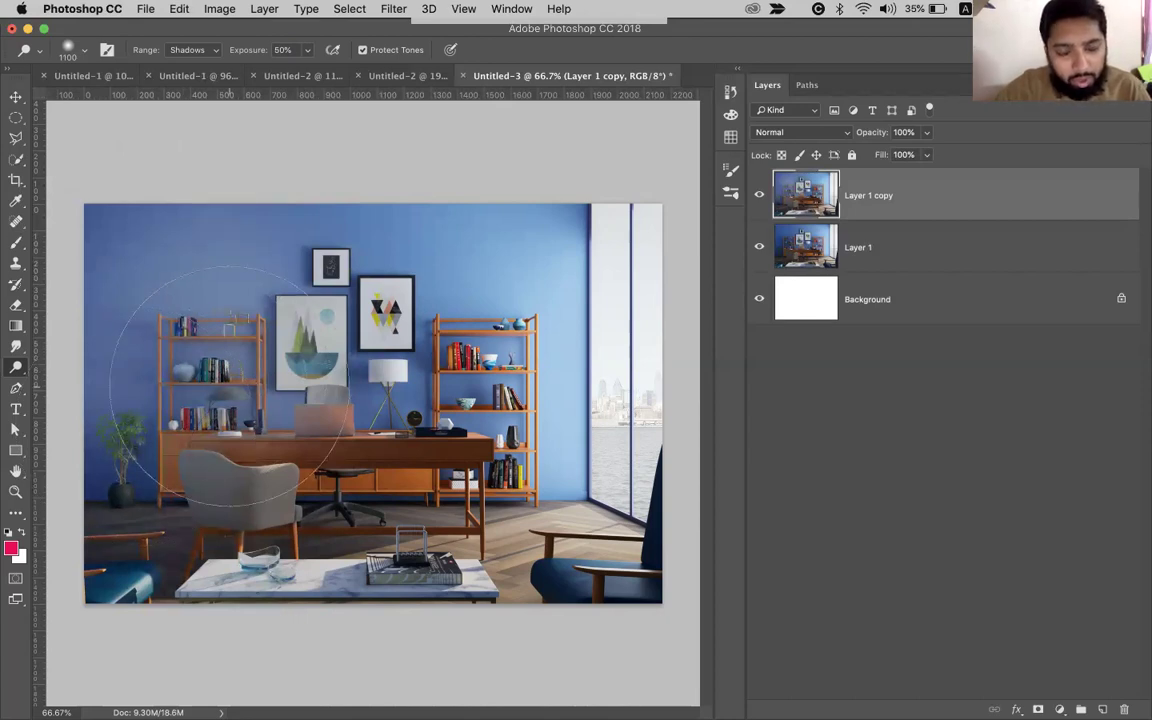
left_click_drag(232, 385, 155, 410)
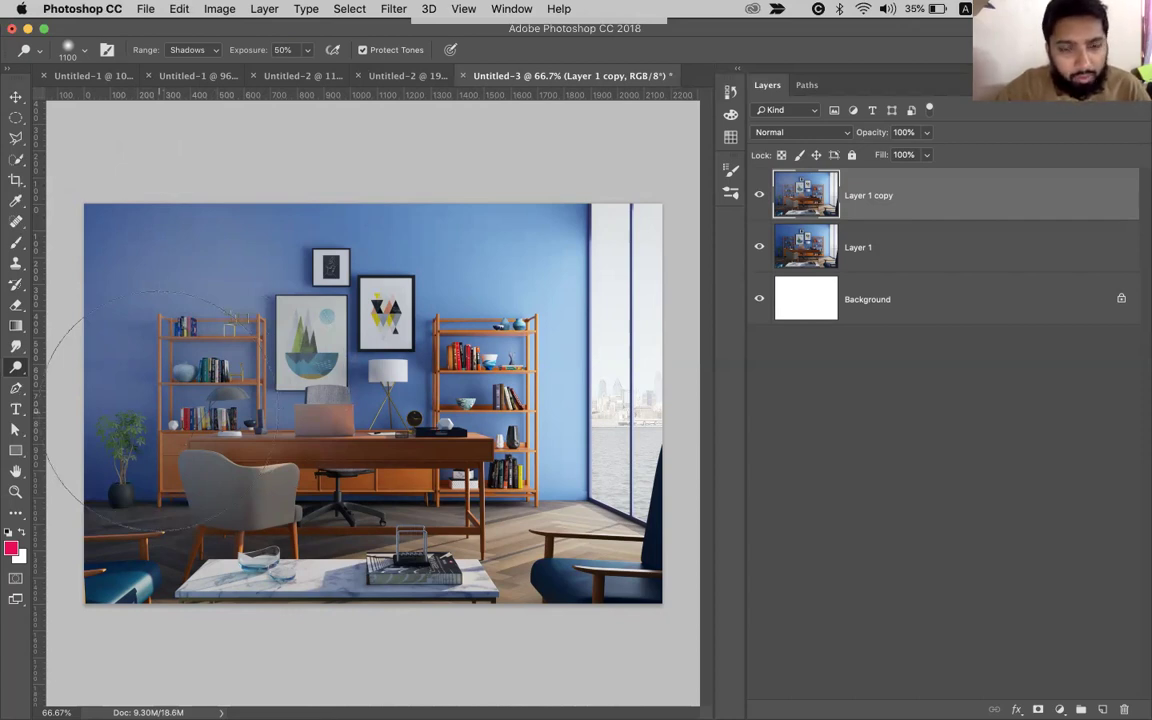
left_click_drag(155, 410, 115, 410)
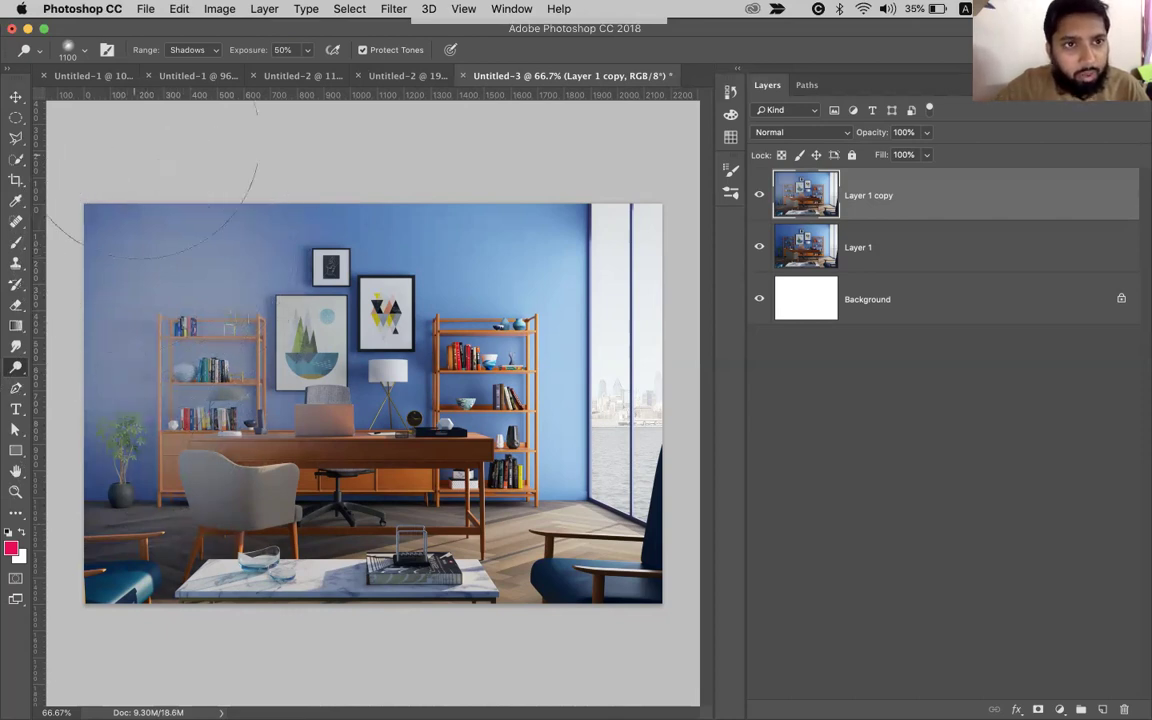
Step back through all the Shadows dodge strokes and duplicate the original office photo layer.
left_click(190, 50)
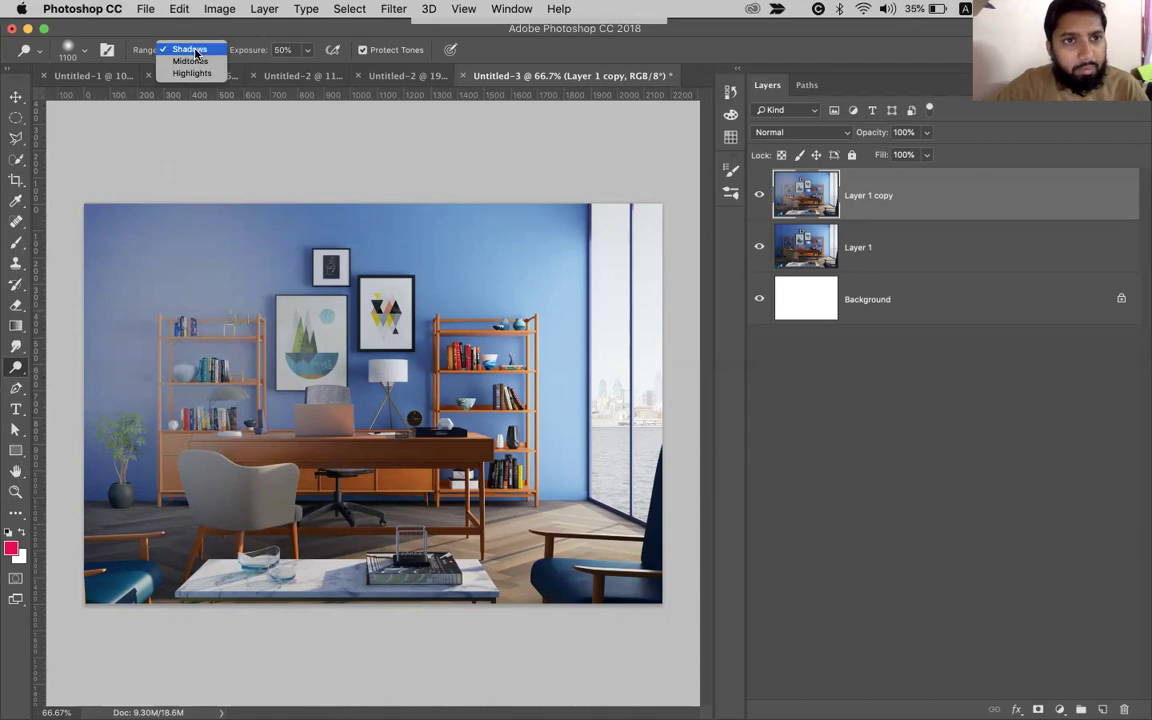
left_click(190, 50)
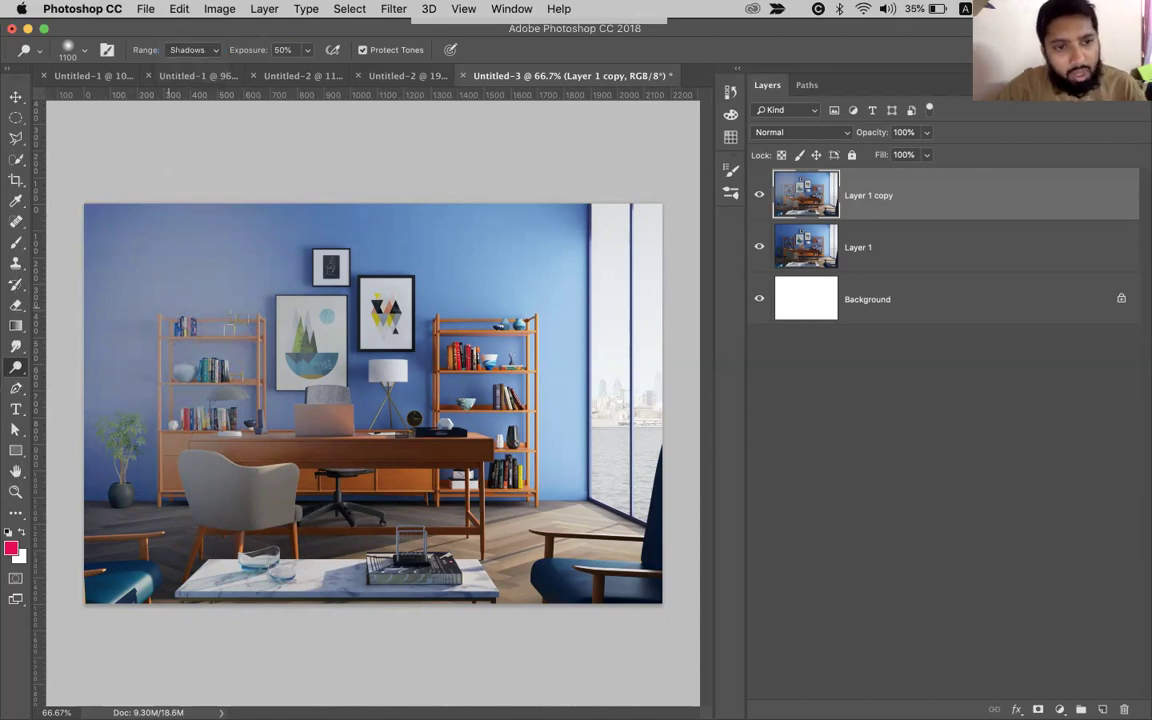
key("super+alt+z")
key("super+alt+z")
key("super+alt+z")
key("super+alt+z")
key("super+alt+z")
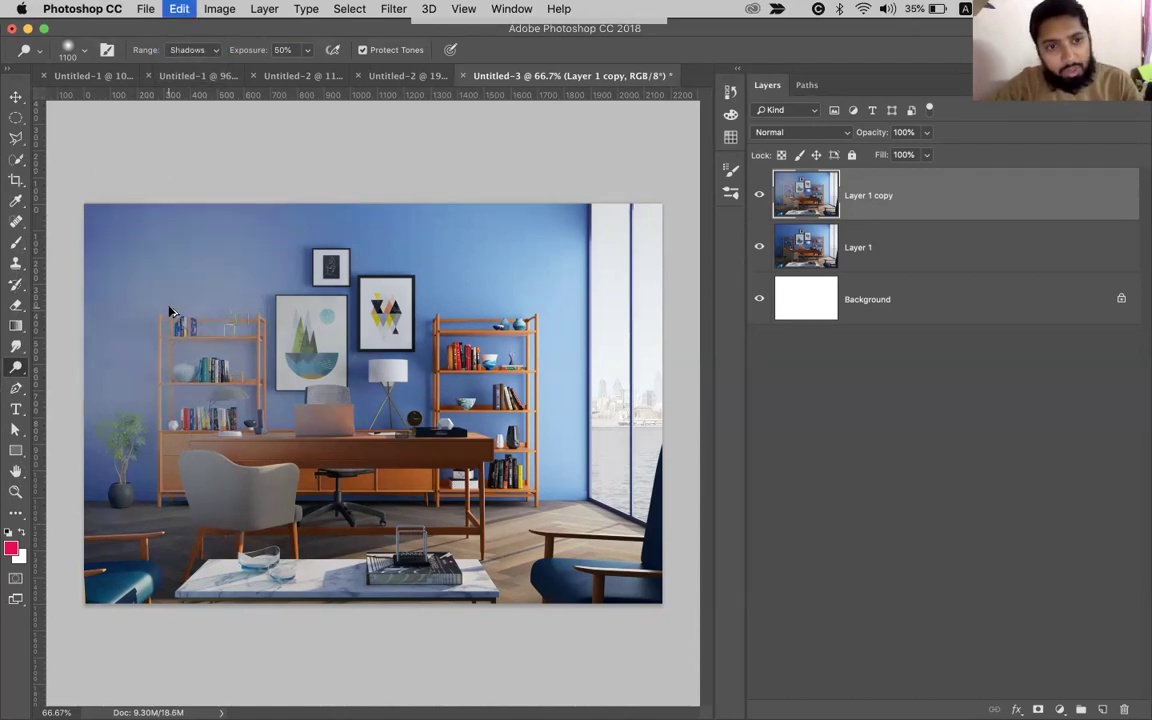
key("super+alt+z")
key("super+alt+z")
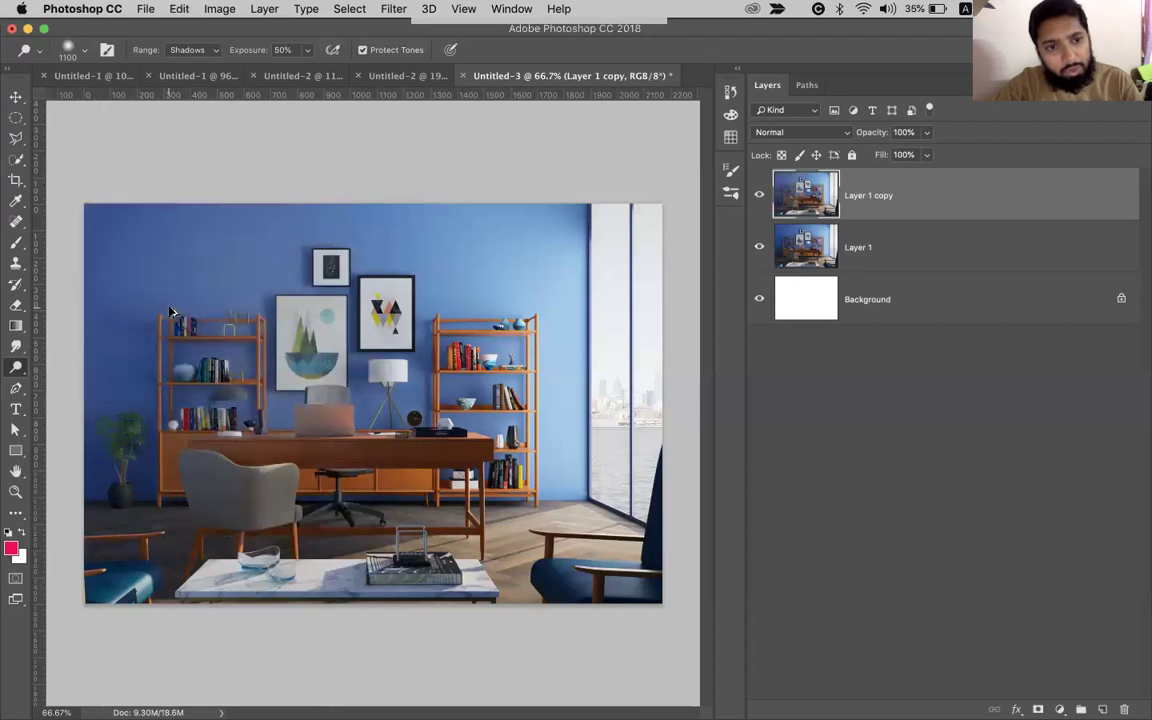
key("super+alt+z")
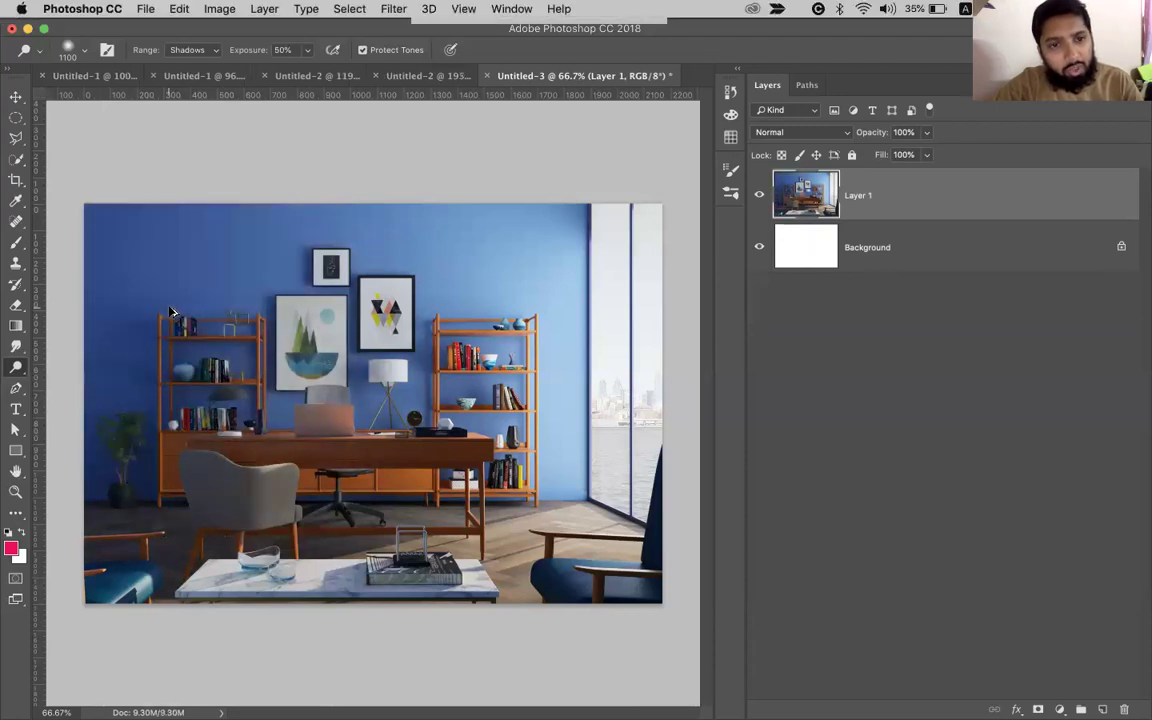
key("super+j")
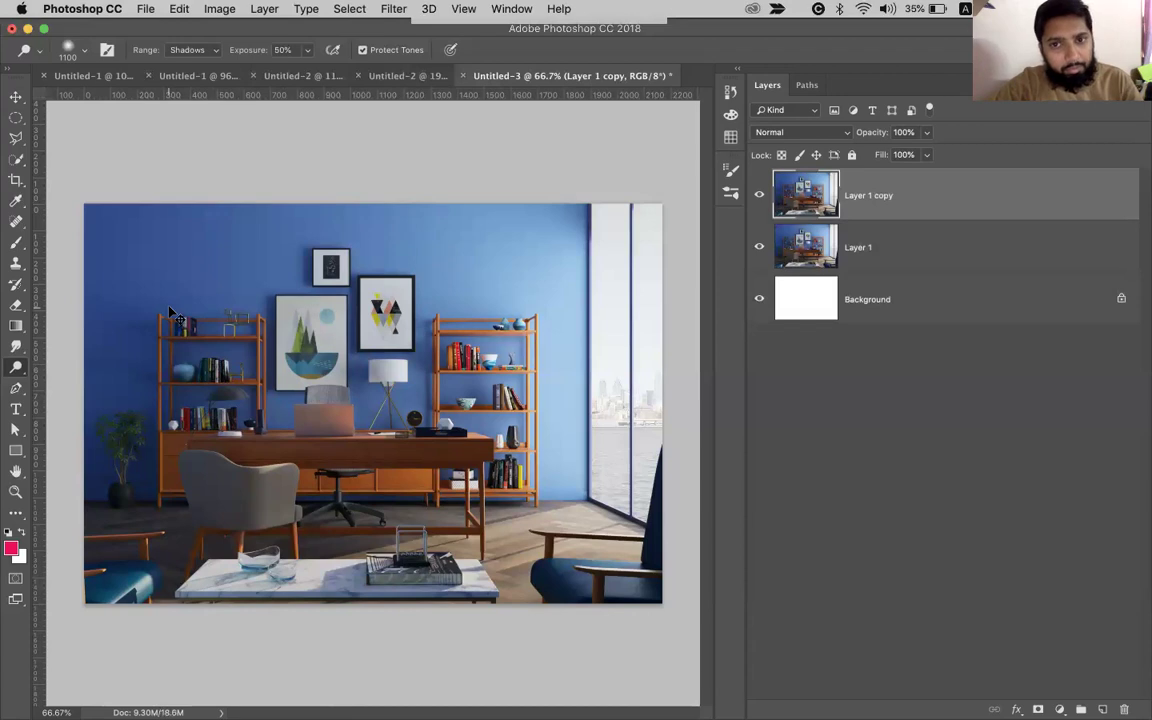
Lighten the midtones around the bookshelf and wall art with a 1300 Dodge brush set to Midtones, stepping back the last strokes.
left_click(190, 49)
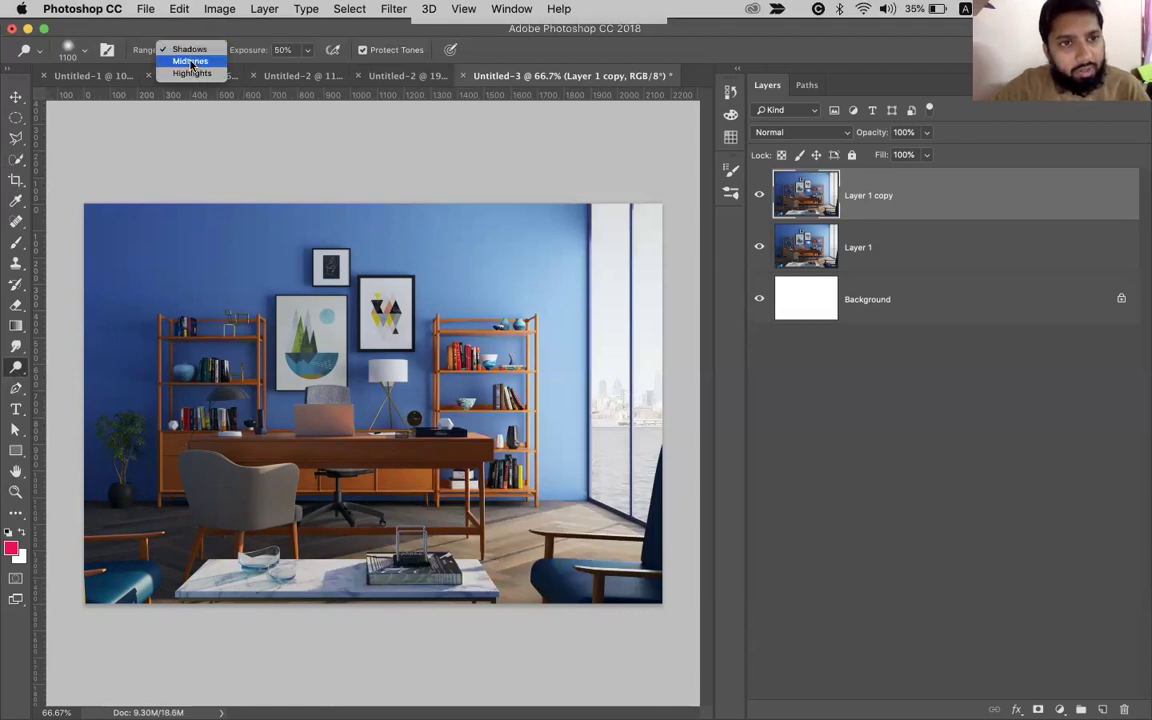
left_click(191, 61)
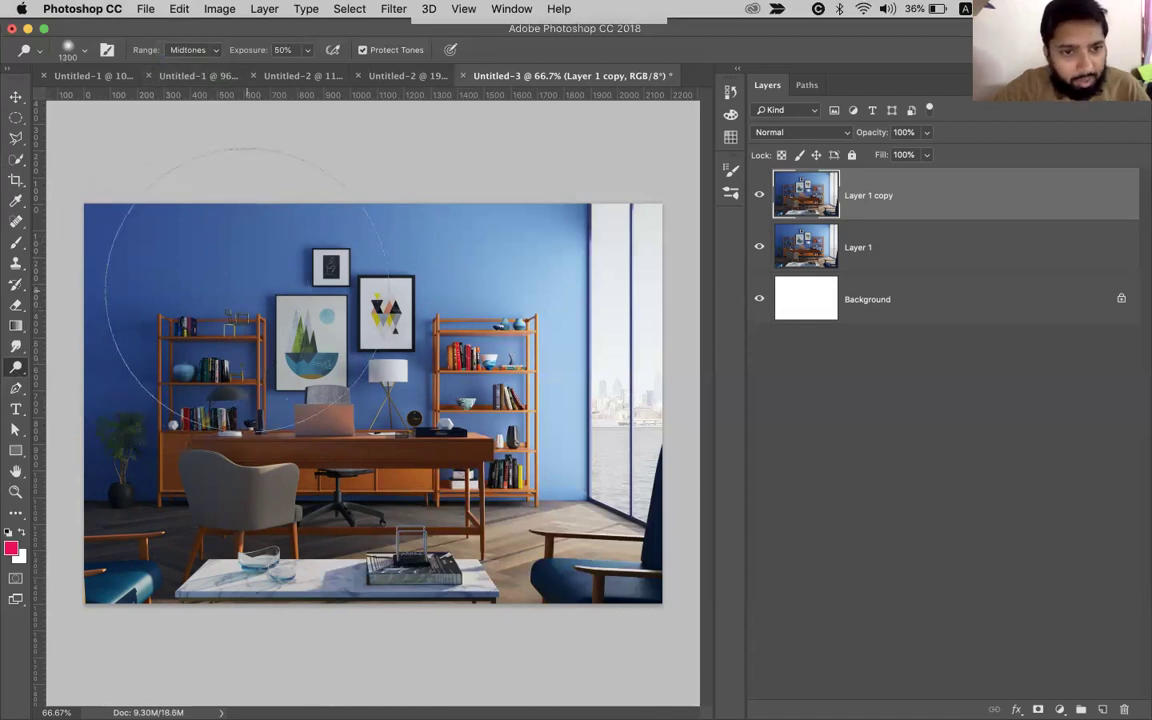
mouse_move(262, 291)
left_mouse_down()
mouse_move(175, 300)
mouse_move(170, 350)
mouse_move(188, 353)
mouse_move(196, 372)
mouse_move(188, 405)
mouse_move(172, 405)
mouse_move(175, 445)
mouse_move(150, 440)
mouse_move(250, 340)
left_mouse_up()
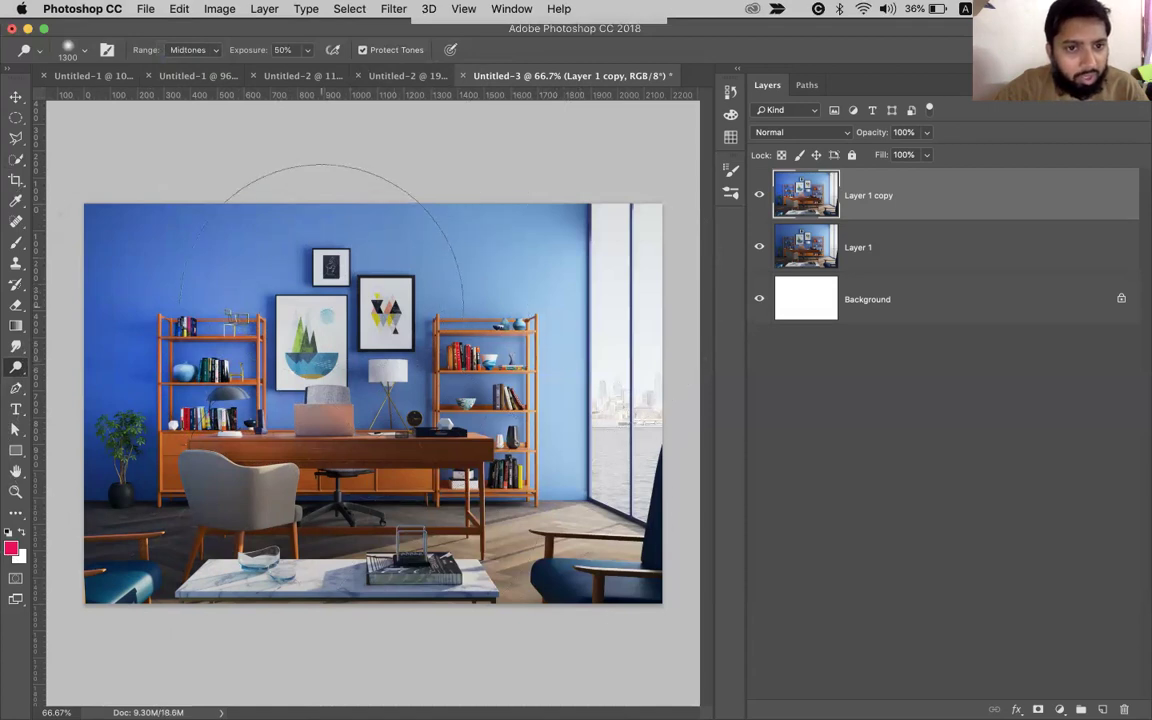
mouse_move(170, 398)
left_mouse_down()
mouse_move(205, 275)
mouse_move(150, 340)
mouse_move(245, 215)
mouse_move(262, 280)
left_mouse_up()
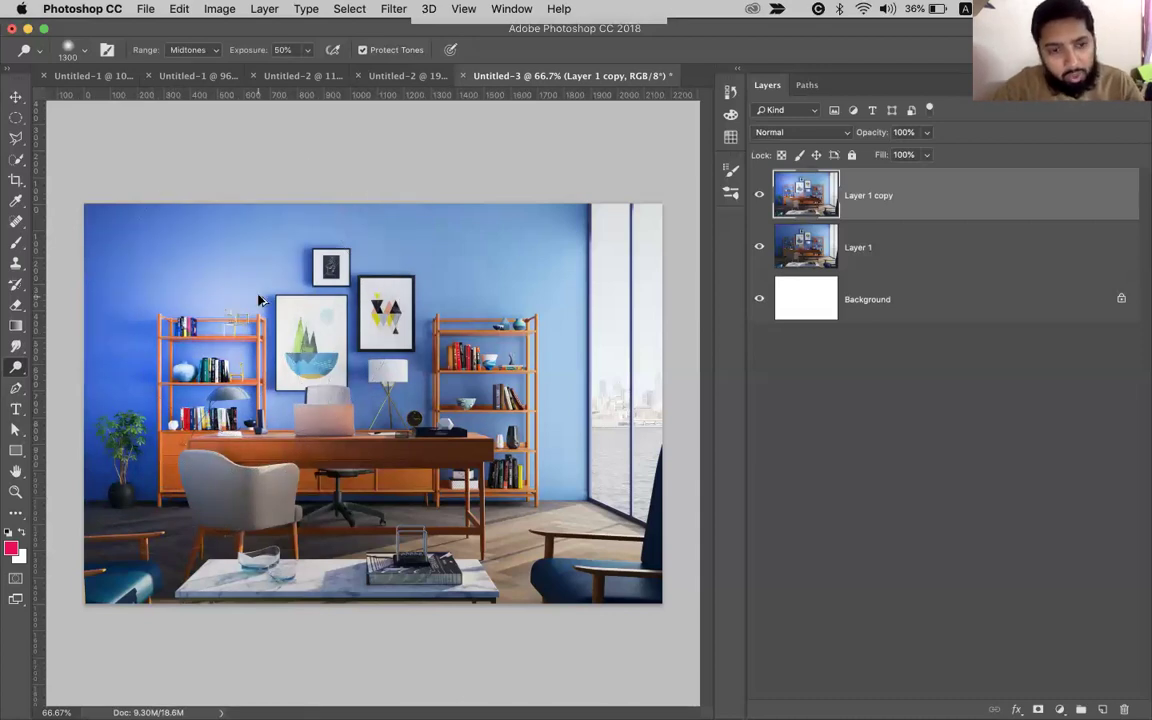
key("alt+super+z")
key("alt+super+z")
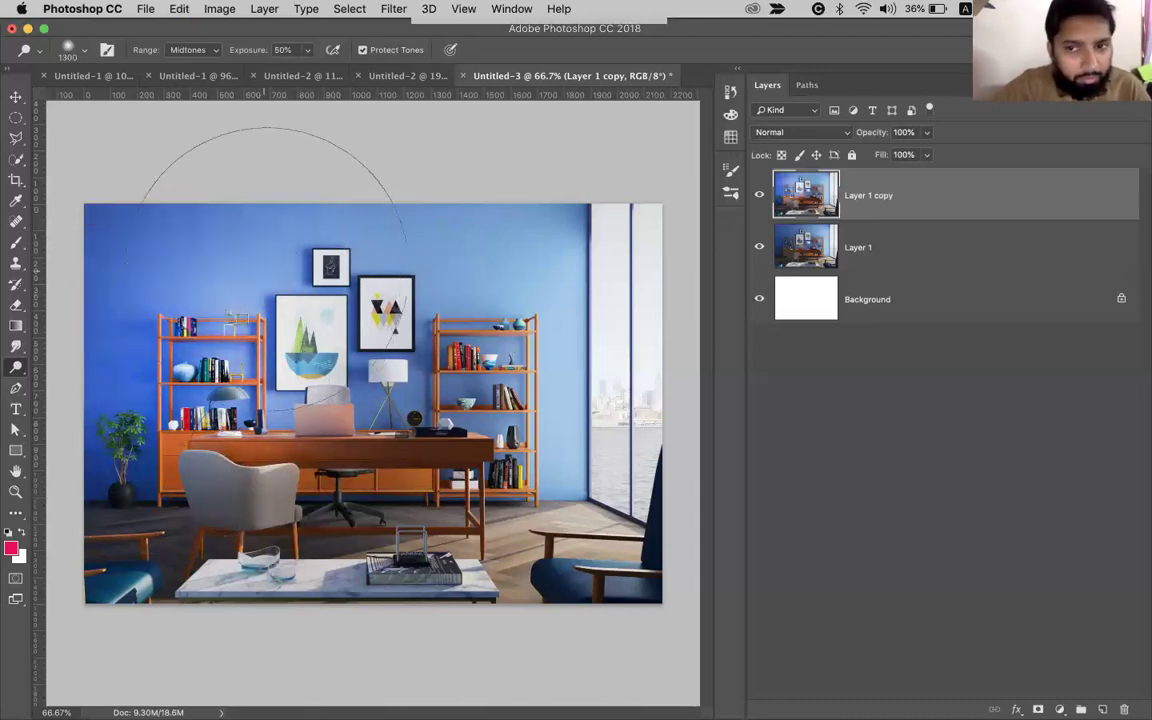
Toggle the visibility of Layer 1 copy to compare the midtone dodging with the original photo.
left_click(759, 196)
left_click(759, 196)
left_click(759, 196)
left_click(759, 196)
left_click(759, 197)
left_click(759, 197)
left_click(759, 197)
left_click(759, 197)
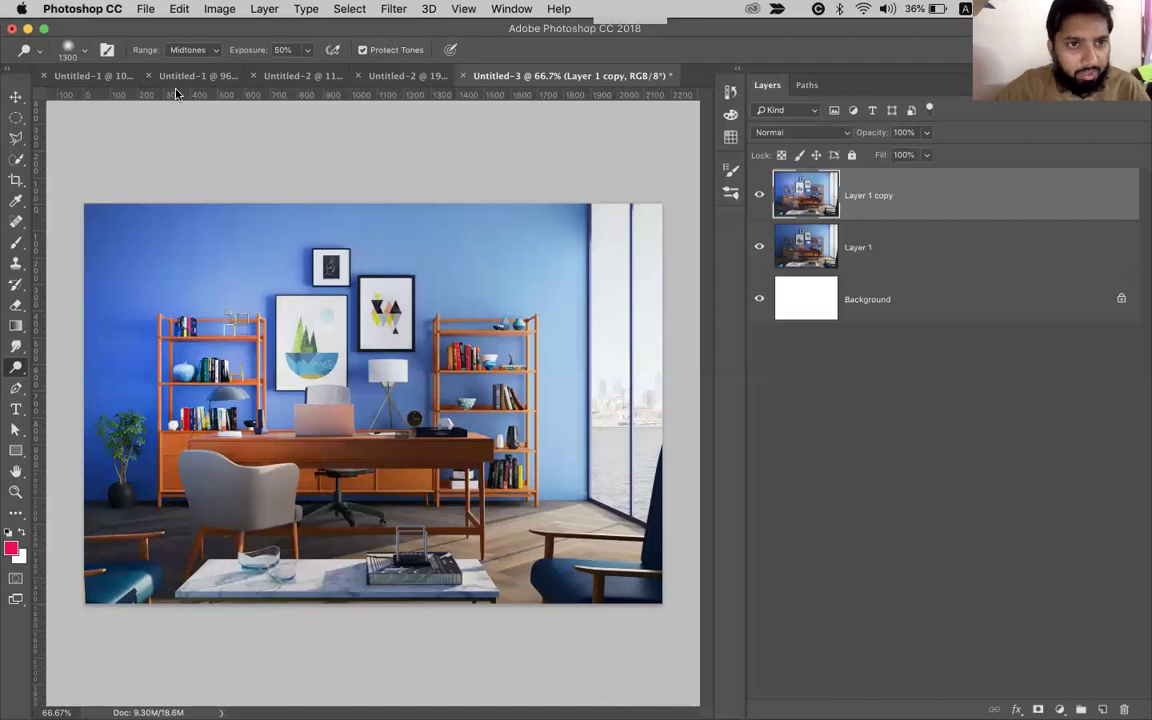
Hide Layer 1 copy and duplicate Layer 1.
left_click(759, 196)
left_click(796, 252)
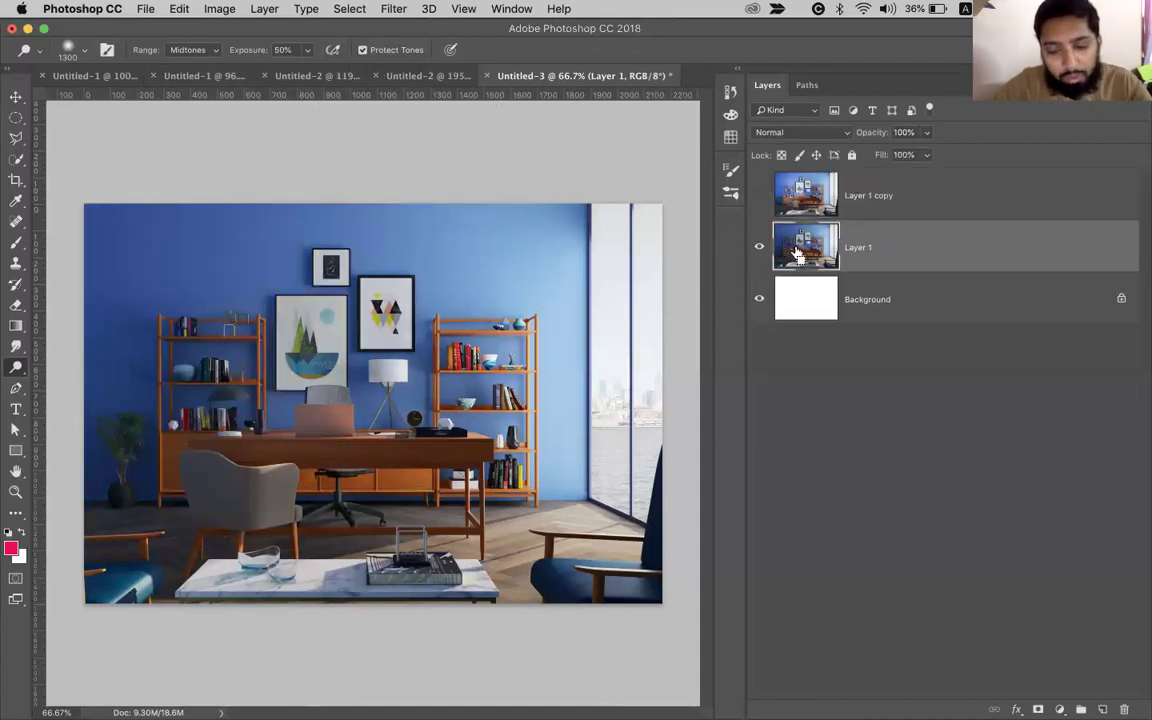
key("super+j")
Set the Dodge range to Highlights, enlarge the brush to 1600 and lighten the wall, bookshelf and desk area on the duplicate.
left_click(187, 49)
left_click(198, 64)
key("bracketright")
key("bracketright")
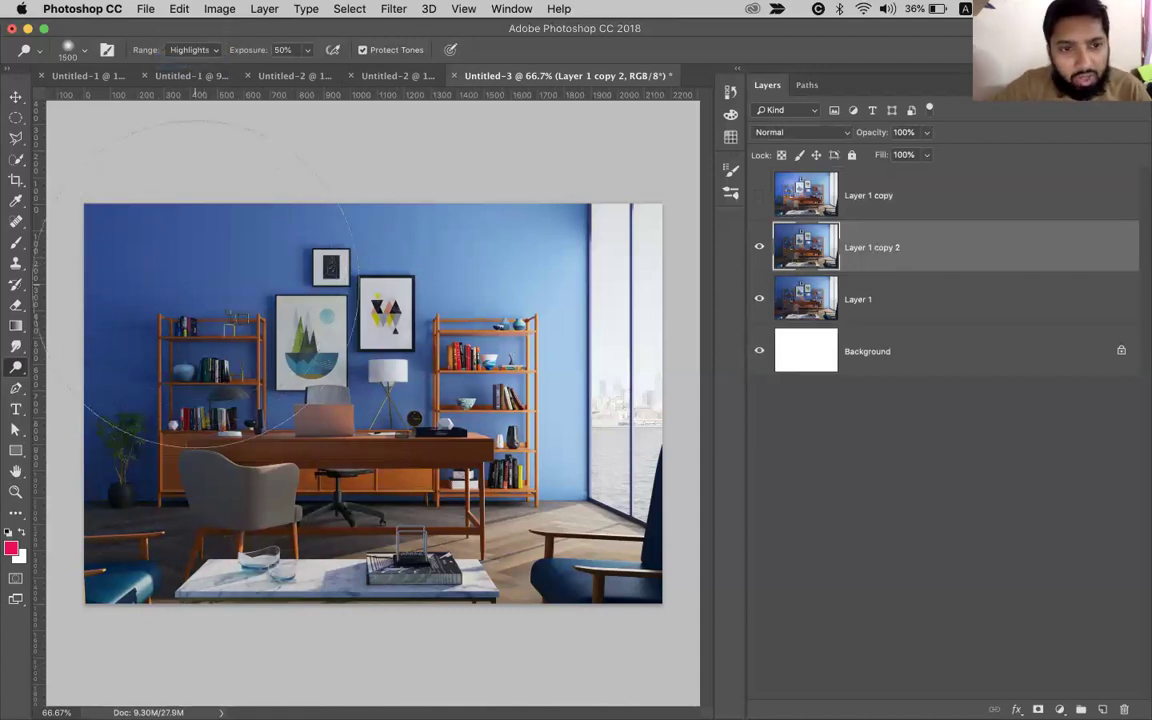
key("bracketright")
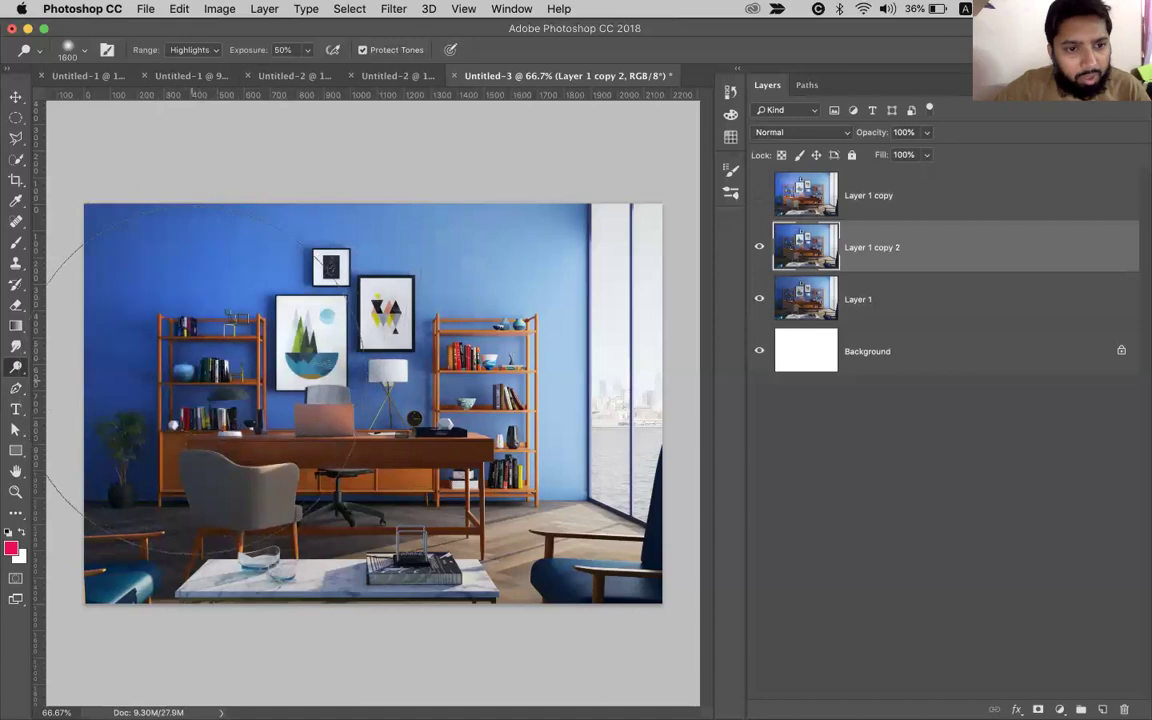
left_click(225, 345)
left_click(246, 352)
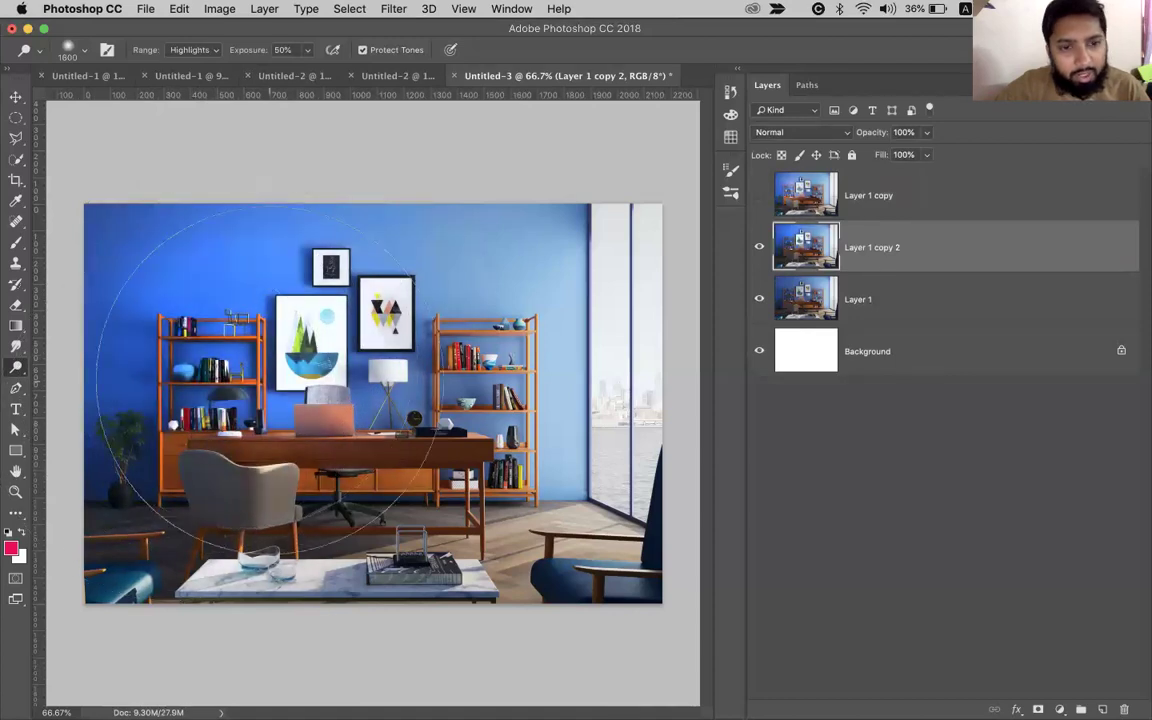
left_click(266, 379)
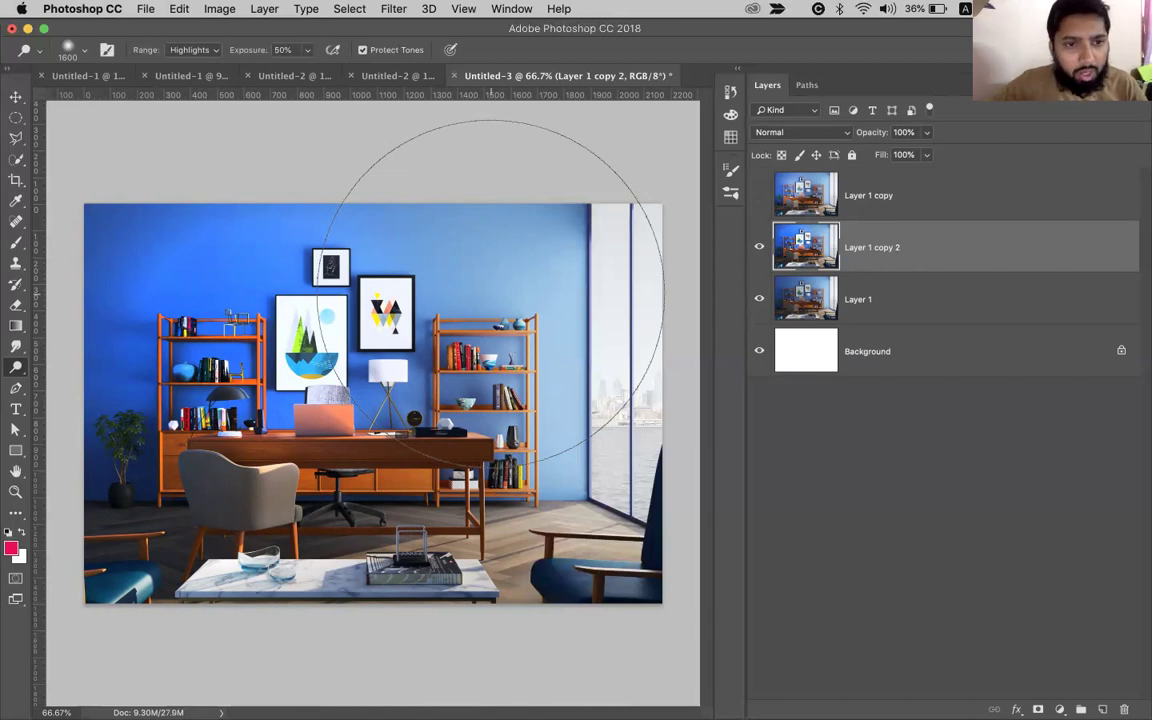
left_click(491, 292)
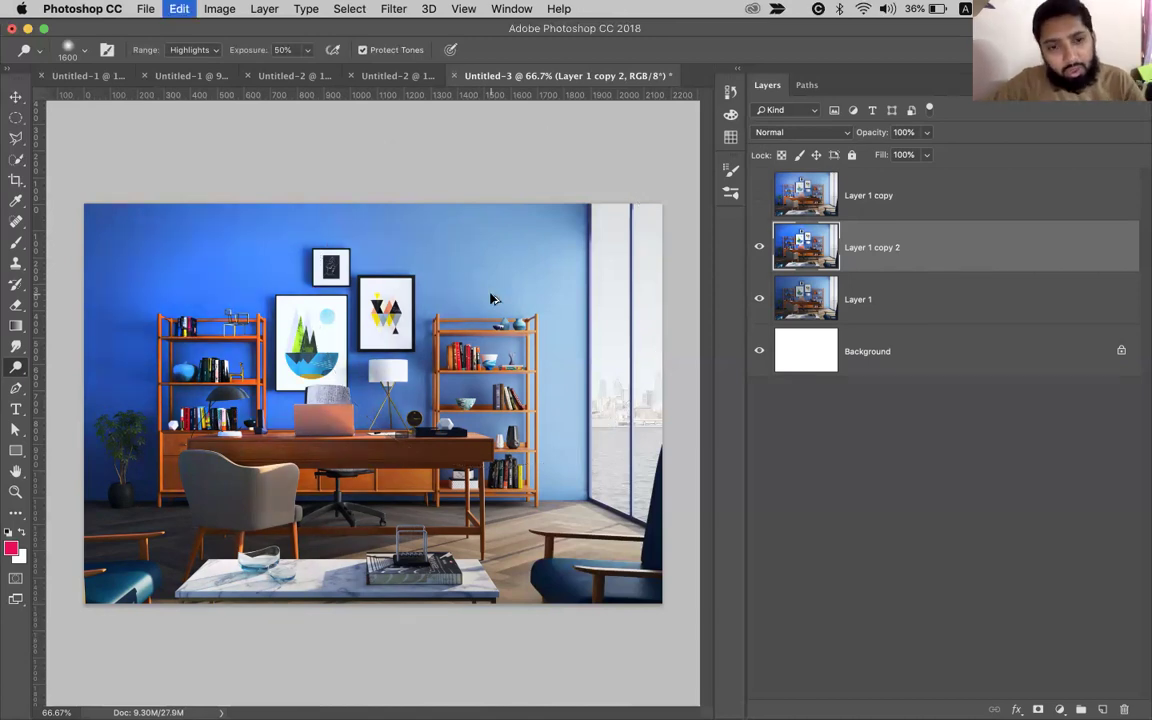
Delete the highlight-dodged duplicate, Layer 1 copy 2.
key("Delete")
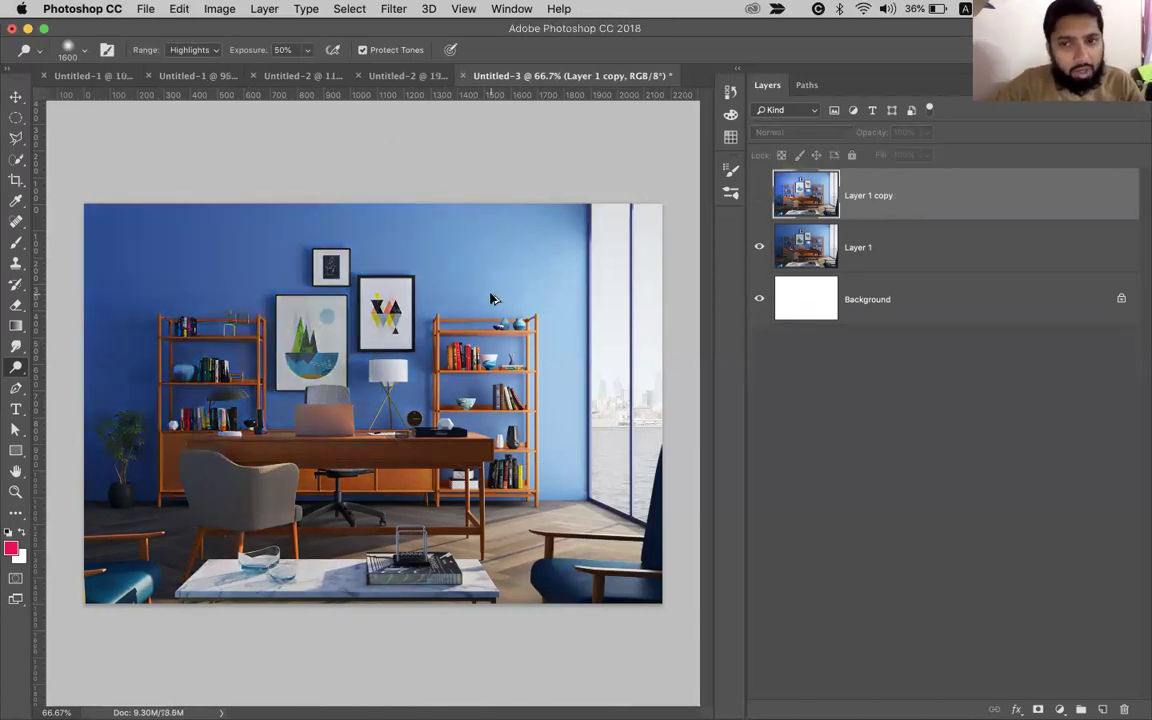
key("super+z")
key("super+z")
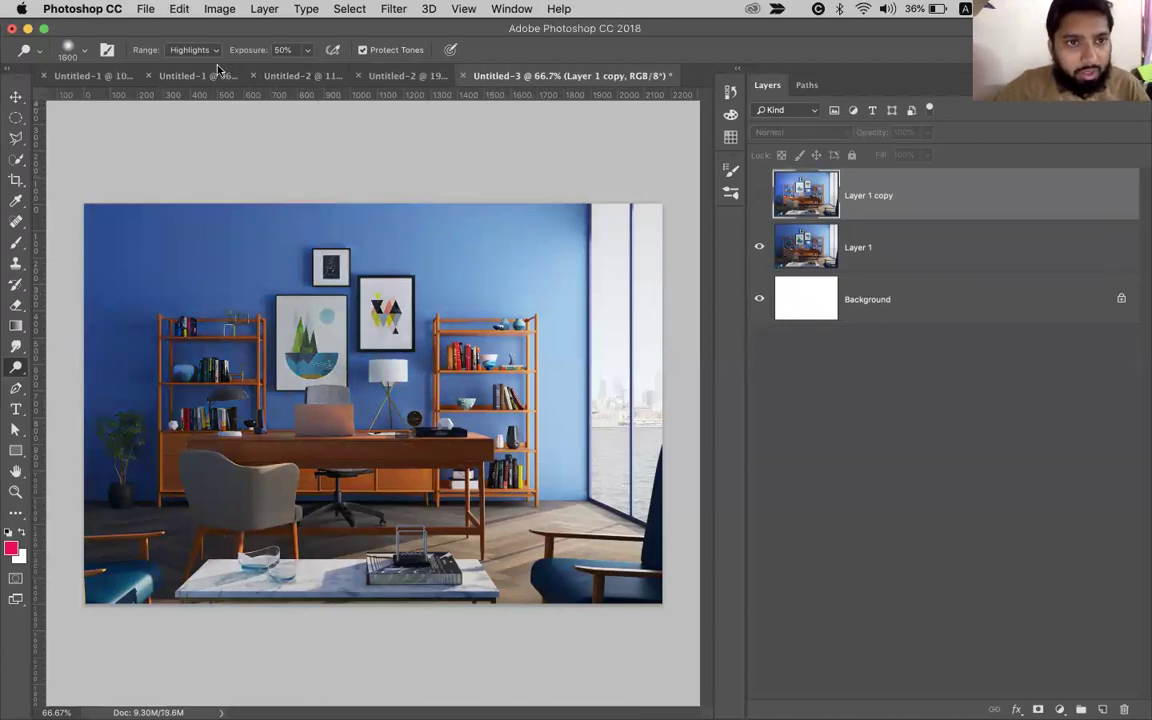
Set the Dodge range back to Midtones and duplicate Layer 1.
left_click(192, 49)
left_click(186, 37)
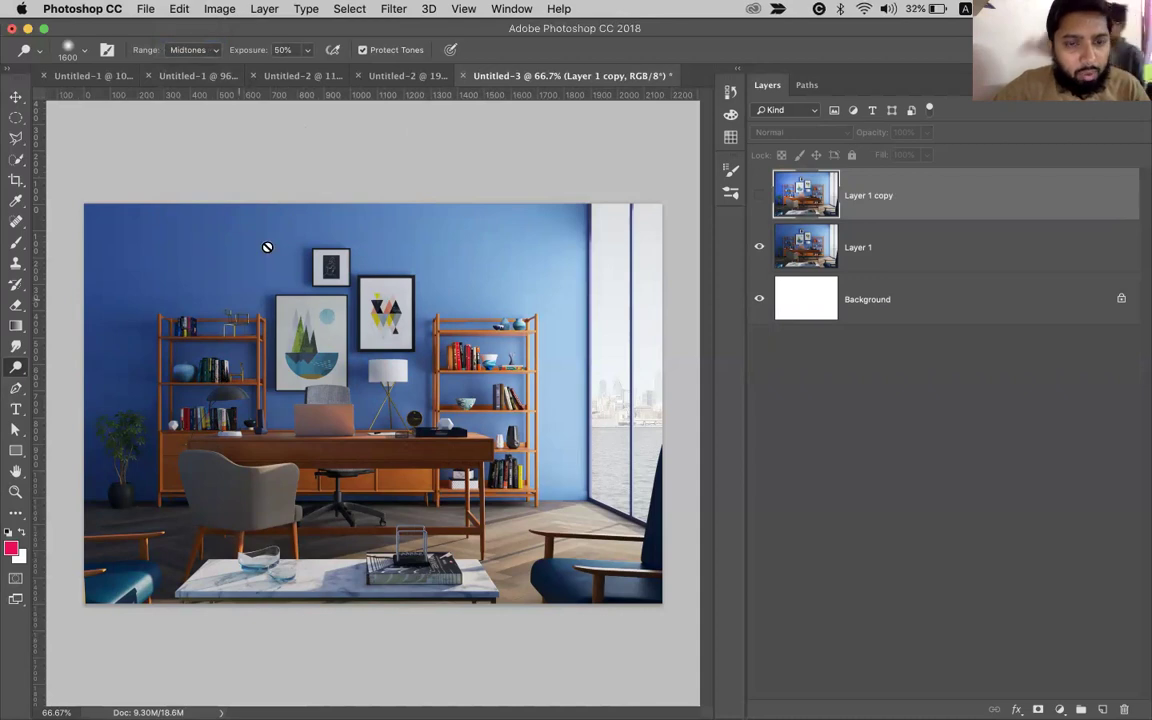
left_click(799, 249)
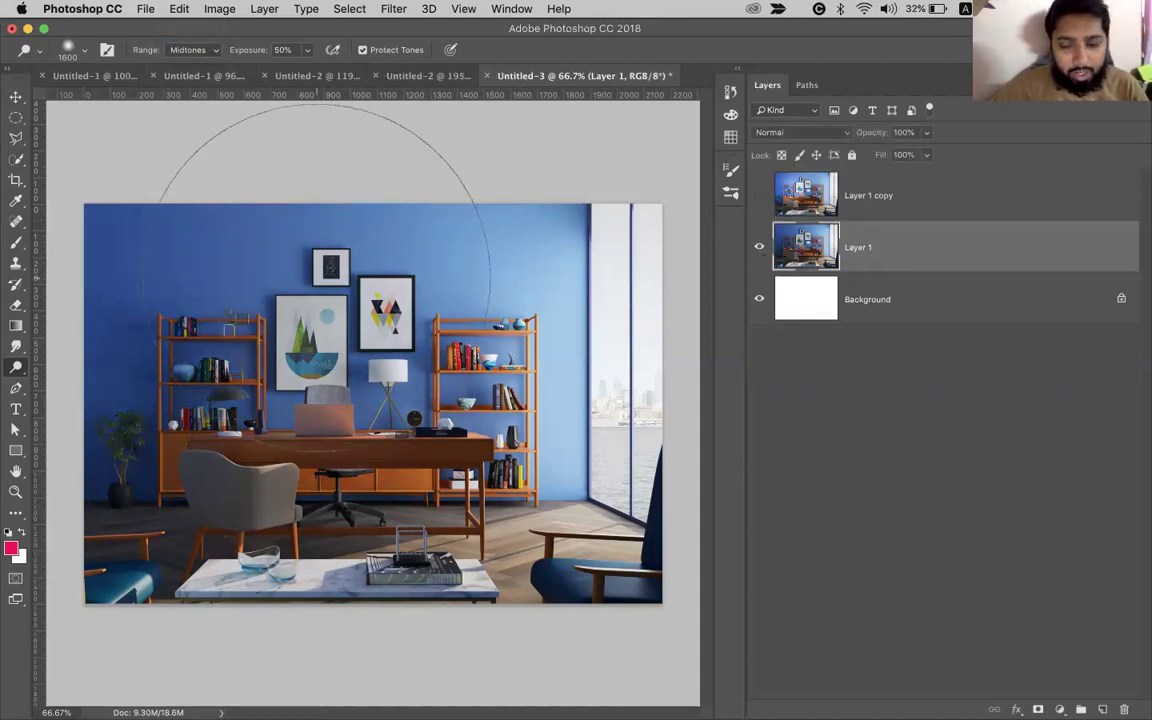
key("super+j")
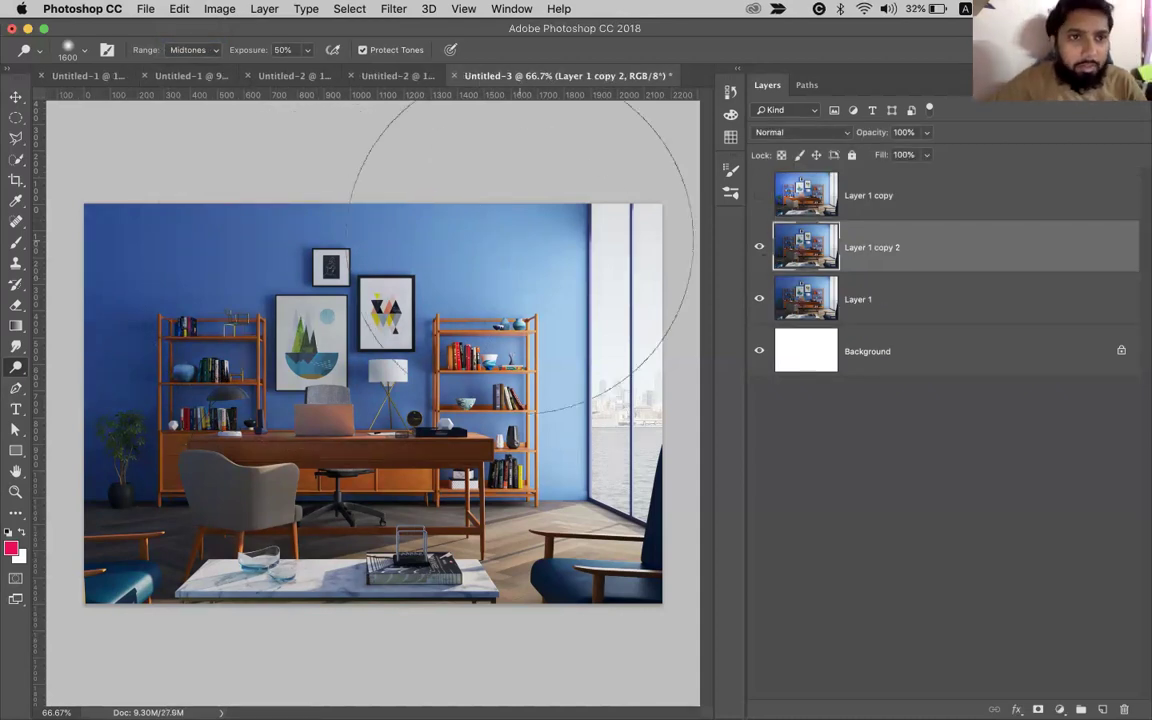
Enlarge the Dodge brush to 1900 and lighten the midtones across the wall, chair, desk and bookshelves on Layer 1 copy 2.
key("bracketright")
key("bracketright")
key("bracketright")
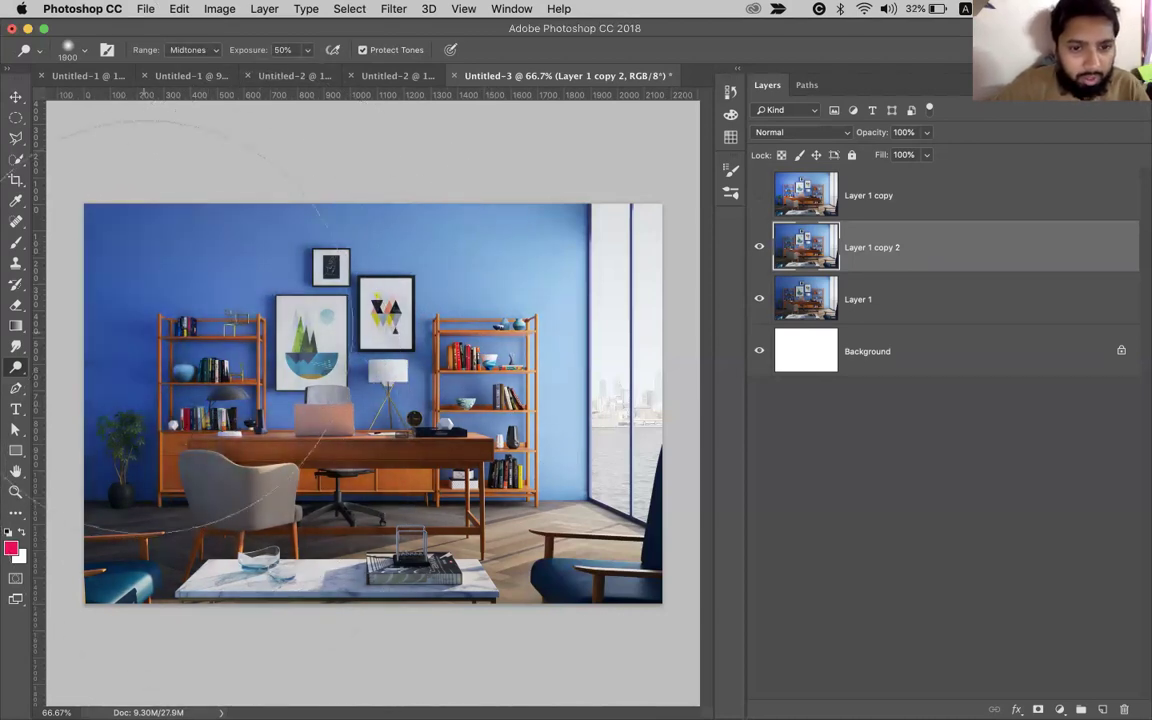
left_click(195, 438)
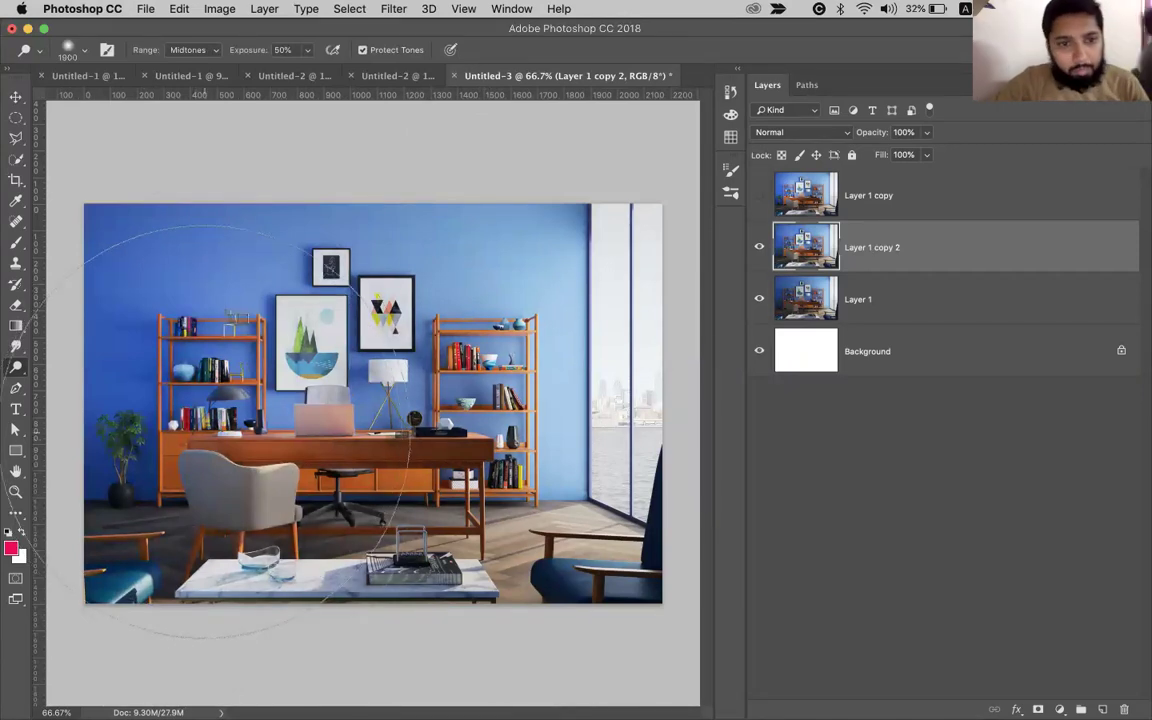
left_click(240, 290)
left_click(325, 440)
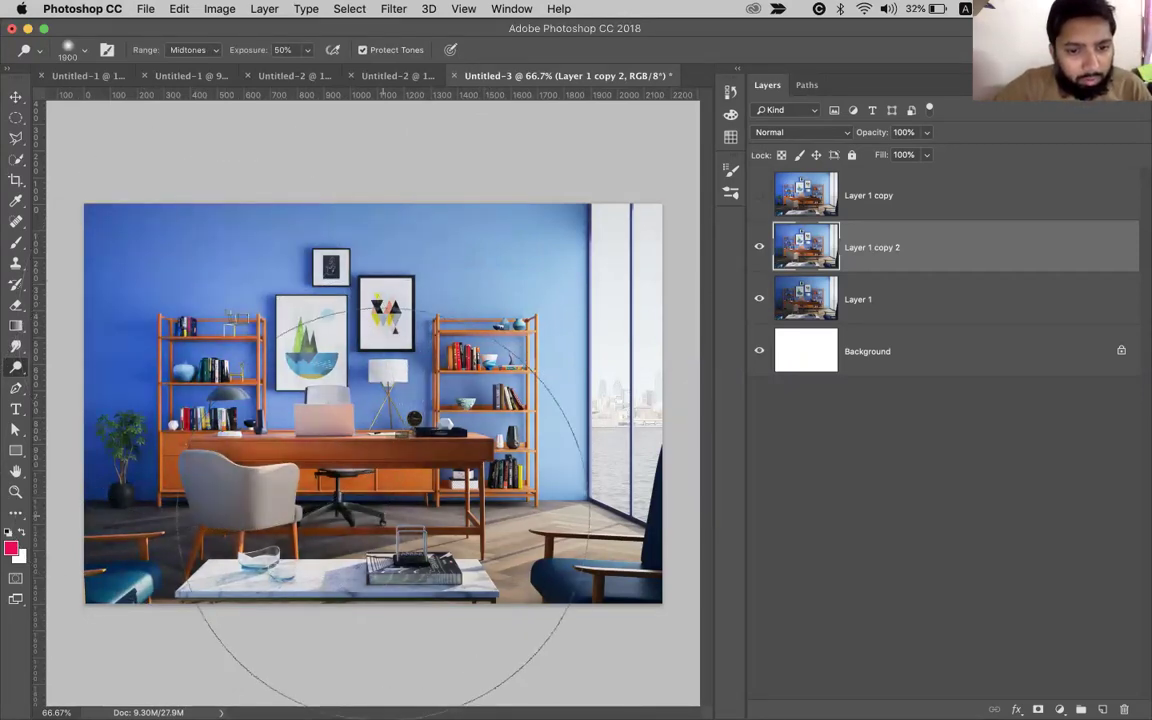
left_click(428, 447)
left_click(190, 430)
left_click(194, 292)
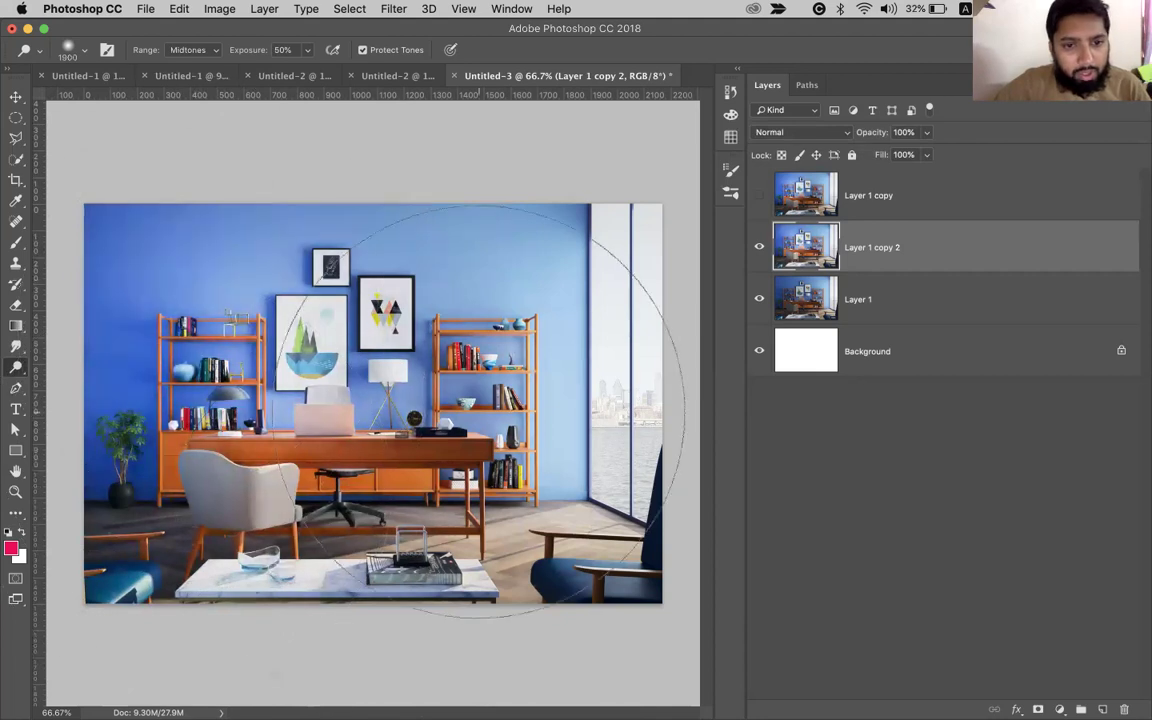
Toggle the visibility of Layer 1 copy 2 to compare the brightened room with the original photo.
left_click(759, 246)
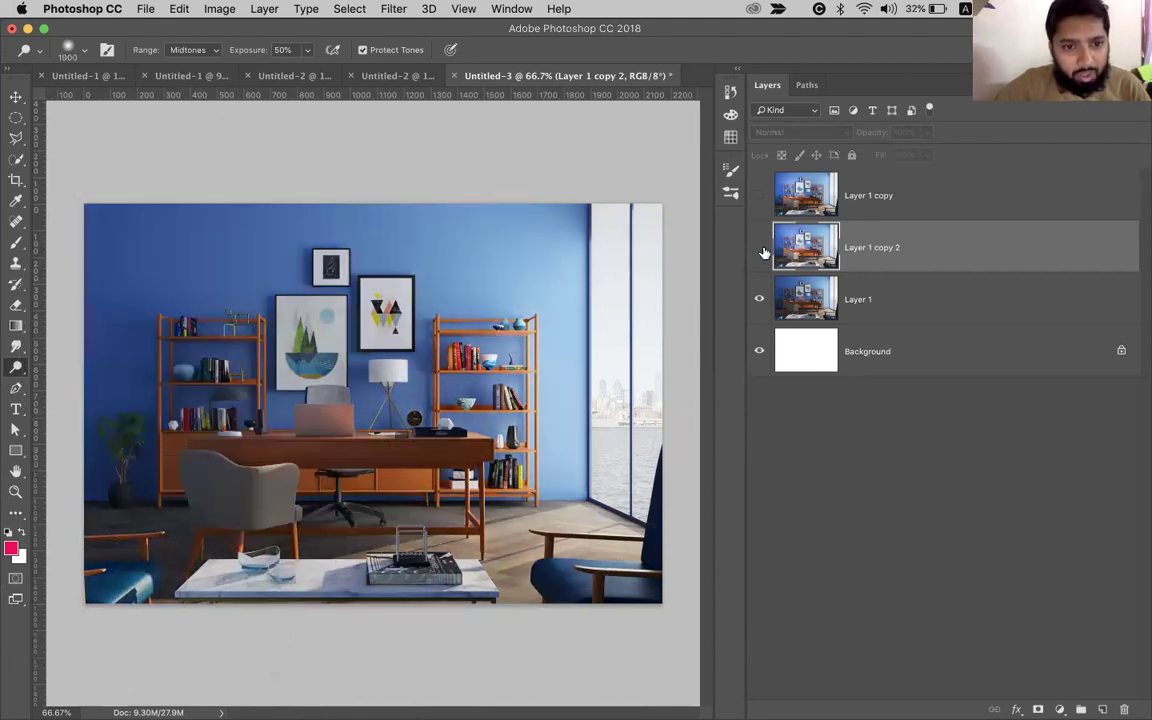
left_click(759, 247)
left_click(759, 247)
left_click(759, 247)
left_click(759, 247)
left_click(759, 247)
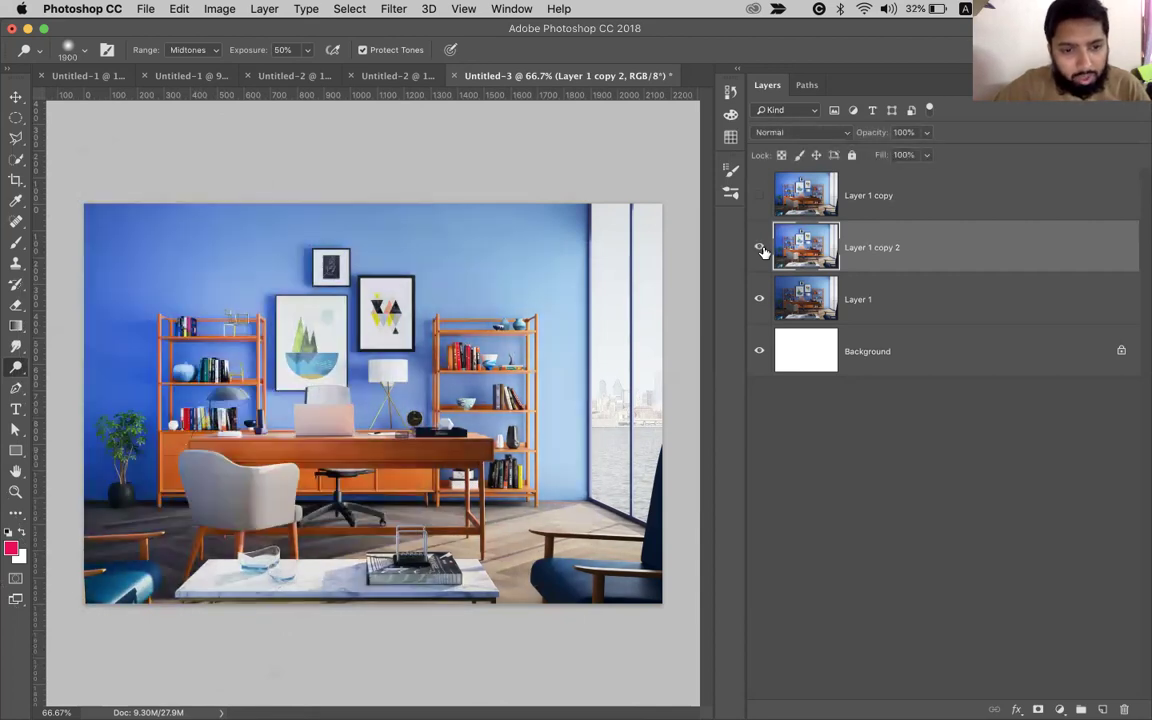
left_click(759, 247)
left_click(759, 247)
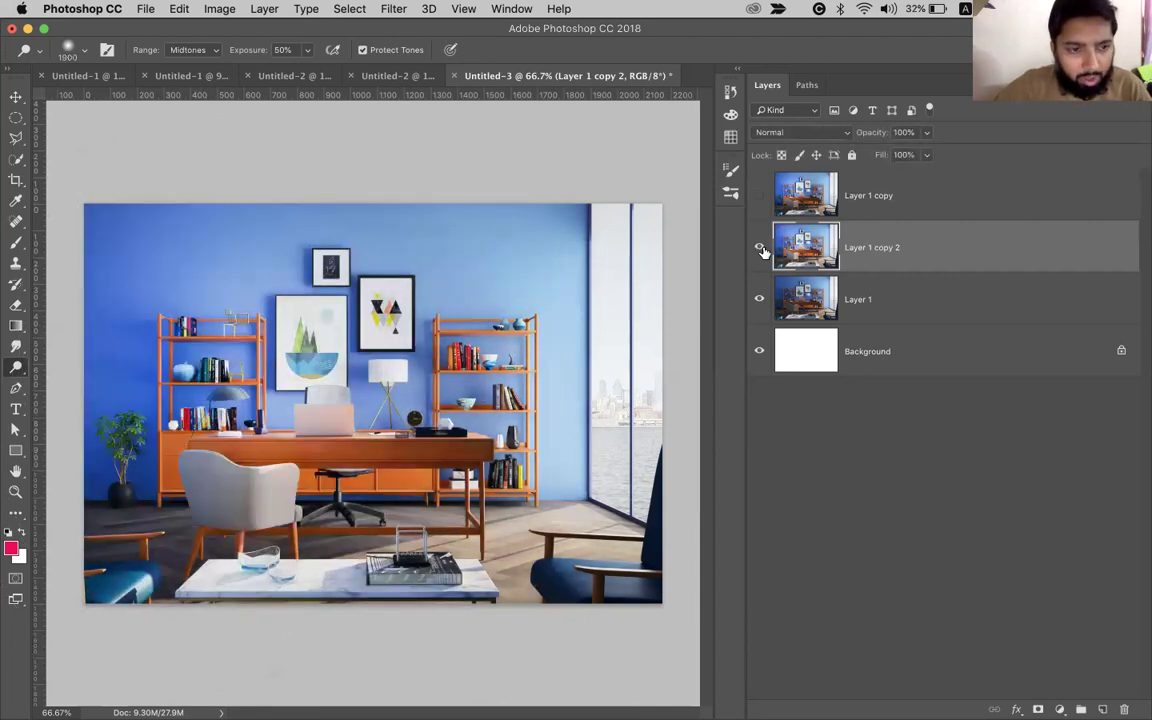
Hide Layer 1 copy 2 and make another duplicate of Layer 1.
left_click(760, 248)
left_click(815, 301)
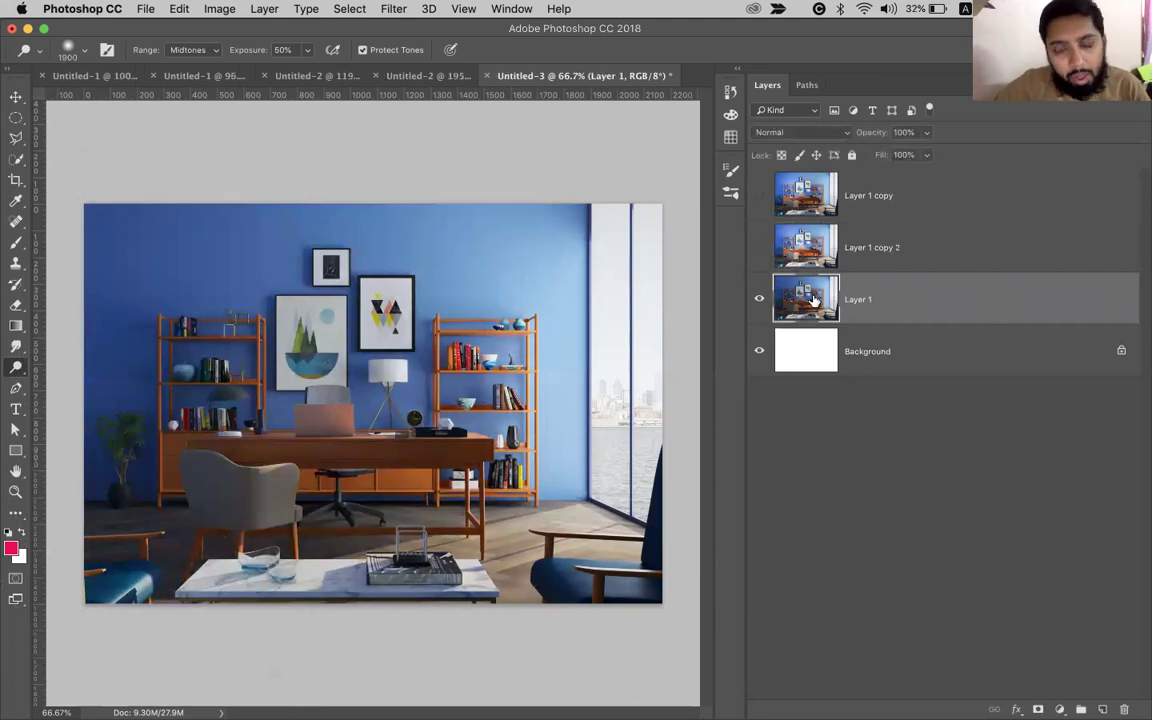
key("super+j")
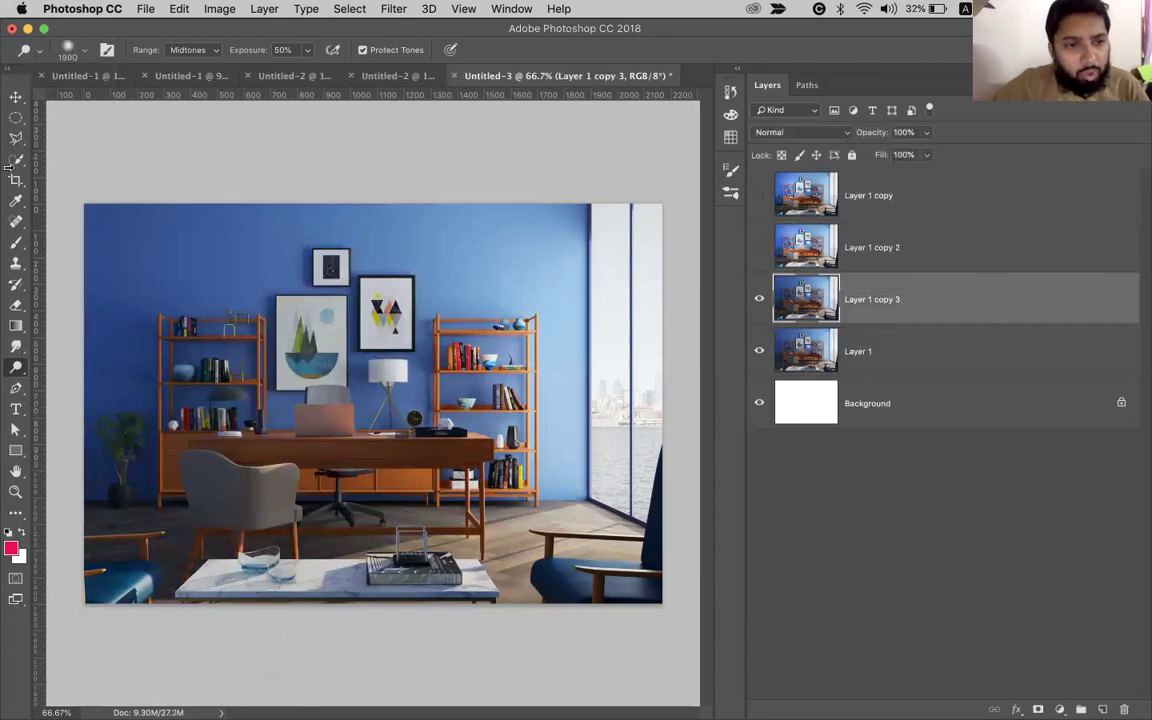
Switch to the Burn tool and enlarge its brush to 1000 for Layer 1 copy 3.
right_click(18, 372)
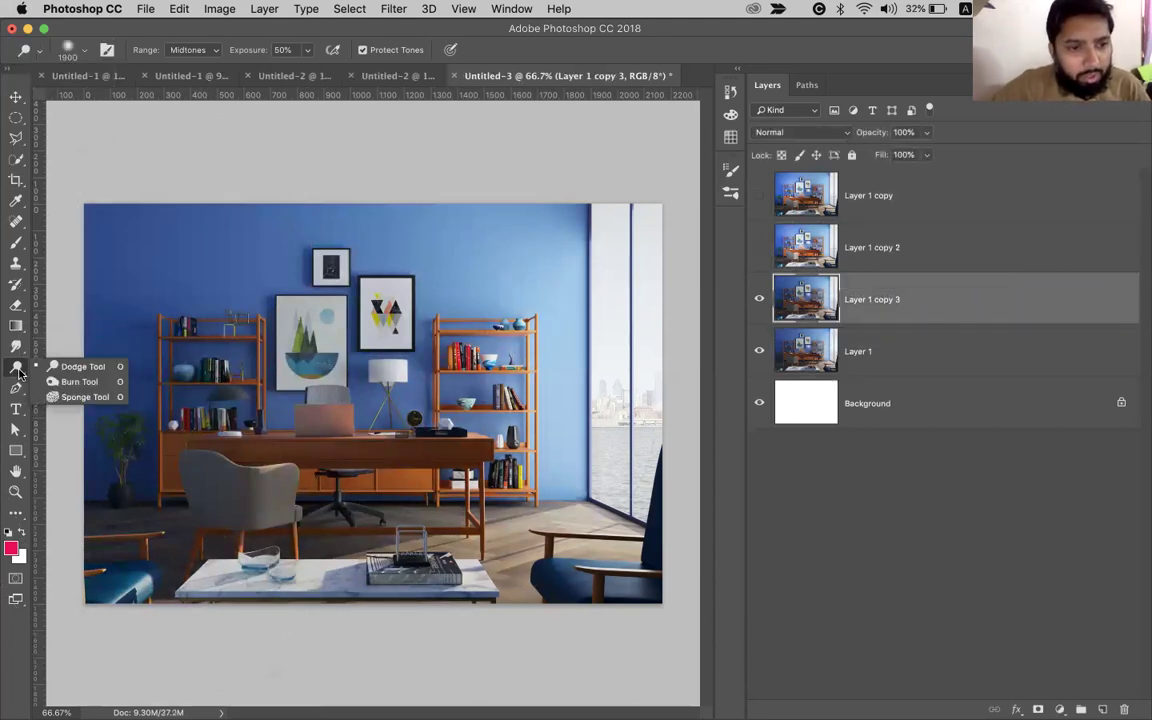
left_click(80, 383)
key("bracketright")
key("bracketright")
key("bracketright")
key("bracketright")
key("bracketright")
key("bracketright")
key("bracketright")
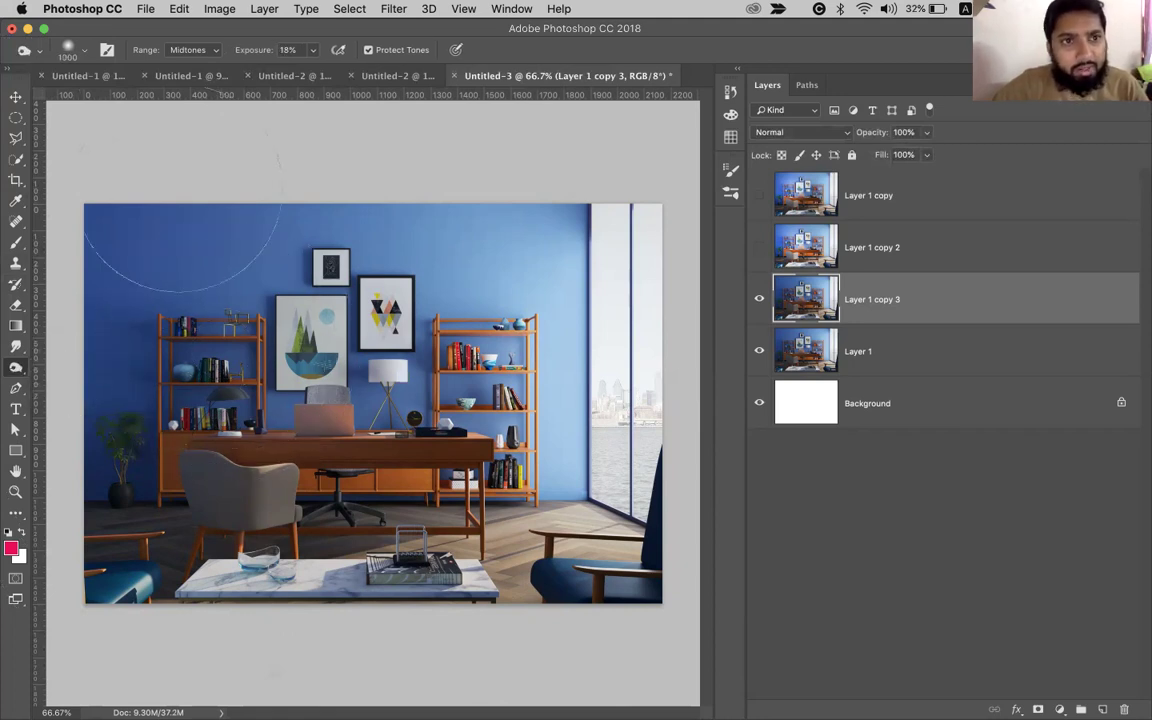
Set the Burn range to Shadows, the brush size to 1500 and the exposure to 59%.
left_click(200, 50)
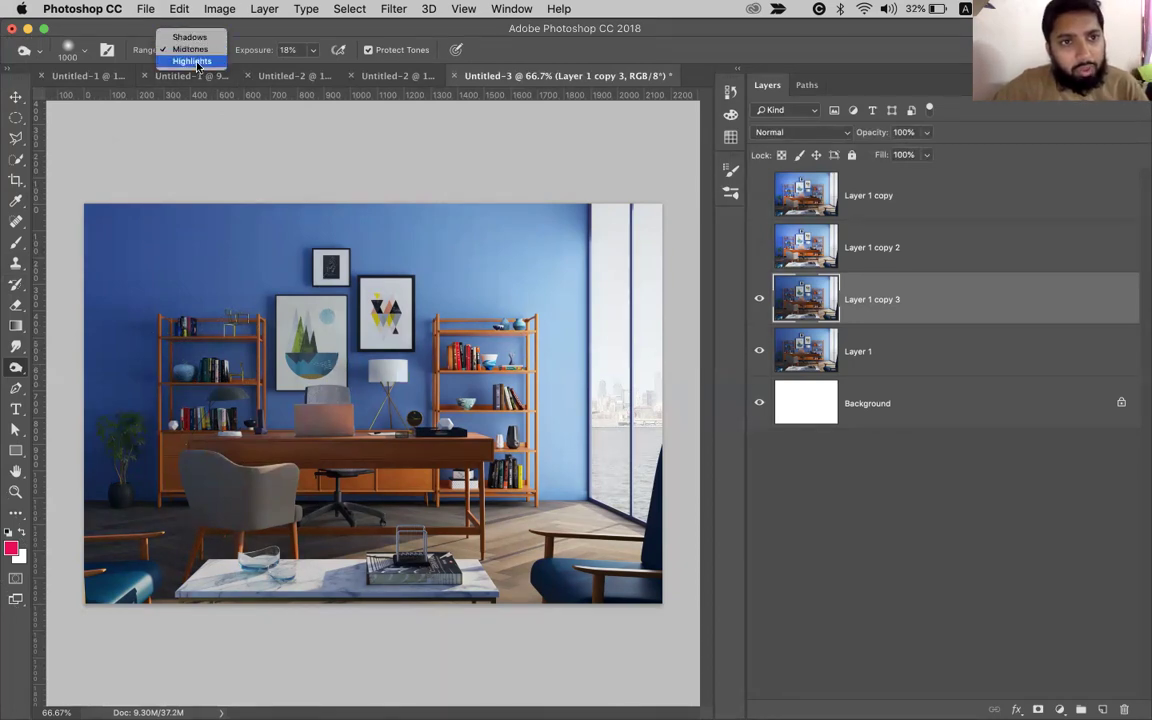
left_click(190, 37)
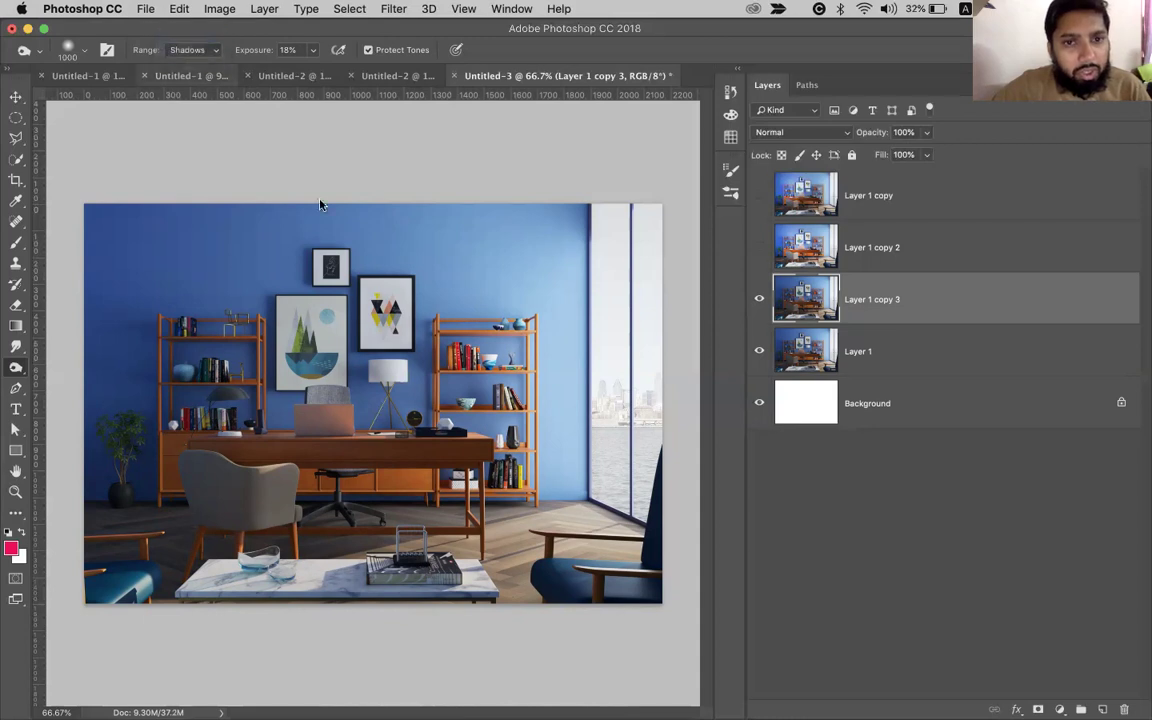
key("bracketright")
key("bracketright")
key("bracketright")
key("bracketright")
key("bracketright")
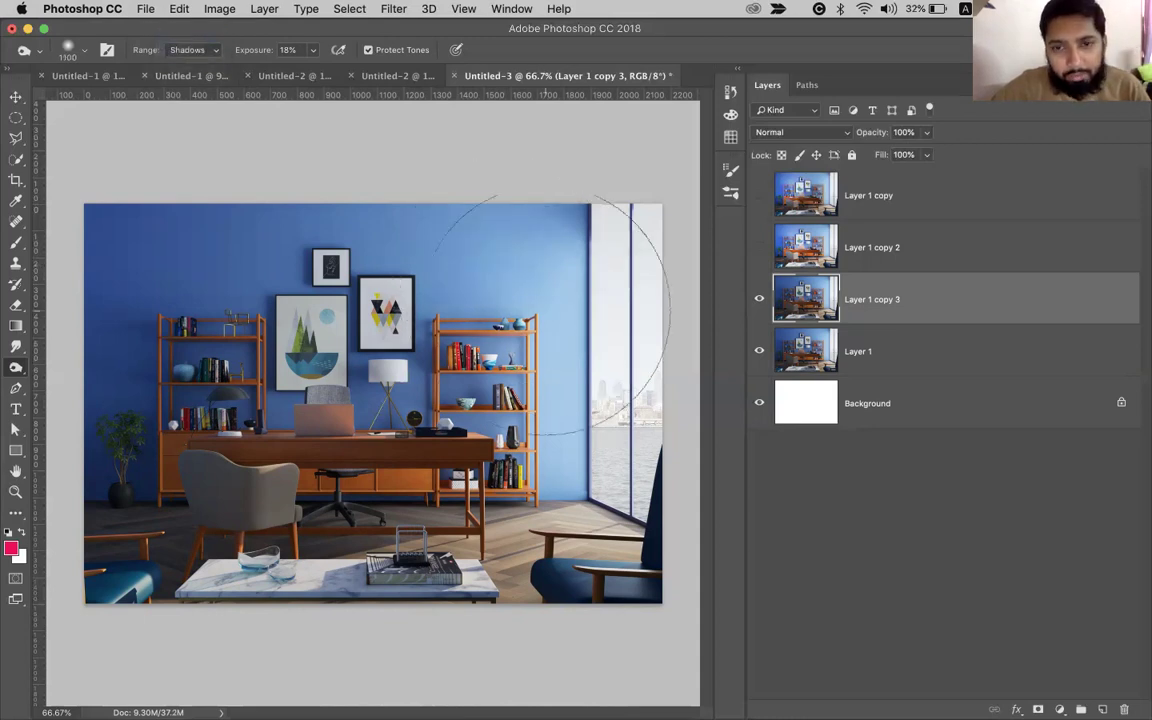
left_click(313, 51)
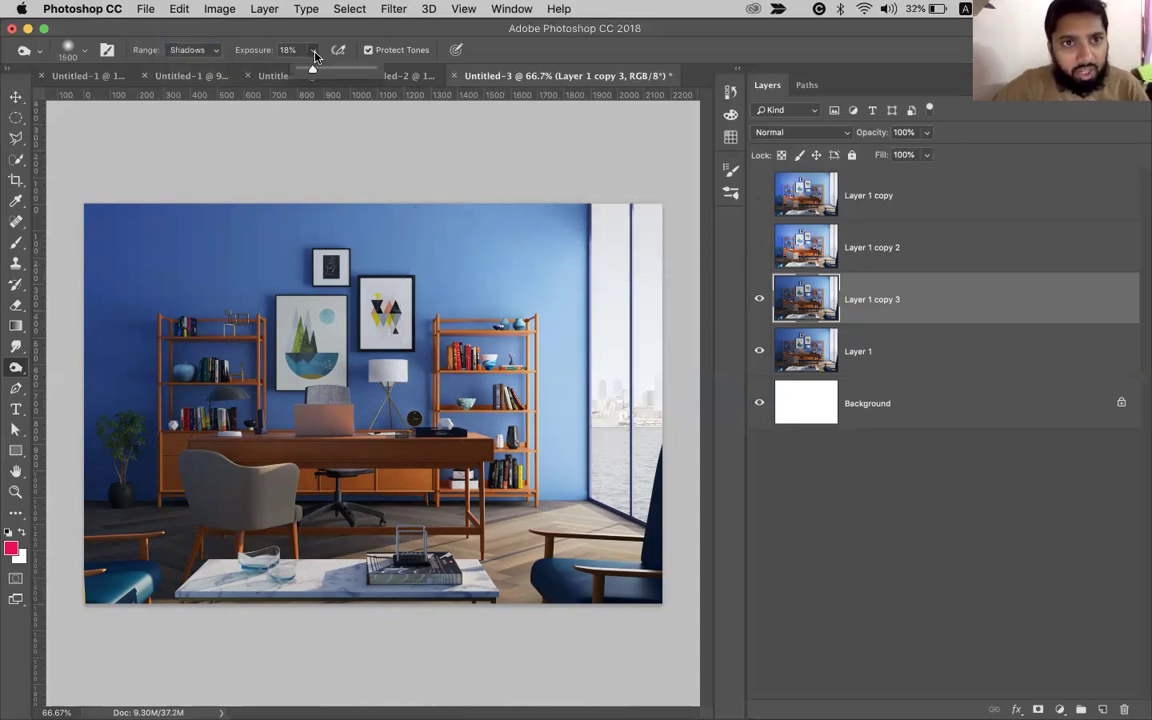
left_click_drag(341, 73, 343, 72)
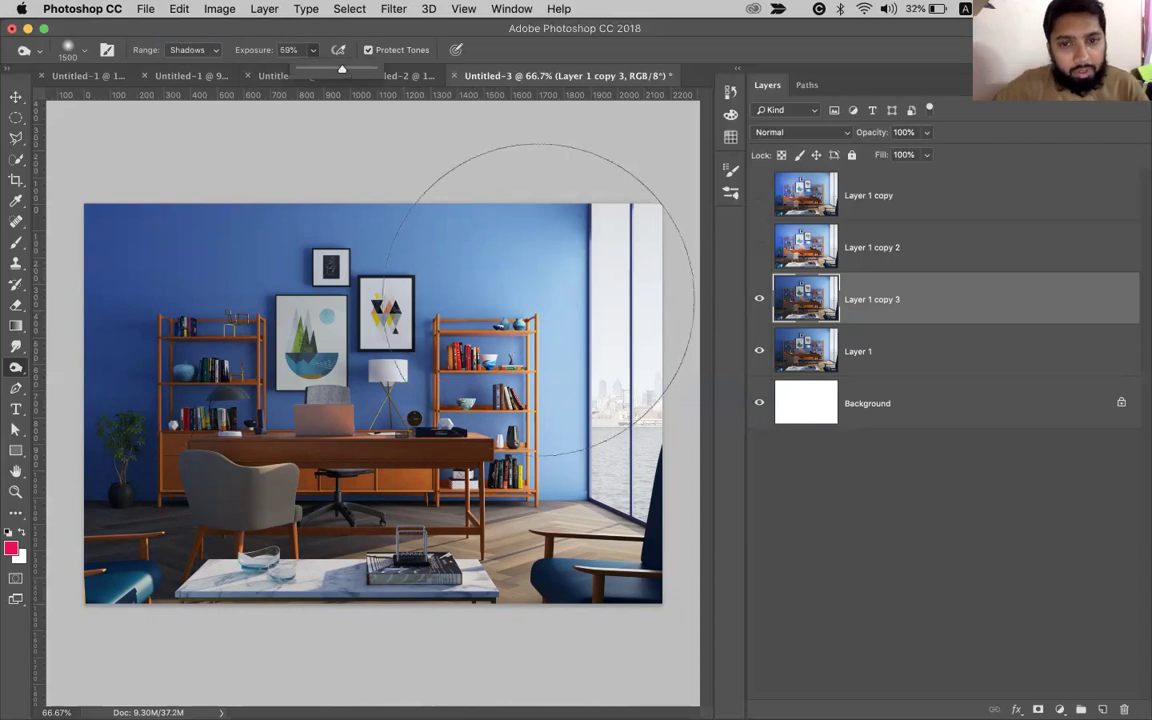
Try burning the shadows around the desk and the bookshelf beside the window on Layer 1 copy 3.
key("bracketright")
mouse_move(472, 455)
left_mouse_down()
mouse_move(479, 318)
mouse_move(482, 430)
left_mouse_up()
mouse_move(543, 372)
left_mouse_down()
mouse_move(543, 255)
mouse_move(548, 360)
left_mouse_up()
key("bracketleft")
key("super+z")
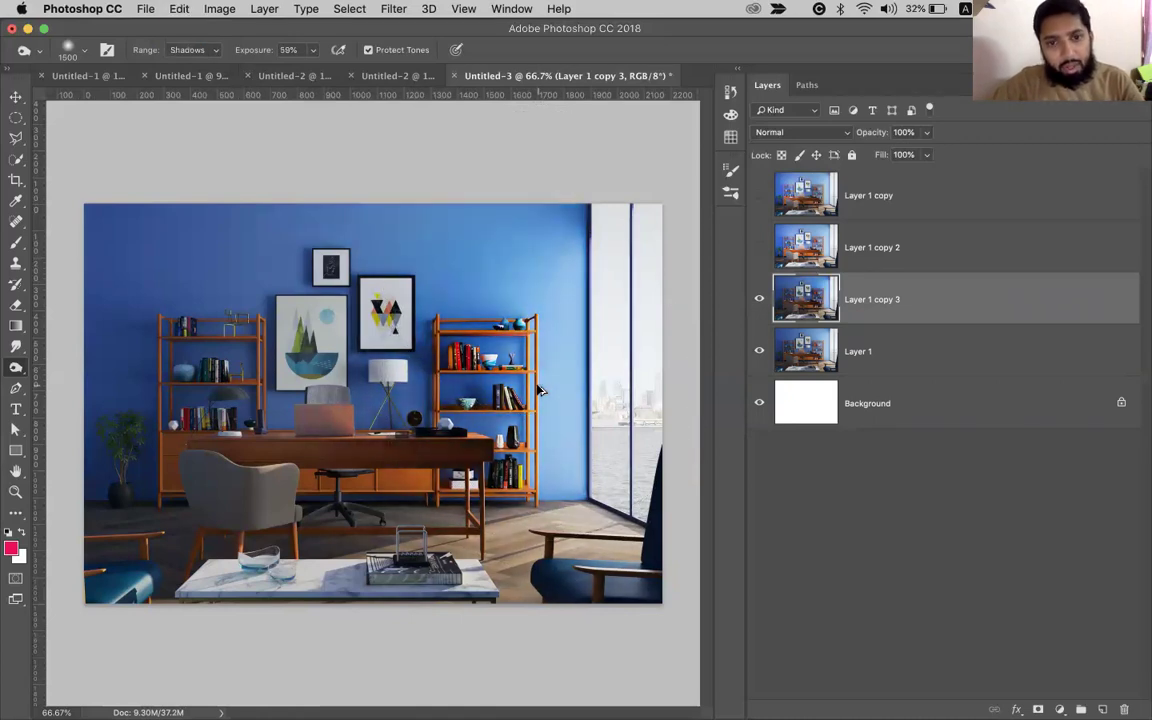
Set the Burn range to Midtones and darken the wall, bookshelf, desk and window area on Layer 1 copy 3.
left_click(205, 50)
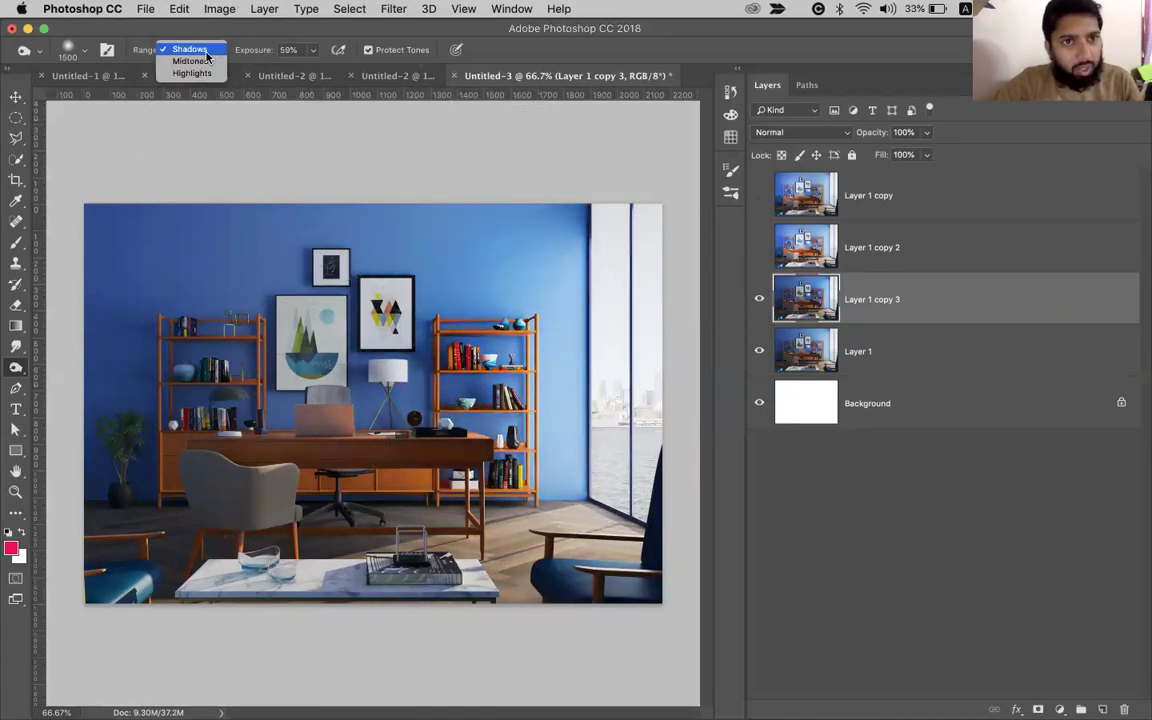
left_click(193, 72)
left_click(204, 50)
left_click(190, 37)
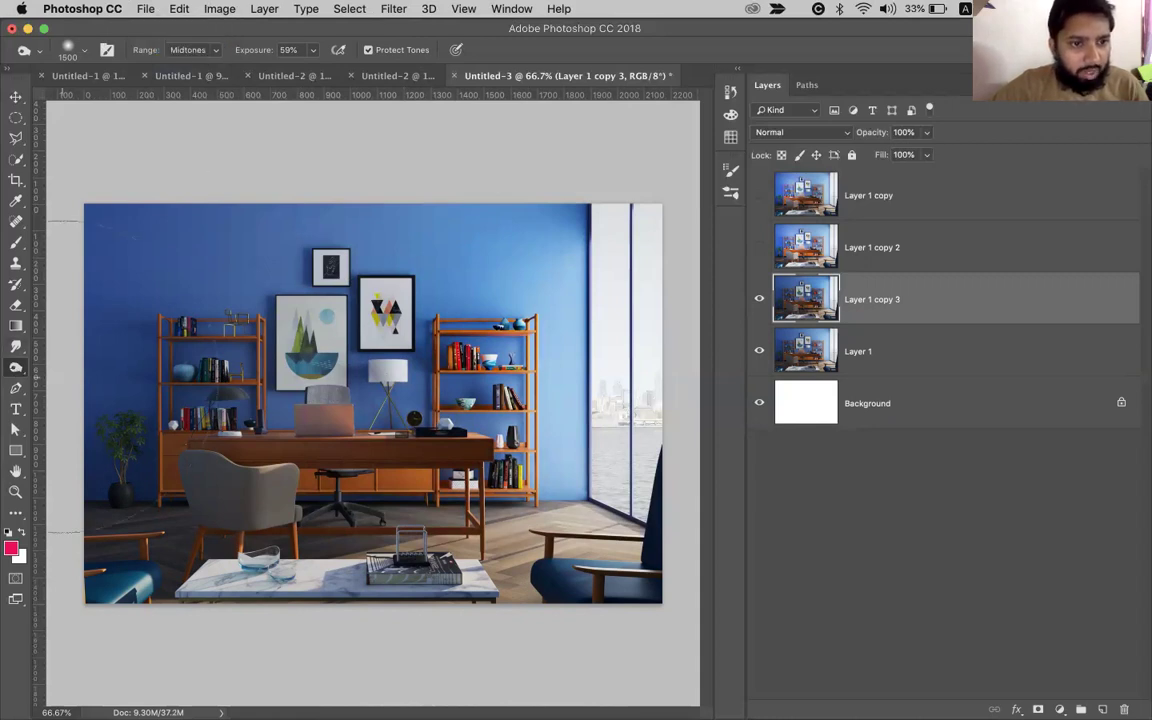
left_click(14, 368)
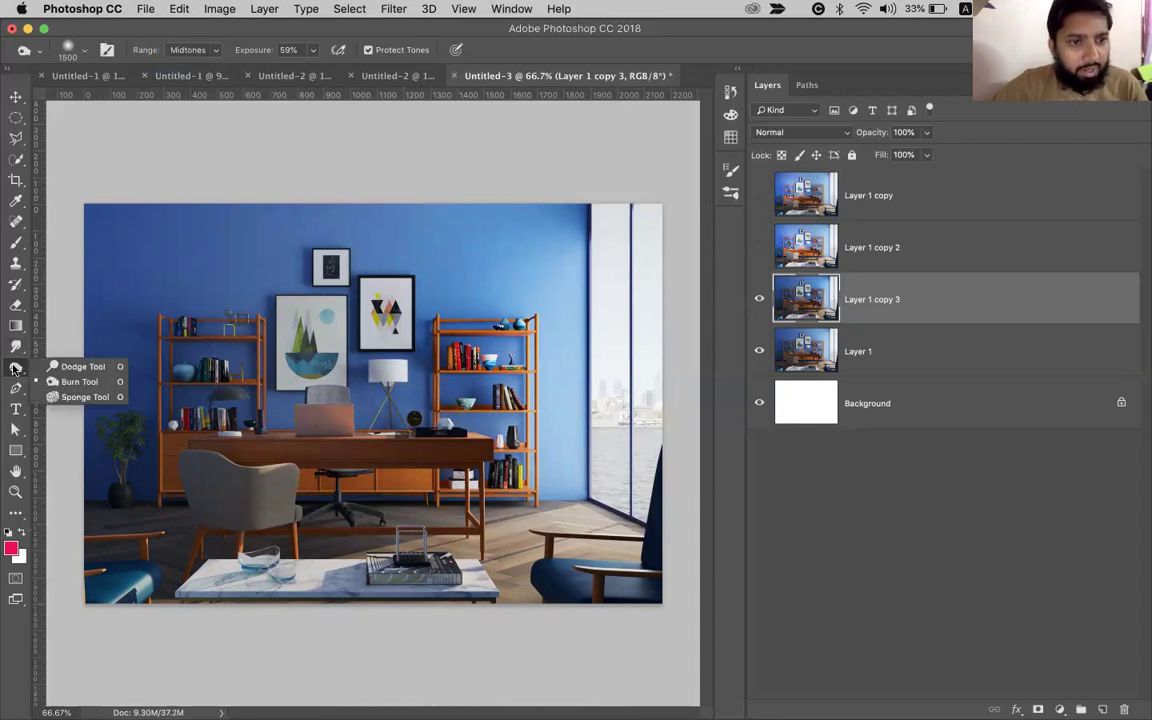
left_click(80, 366)
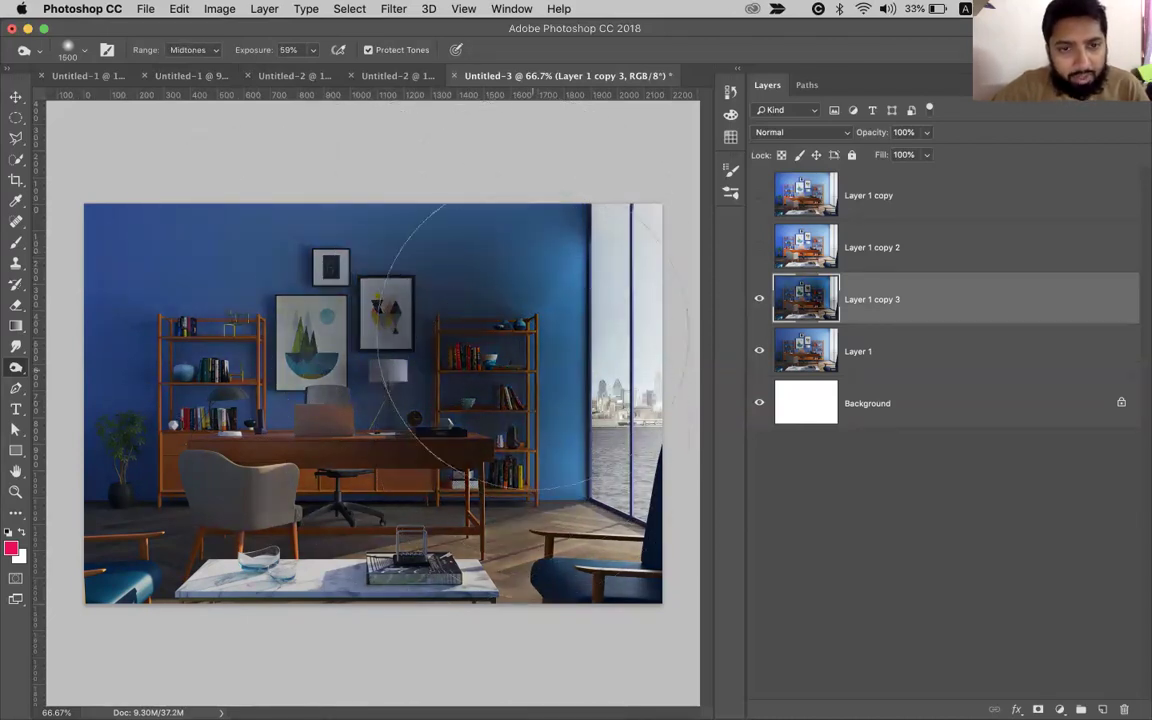
Set the Burn range to Highlights and darken the wall, desk and floor further on Layer 1 copy 3.
left_click(192, 49)
left_click(190, 61)
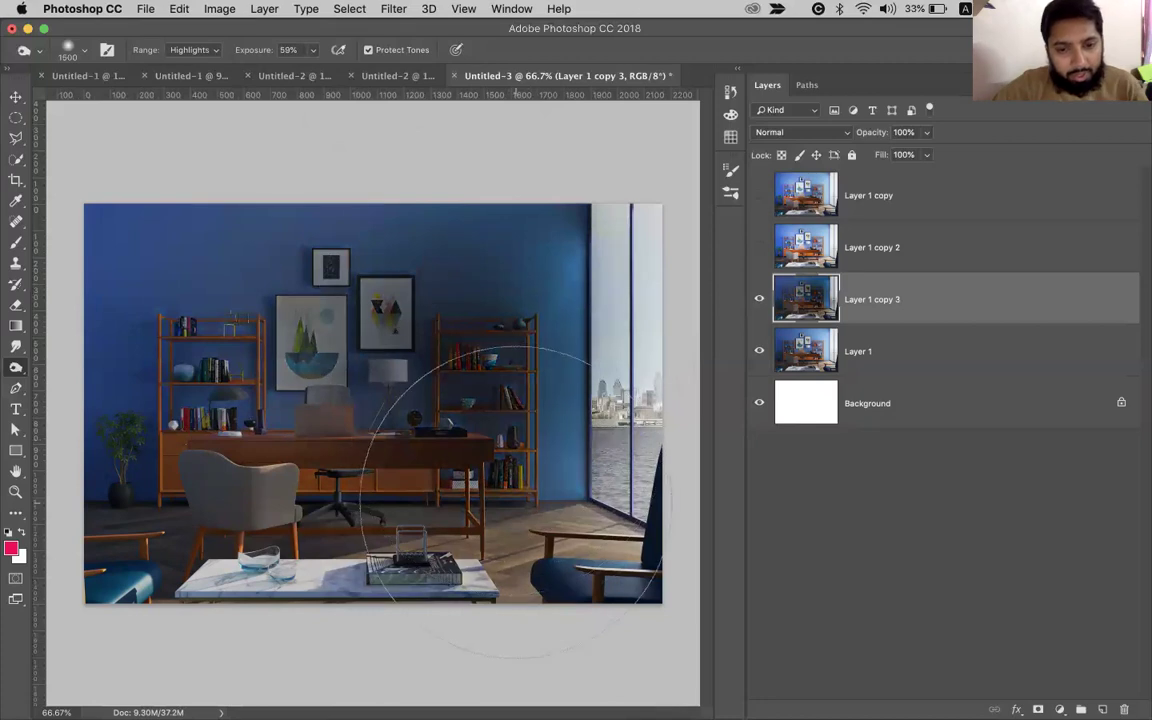
right_click(15, 367)
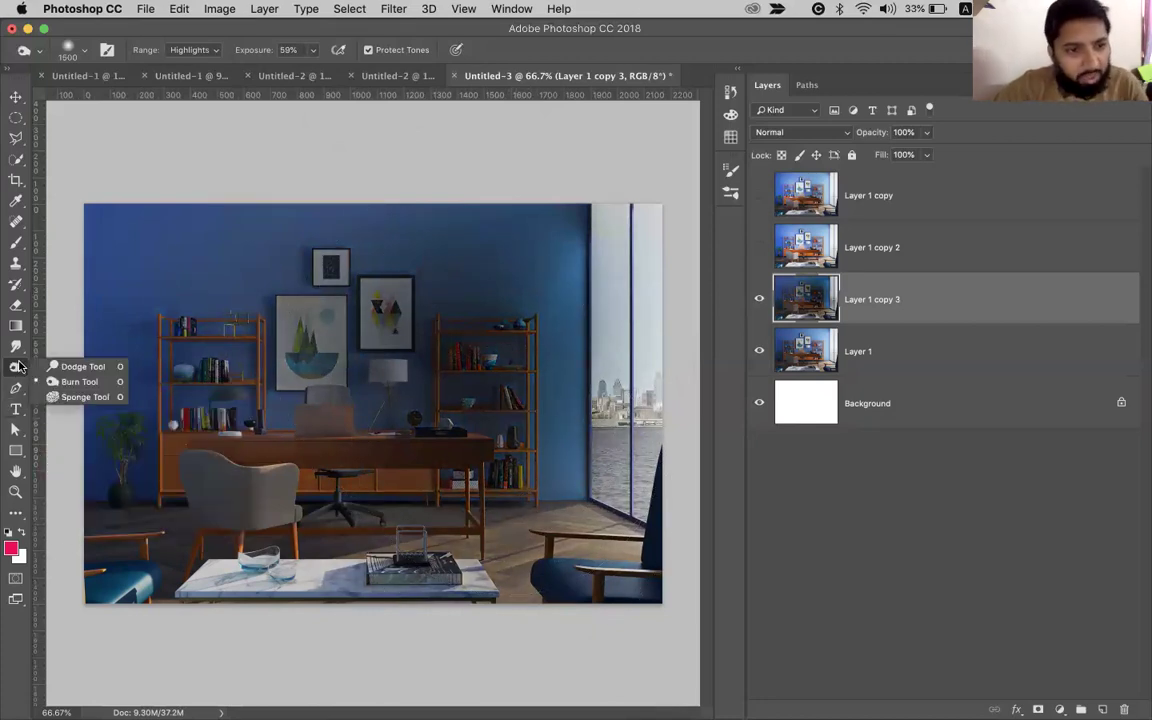
left_click(79, 381)
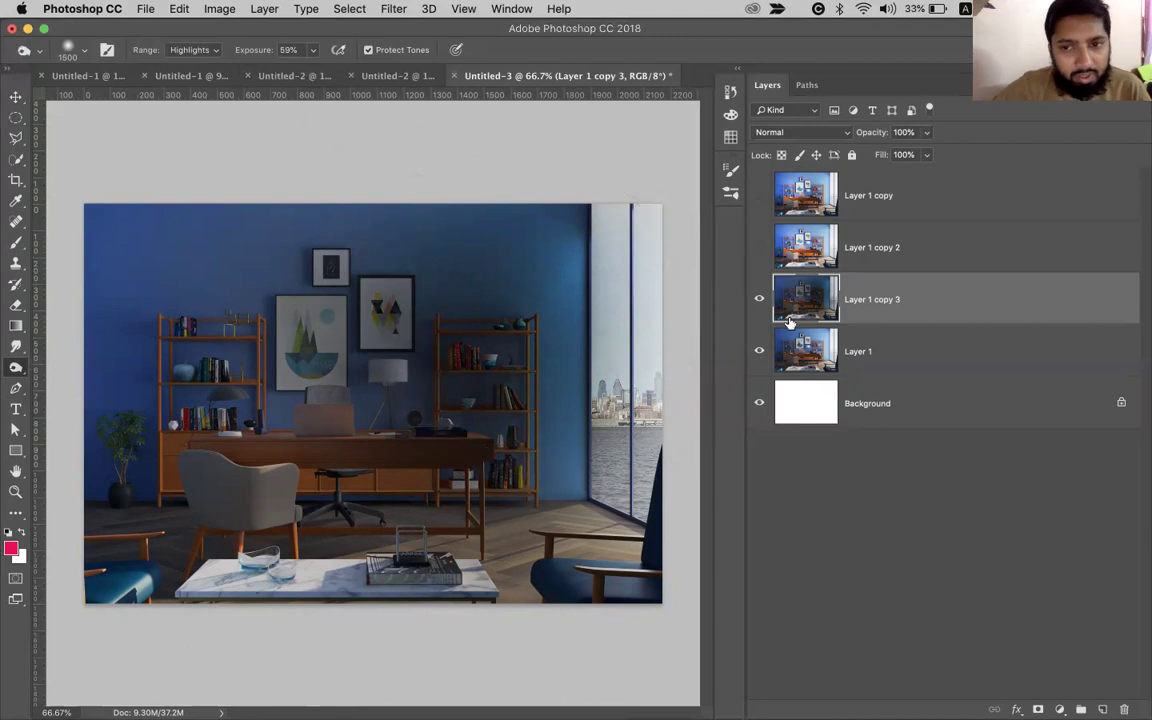
Toggle the visibility of Layer 1 copy 3 to compare the burned room with the original photo.
left_click(761, 300)
left_click(760, 301)
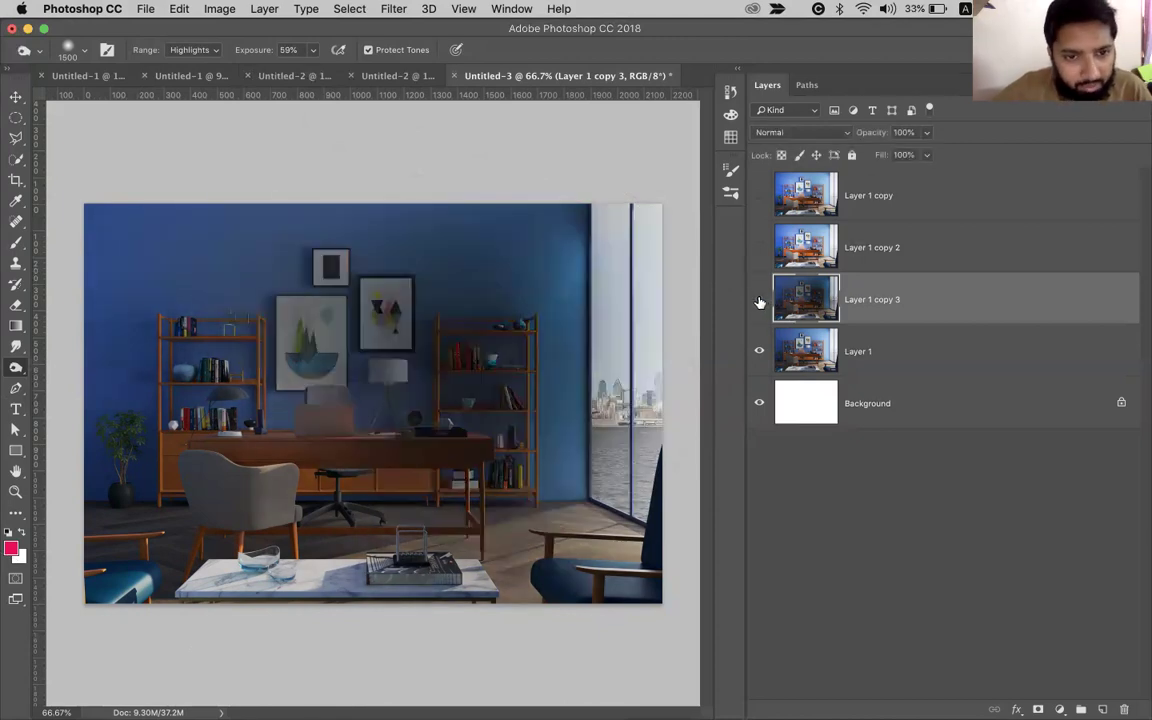
left_click(760, 301)
Delete Layer 1 copy 3 and try the Sponge tool on Layer 1 in Desaturate mode at 50% flow with a size 900 brush.
key("Delete")
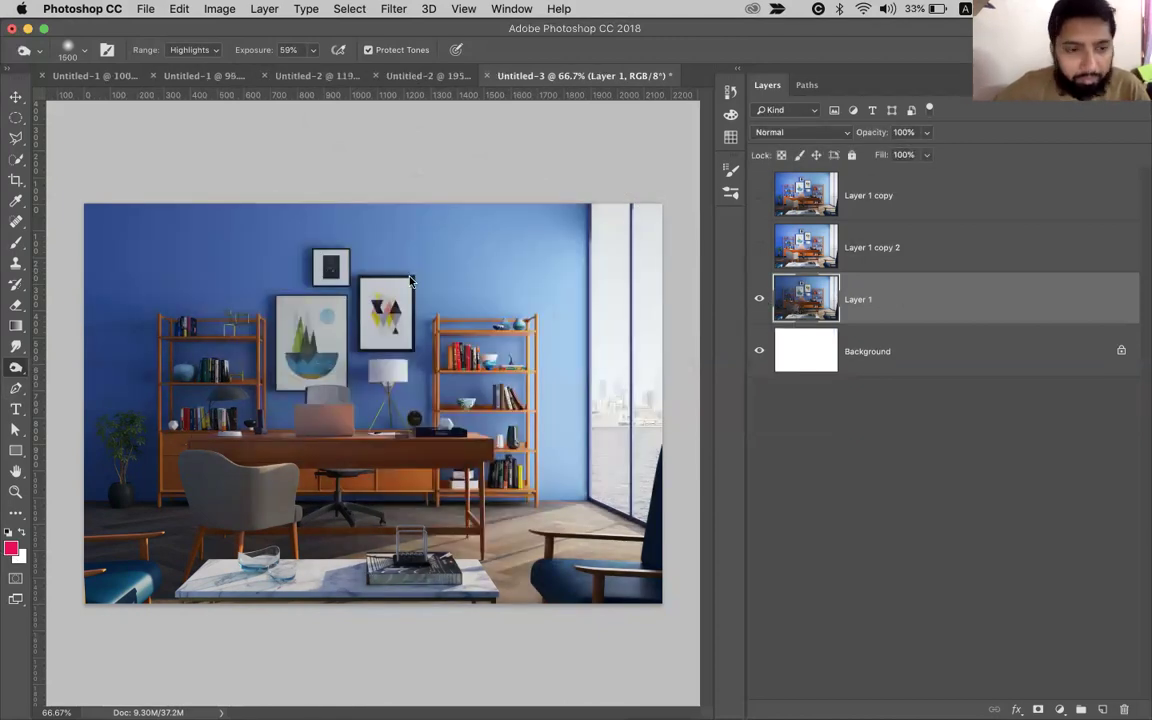
right_click(15, 372)
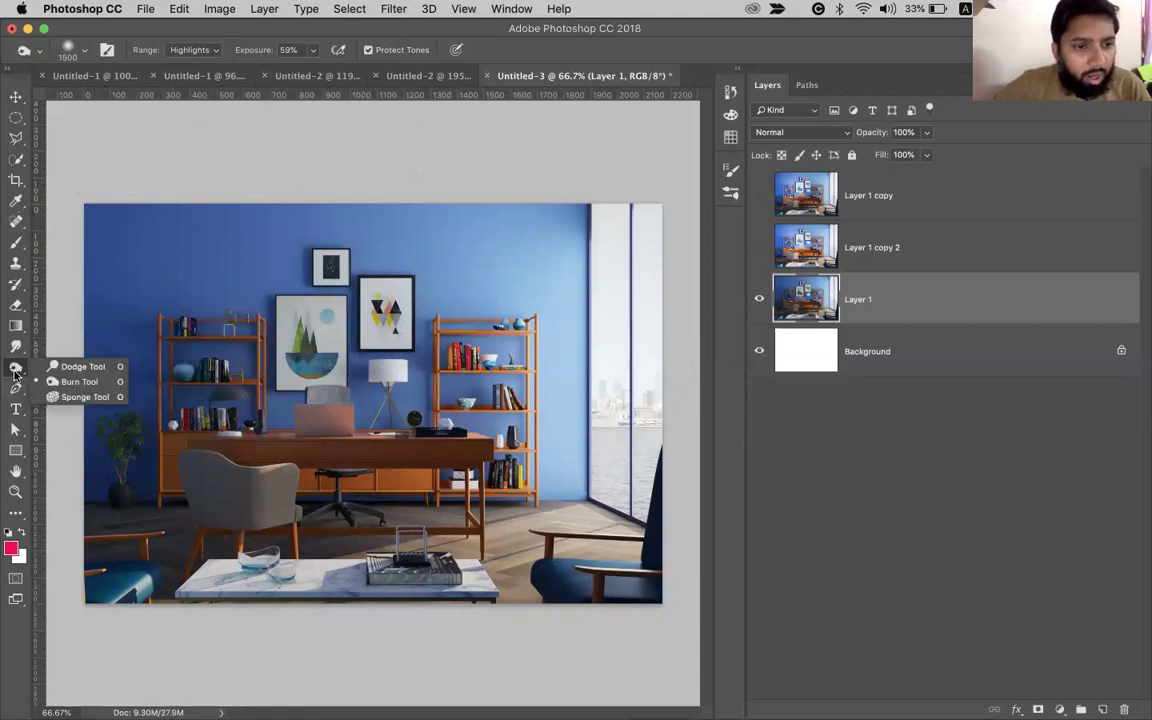
left_click(75, 396)
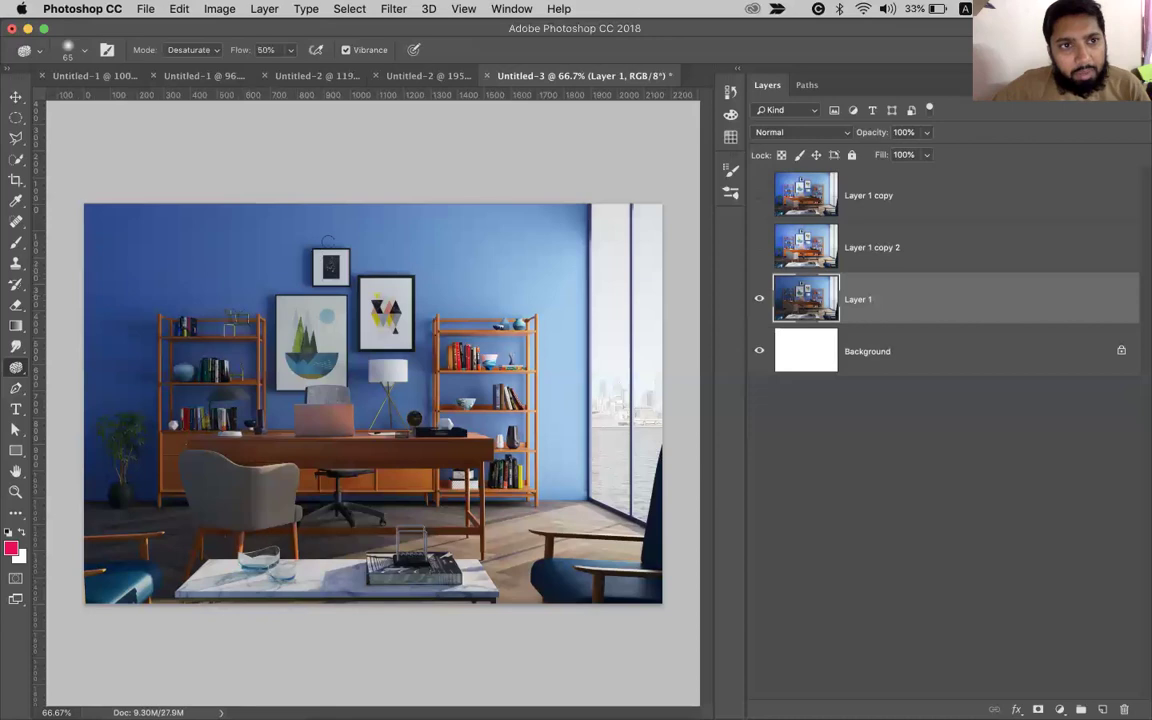
right_click(12, 370)
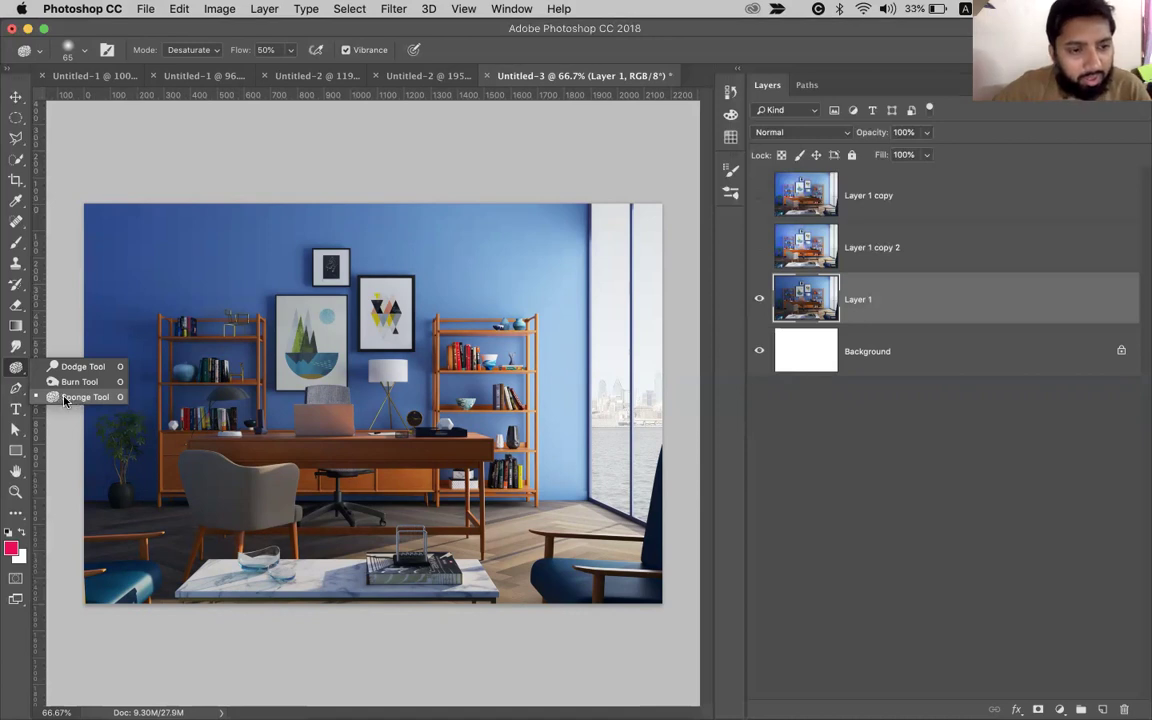
left_click(15, 369)
right_click(15, 370)
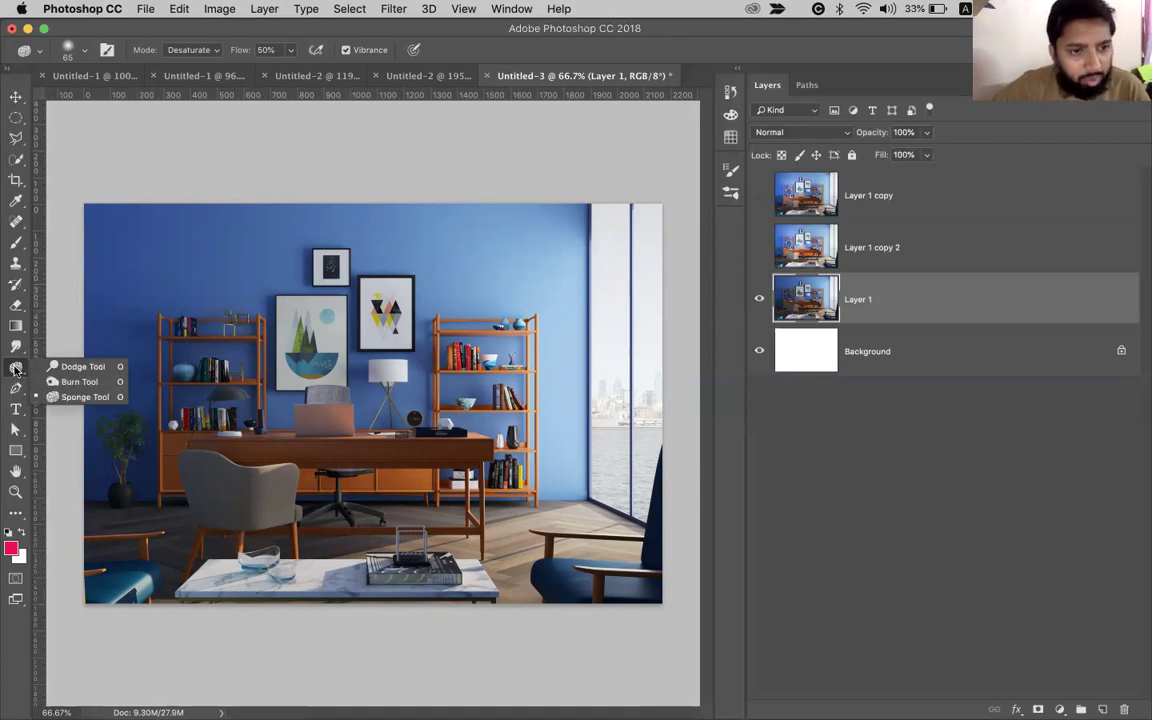
left_click(80, 397)
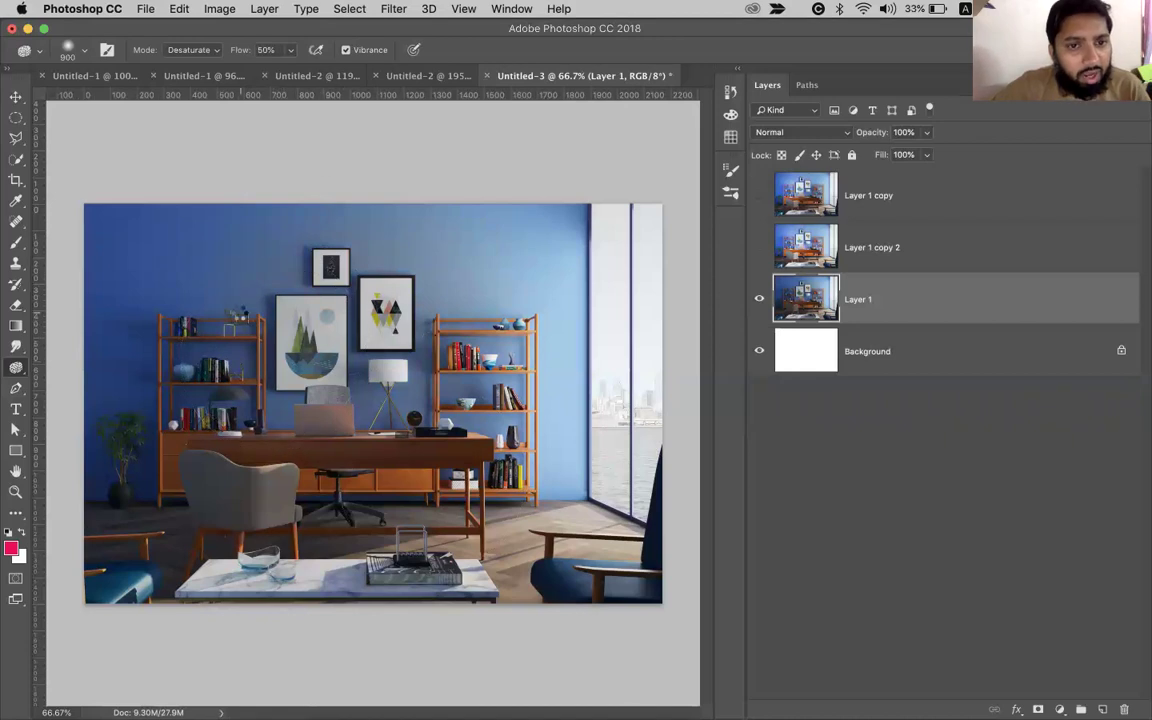
key("super+j")
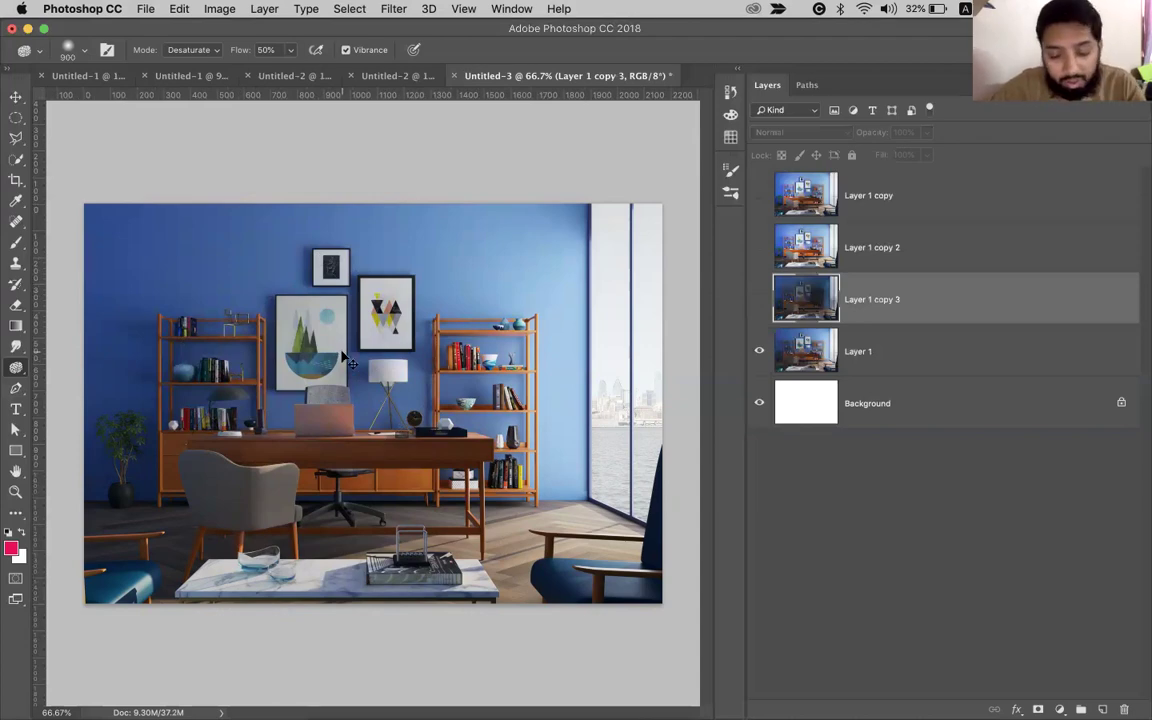
Switch to Chrome to view the source office photo on Pexels and return to Photoshop.
key("super+Tab")
key("super+Tab")
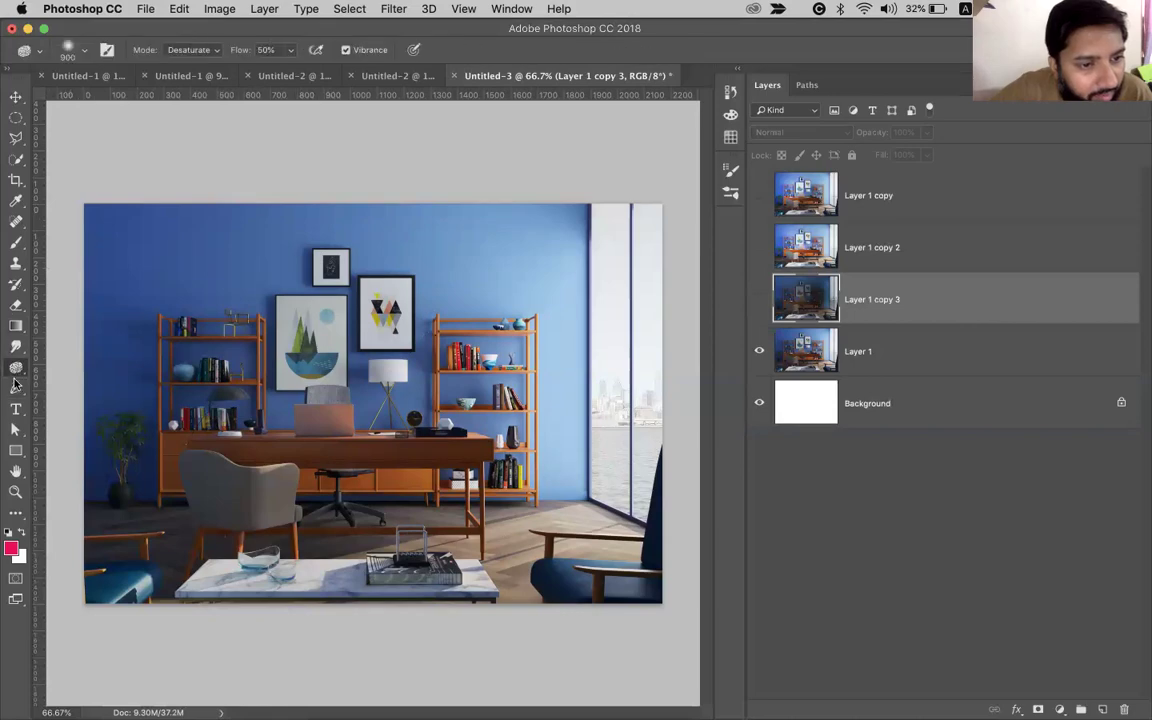
key("super+Tab")
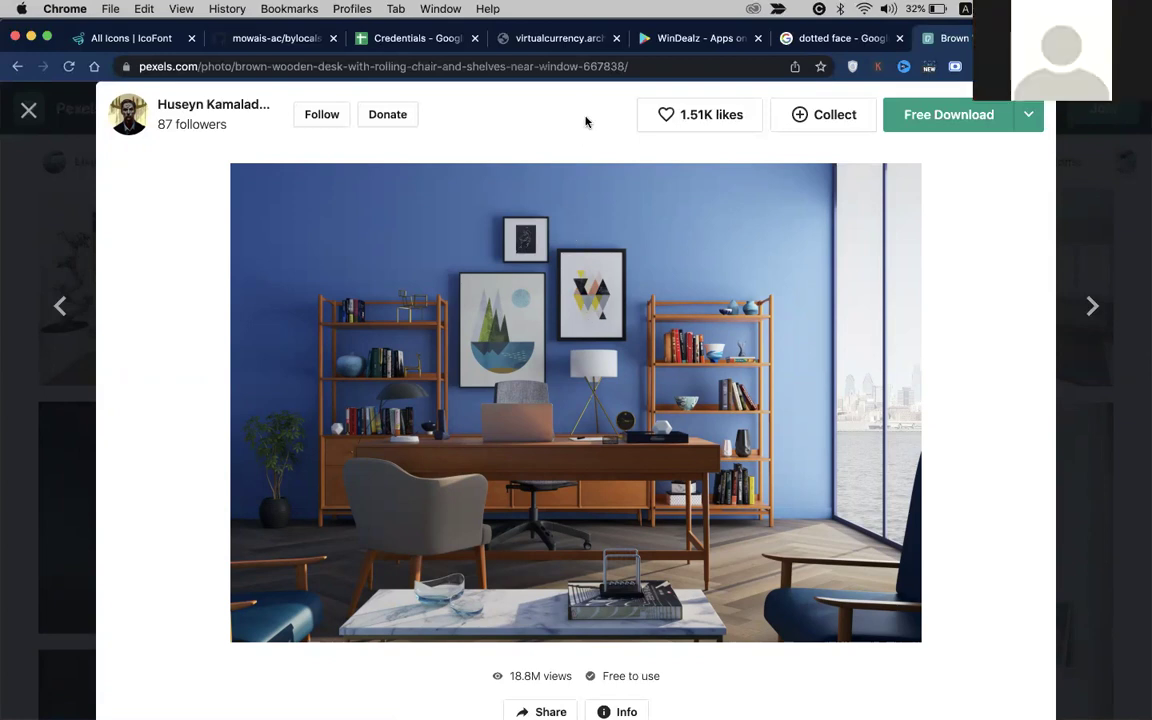
key("super+Tab")
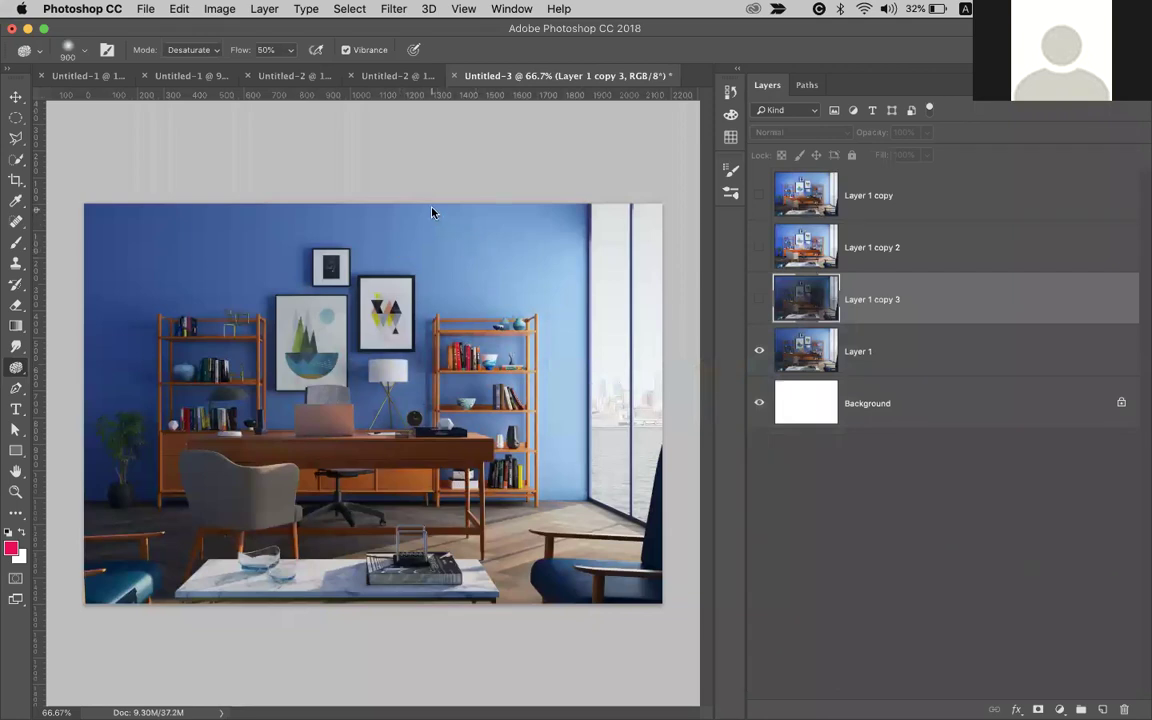
left_click(381, 257)
left_click(680, 264)
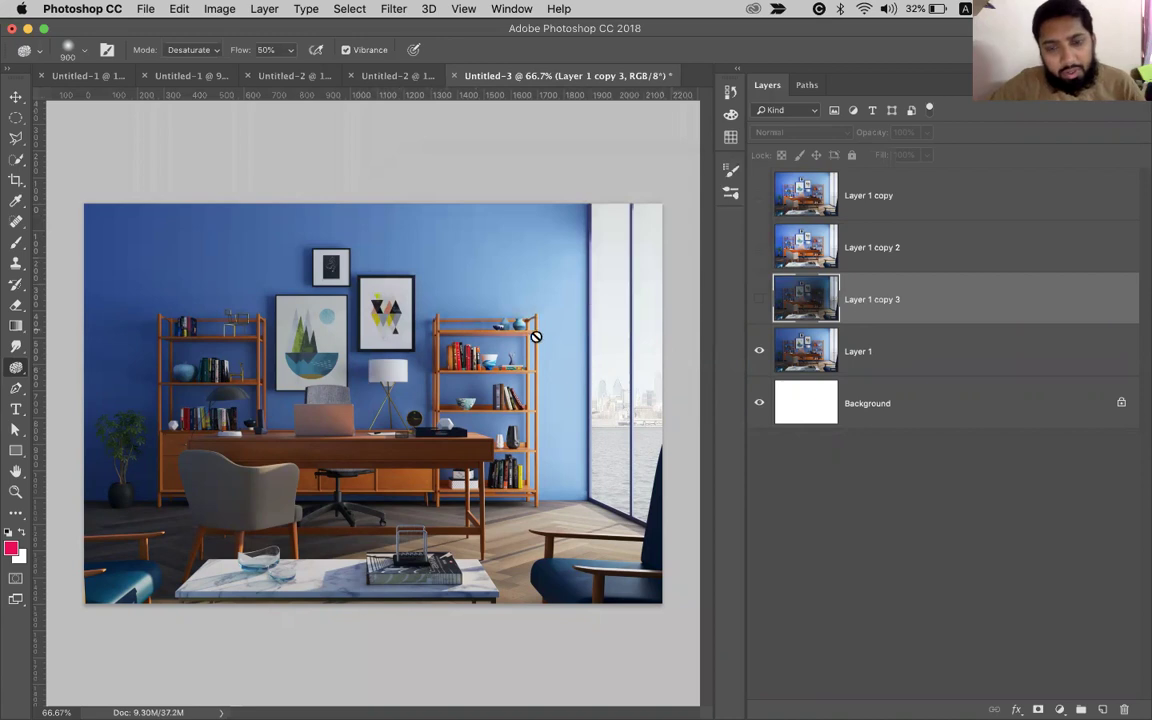
Open the 96.7% Untitled-1 document and paint a pink zigzag stroke with the size 100 Brush on a new layer.
key("b")
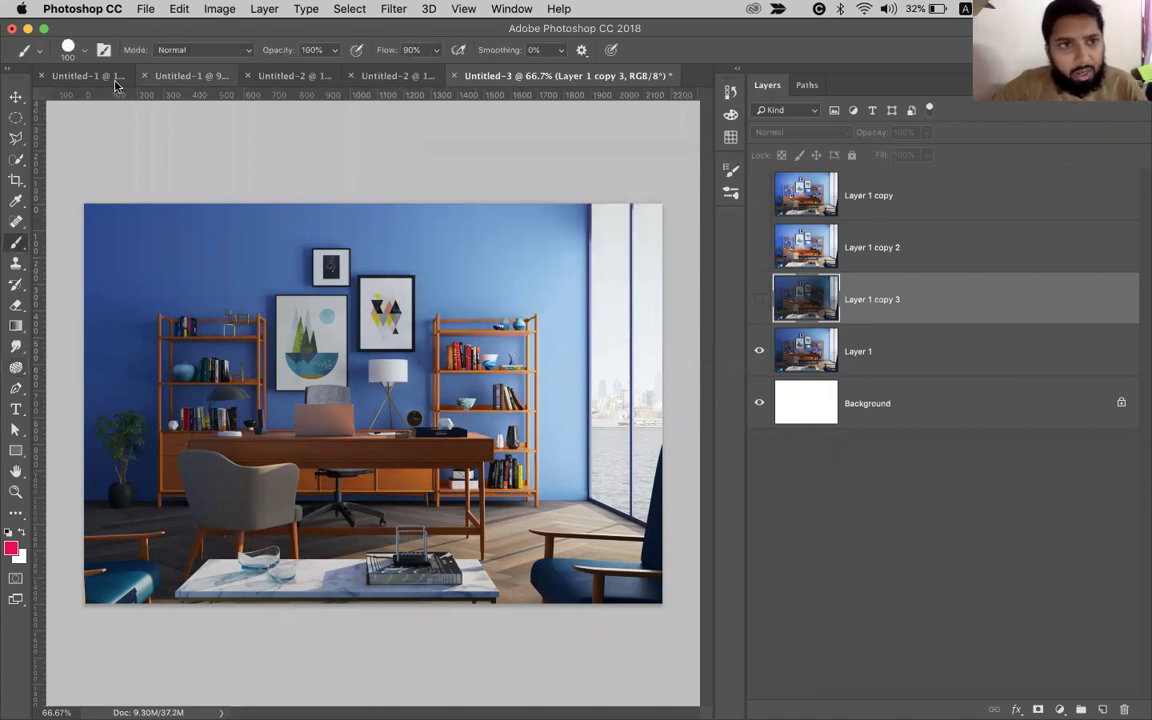
left_click(185, 76)
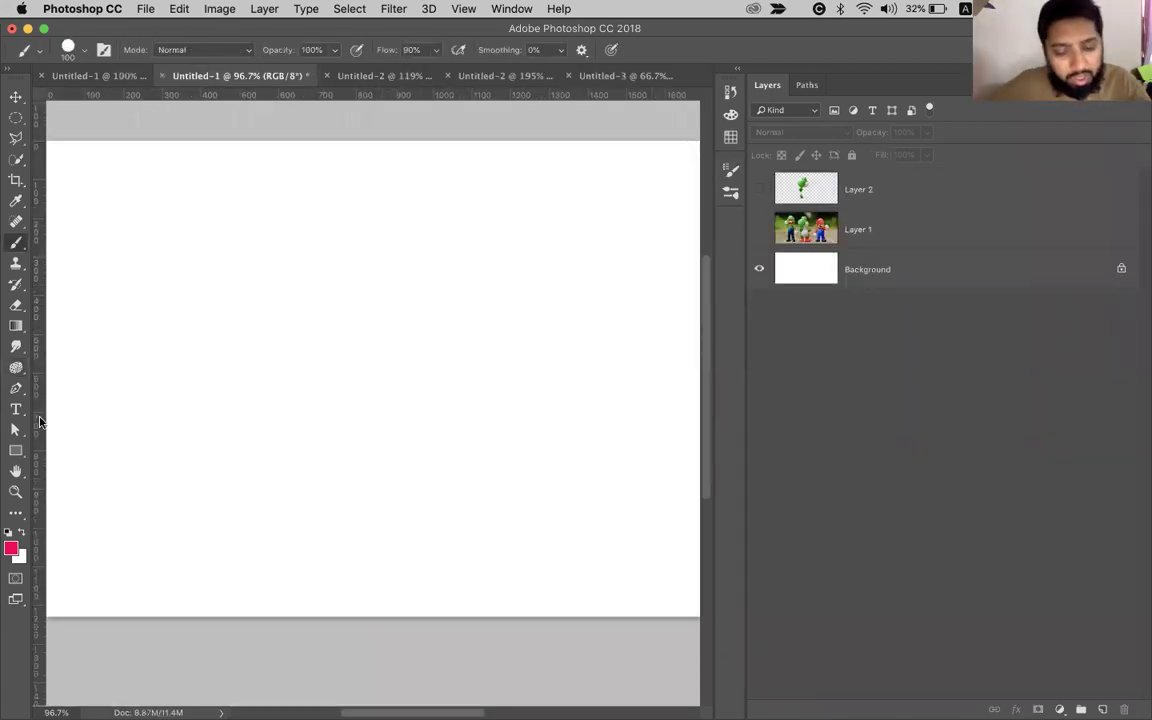
key("super+shift+n")
key("Return")
mouse_move(440, 257)
left_mouse_down()
mouse_move(476, 270)
mouse_move(424, 332)
mouse_move(504, 483)
left_mouse_up()
Enlarge the brush to 600 and stamp one pink circle beside the zigzag stroke on Layer 3.
key("bracketright")
key("bracketright")
key("bracketright")
key("bracketright")
key("bracketright")
key("bracketright")
key("bracketright")
key("bracketright")
key("bracketright")
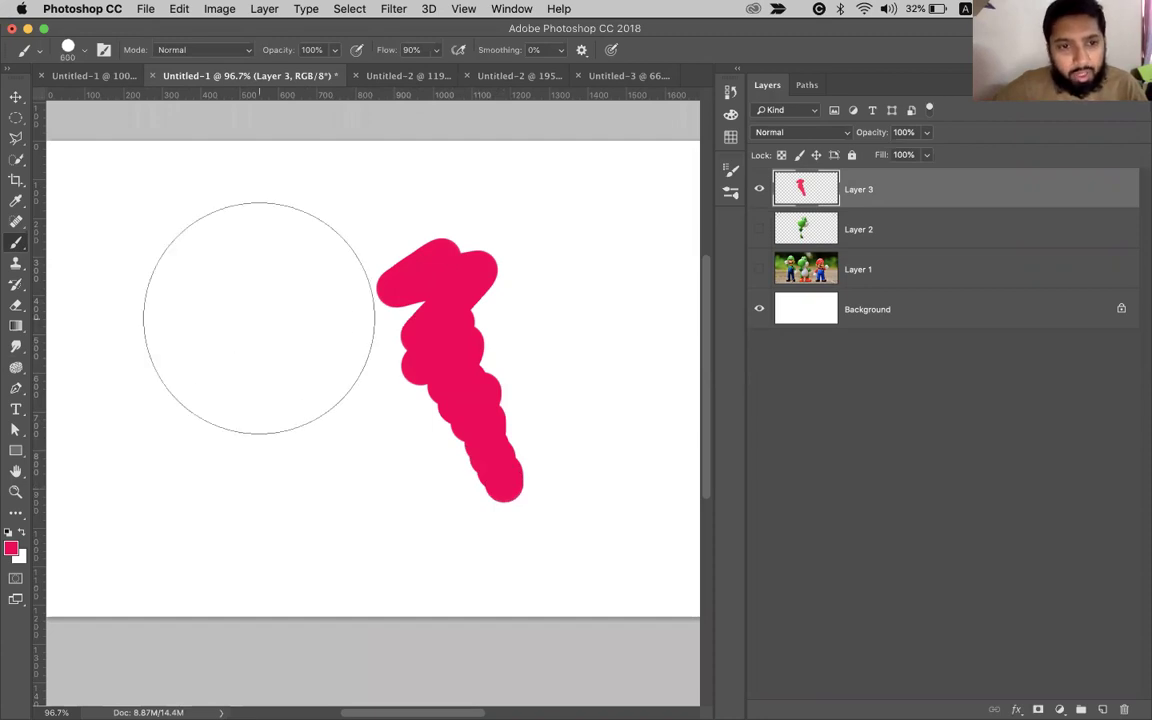
left_click(259, 318)
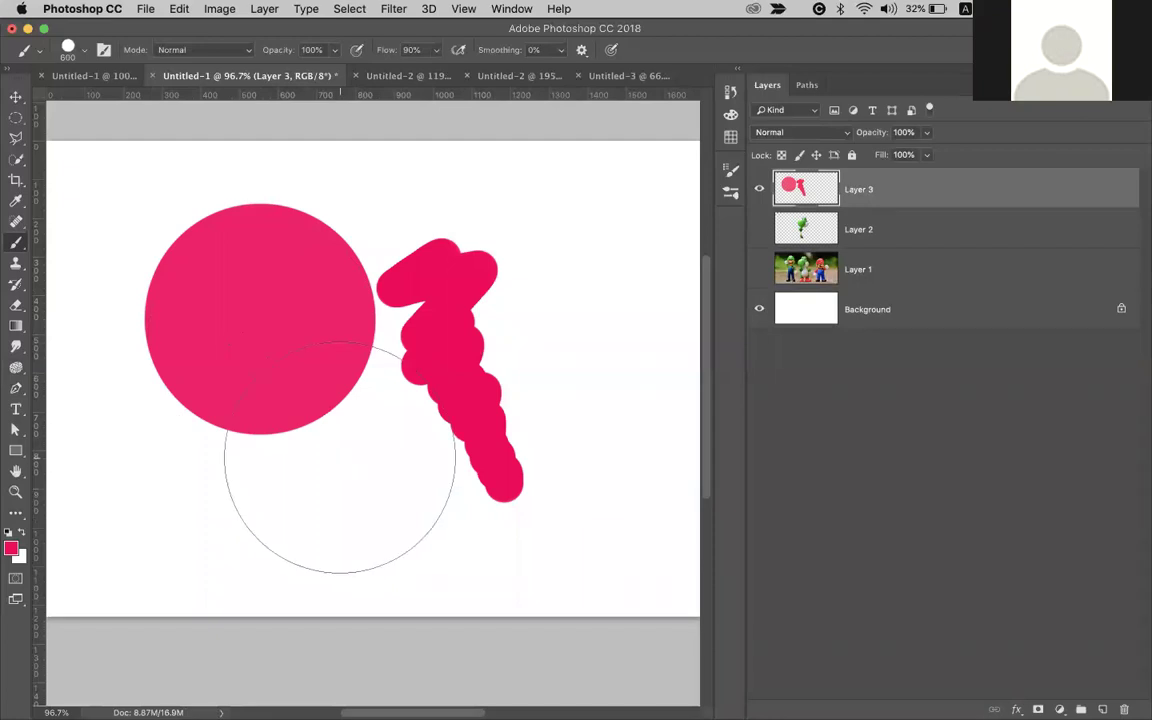
Undo the pink circle, the zigzag stroke and the new layer in Untitled-1.
key("super+alt+z")
key("super+alt+z")
key("super+alt+z")
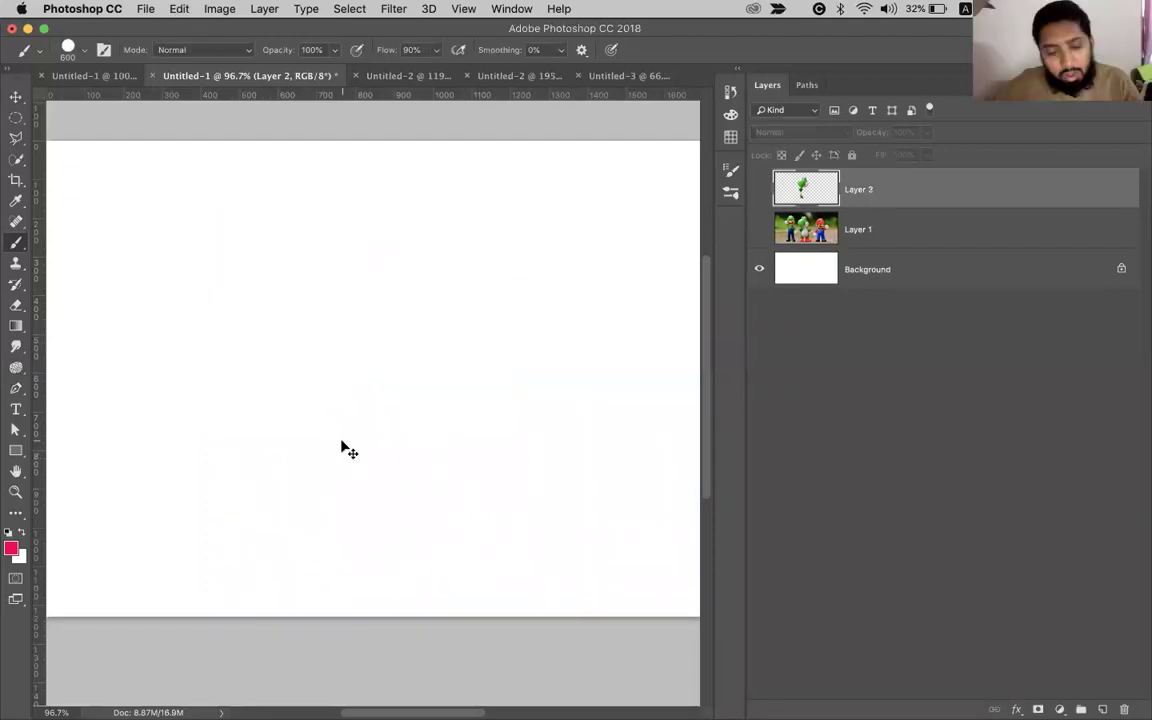
key("super+Tab")
key("super+Tab")
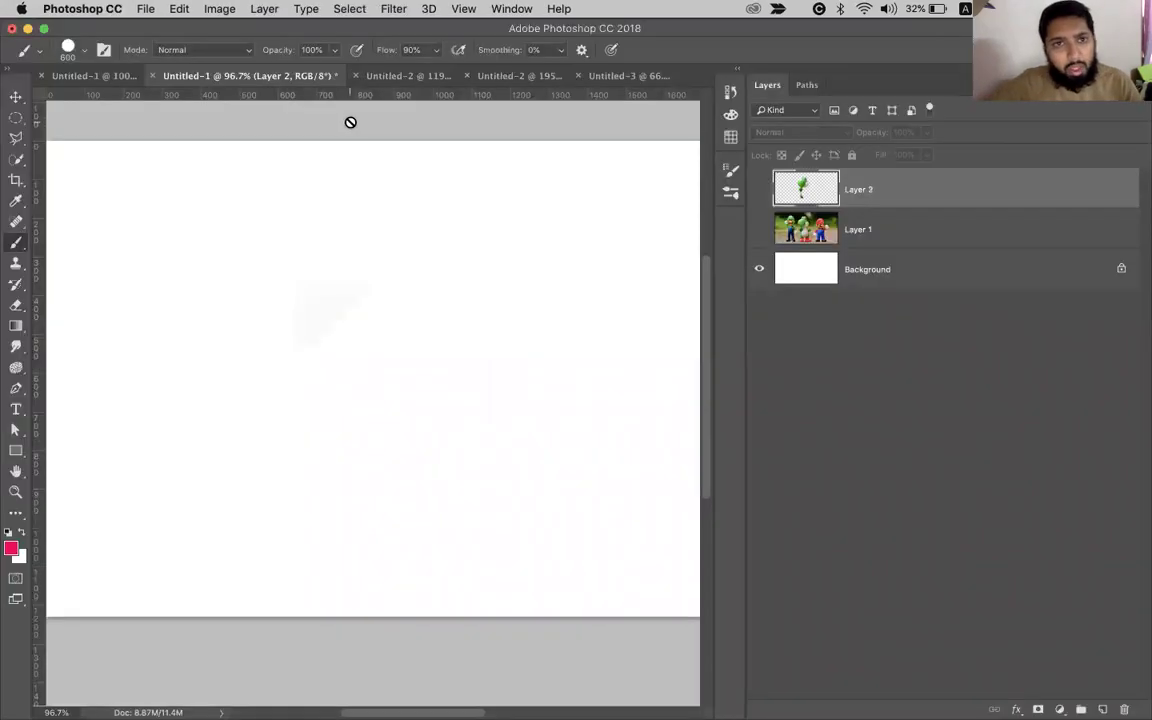
Return to the Untitled-3 office photo, switch to the Move tool and deselect the layers.
left_click(590, 80)
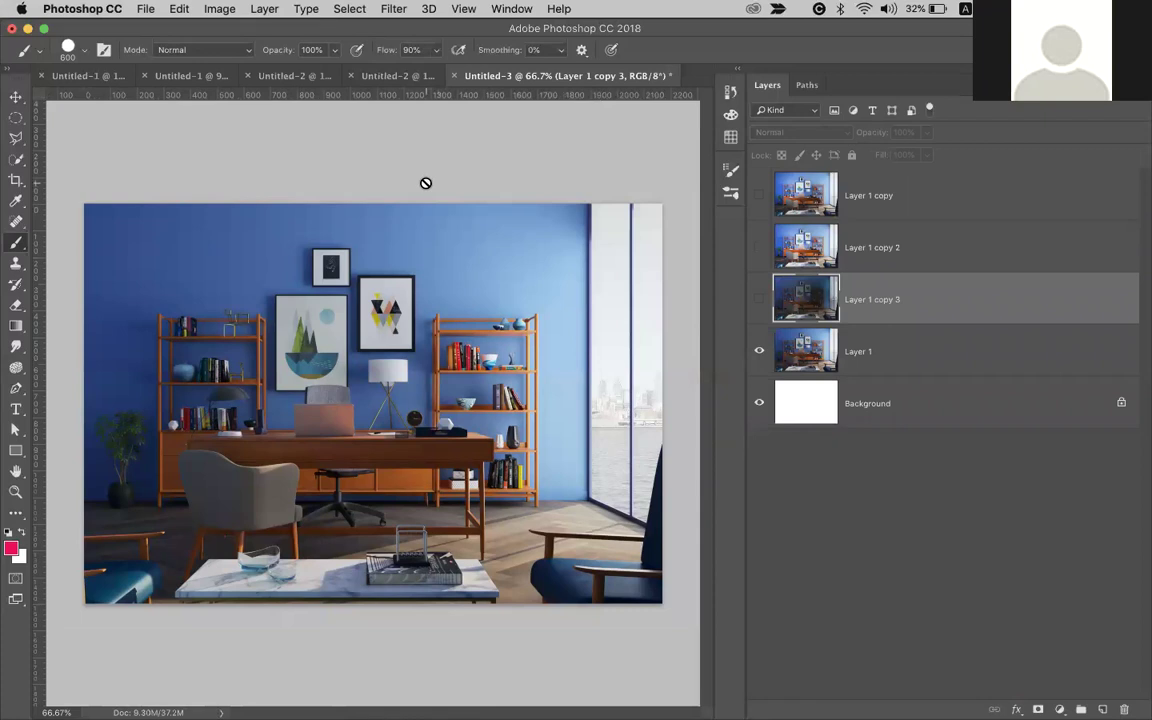
key("v")
left_click(378, 162)
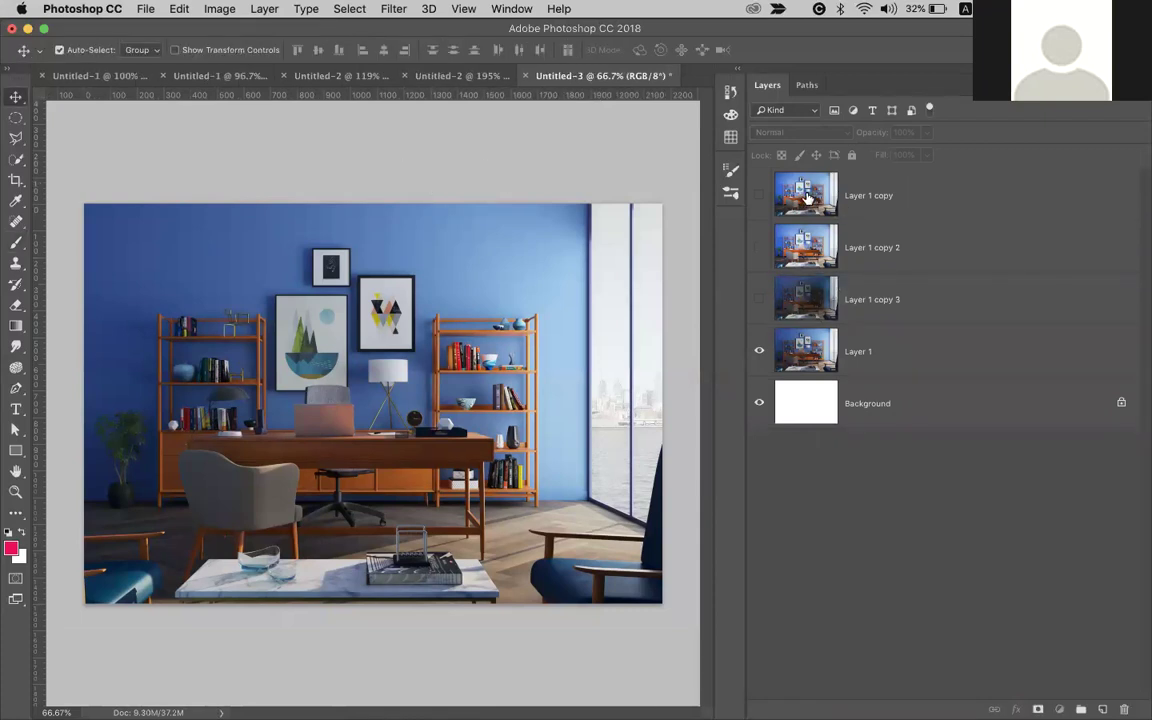
Copy the blue office photo from its Pexels page in Chrome and paste it above Layer 1 copy in Photoshop's Untitled-3.
left_click(808, 198)
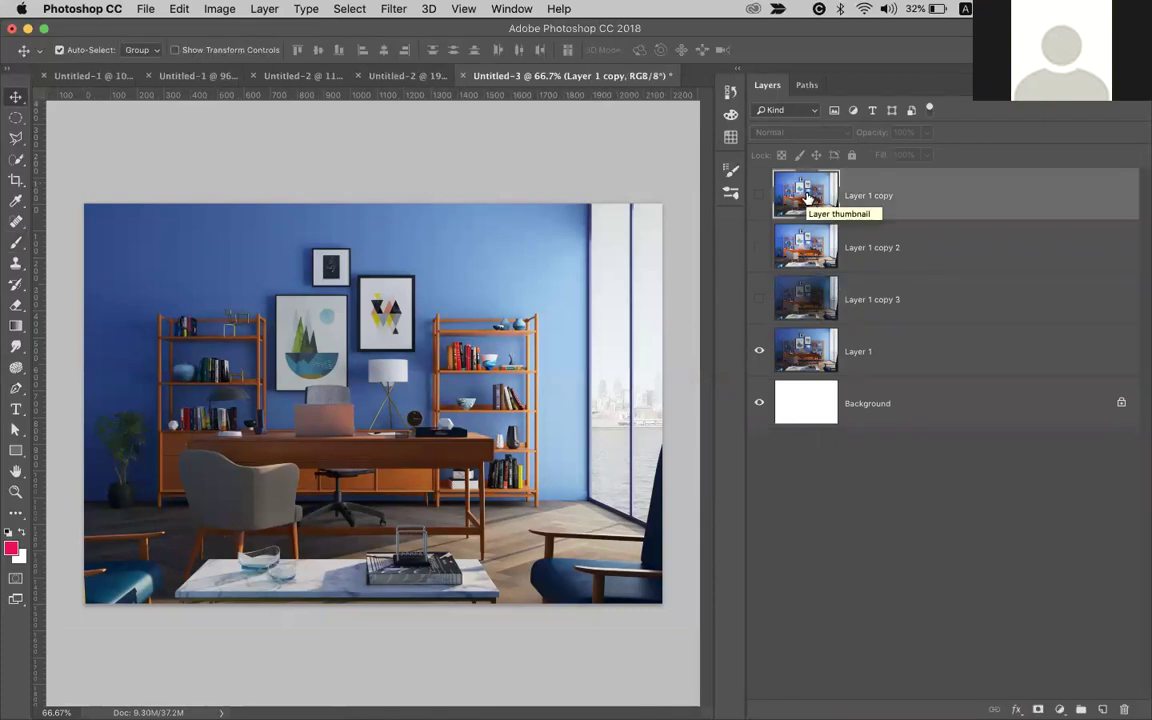
key("super+Tab")
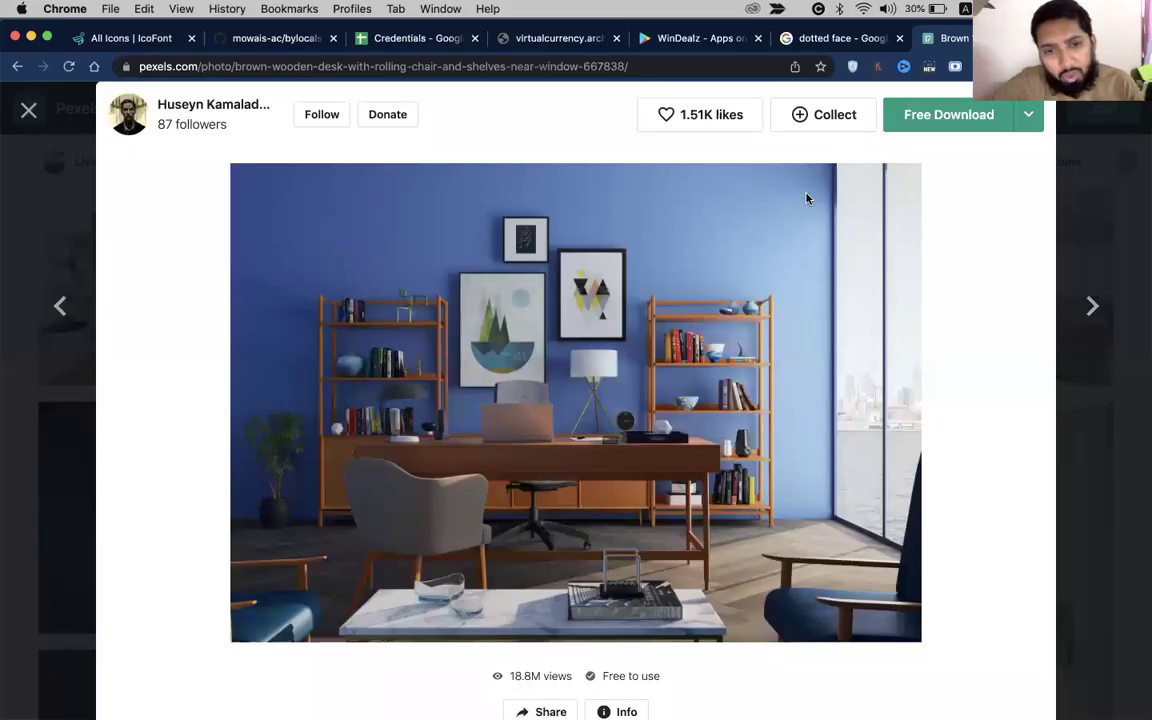
right_click(727, 318)
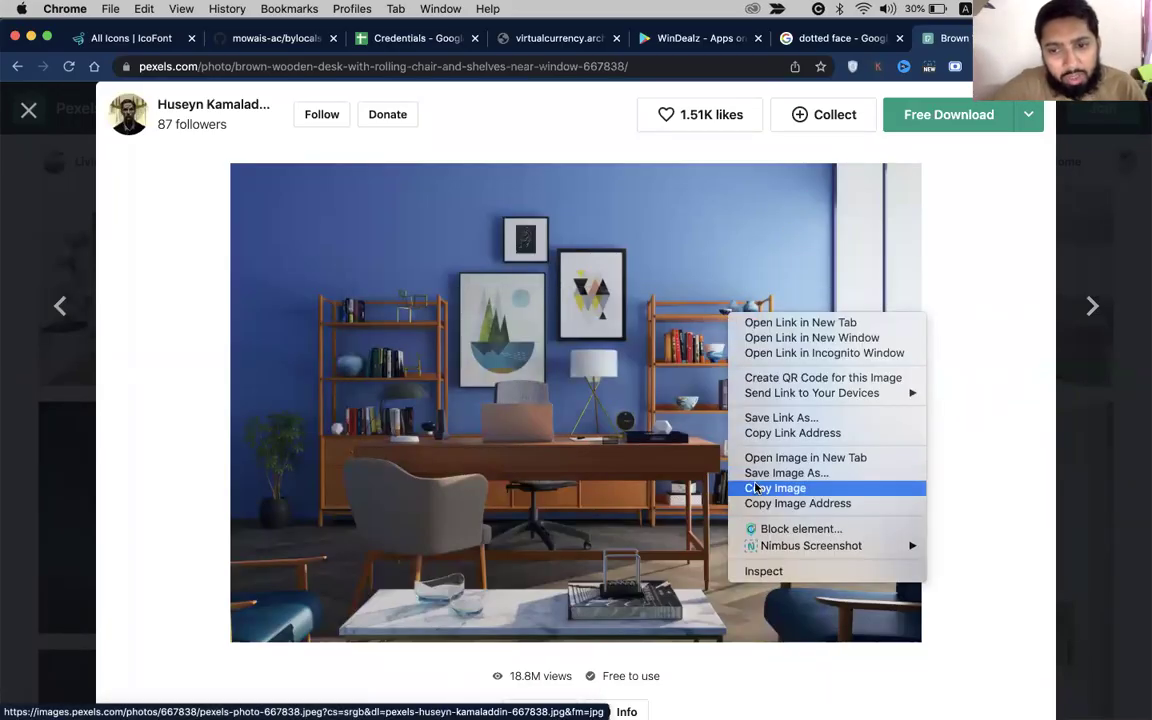
left_click(785, 488)
key("super+Tab")
key("super+v")
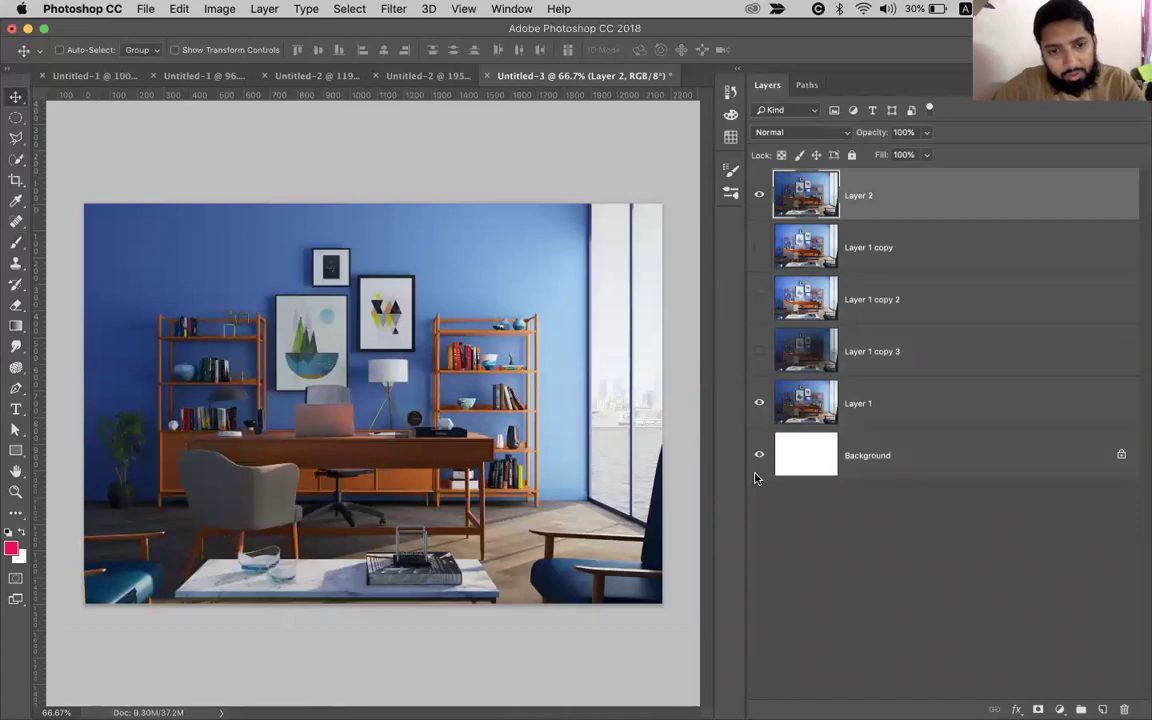
Copy the white and black desk bedroom photo from Pexels in Chrome and paste it as a new layer in Photoshop's Untitled-3.
key("super+Tab")
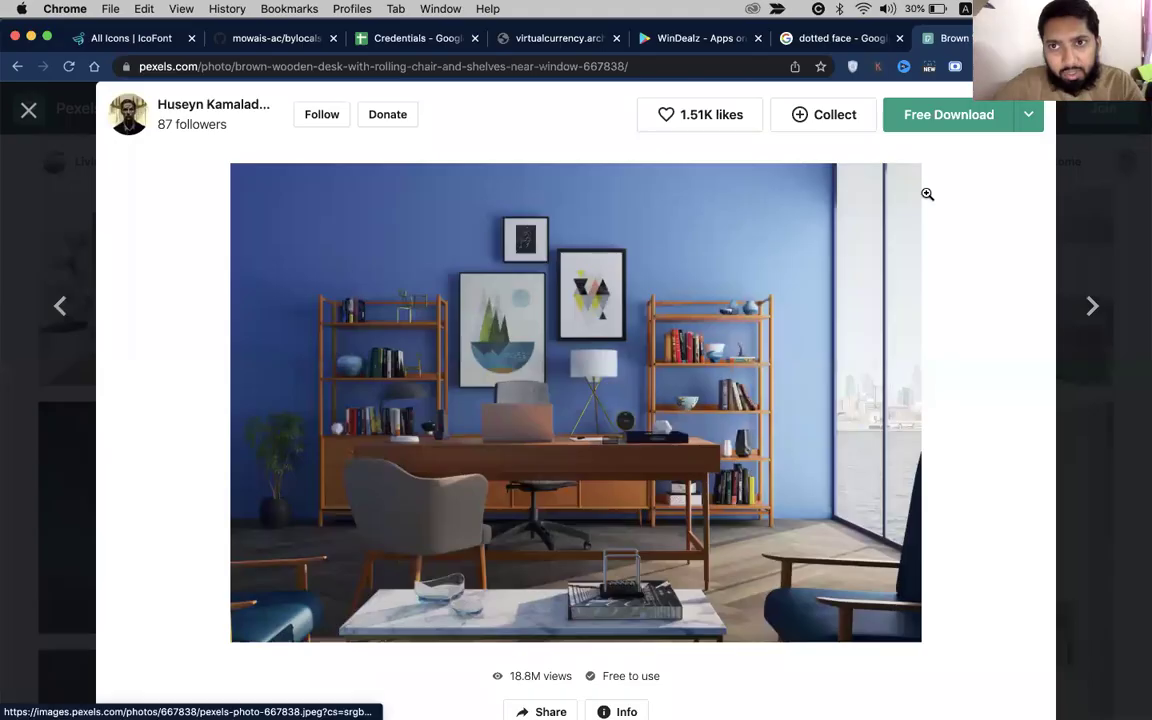
left_click(1107, 210)
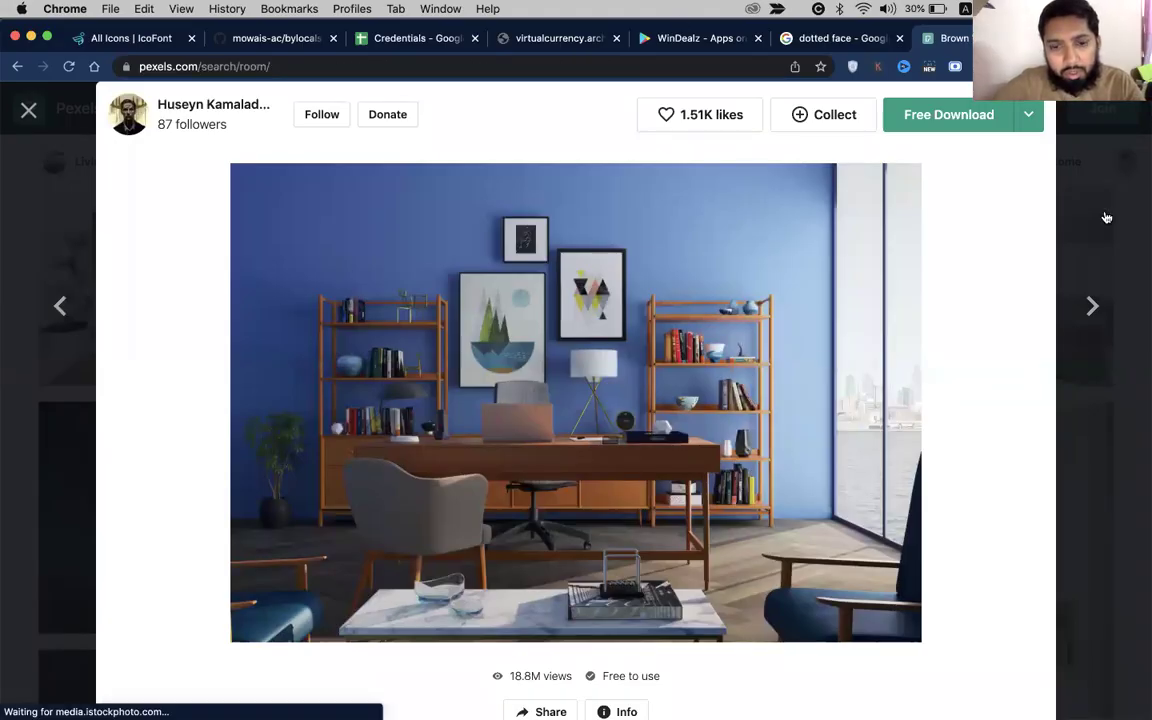
left_click(628, 432)
right_click(590, 392)
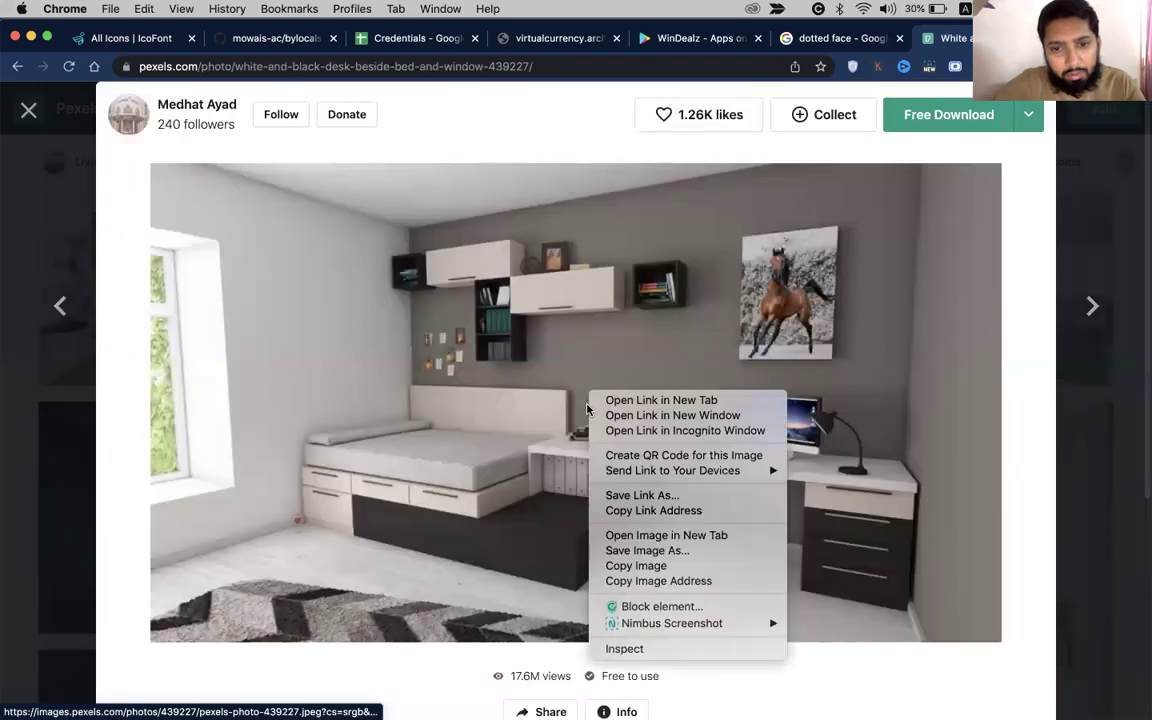
left_click(624, 572)
key("super+Tab")
key("super+v")
Move the pasted bedroom photo leftward until its right edge lies near the middle of the canvas, uncovering the right half of the office photo.
left_click_drag(415, 373, 66, 474)
left_click_drag(382, 465, 438, 385)
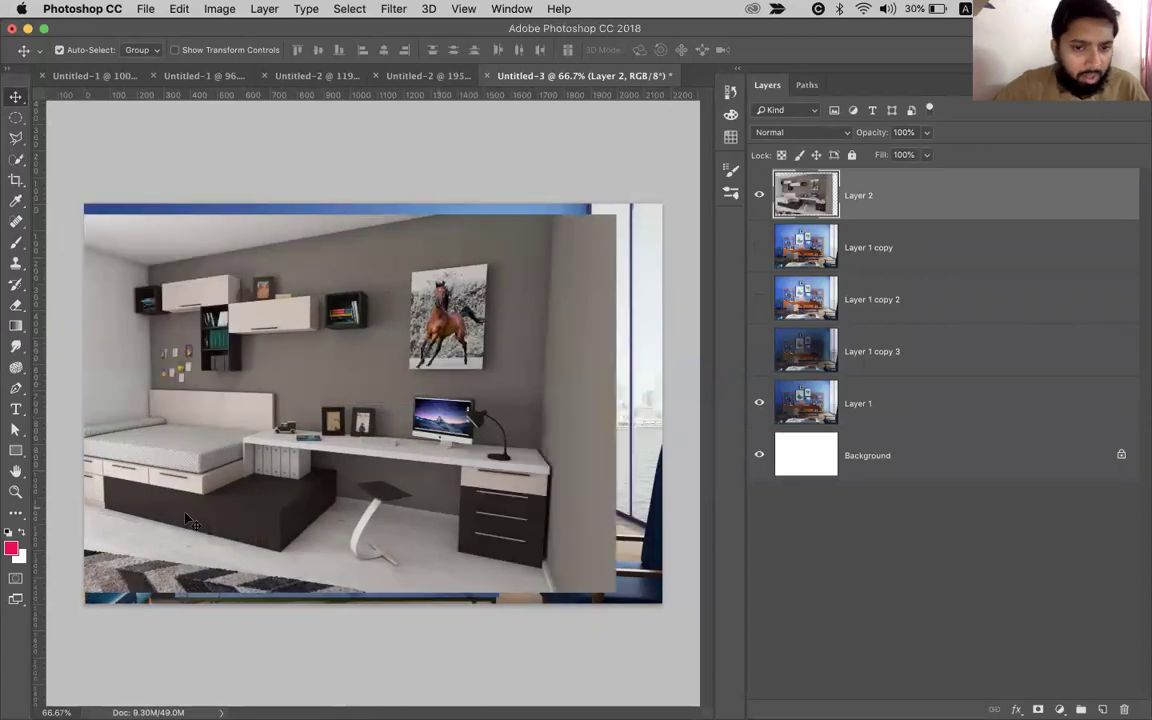
left_click_drag(506, 434, 213, 495)
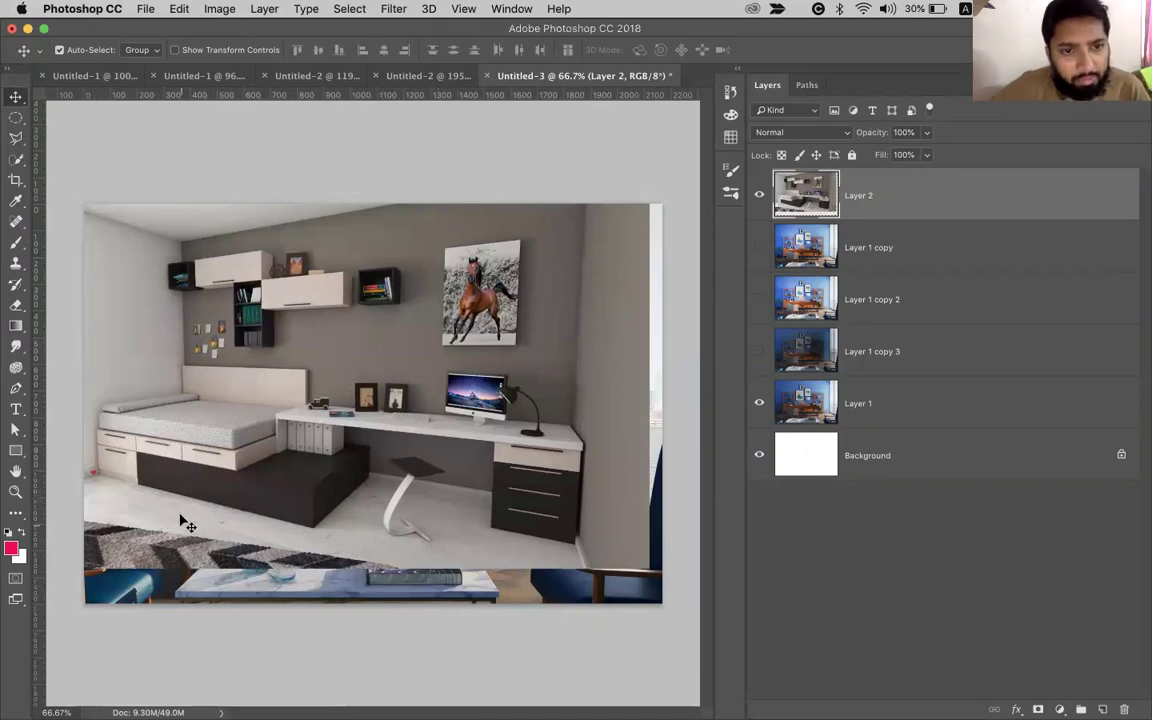
left_click_drag(566, 512, 290, 503)
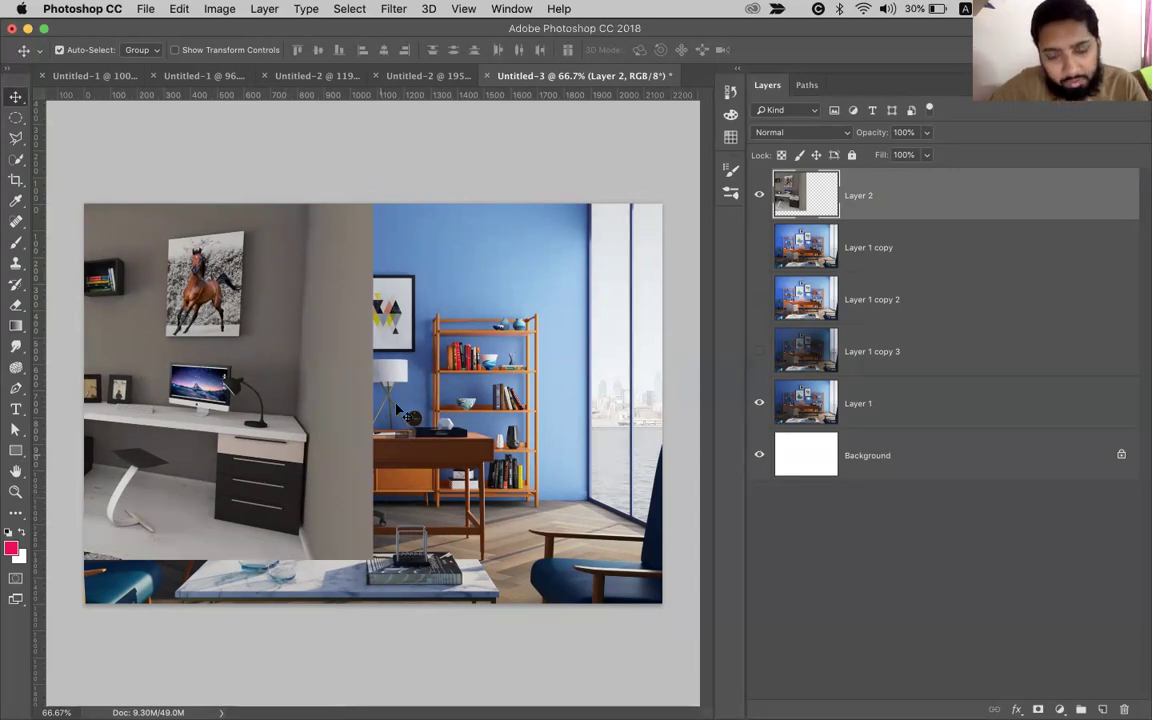
Switch to Chrome with the Pexels bedroom photo page.
key("super+Tab")
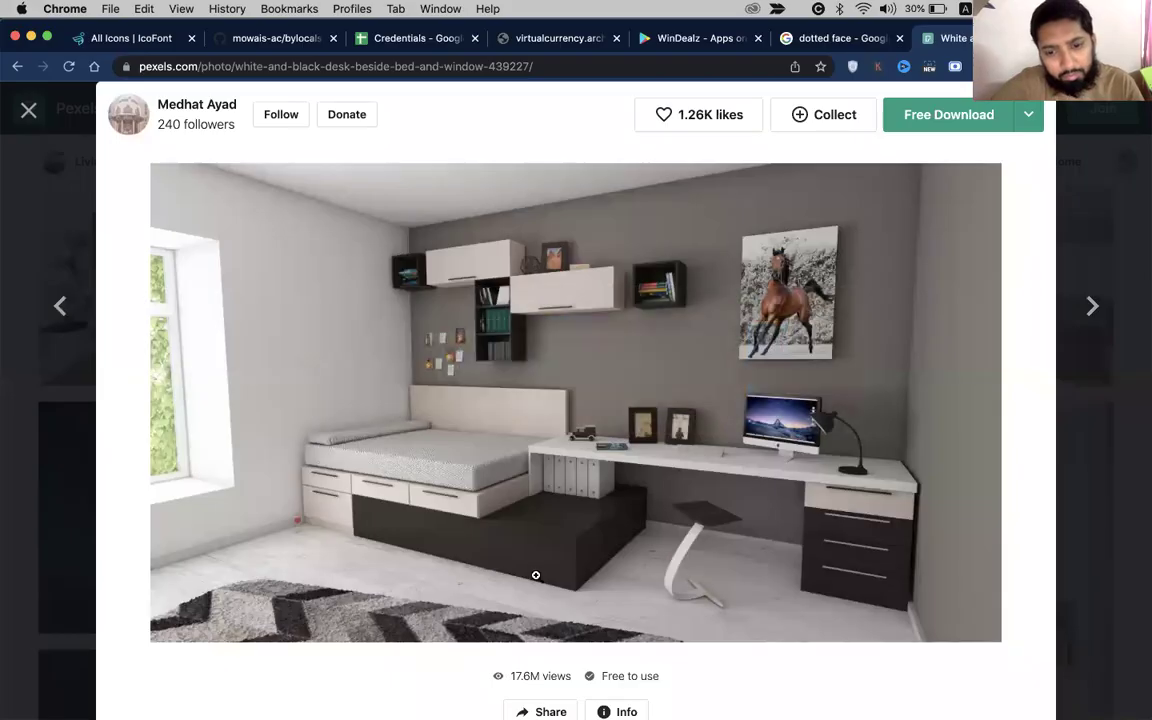